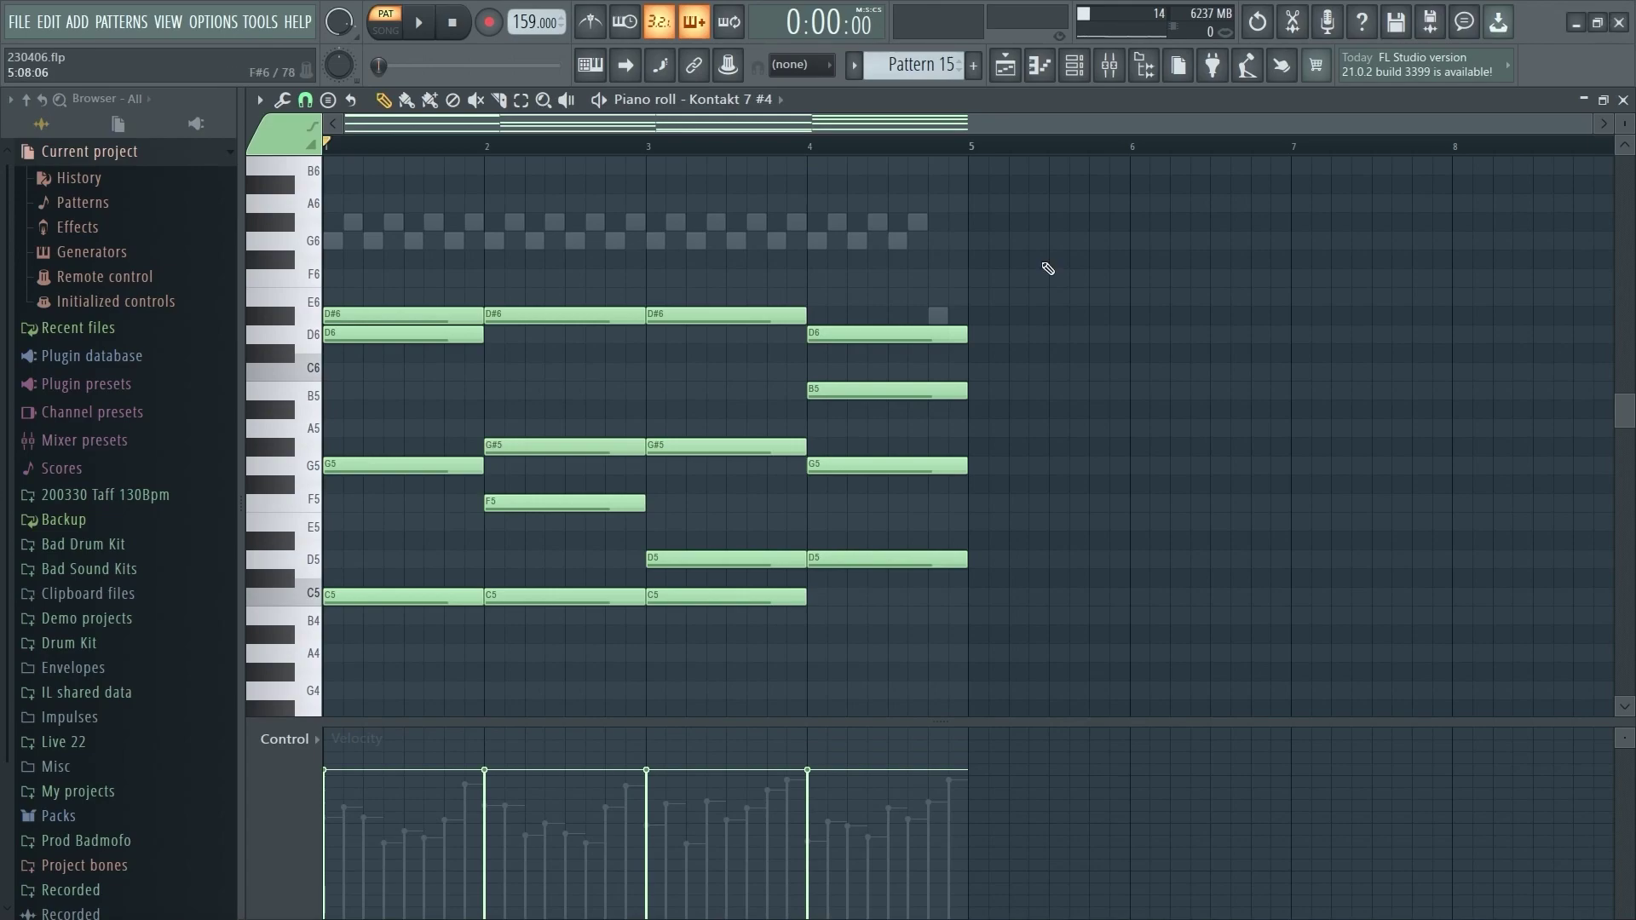
Step: Play back Pattern 15's chord progression in the piano roll to hear it without any humanizing
scroll(792, 438, up, 3)
scroll(814, 463, down, 3)
key(space)
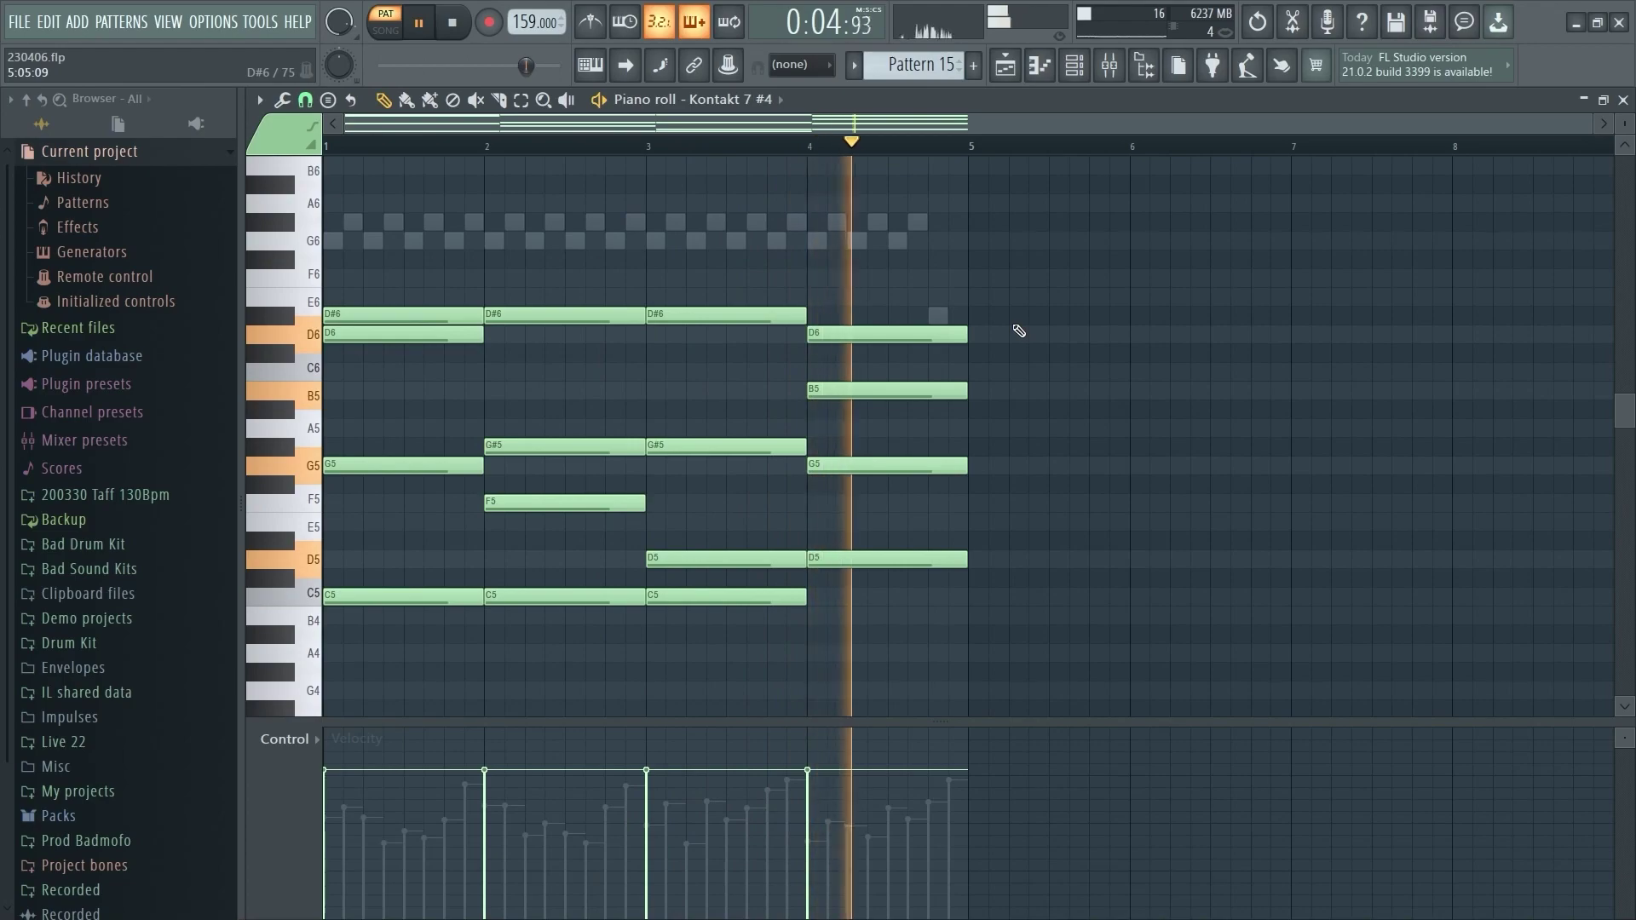
key(space)
Step: Strum all the chord notes with a slightly higher start time strength, preview the result and accept it
drag(1120, 230, 322, 699)
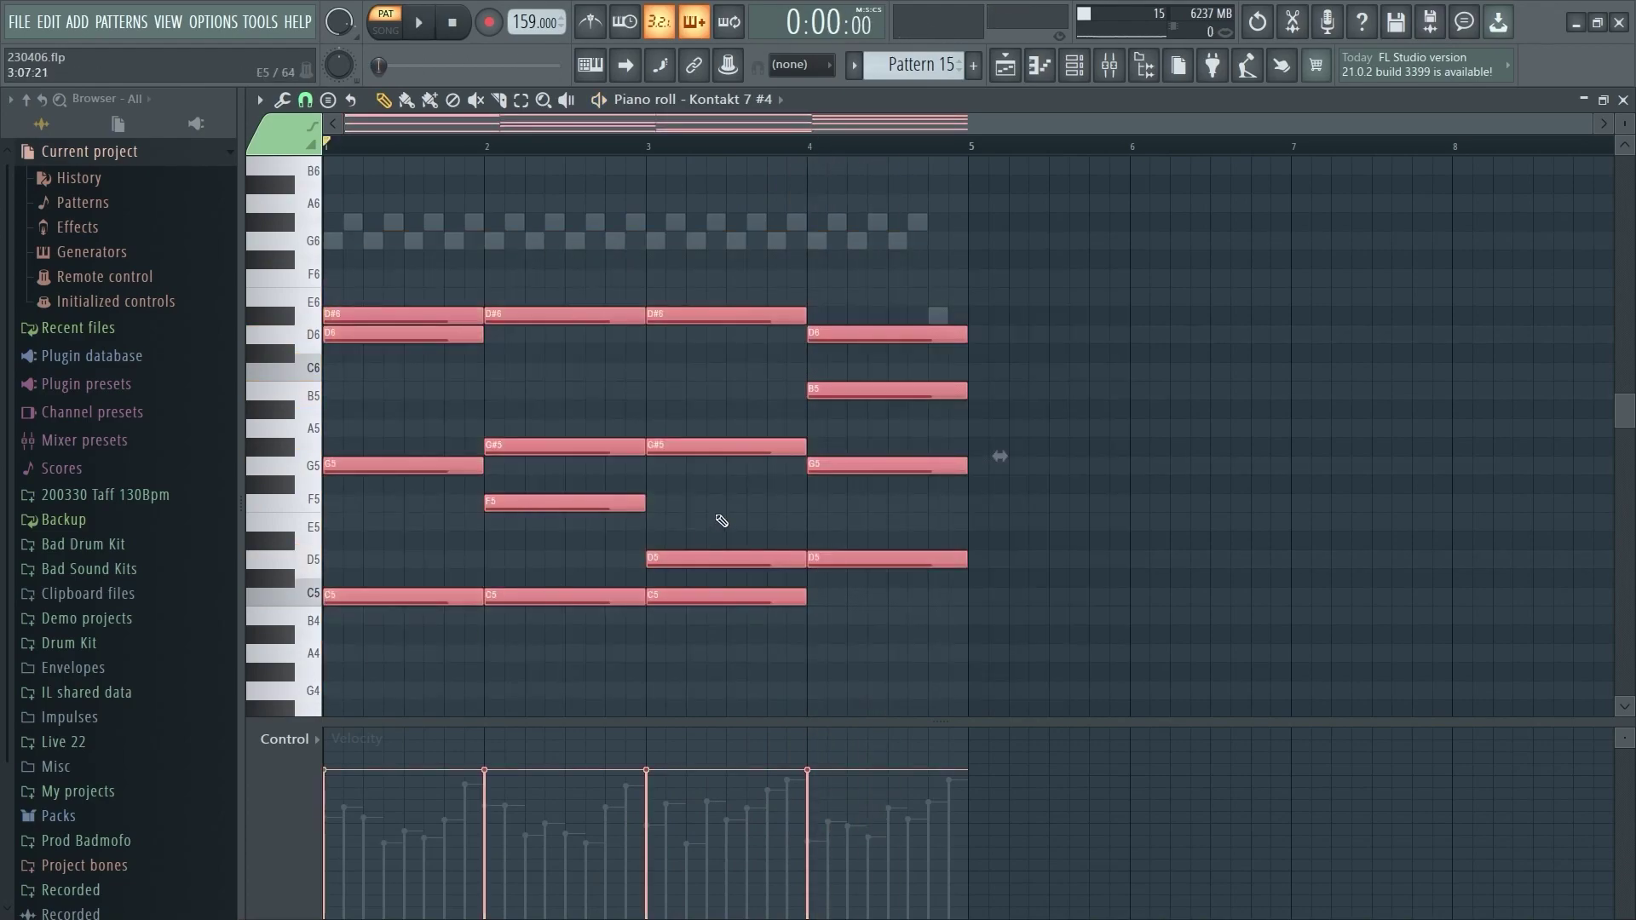
key(alt+s)
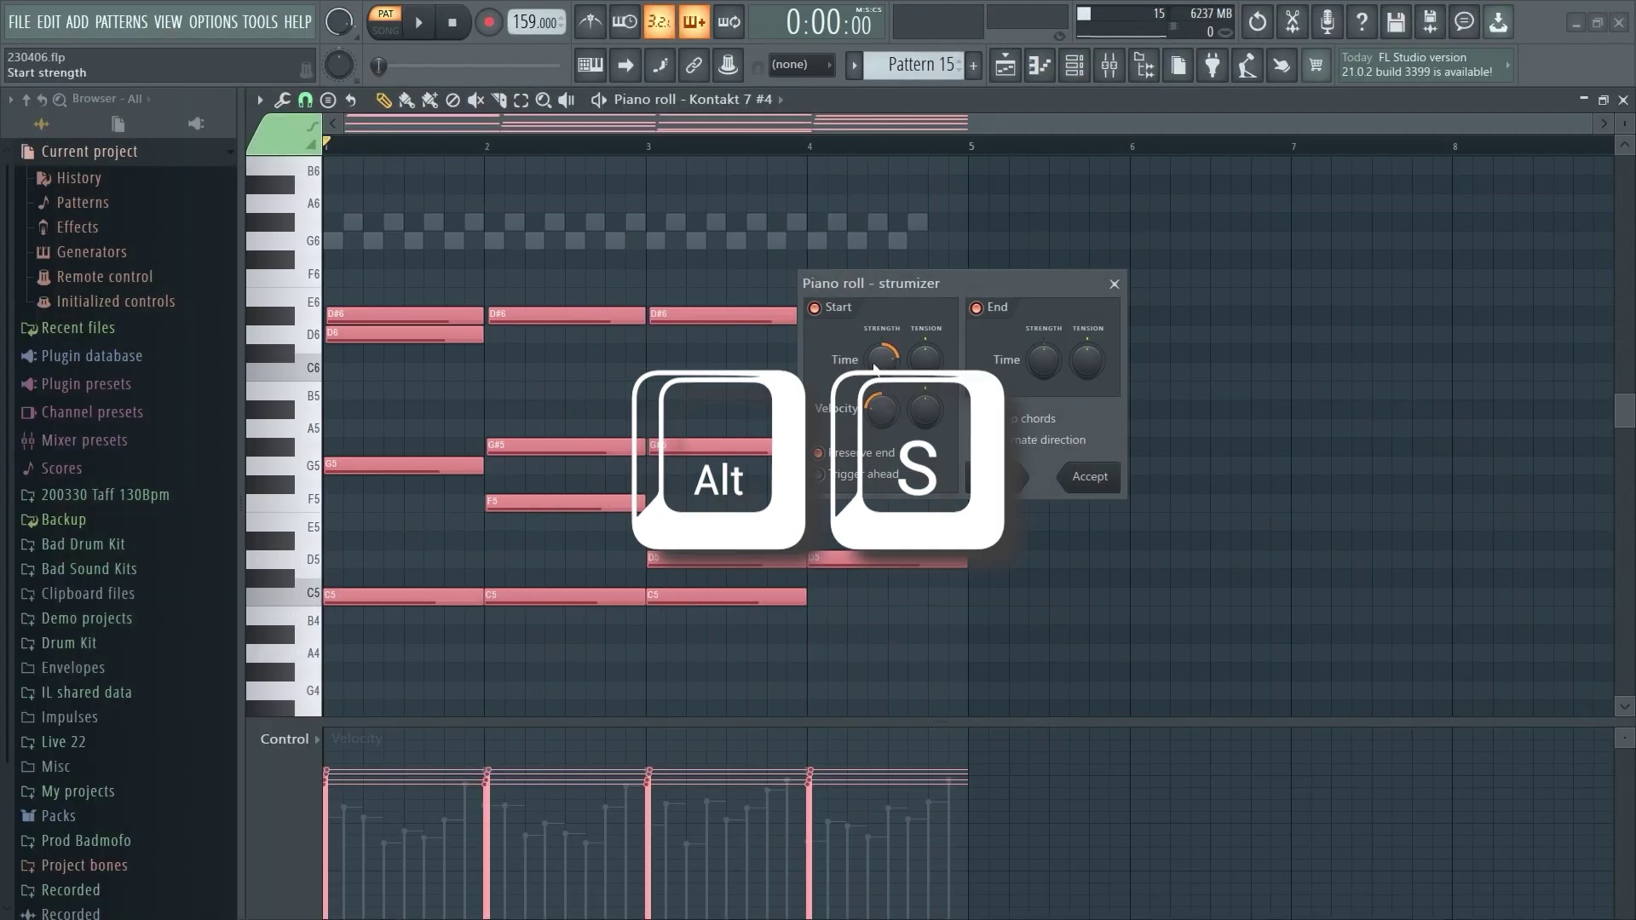
drag(882, 360, 882, 355)
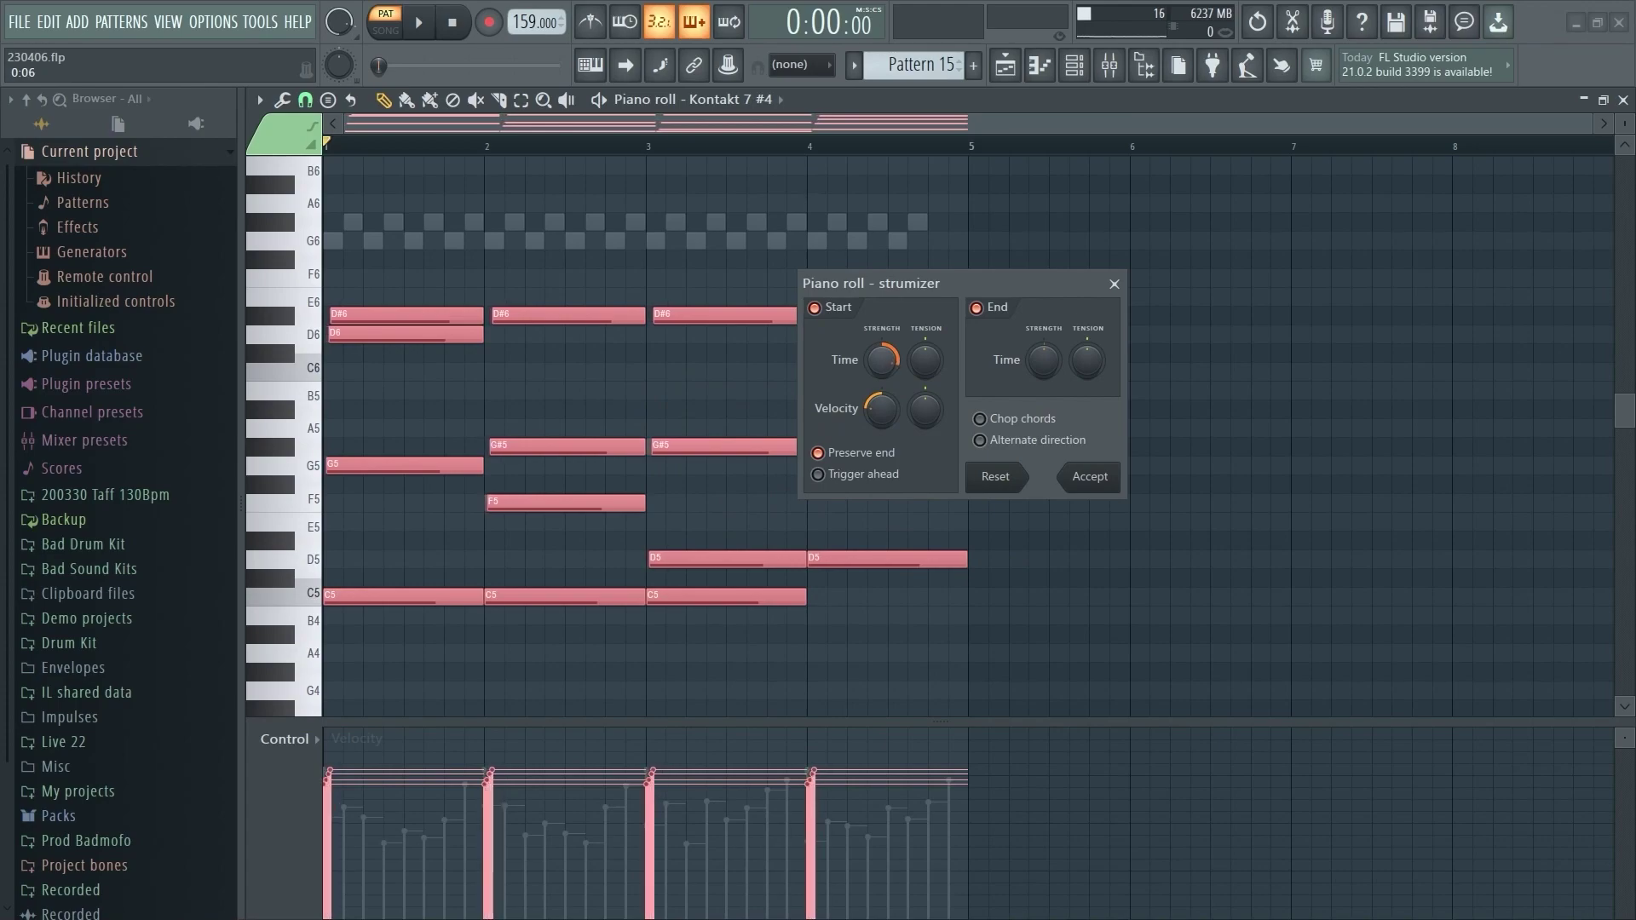
key(space)
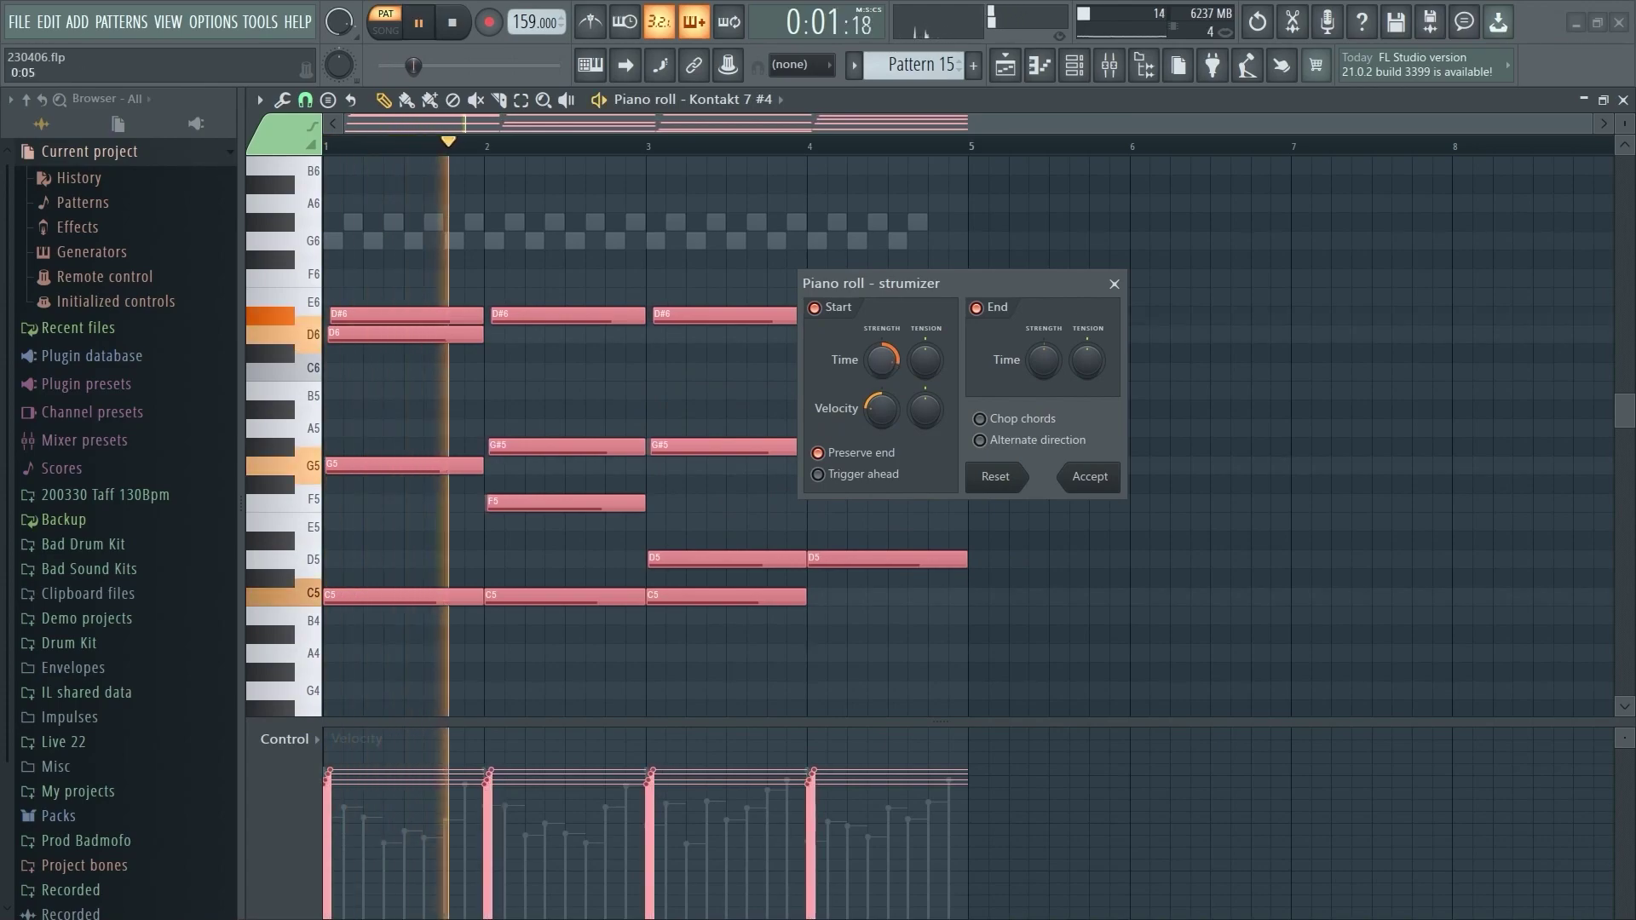
click(1092, 484)
key(space)
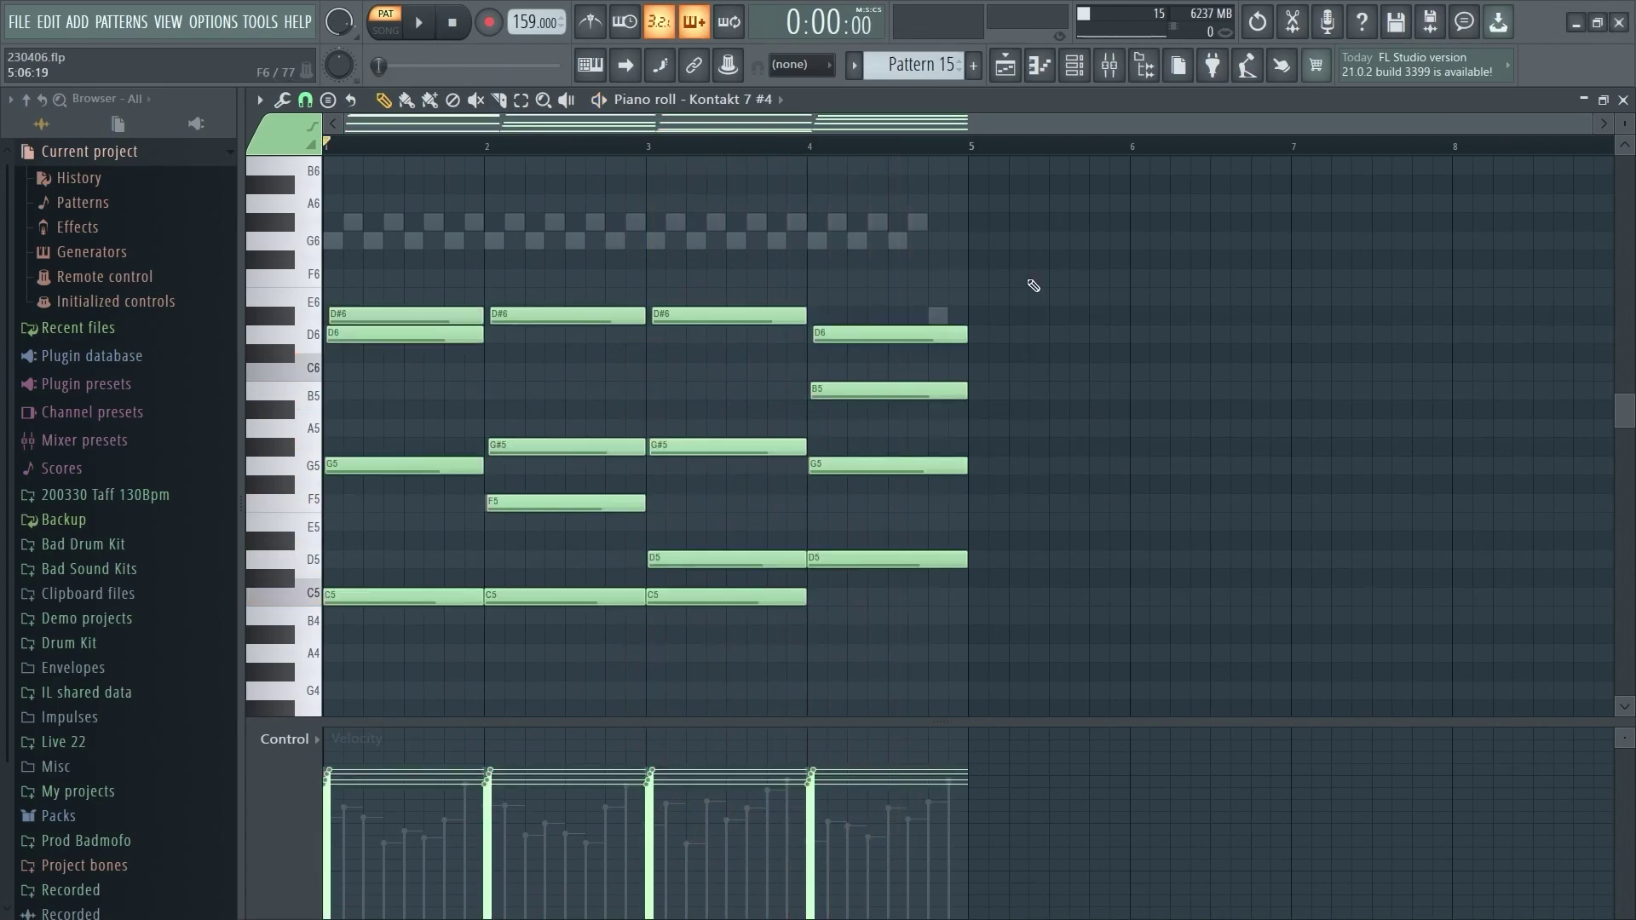
Step: Randomize the velocity of all the chord notes with a higher velocity strength and preview the result
key(alt+r)
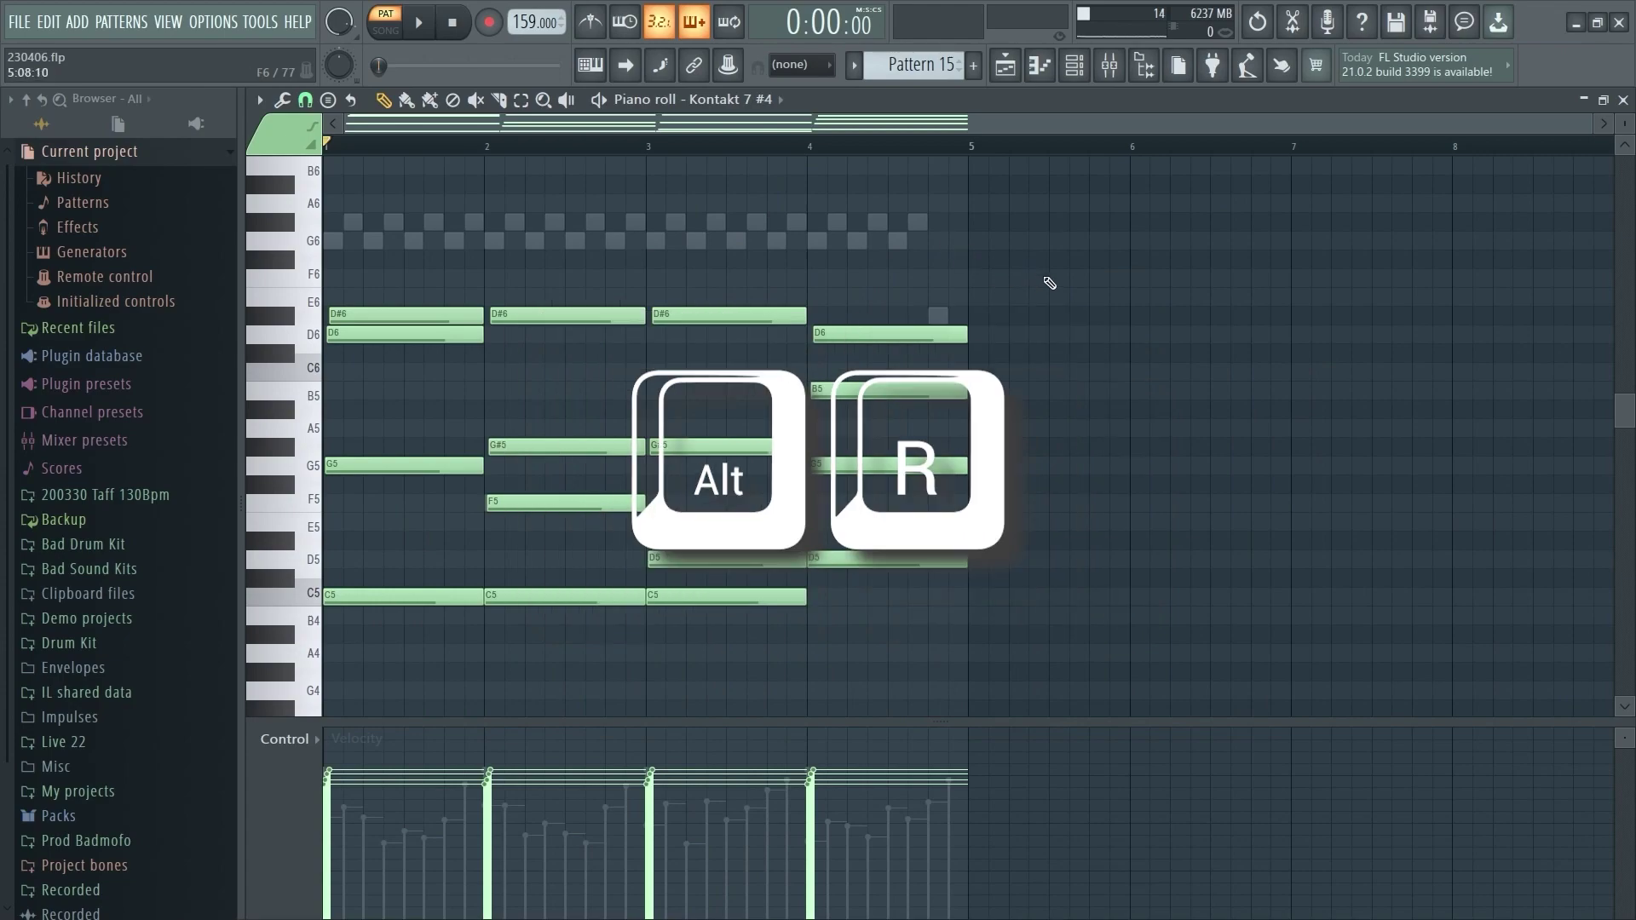
drag(1049, 254, 433, 600)
key(alt+r)
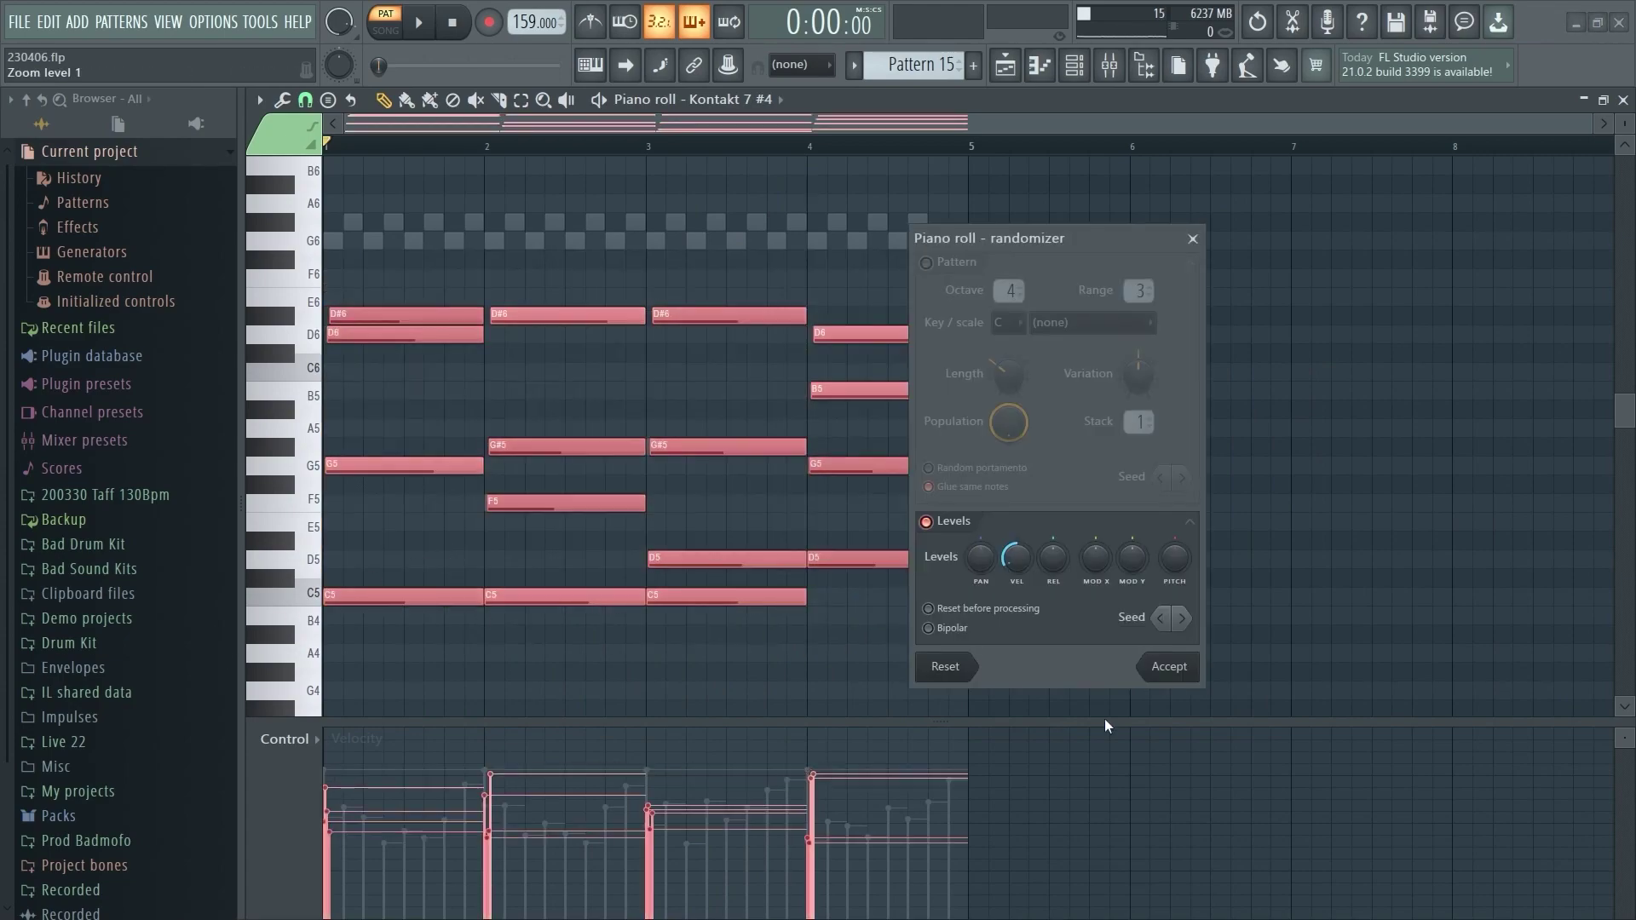
mouse_move(1017, 557)
mouse_down()
mouse_move(1017, 595)
mouse_move(1012, 532)
mouse_up()
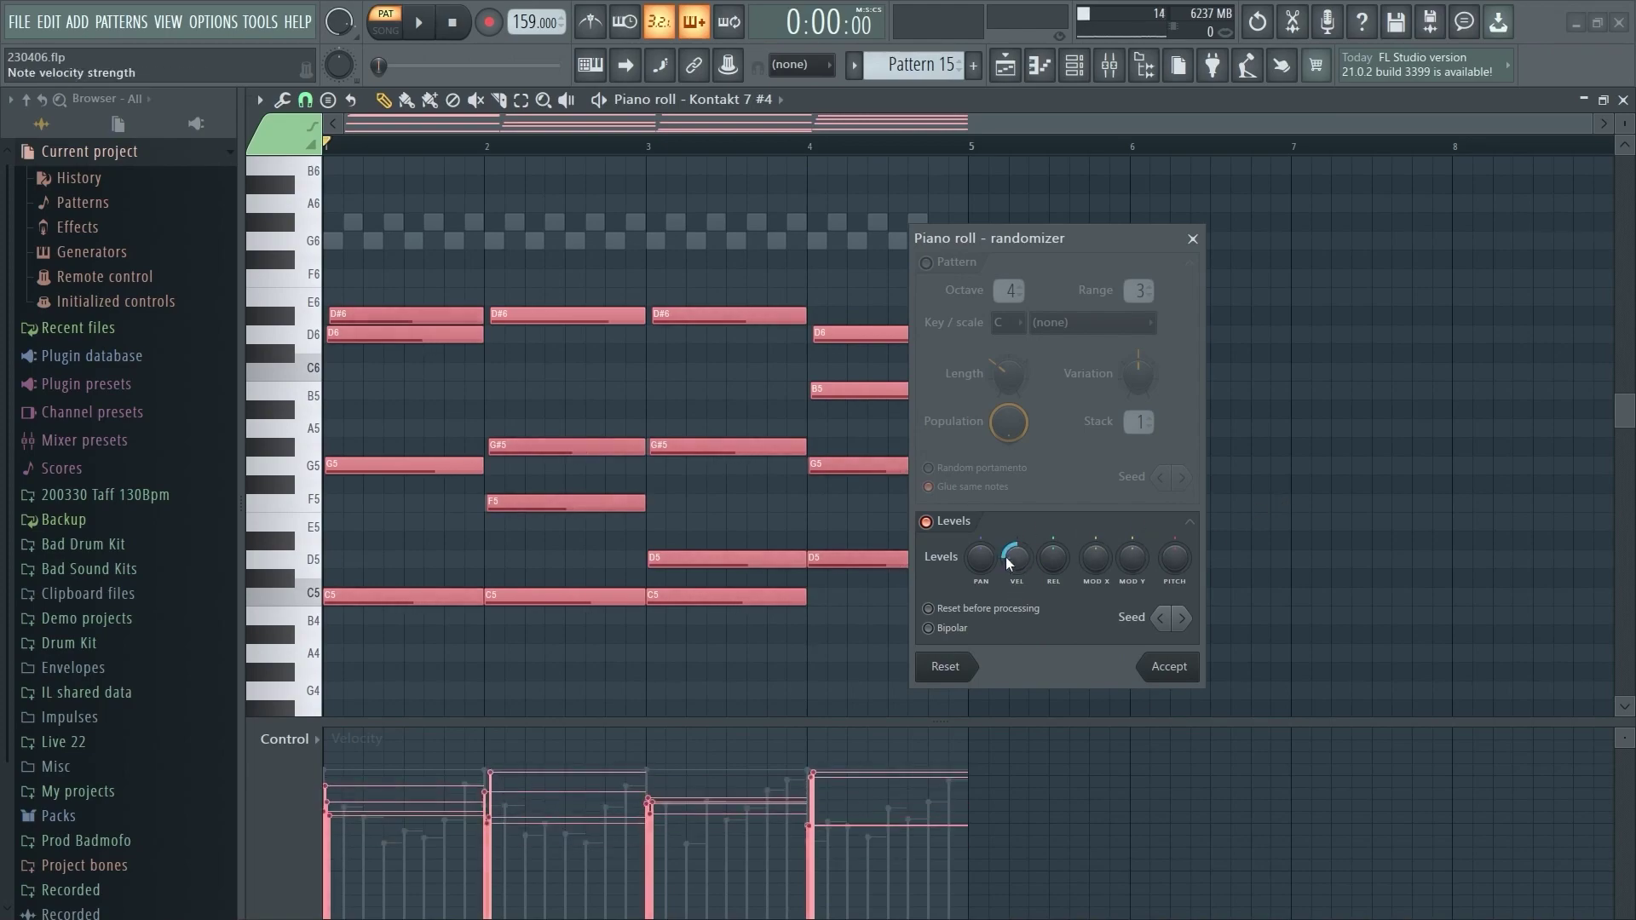
key(space)
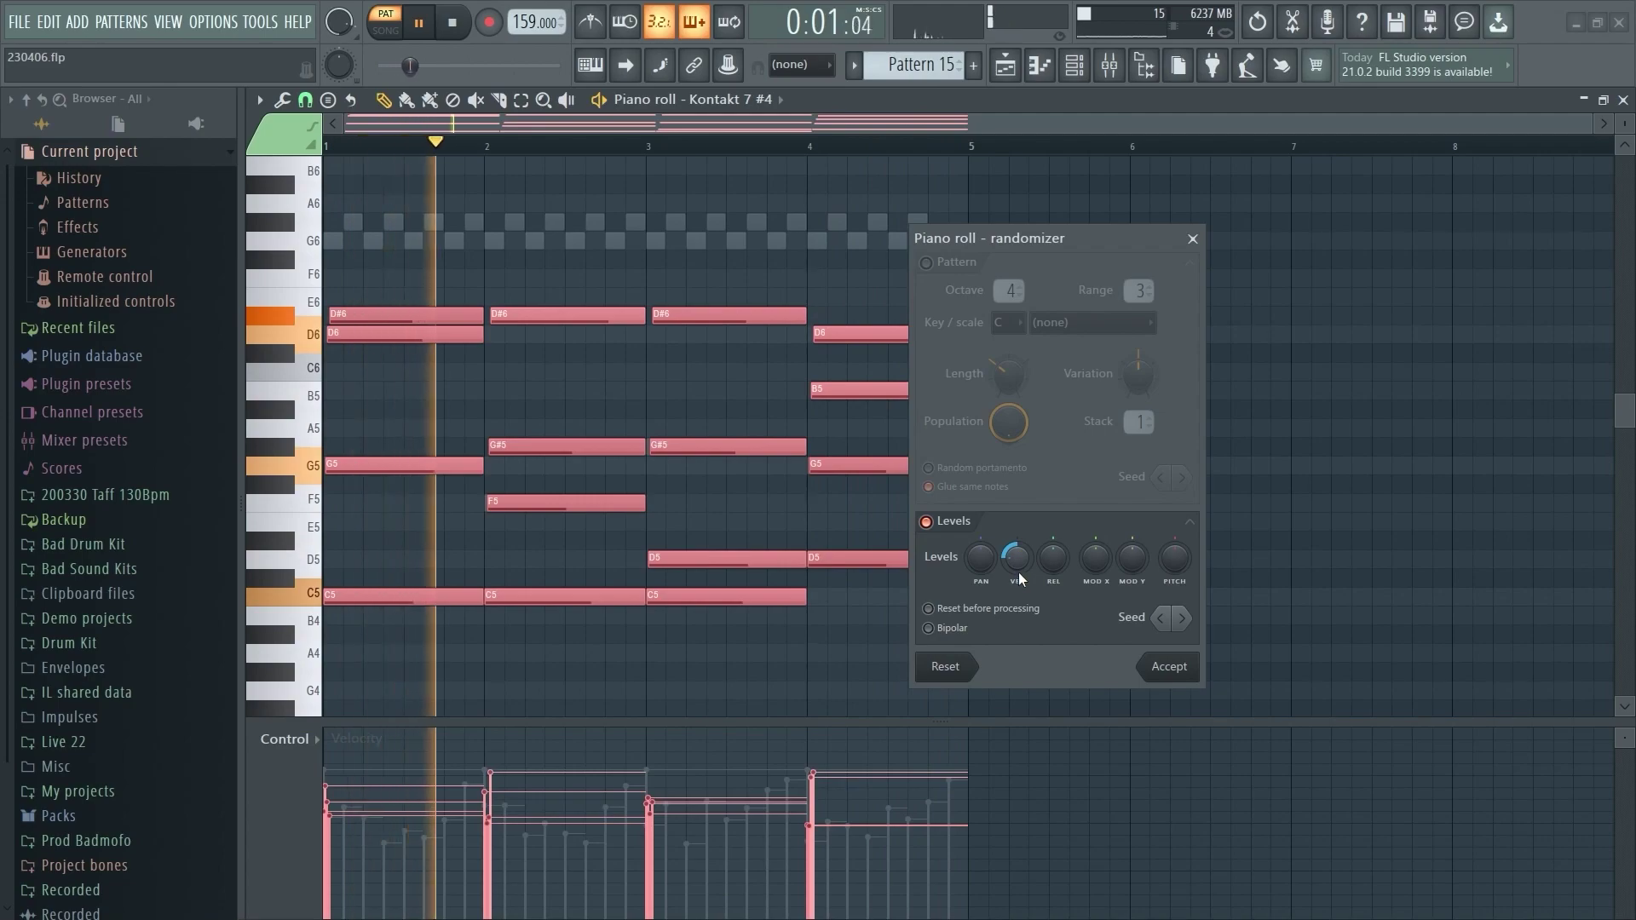
Step: Try randomizing the chord notes' panning instead of velocity, compare Bipolar on and off, and discard the randomization
drag(1028, 565, 978, 562)
click(948, 630)
click(957, 632)
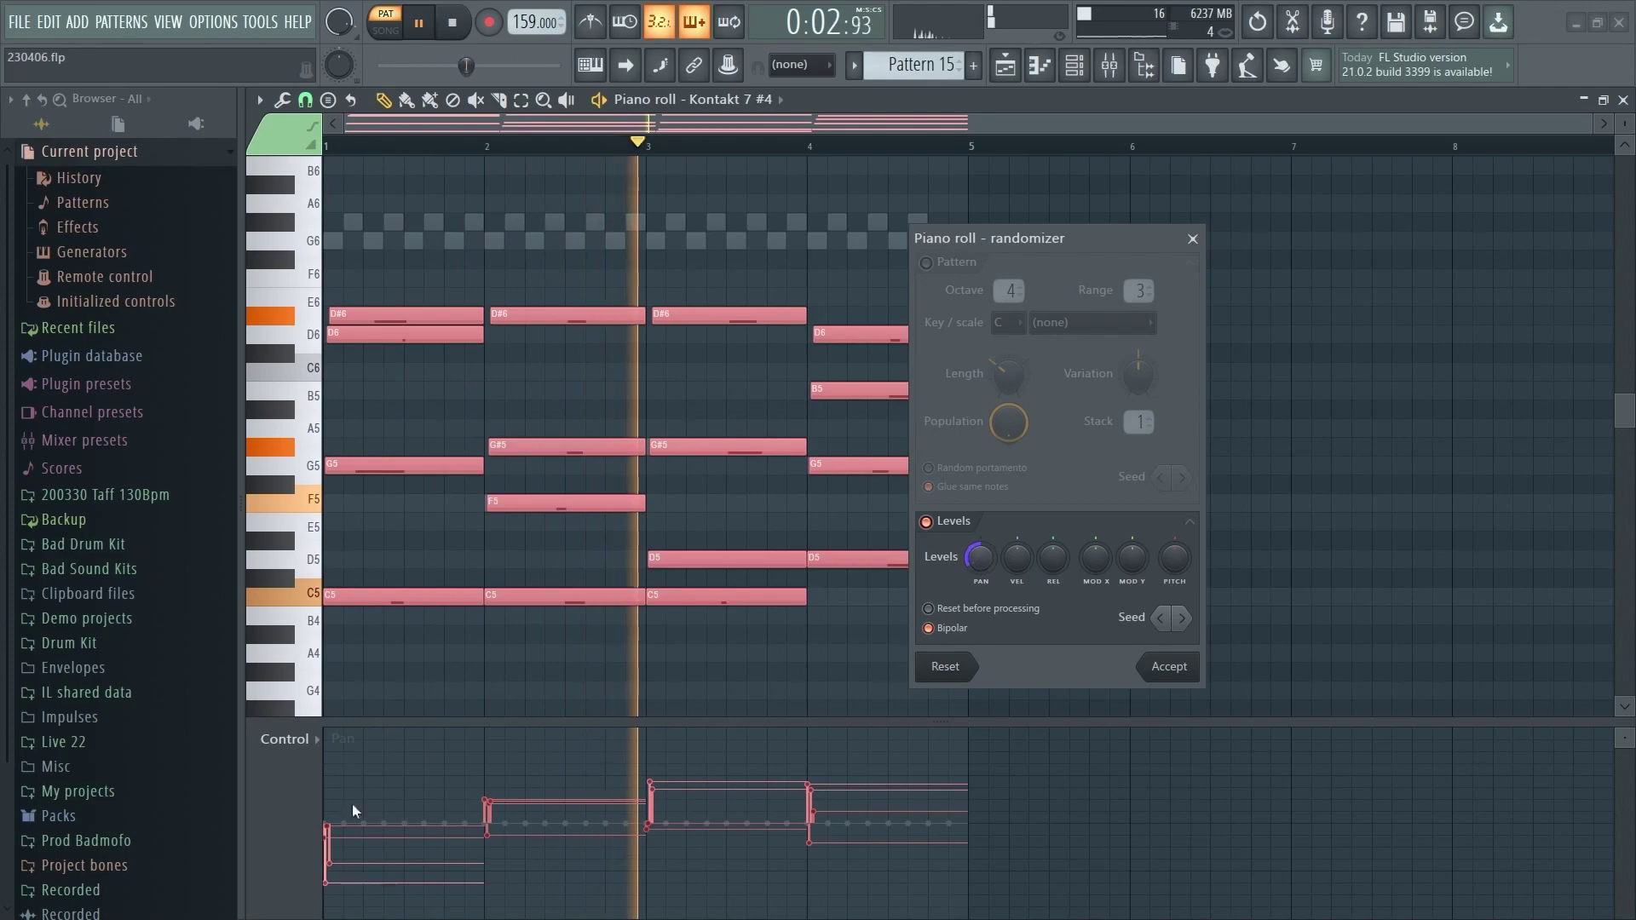
click(949, 631)
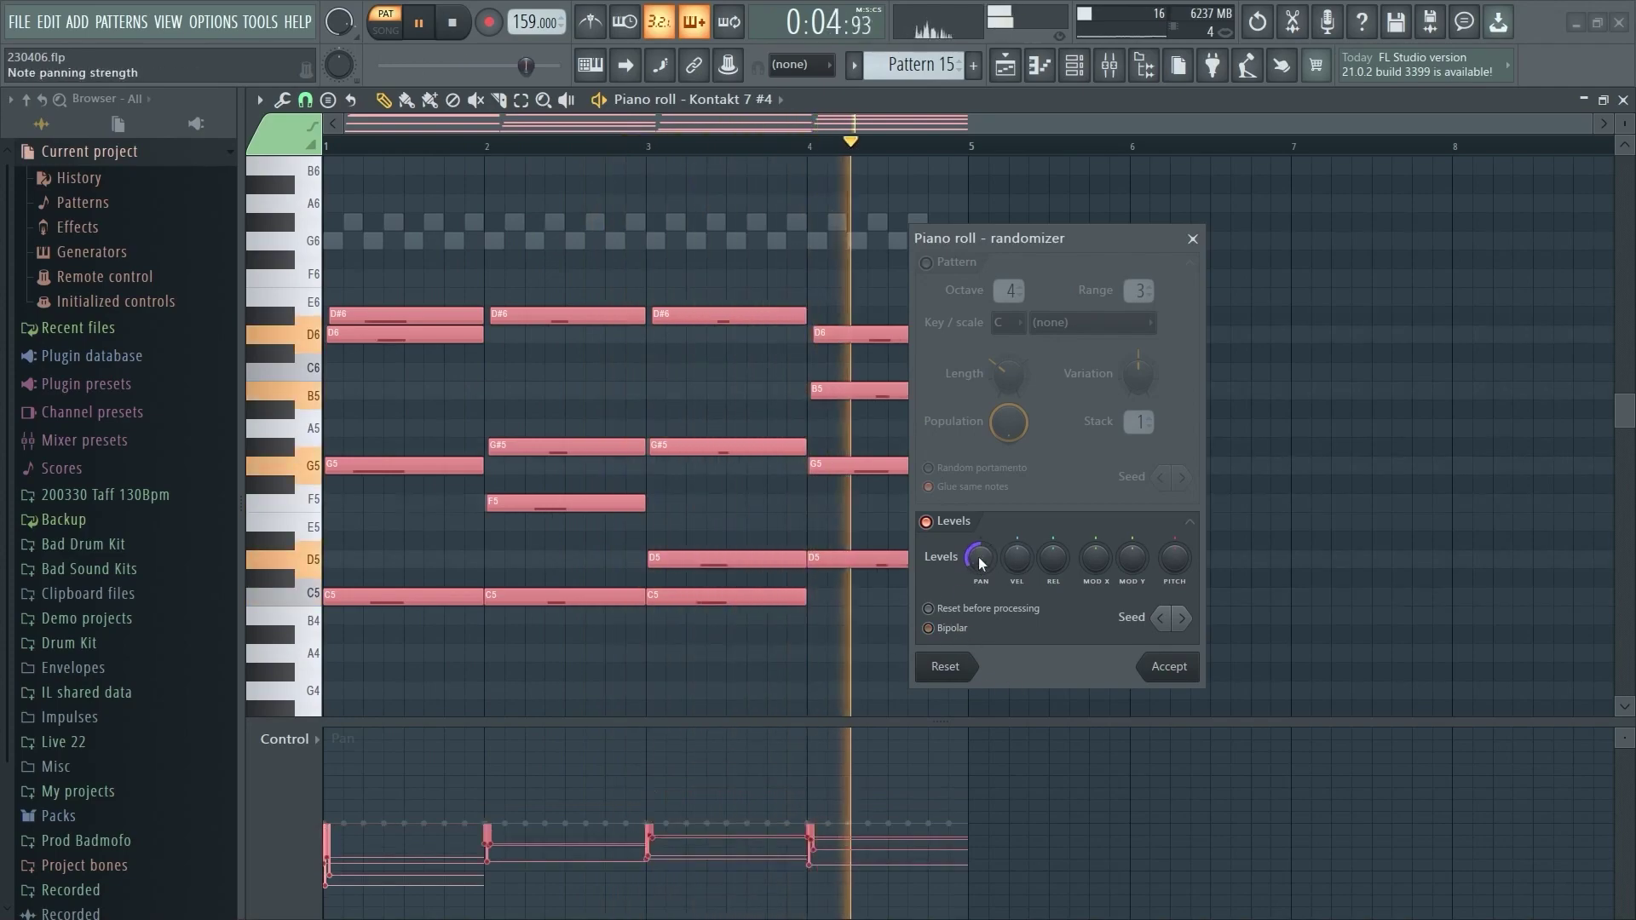
alt+click(978, 556)
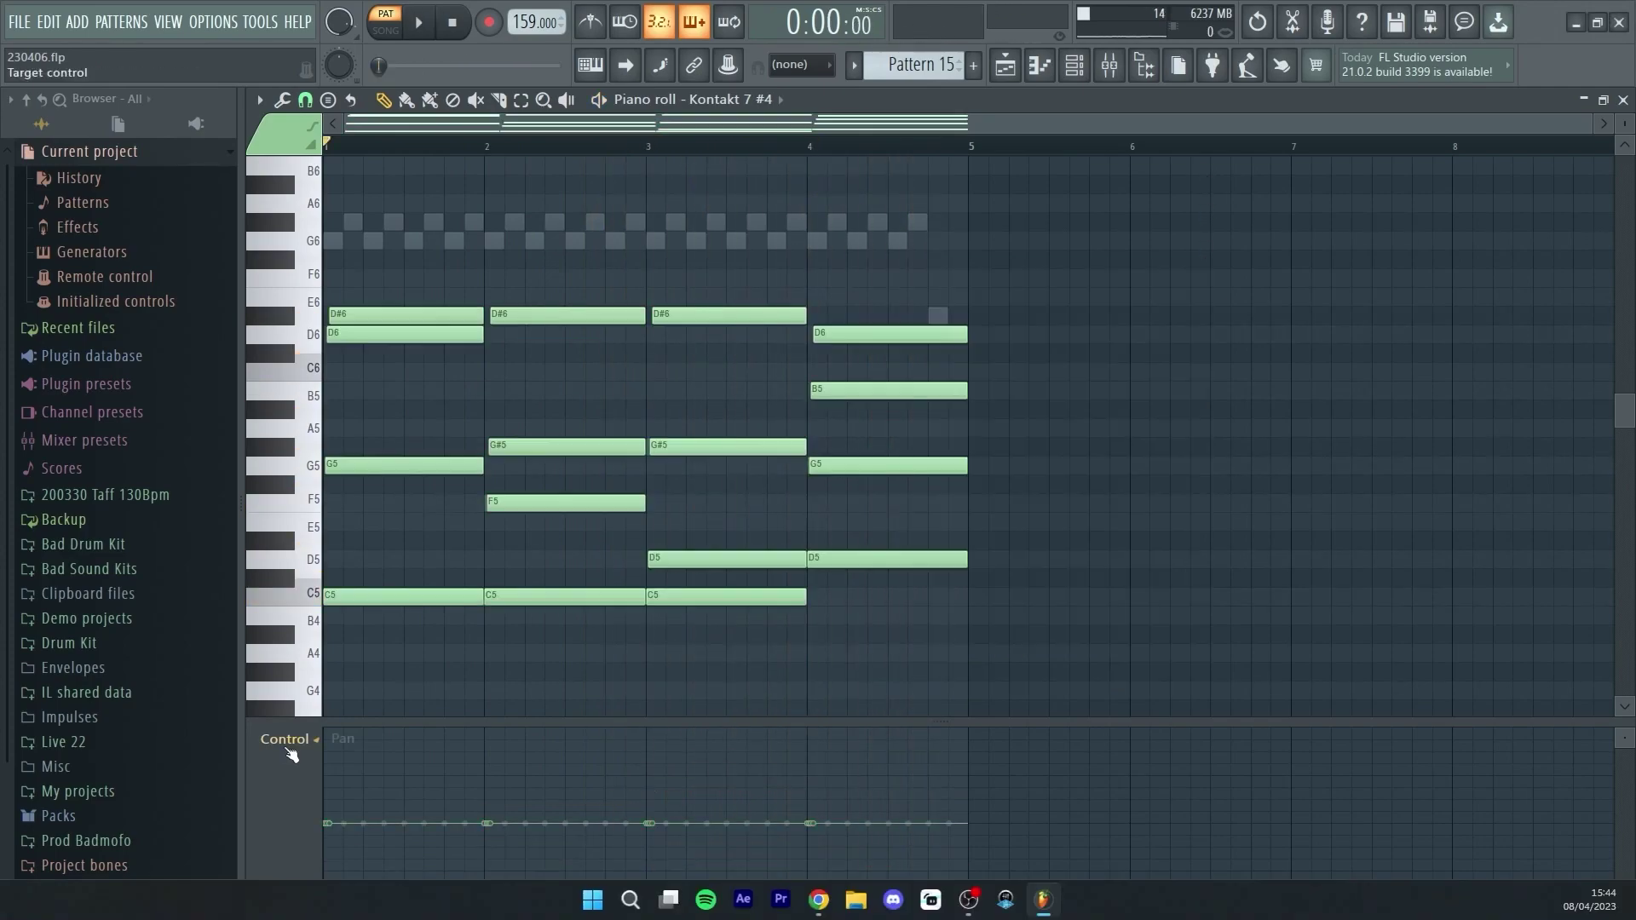
Step: Show note velocity in the control lane, shape the chord notes' velocities by hand and even them out to one level
scroll(290, 750, up, 1)
scroll(289, 750, down, 2)
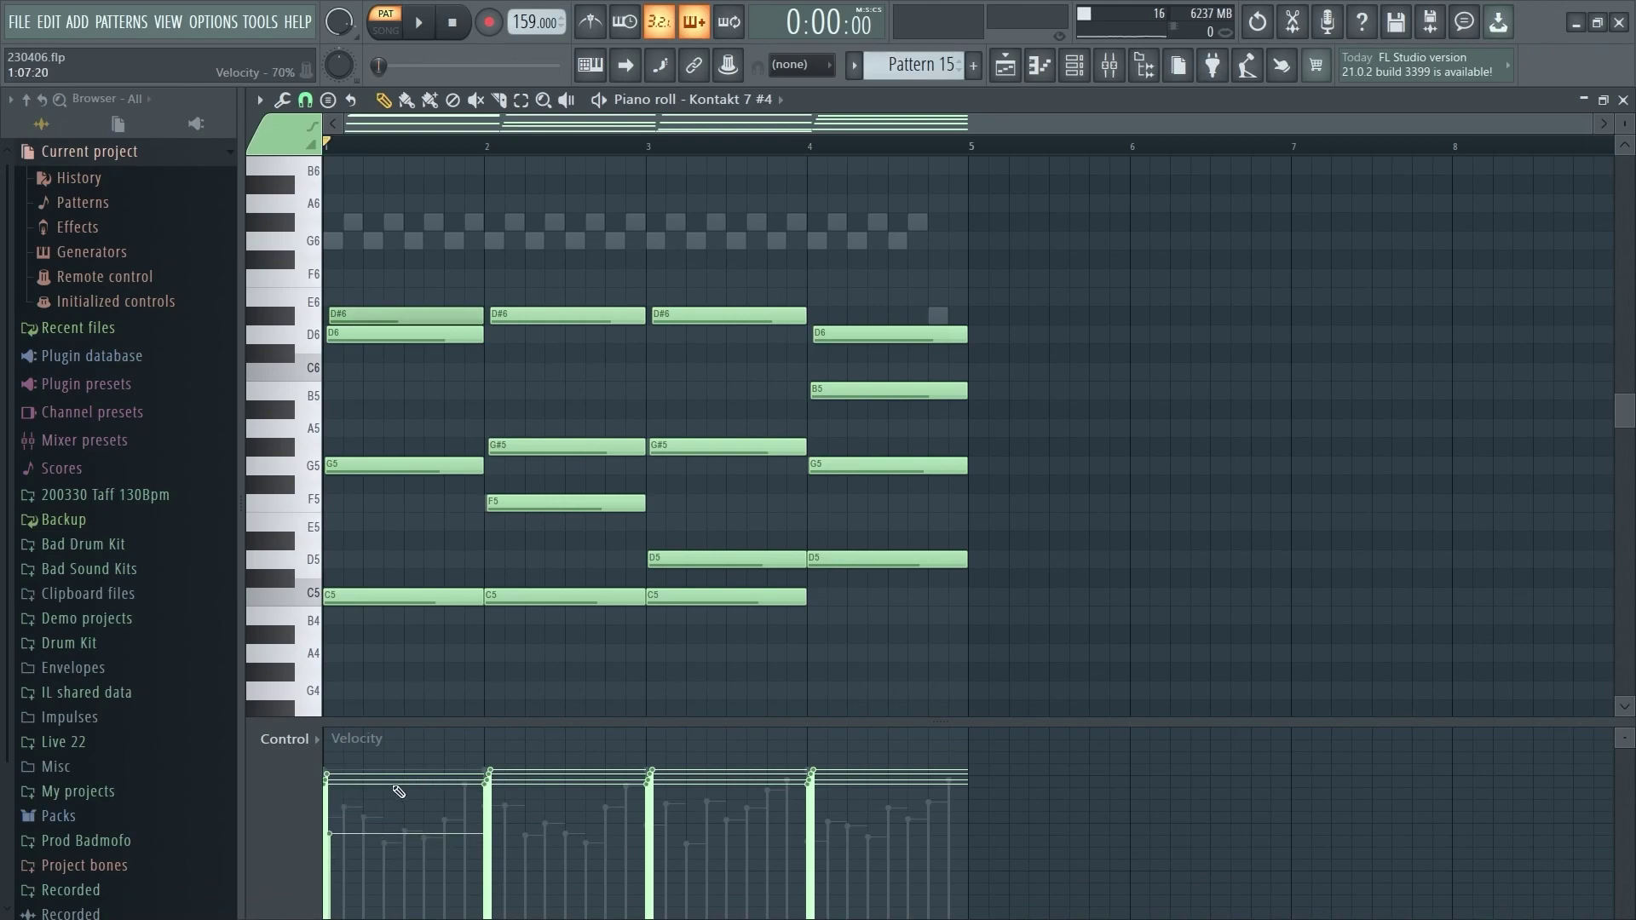
click(331, 850)
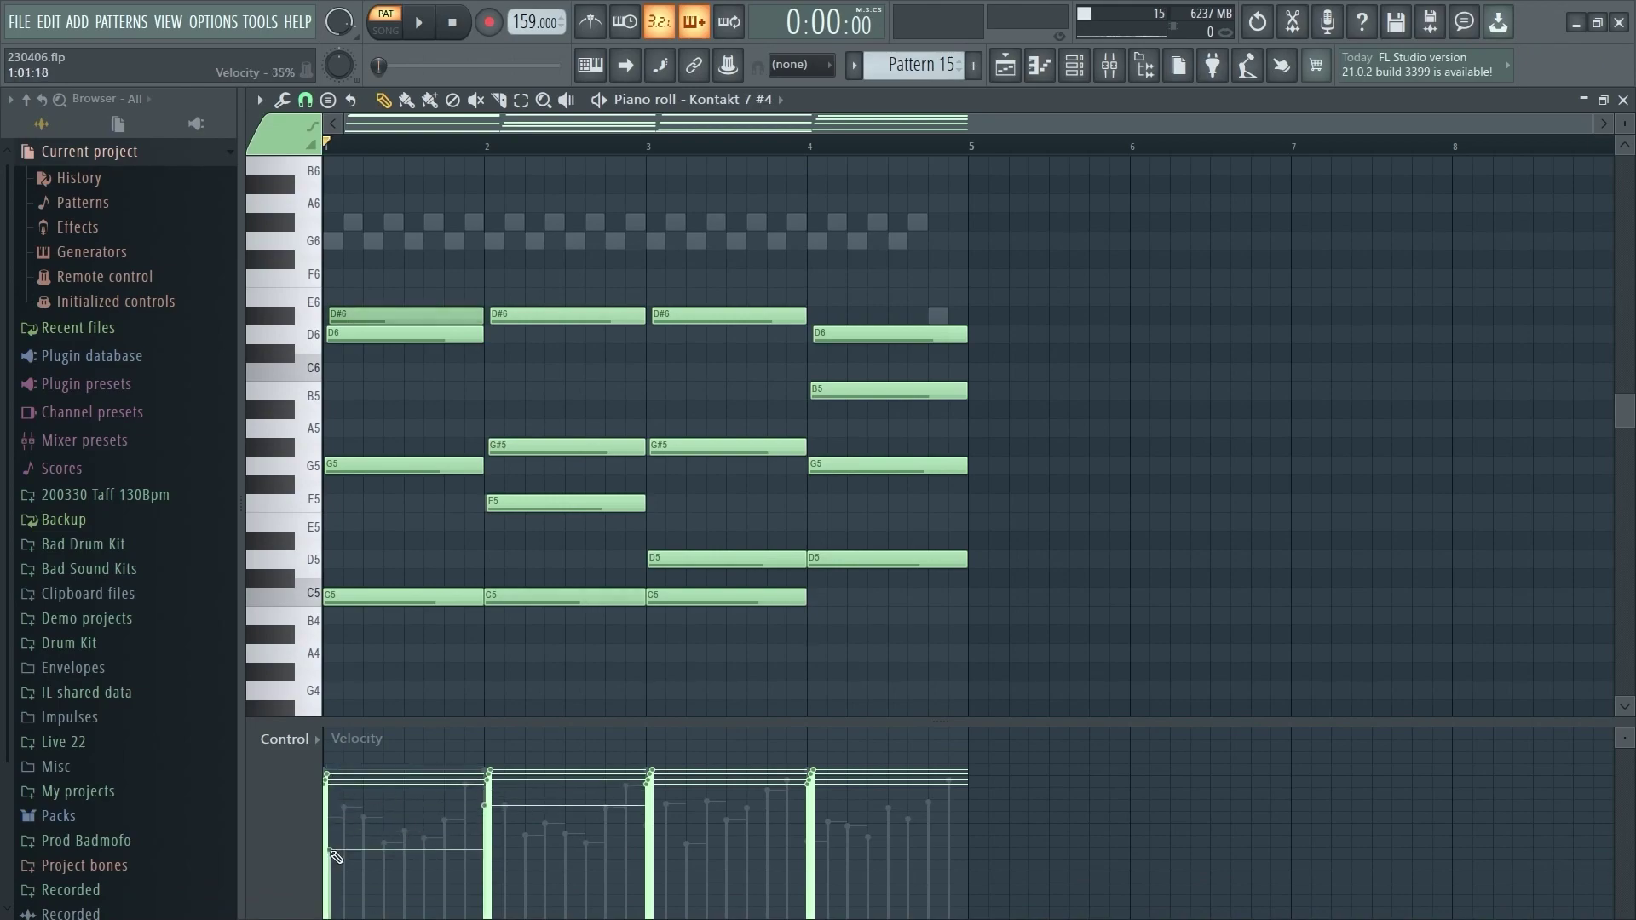
mouse_move(330, 851)
mouse_down()
mouse_move(876, 850)
mouse_move(709, 807)
mouse_up()
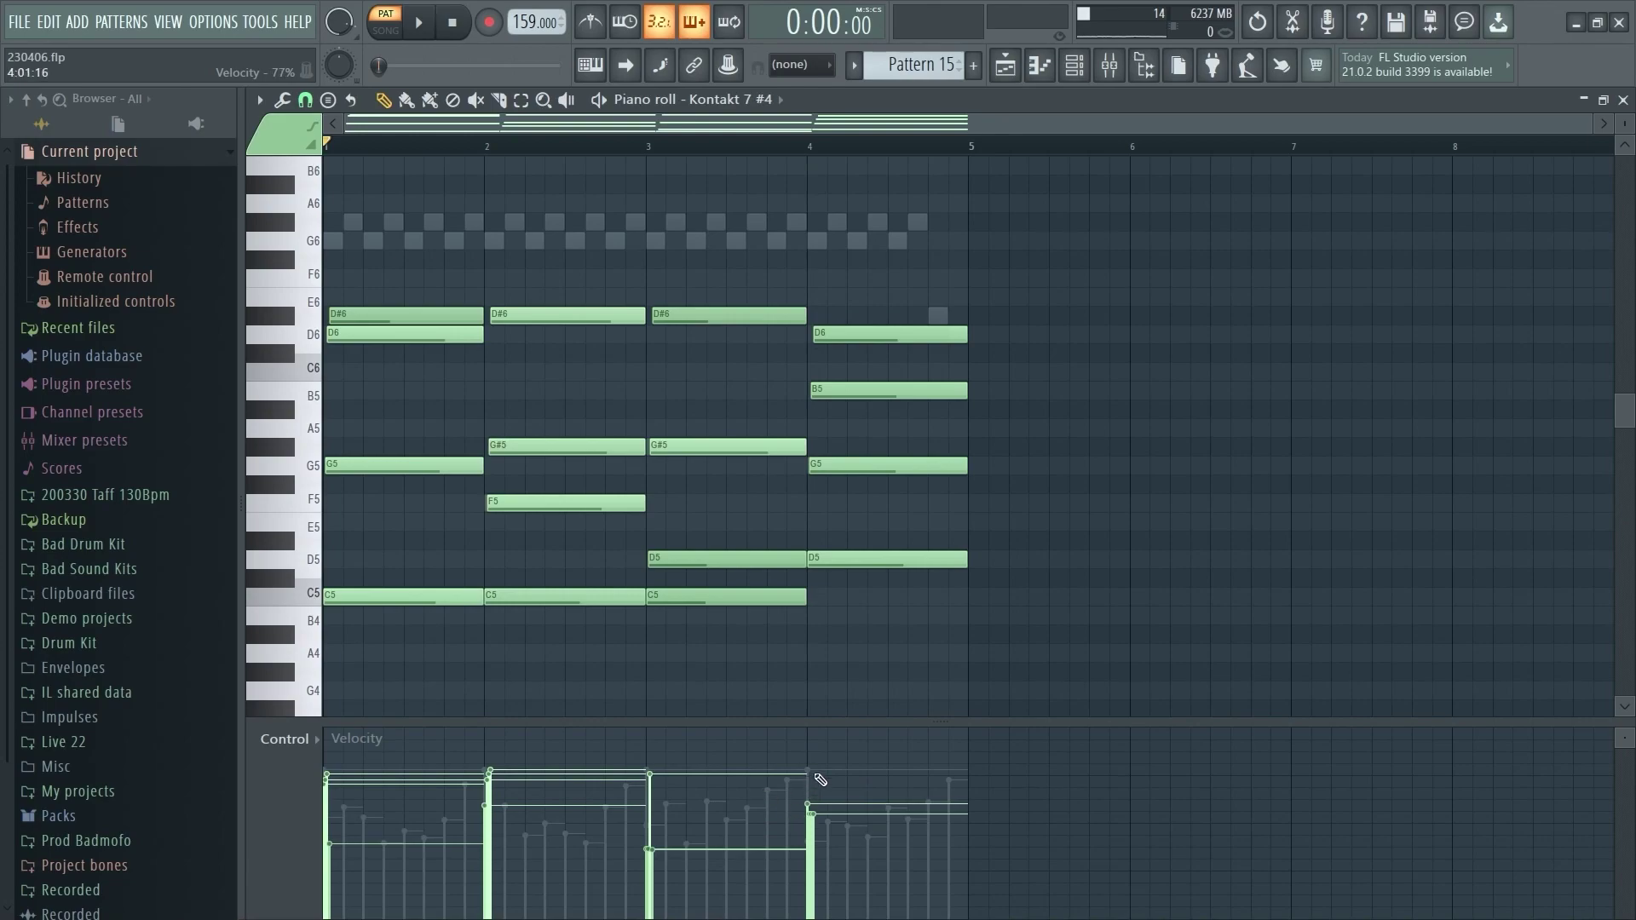
drag(805, 773, 313, 779)
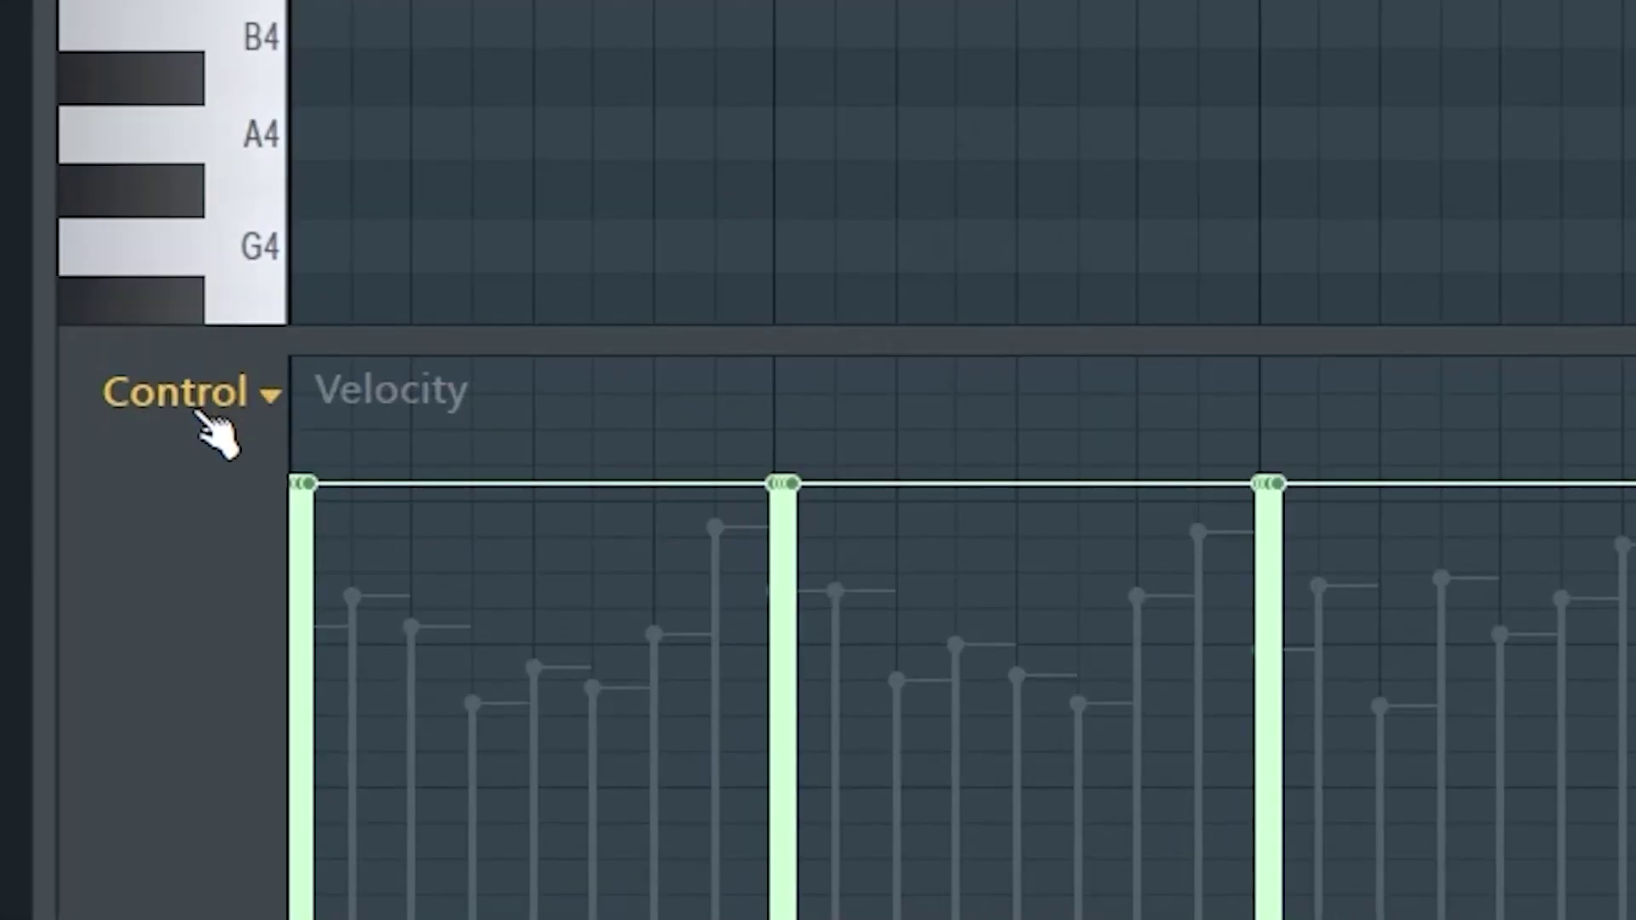
Step: Cycle the control lane through the release, velocity and pan properties and settle on Fine pitch
scroll(218, 430, up, 1)
scroll(218, 430, down, 2)
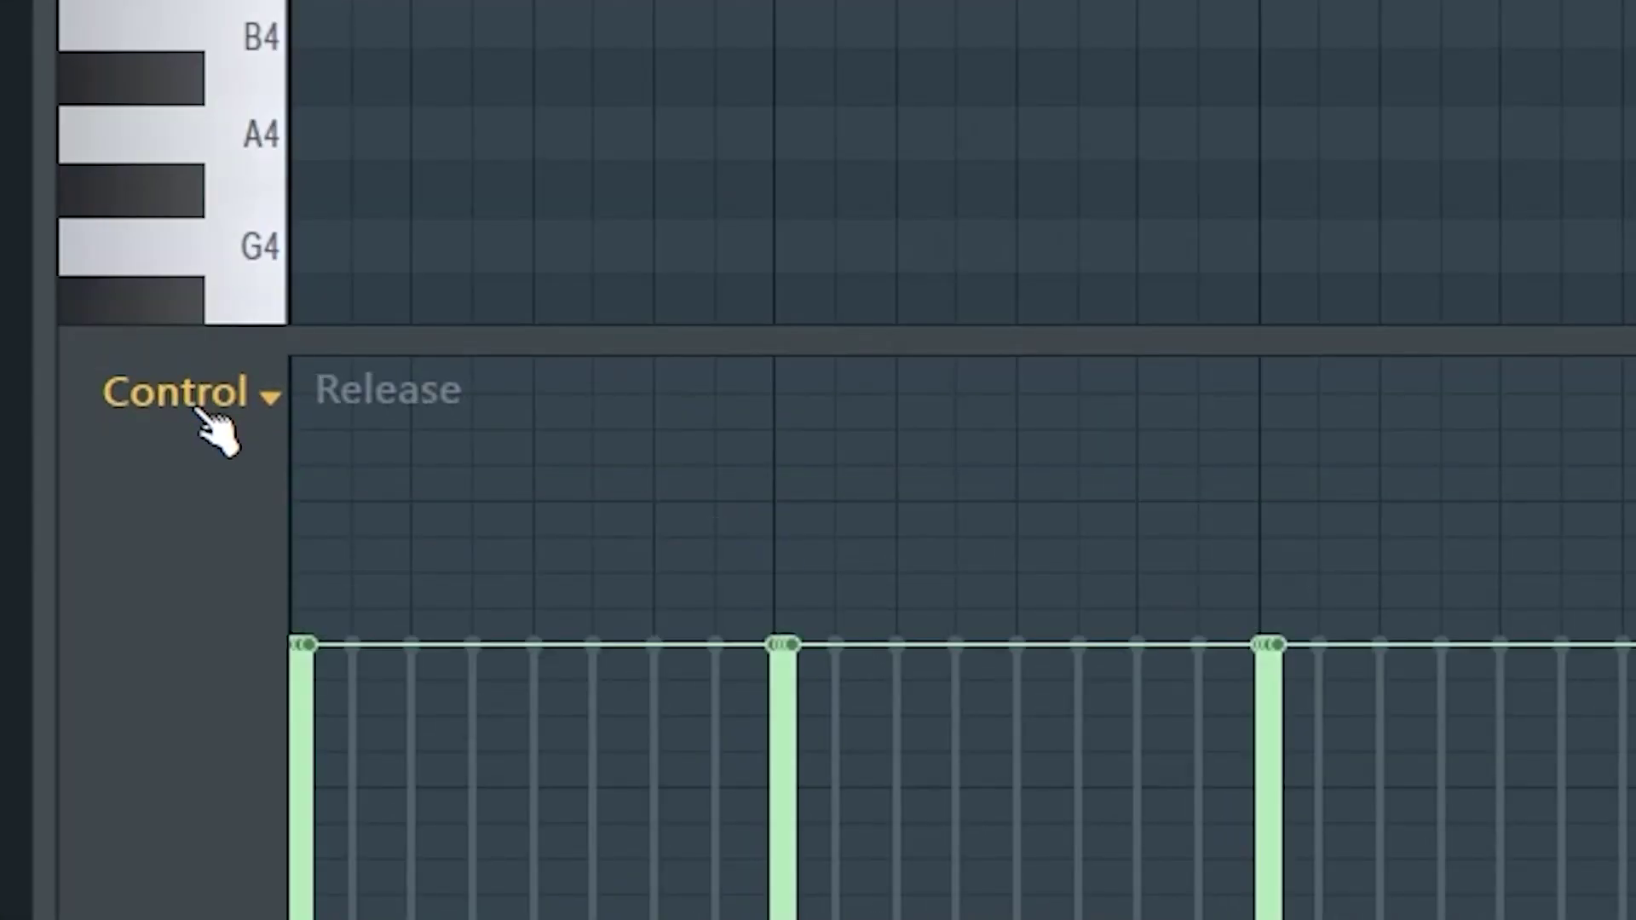
scroll(217, 430, up, 1)
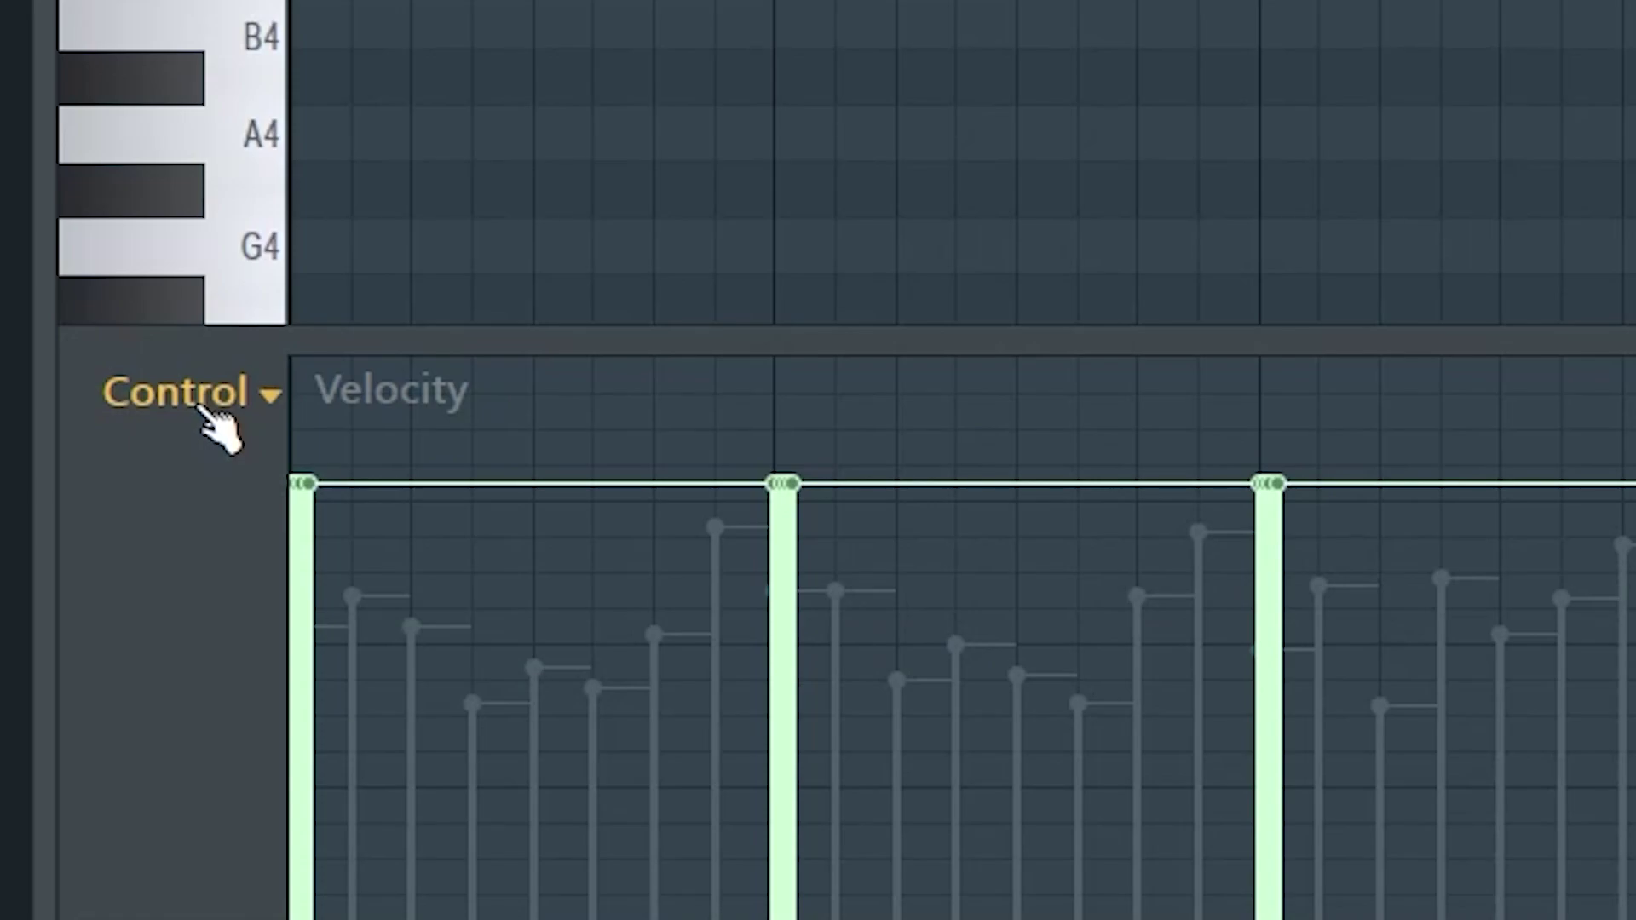
scroll(225, 398, up, 1)
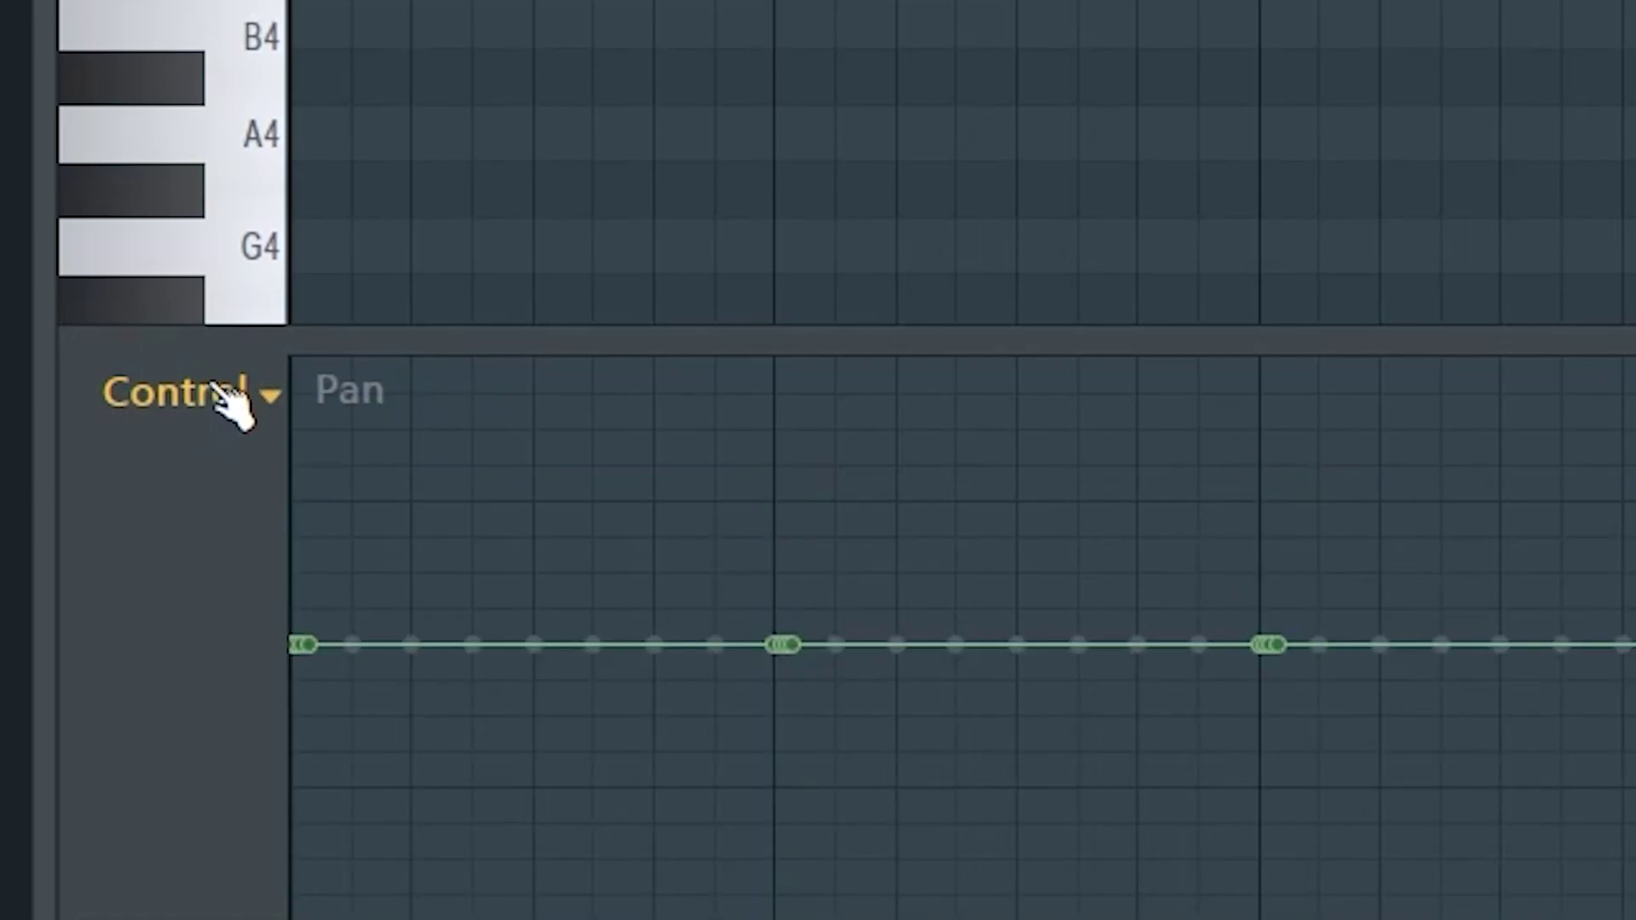
scroll(862, 596, up, 2)
scroll(202, 407, down, 4)
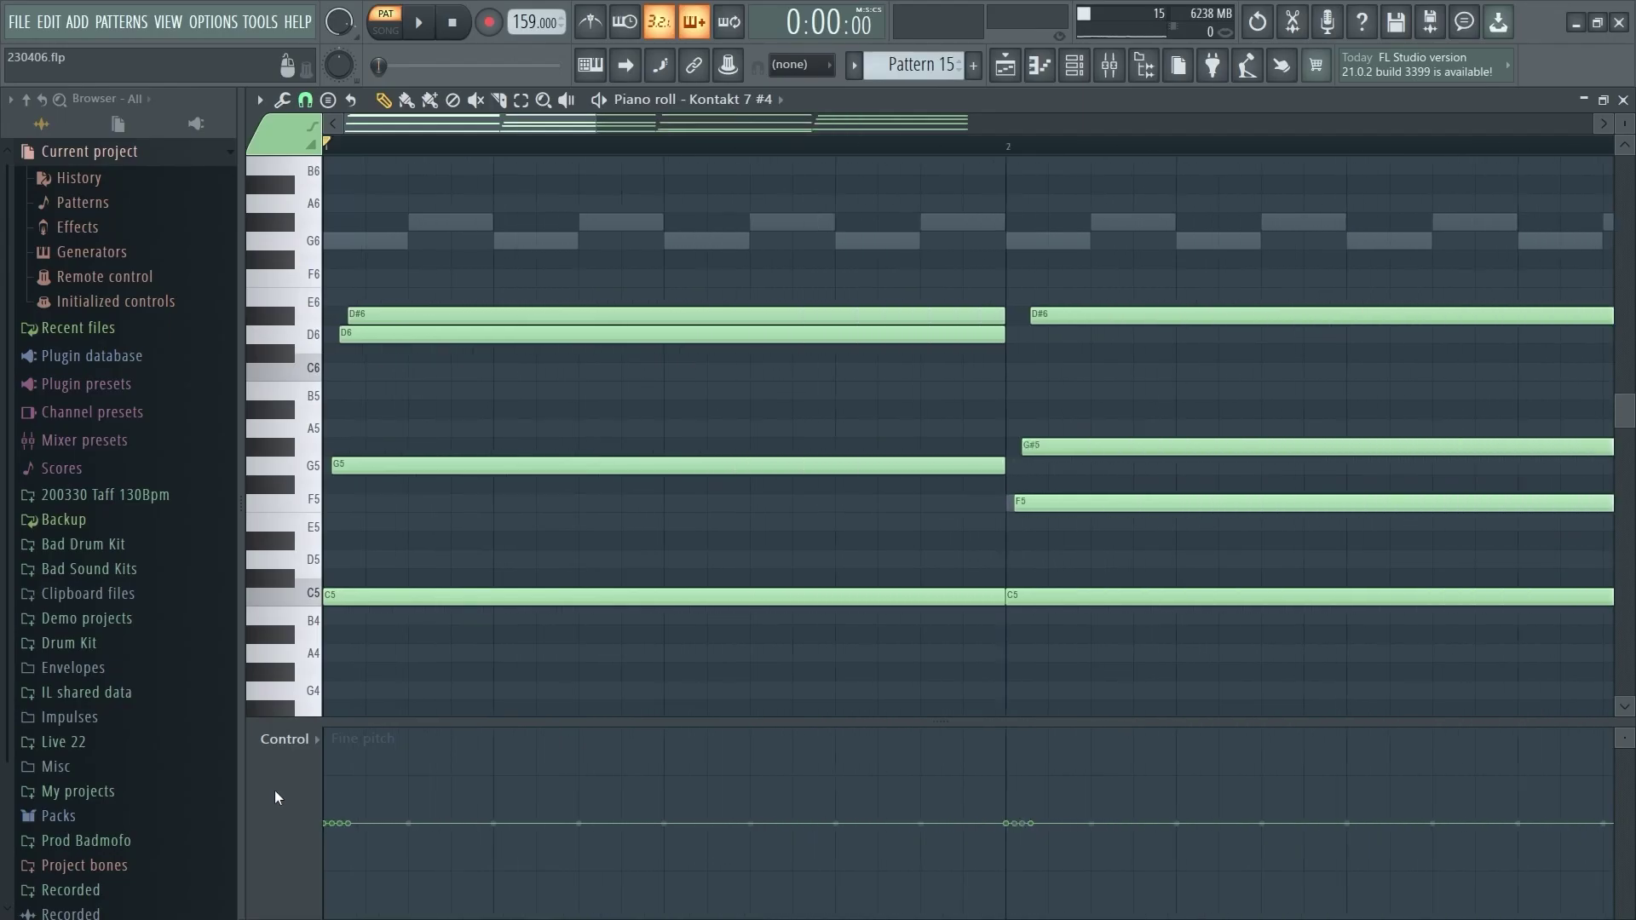
Step: In the [DEFBEATS] - NEW YORK CS pattern, select the run of eight short C5 notes and draw descending fine pitch over them
scroll(274, 791, up, 3)
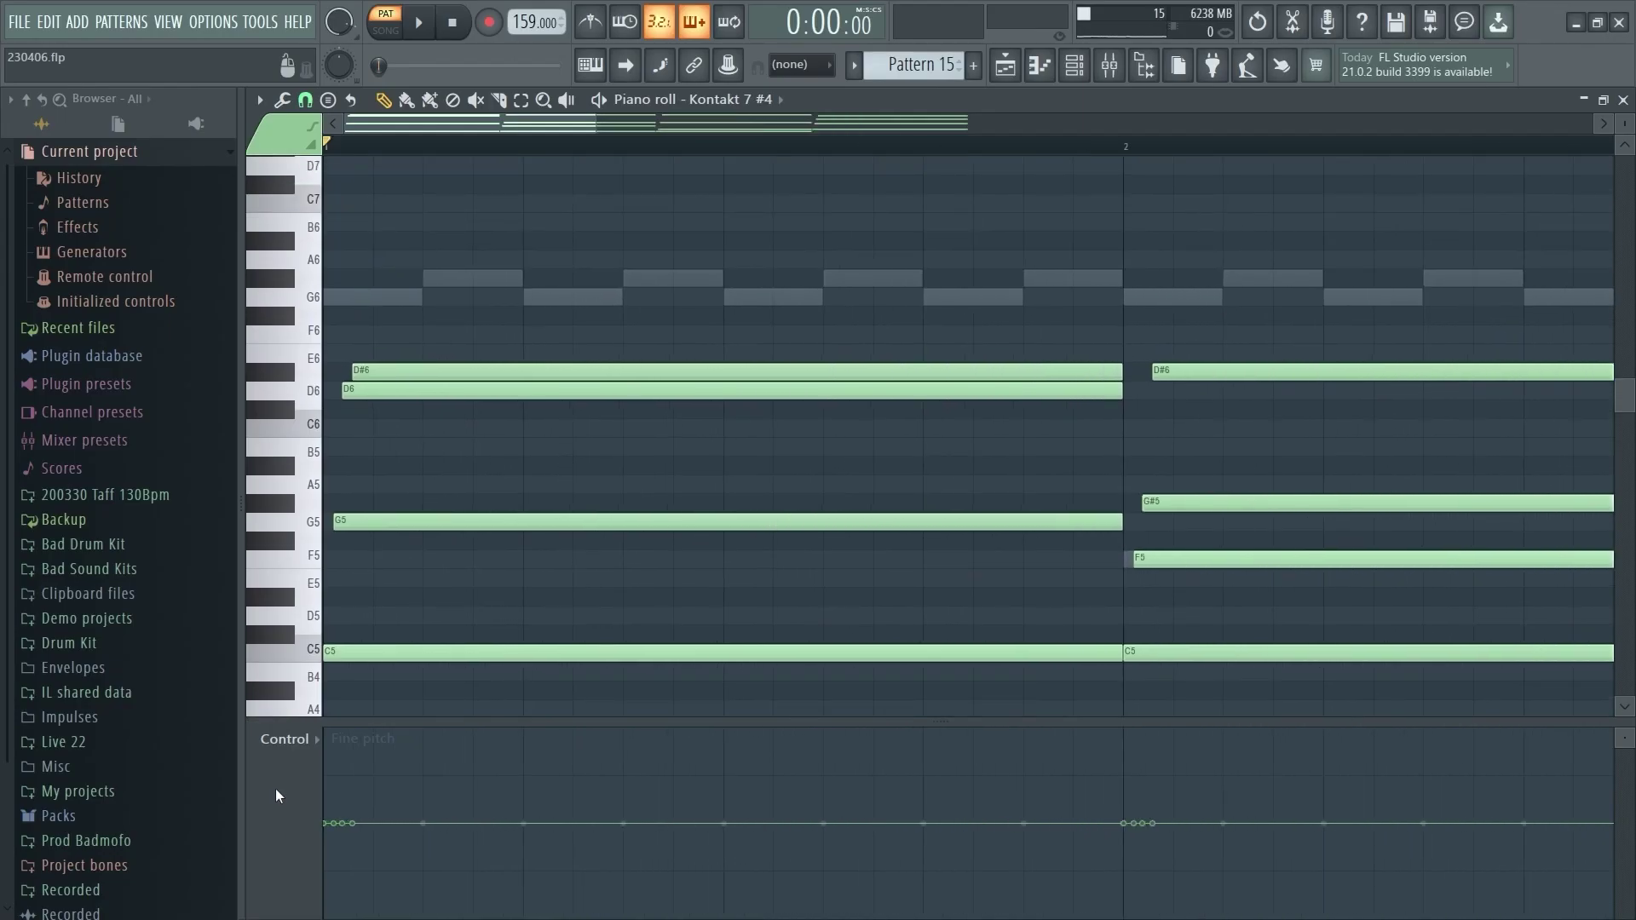
scroll(426, 569, down, 6)
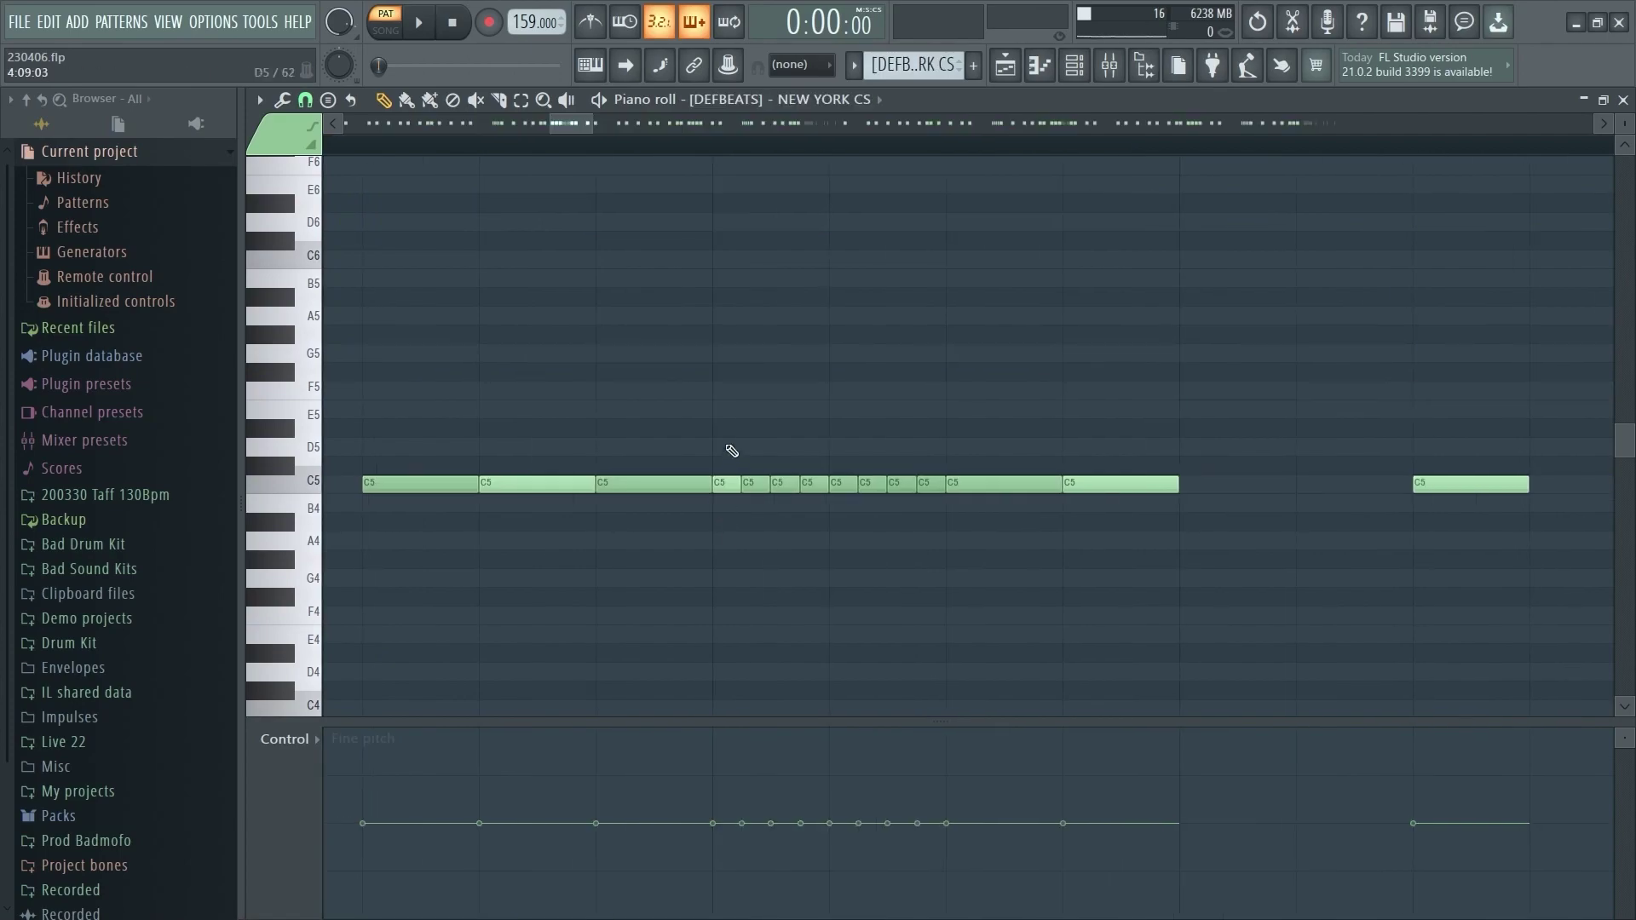
drag(728, 444, 933, 589)
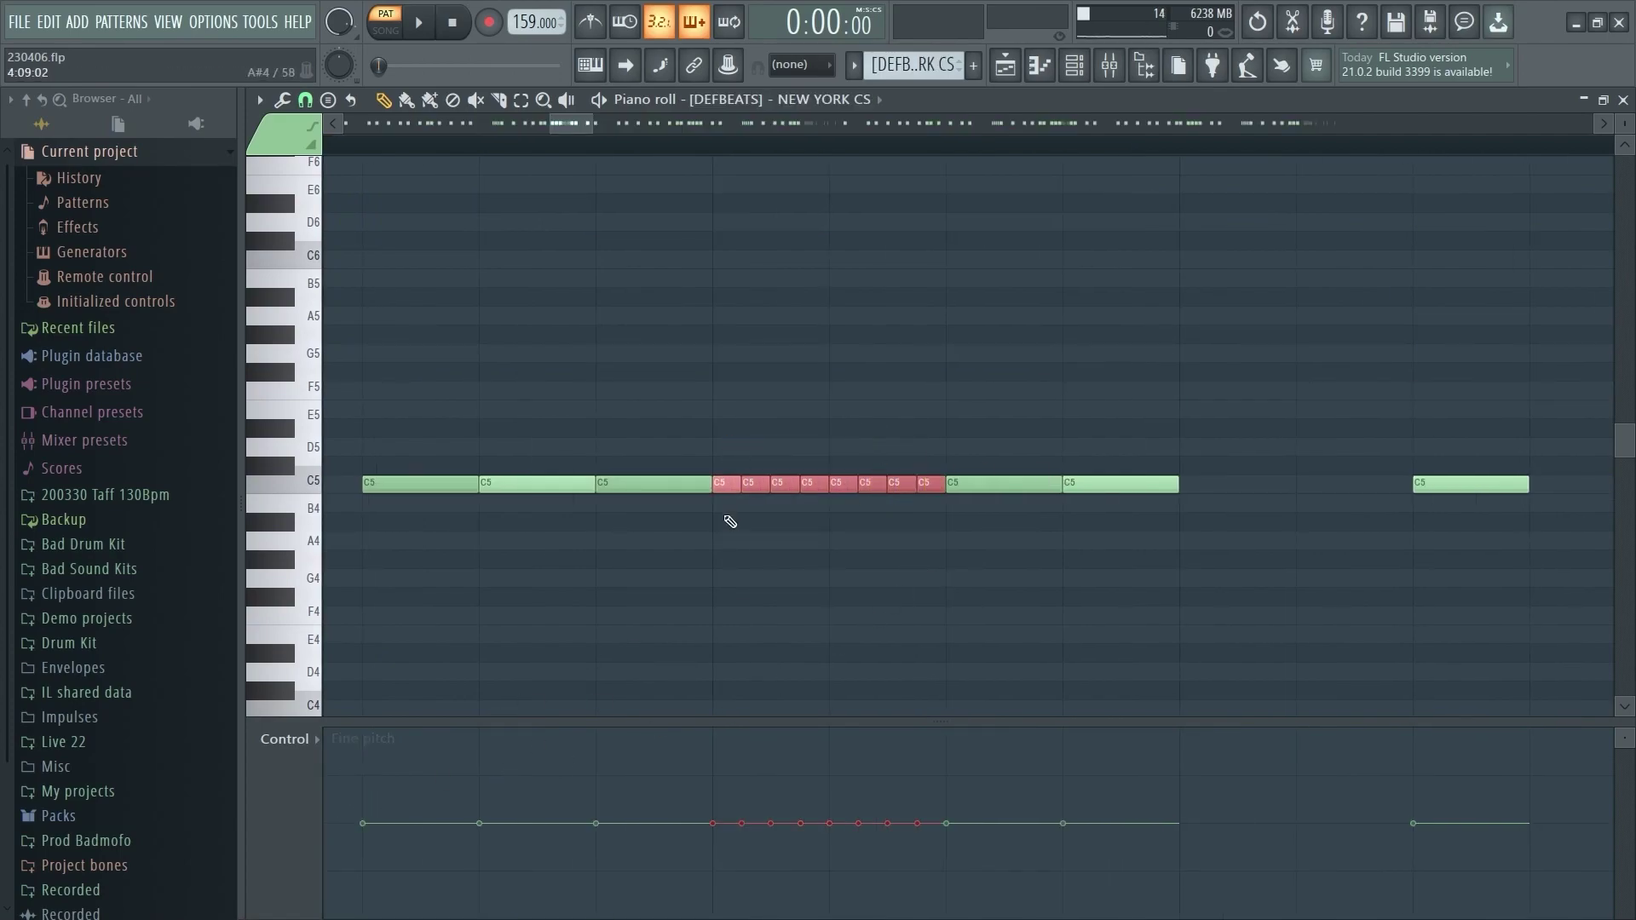
scroll(788, 426, down, 3)
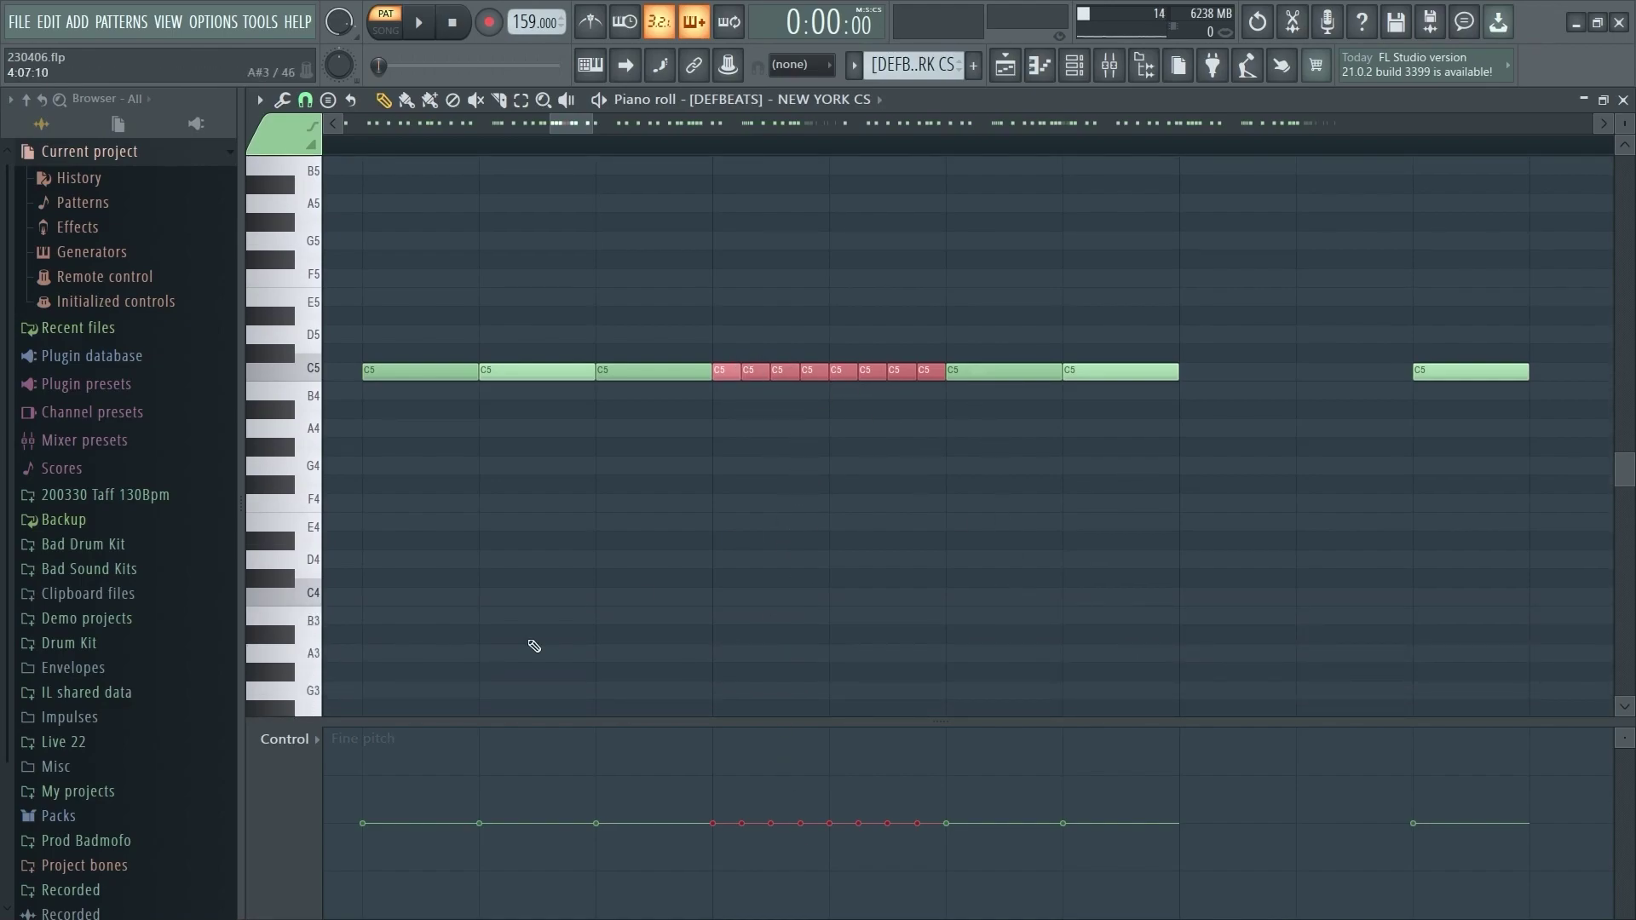
drag(735, 860, 946, 914)
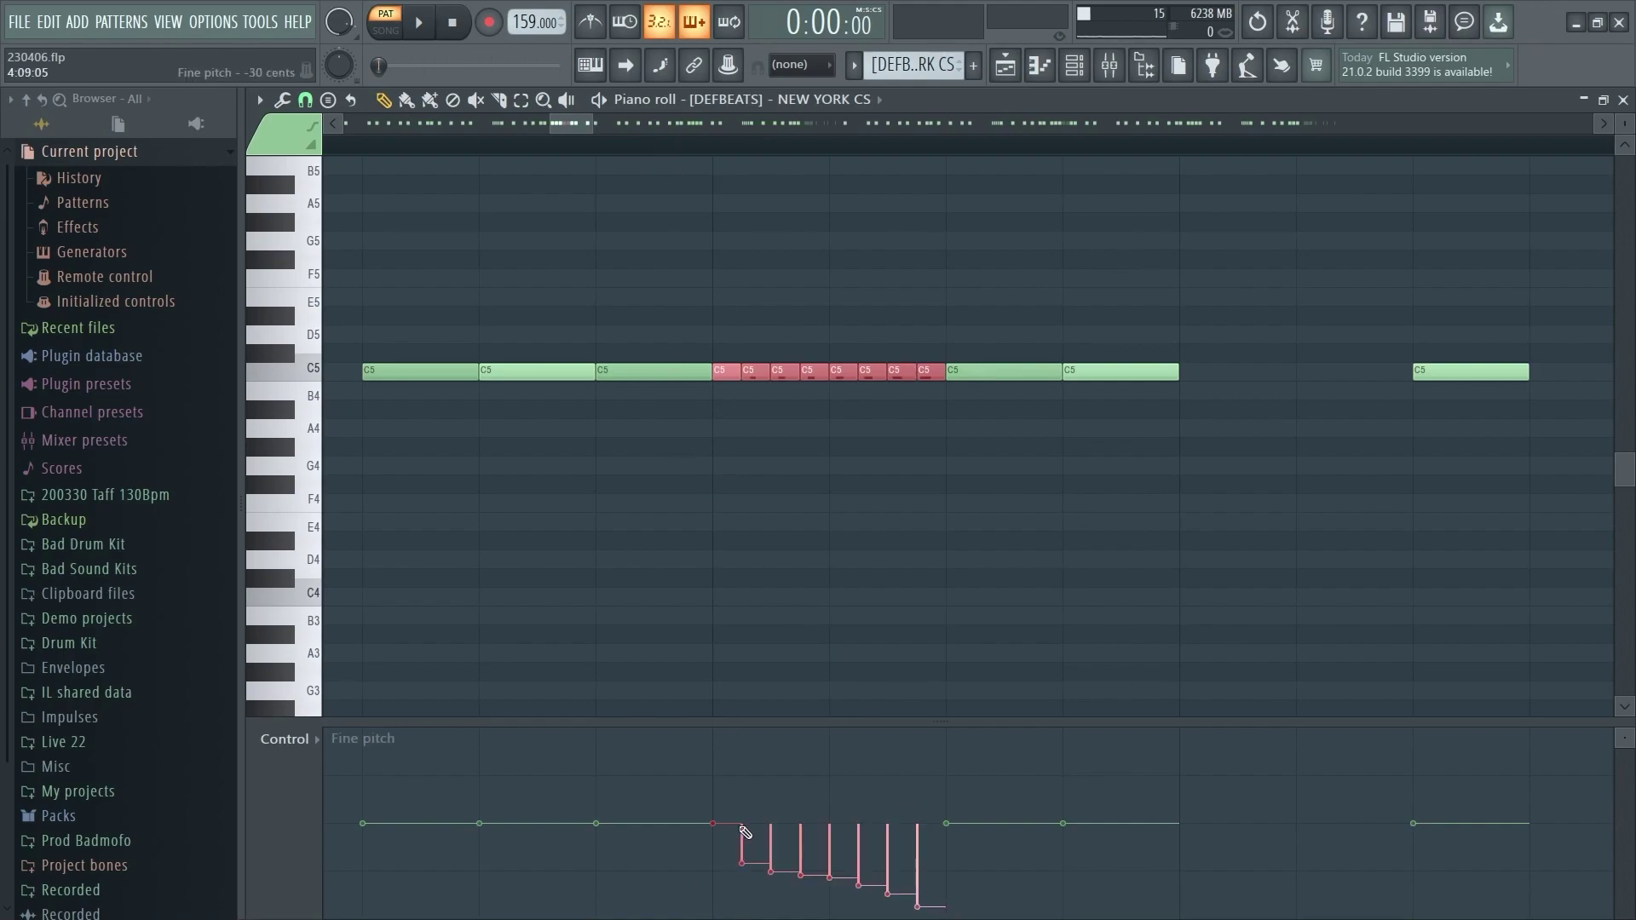
Step: Flatten the fine pitch of the short C5 notes and play them back from the start of the run
drag(740, 830, 928, 832)
click(718, 146)
key(space)
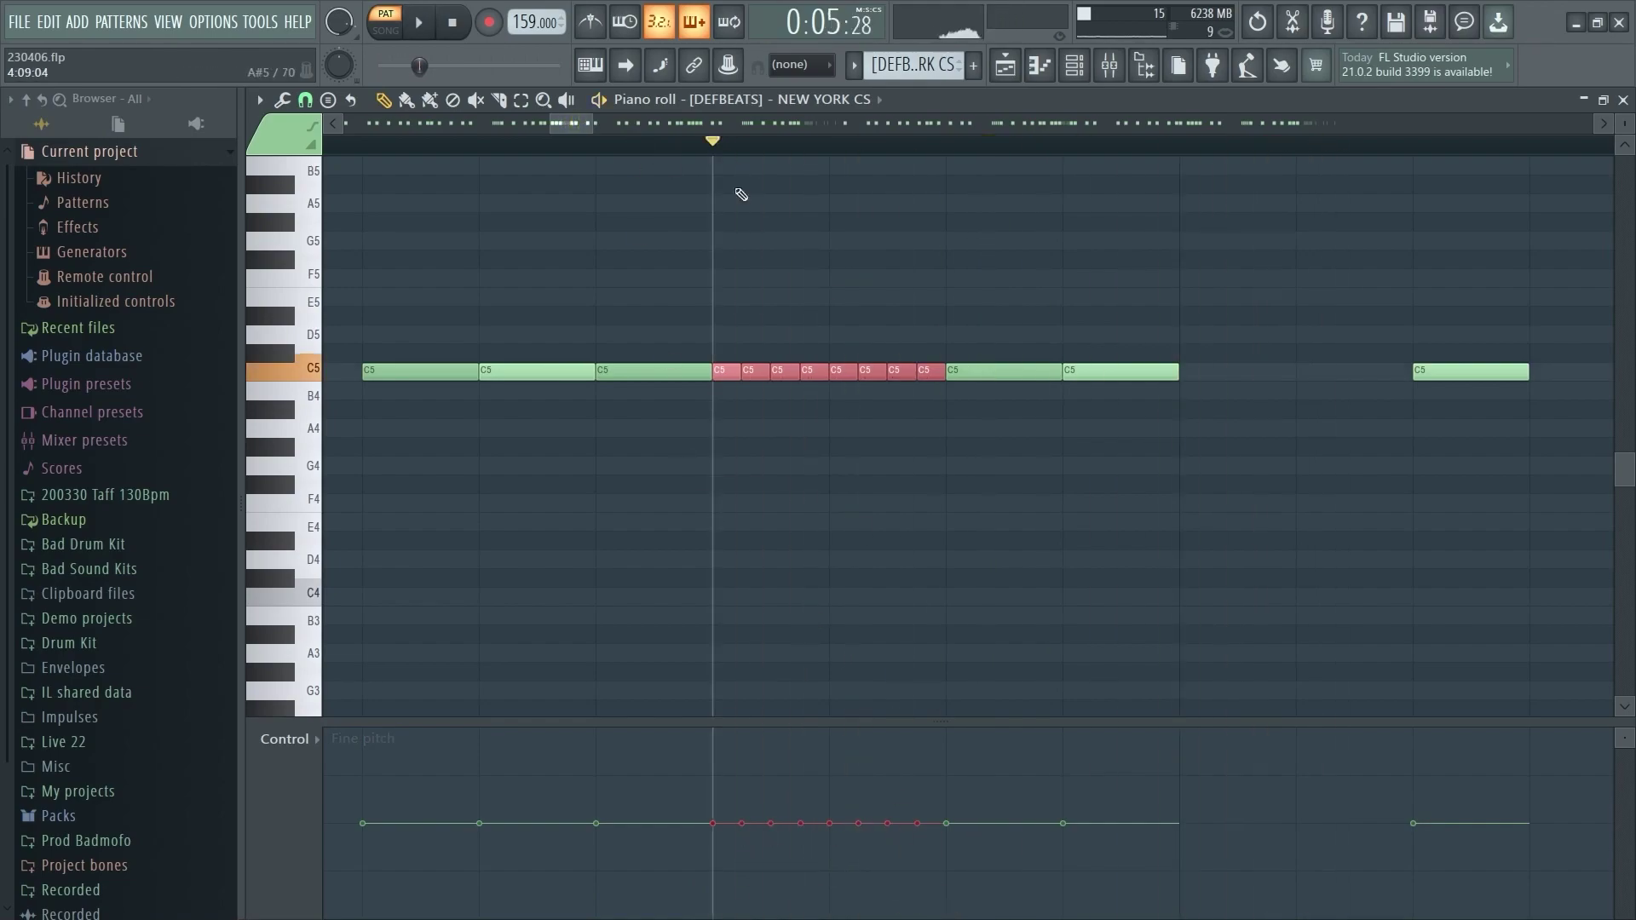
key(space)
Step: Undo the flattening, draw the short C5 notes' fine pitch descending to about -1050 cents, and preview the pitch fall
key(ctrl+z)
drag(900, 896, 921, 911)
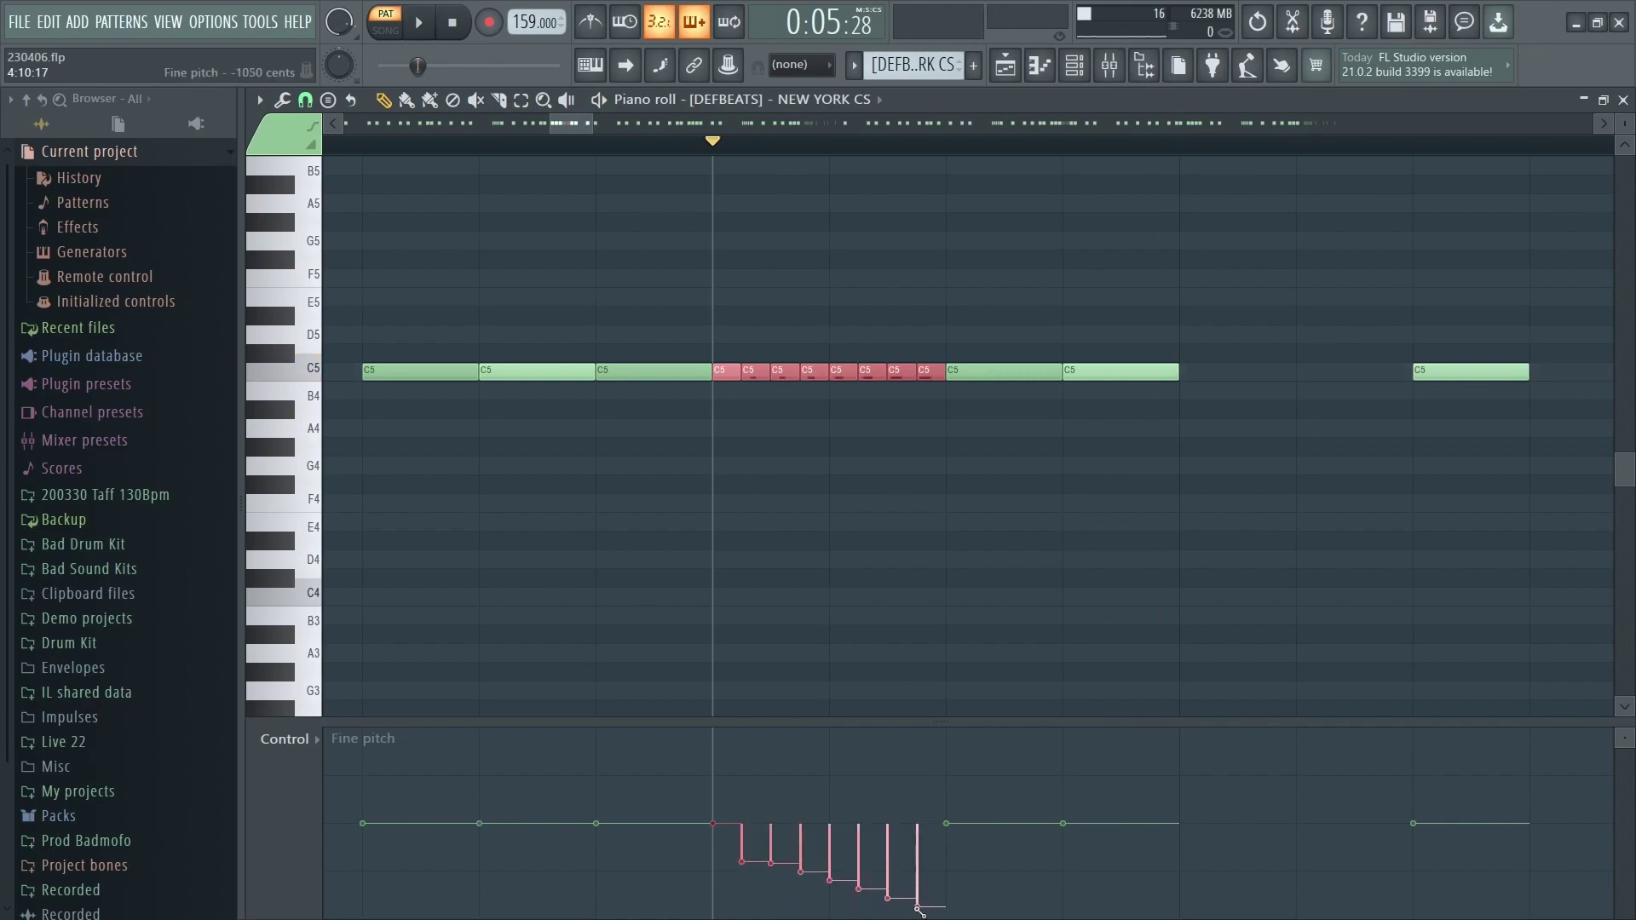
key(space)
key(space)
drag(742, 832, 920, 902)
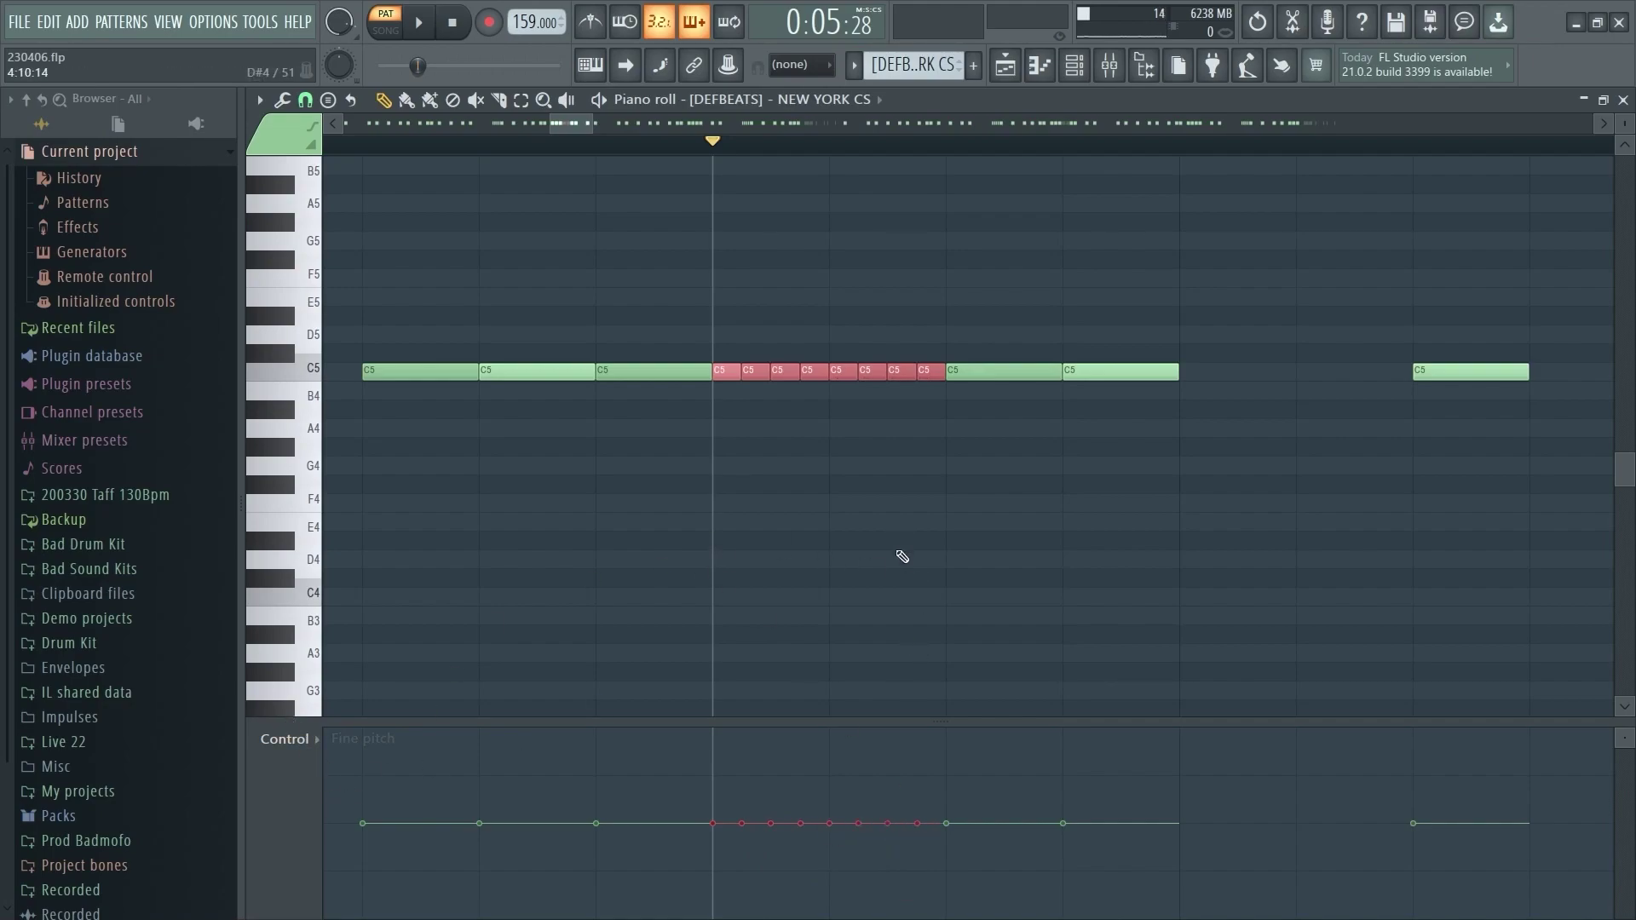
Step: Return to the Kontakt 7 #4 chords in Pattern 15 and look through the available chord and scale stamps, including the advanced chords
scroll(902, 556, up, 2)
scroll(902, 557, down, 6)
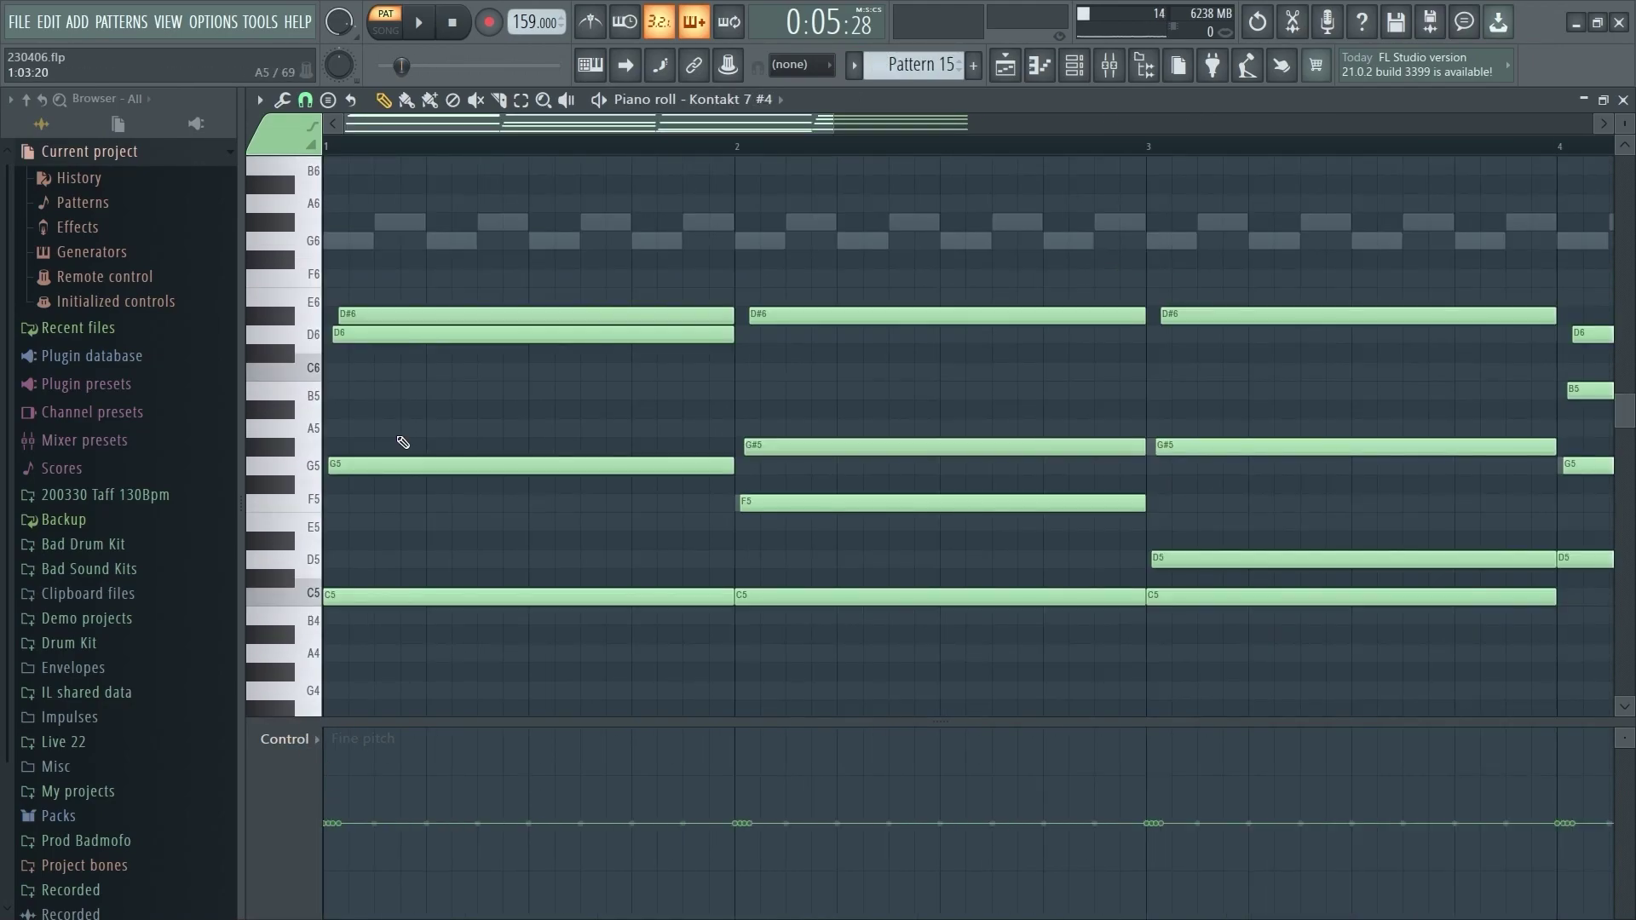
click(329, 101)
click(915, 105)
click(324, 100)
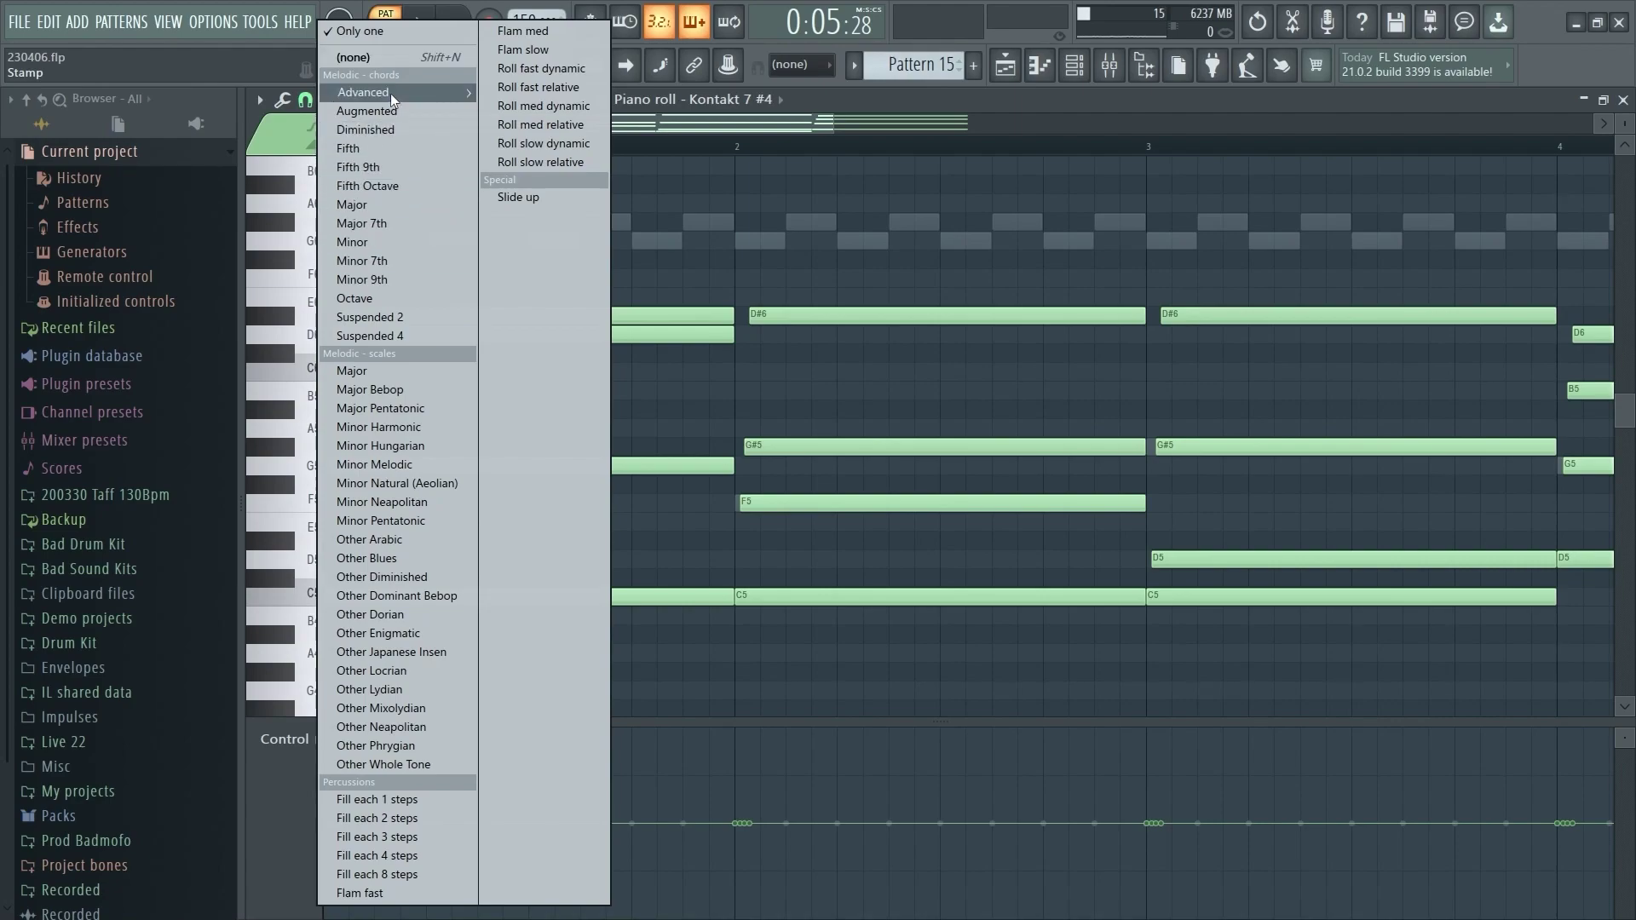
mouse_move(390, 94)
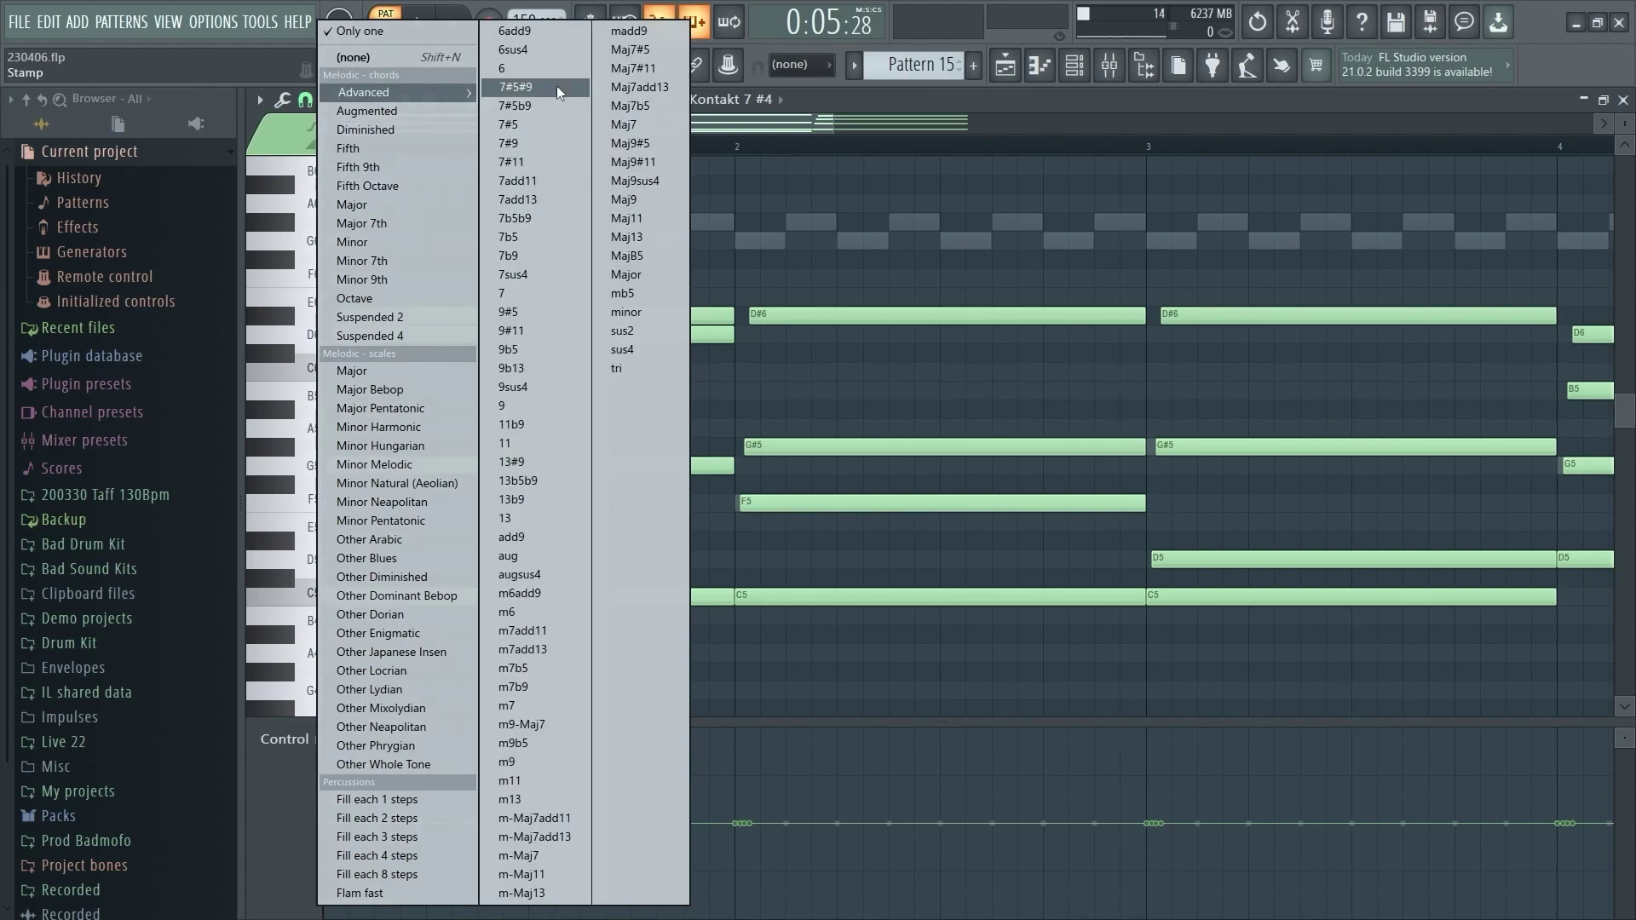
click(549, 408)
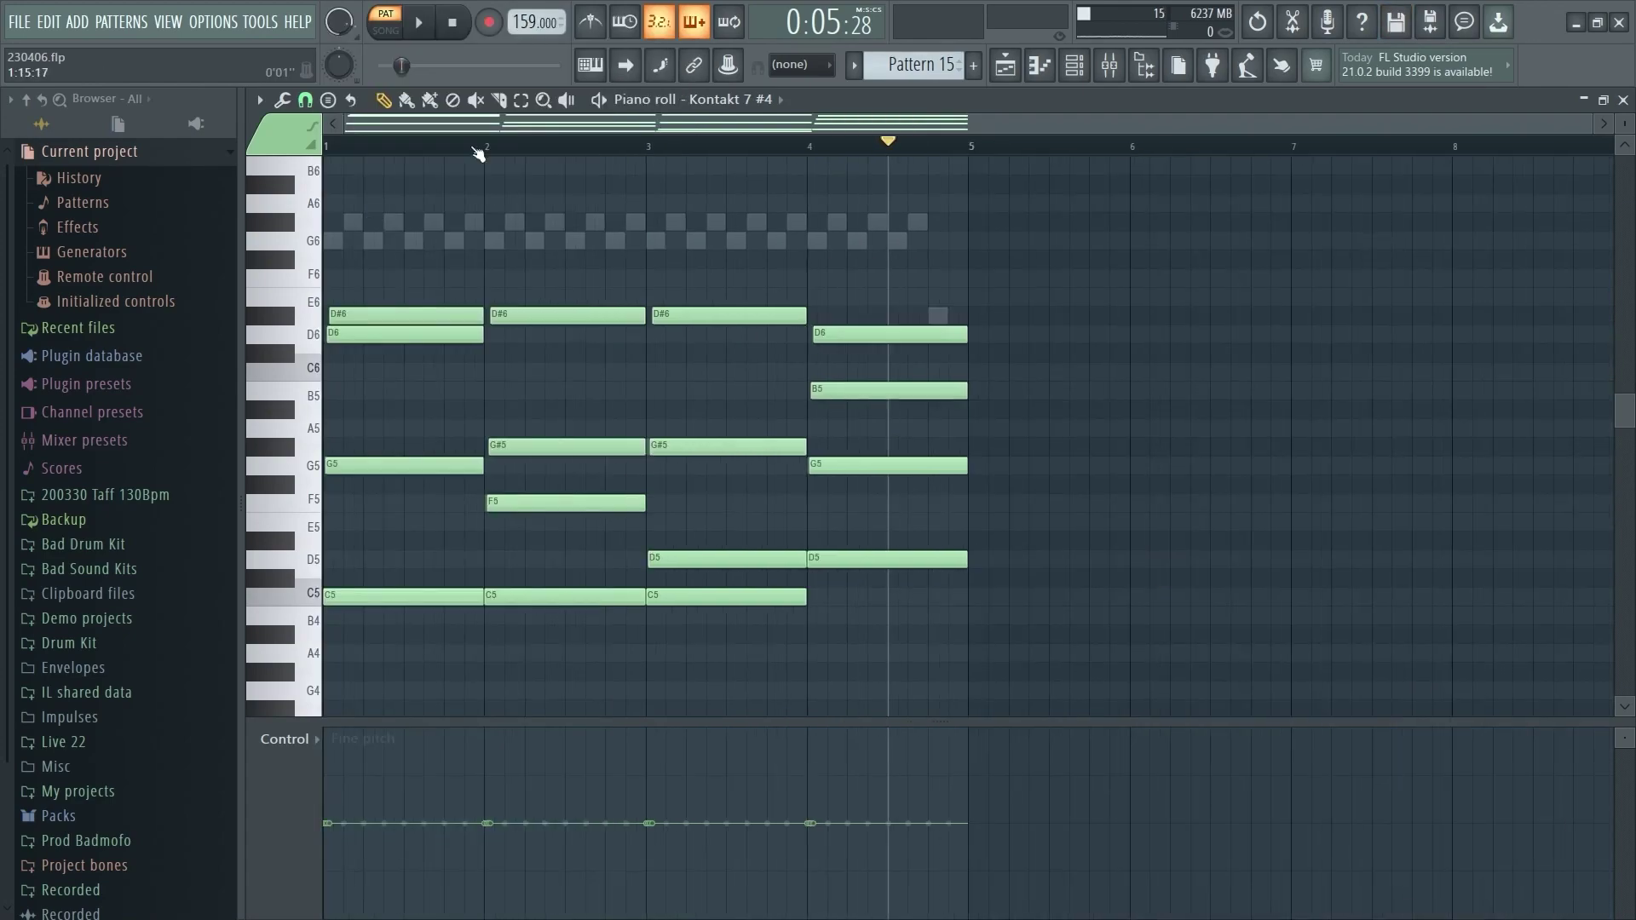
Step: Stamp a Minor 9th chord rooted on C5 at the start of bar 5
click(328, 100)
click(359, 278)
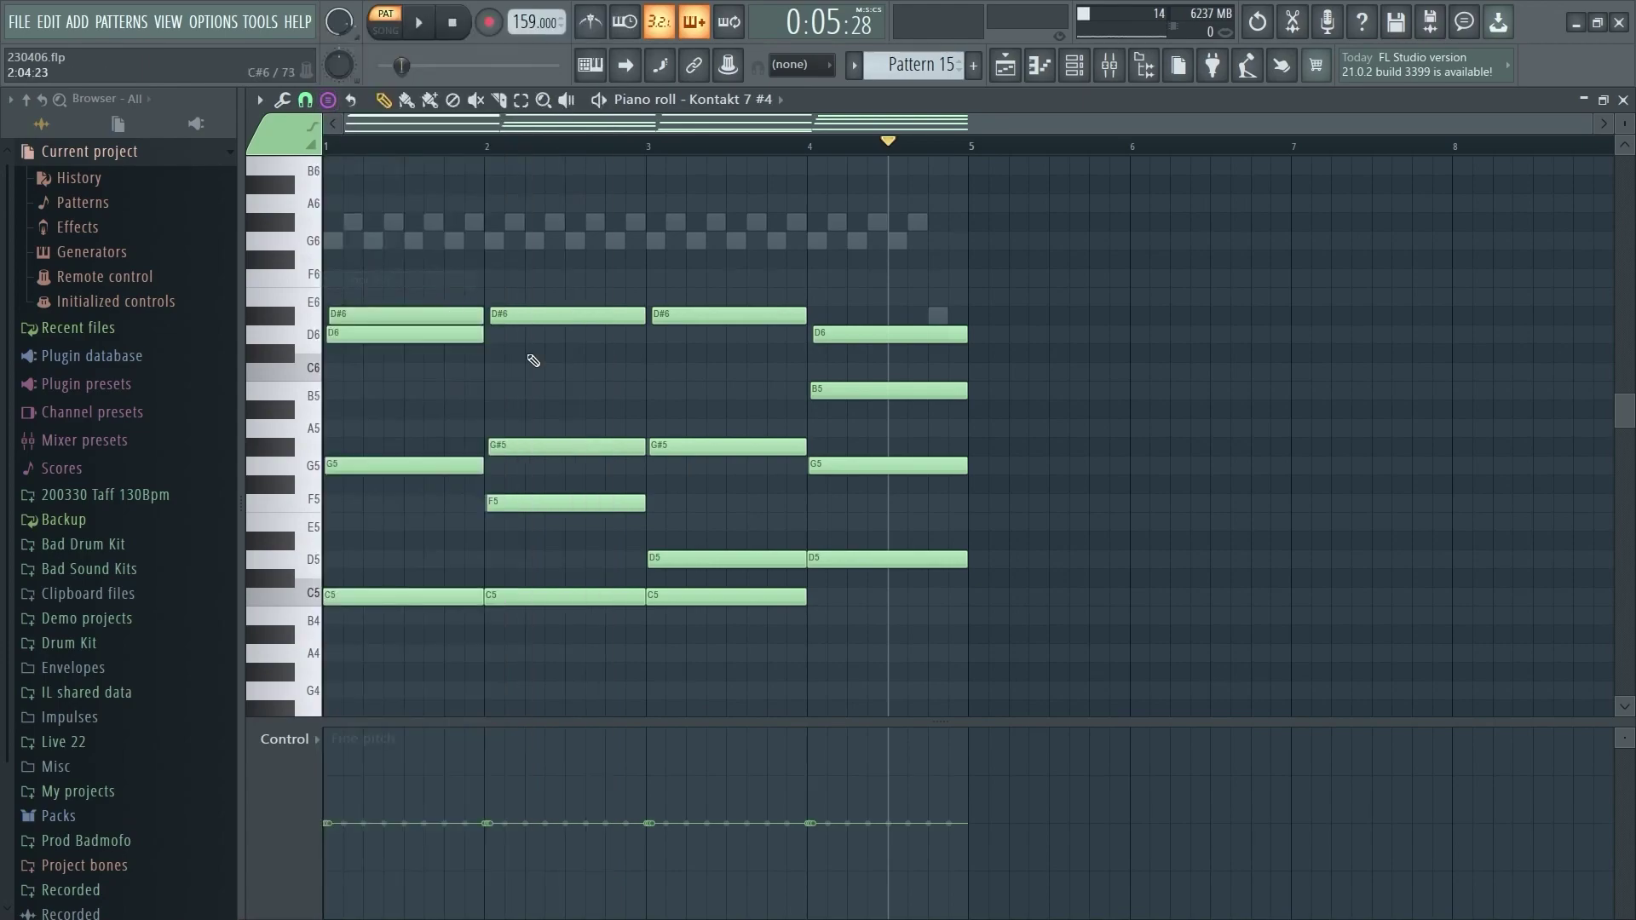
click(977, 600)
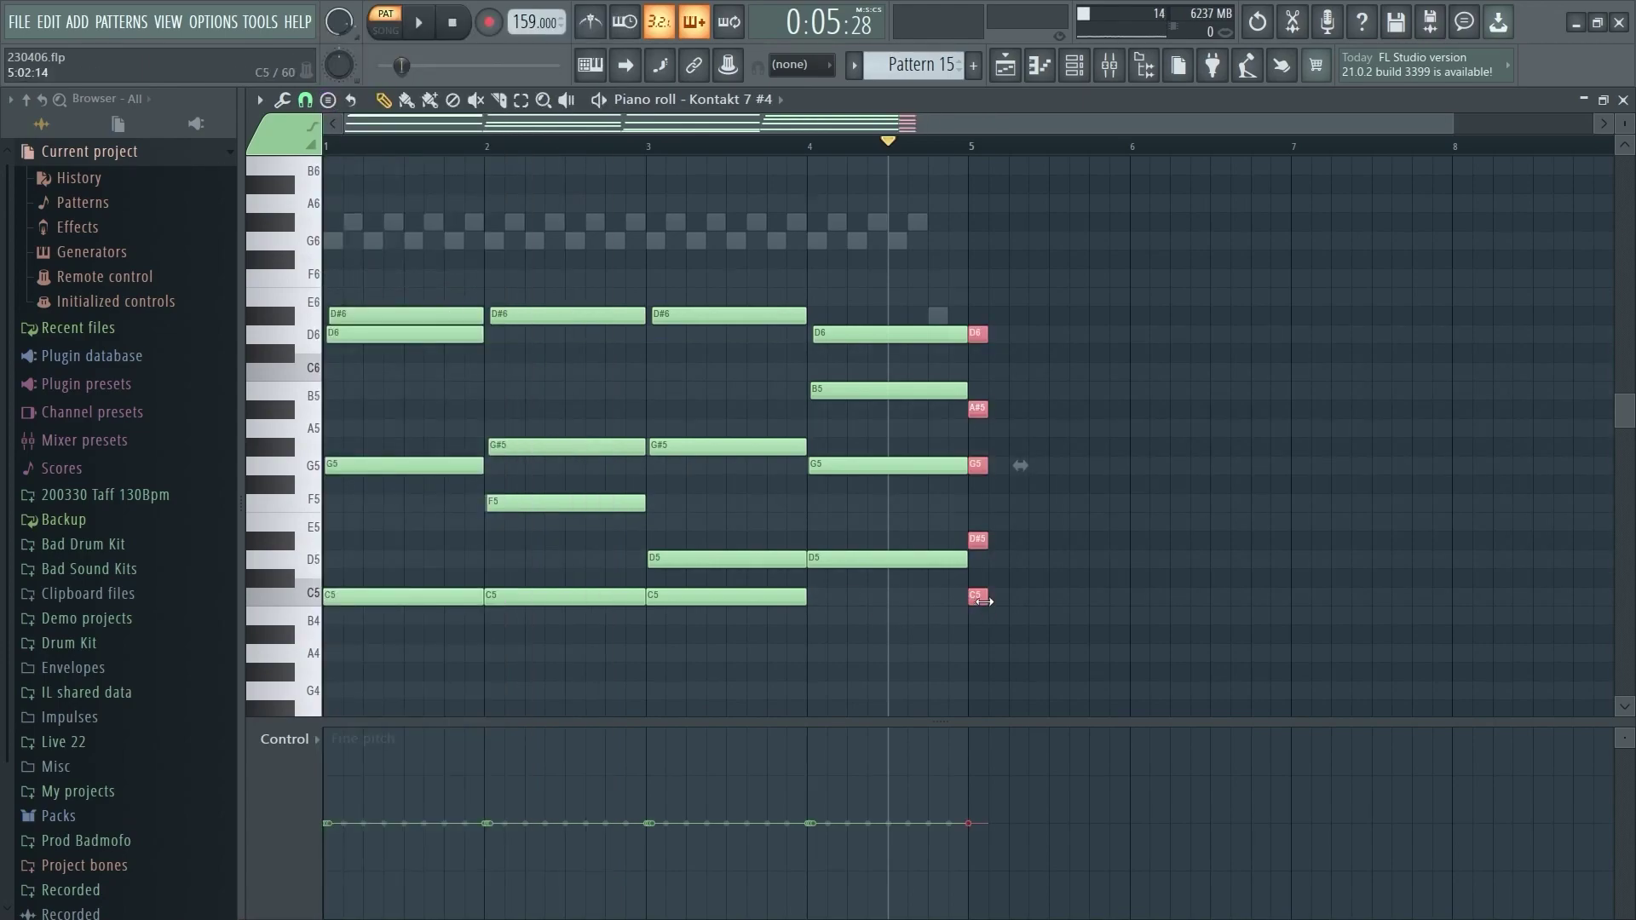
Step: Extend the stamped C5 minor 9th chord to fill all of bar 5 and preview it
drag(986, 598, 1125, 633)
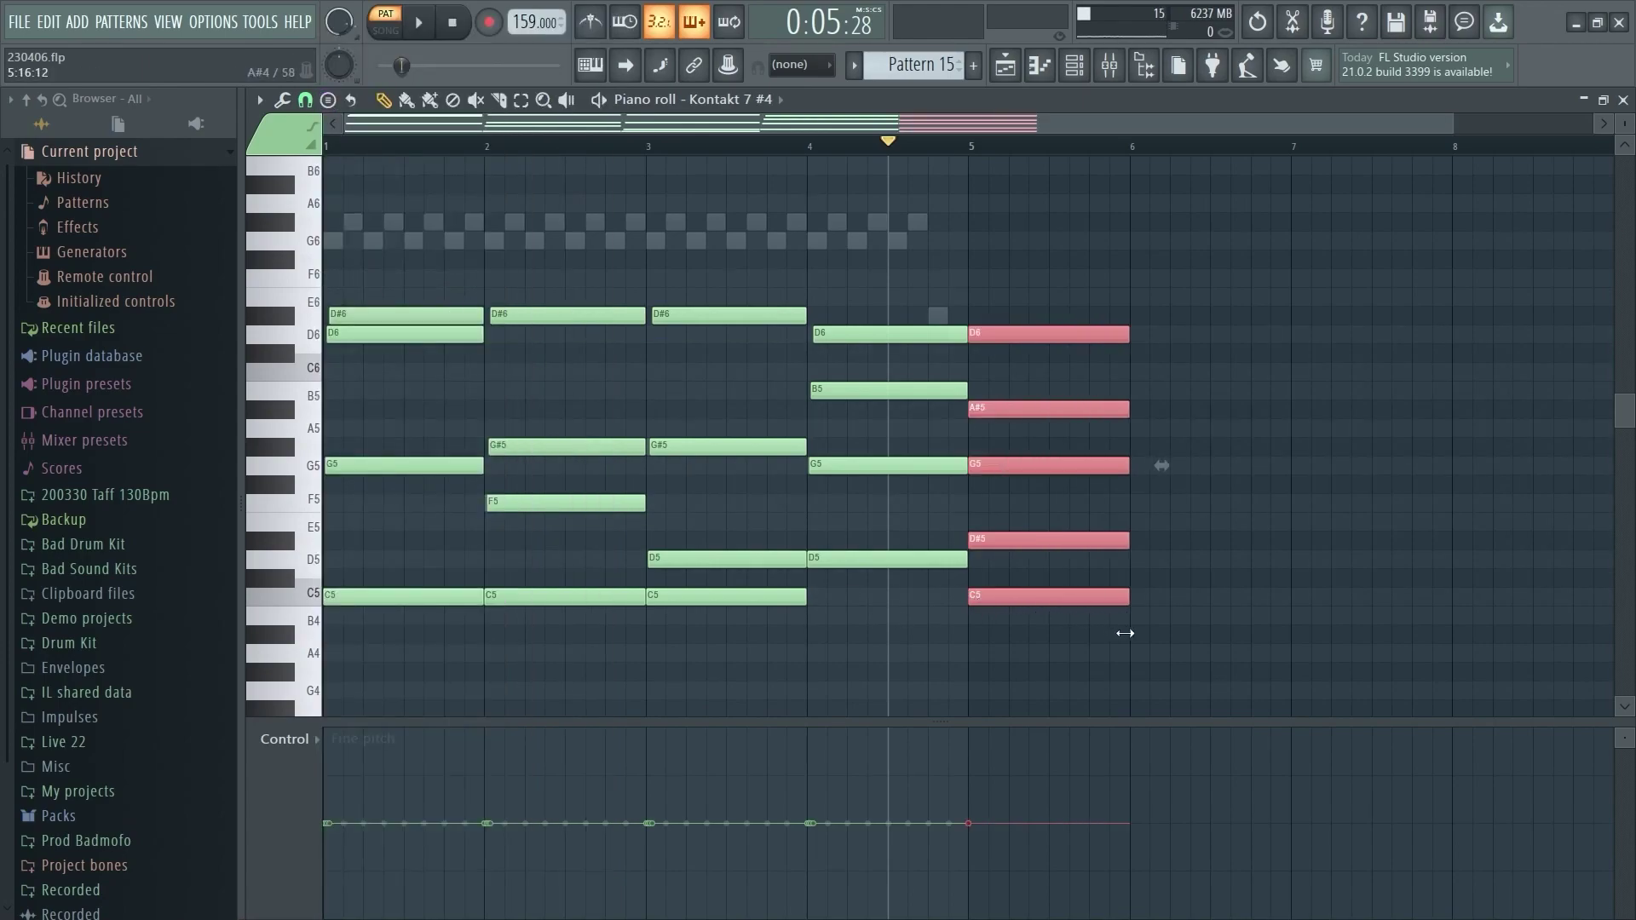
click(1011, 311)
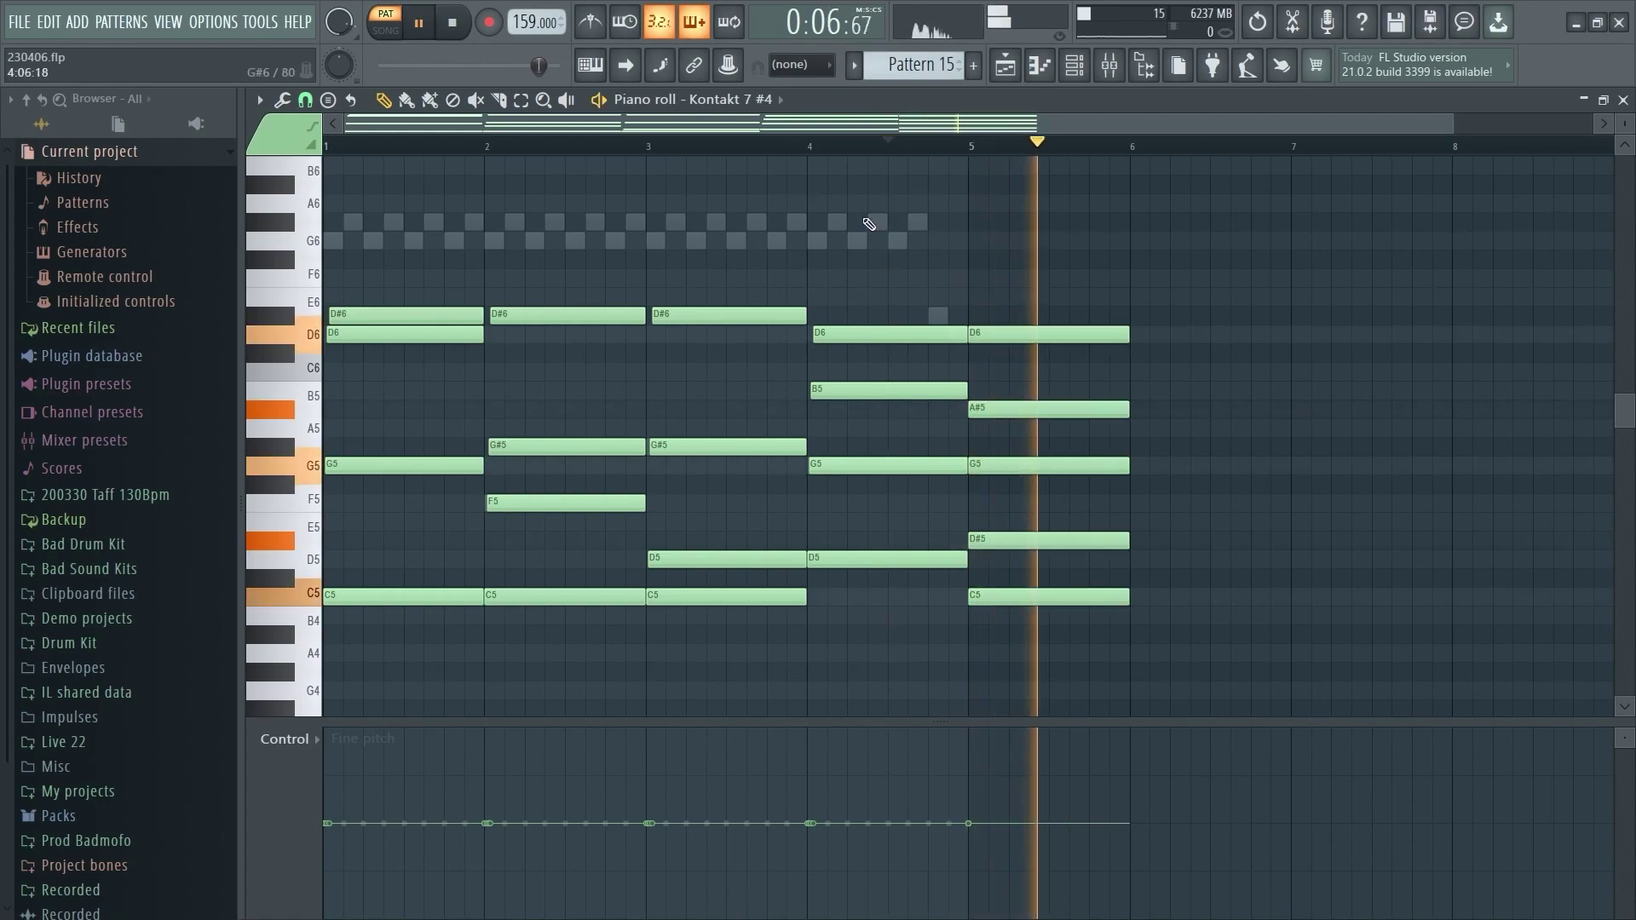
key(space)
scroll(816, 296, down, 1)
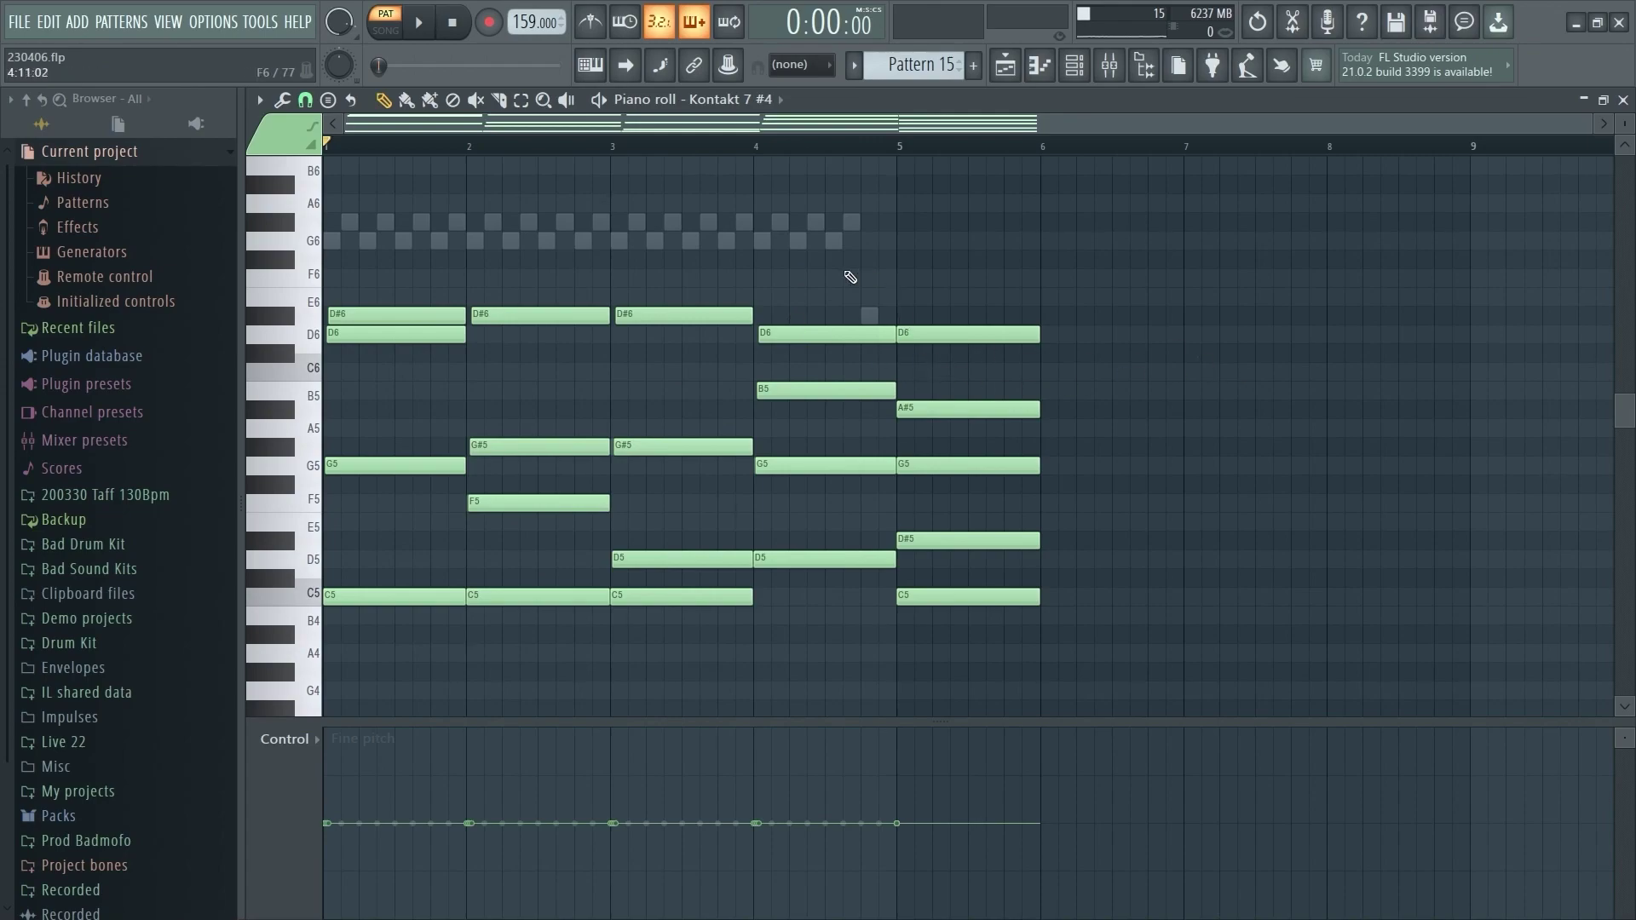
Step: Copy the chords from bars 2 to 4 into bars 6 to 8, after the new chord
drag(831, 251, 523, 665)
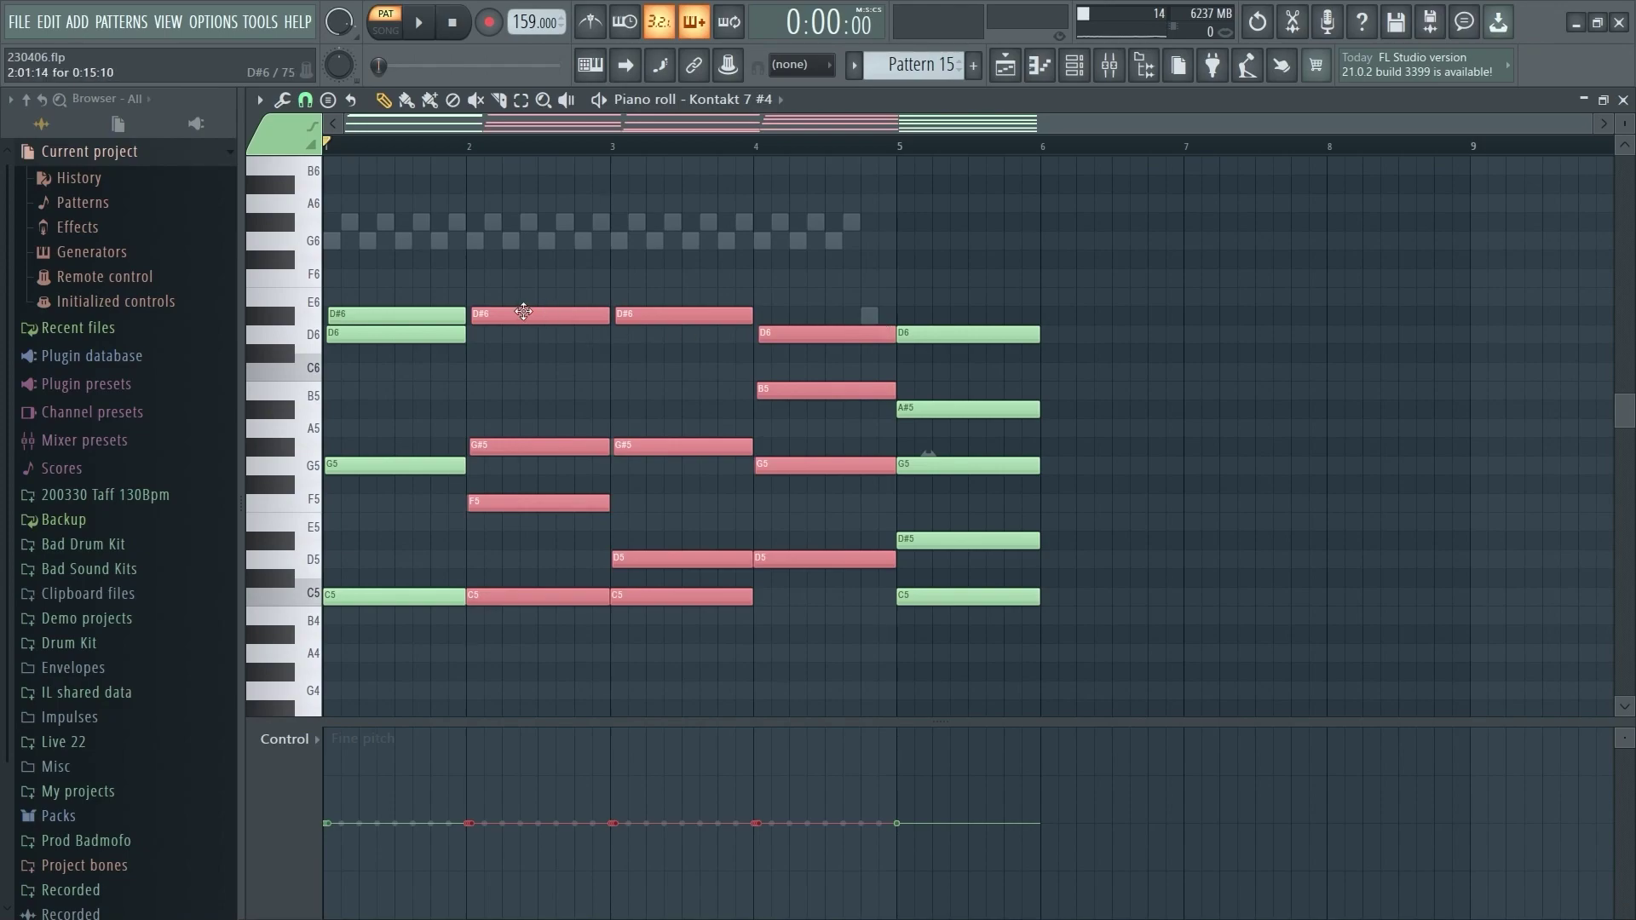
drag(523, 312, 1083, 324)
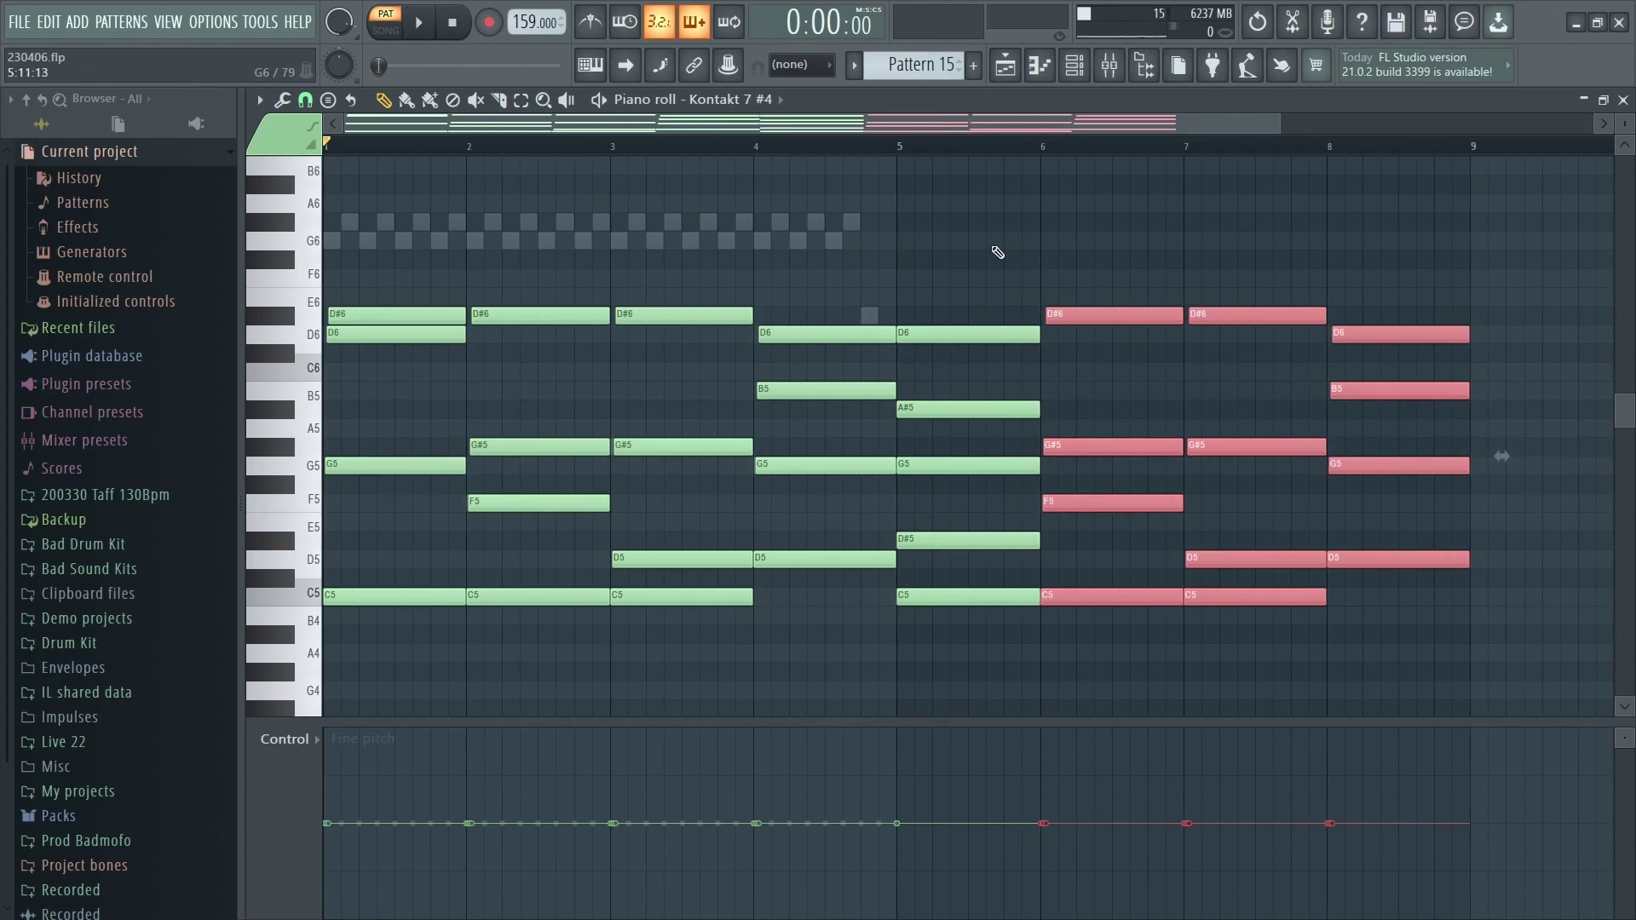
Step: Strum the bar 5 chord with the strum tool's current settings and play back from bar 5
drag(945, 308, 925, 605)
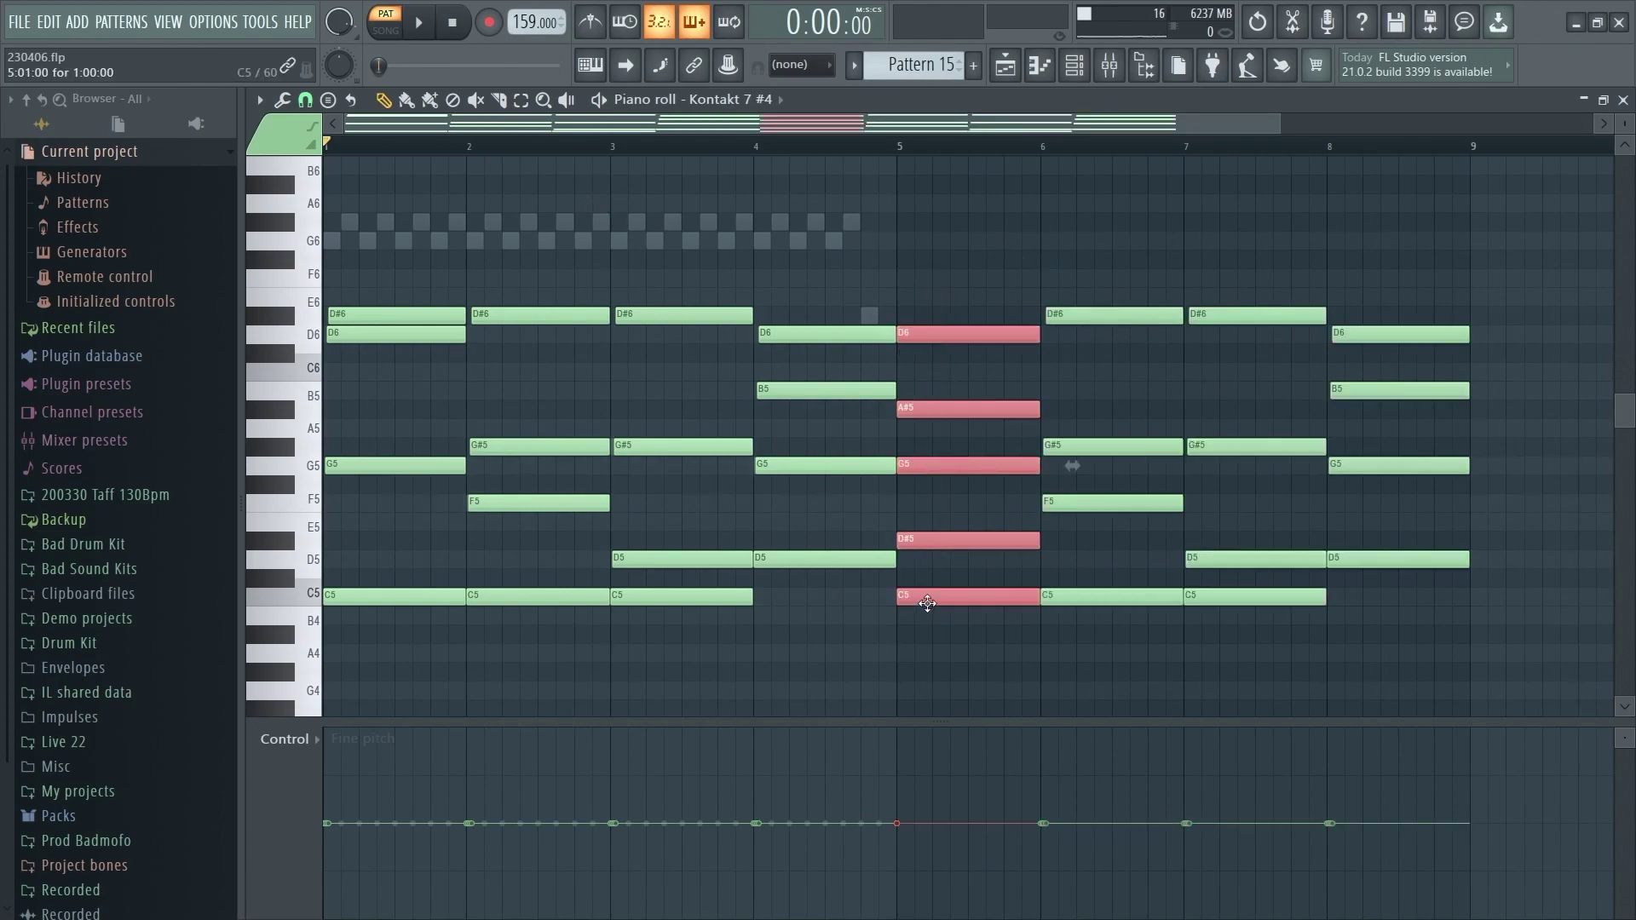
key(alt+s)
key(Return)
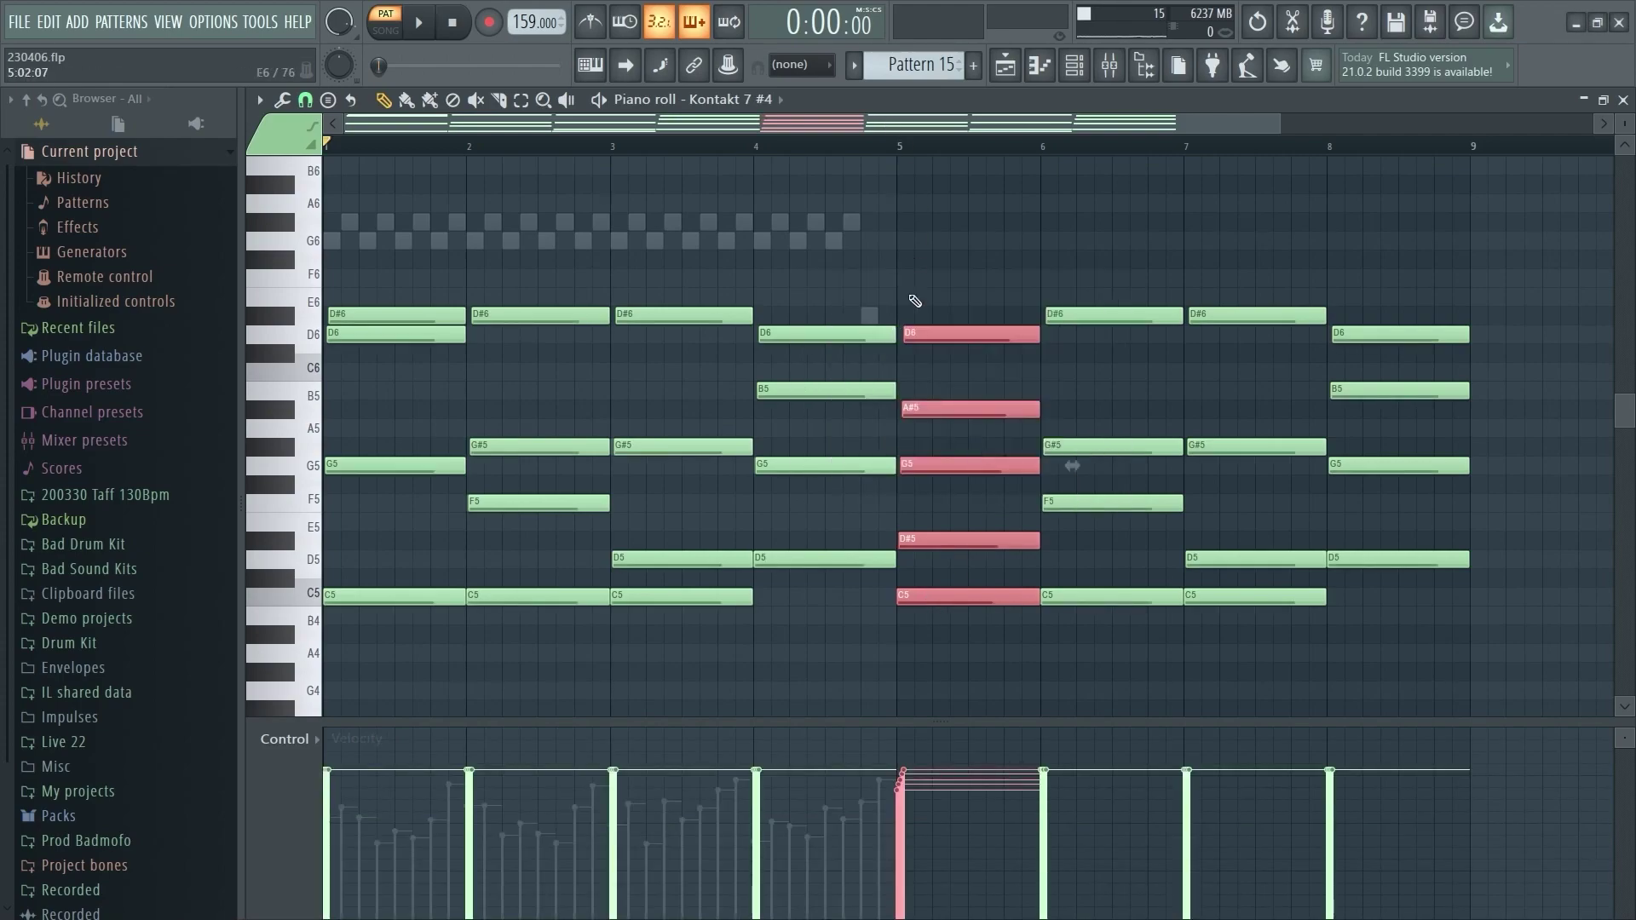
click(900, 145)
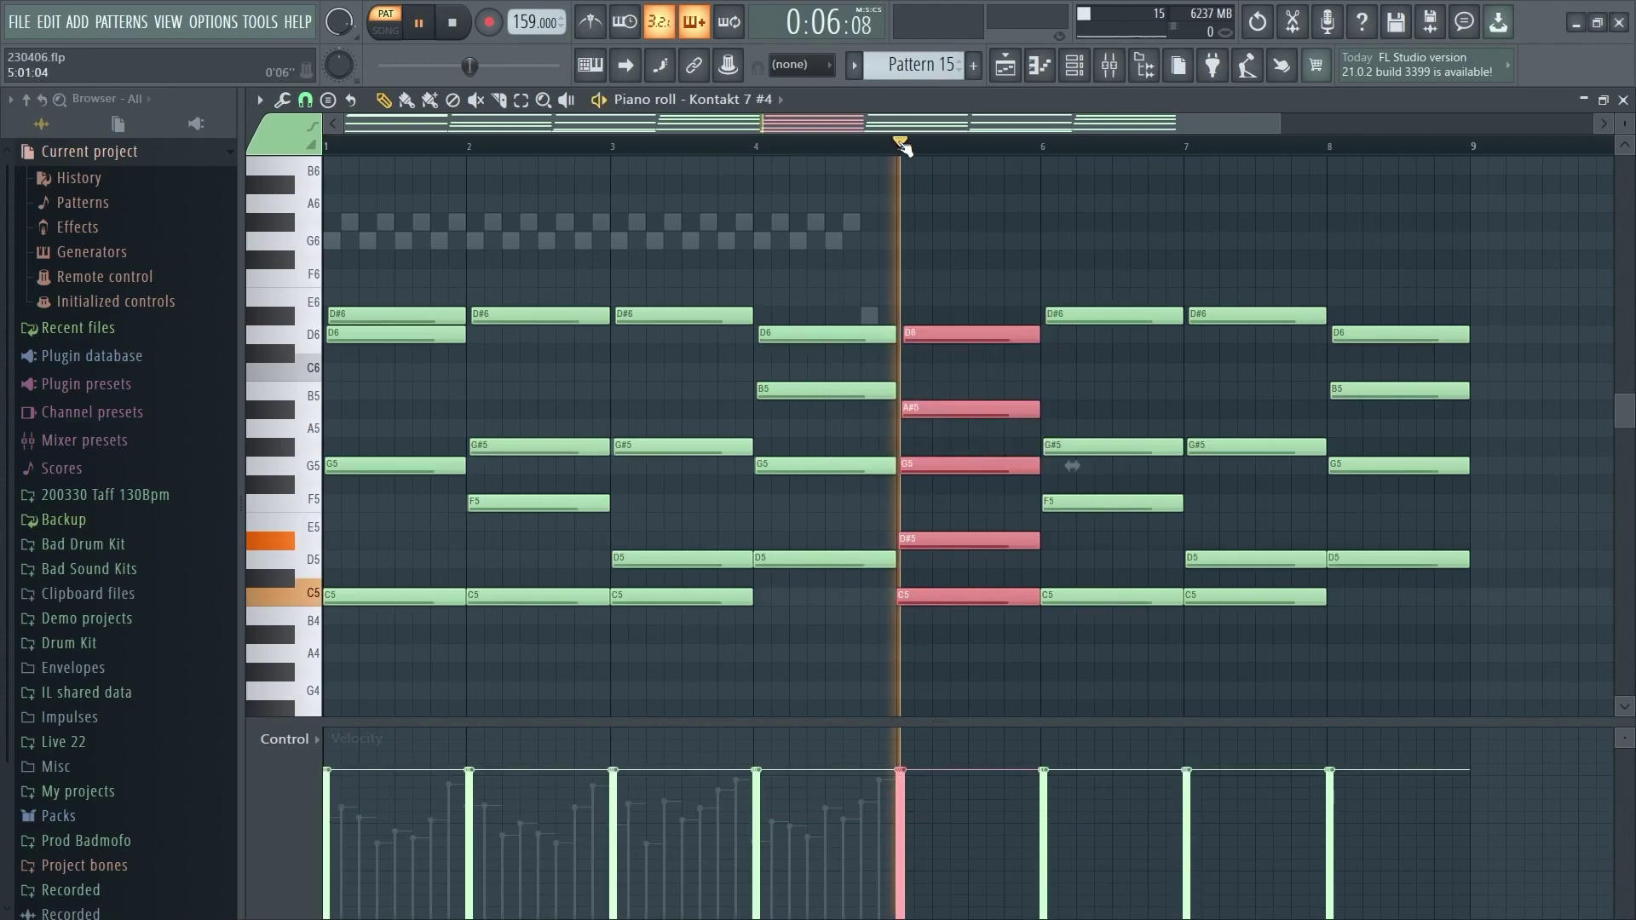
ctrl+click(921, 248)
scroll(864, 267, down, 1)
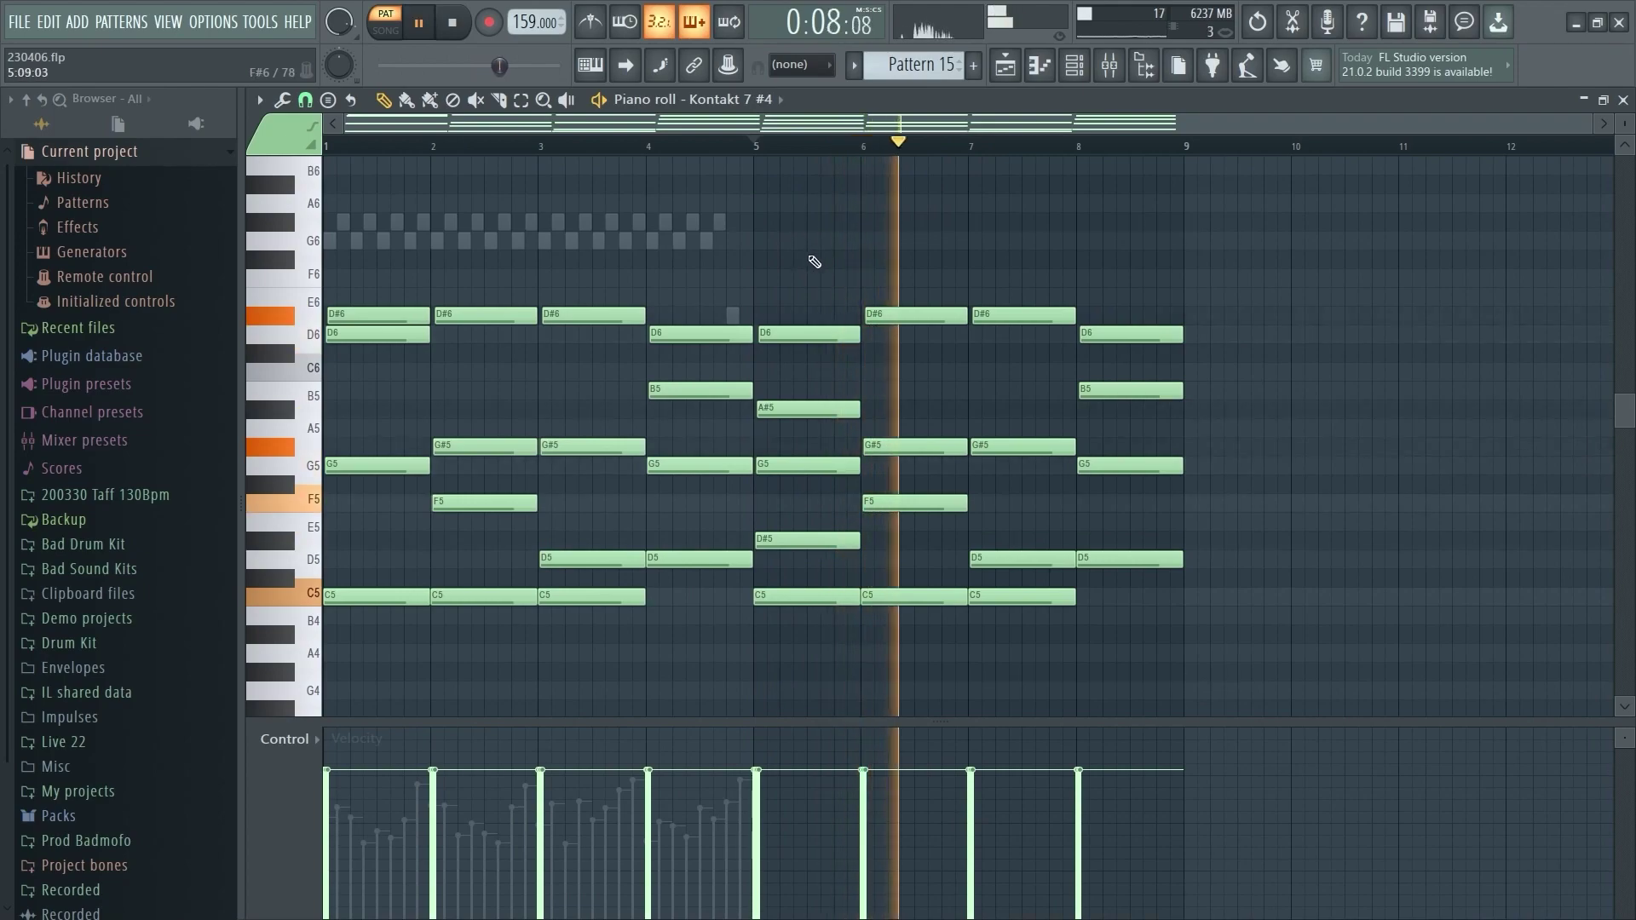
key(space)
Step: Switch to the Trap n dat pattern
drag(821, 336, 819, 280)
click(855, 65)
click(946, 279)
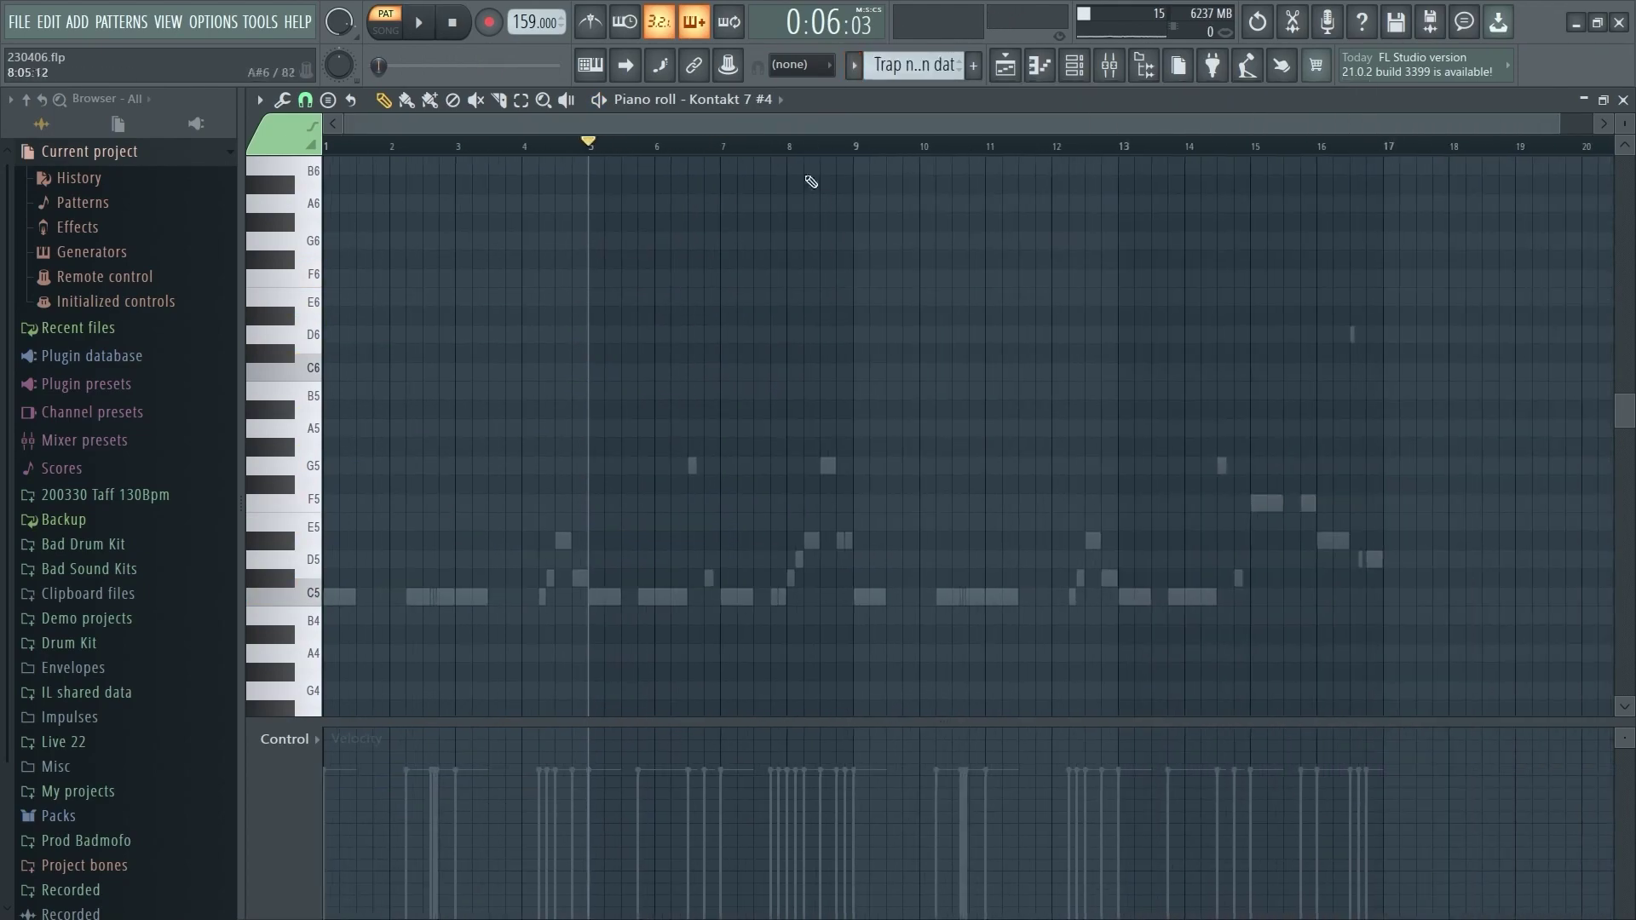
Step: Raise the pattern's first note to C6, make the short C5 note below it a slide note, and preview the slide
drag(956, 334, 950, 316)
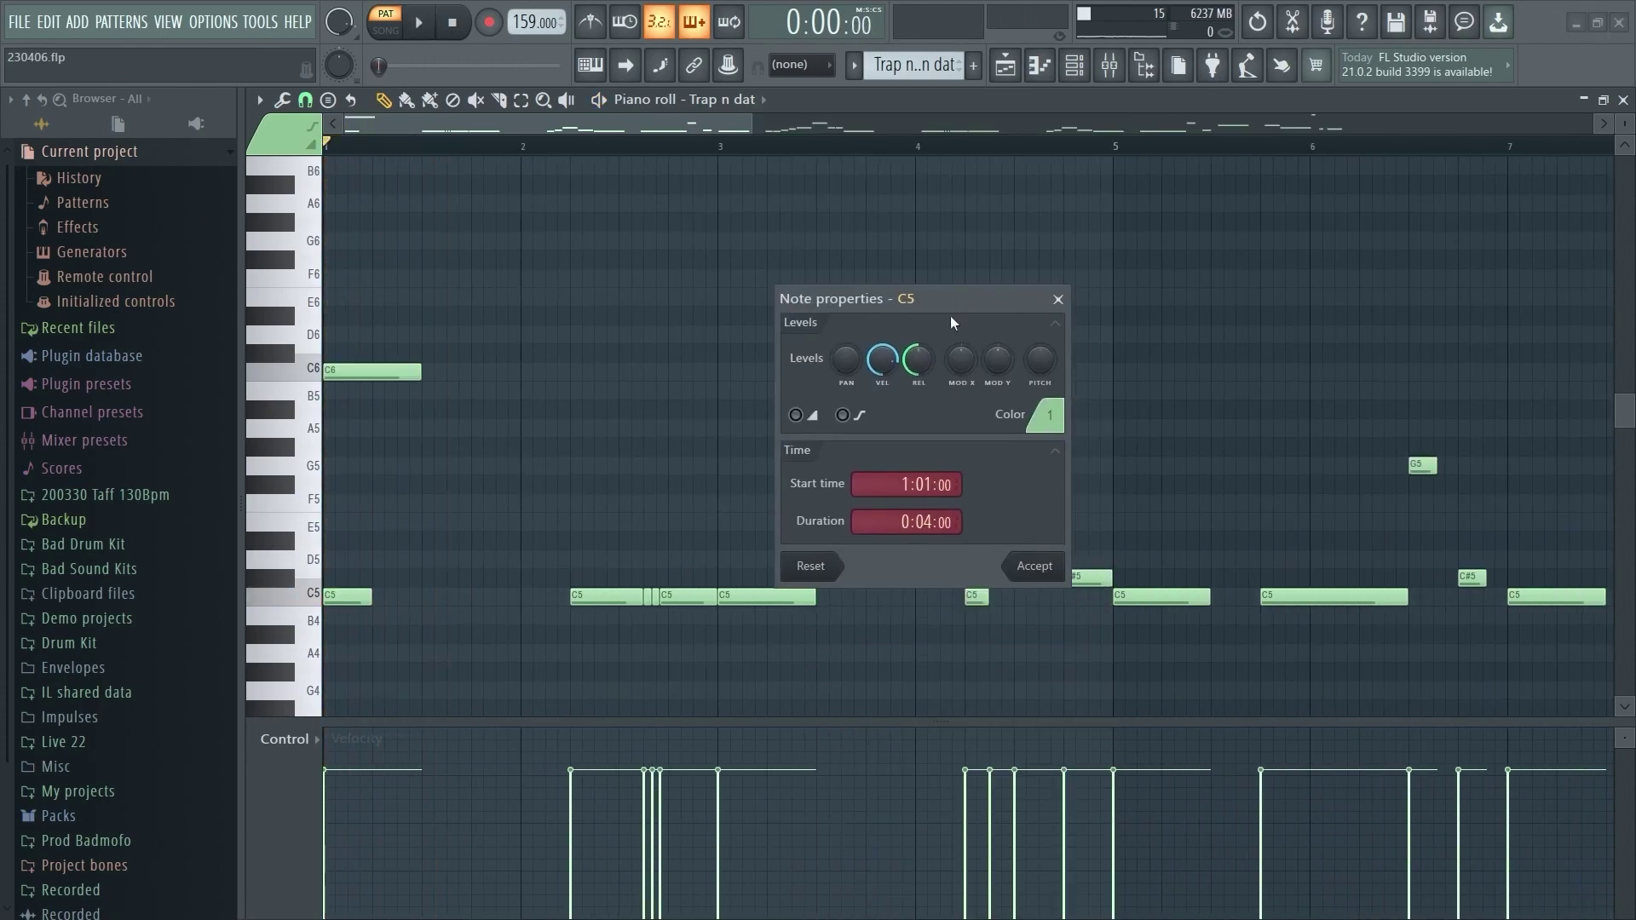
click(805, 417)
key(Return)
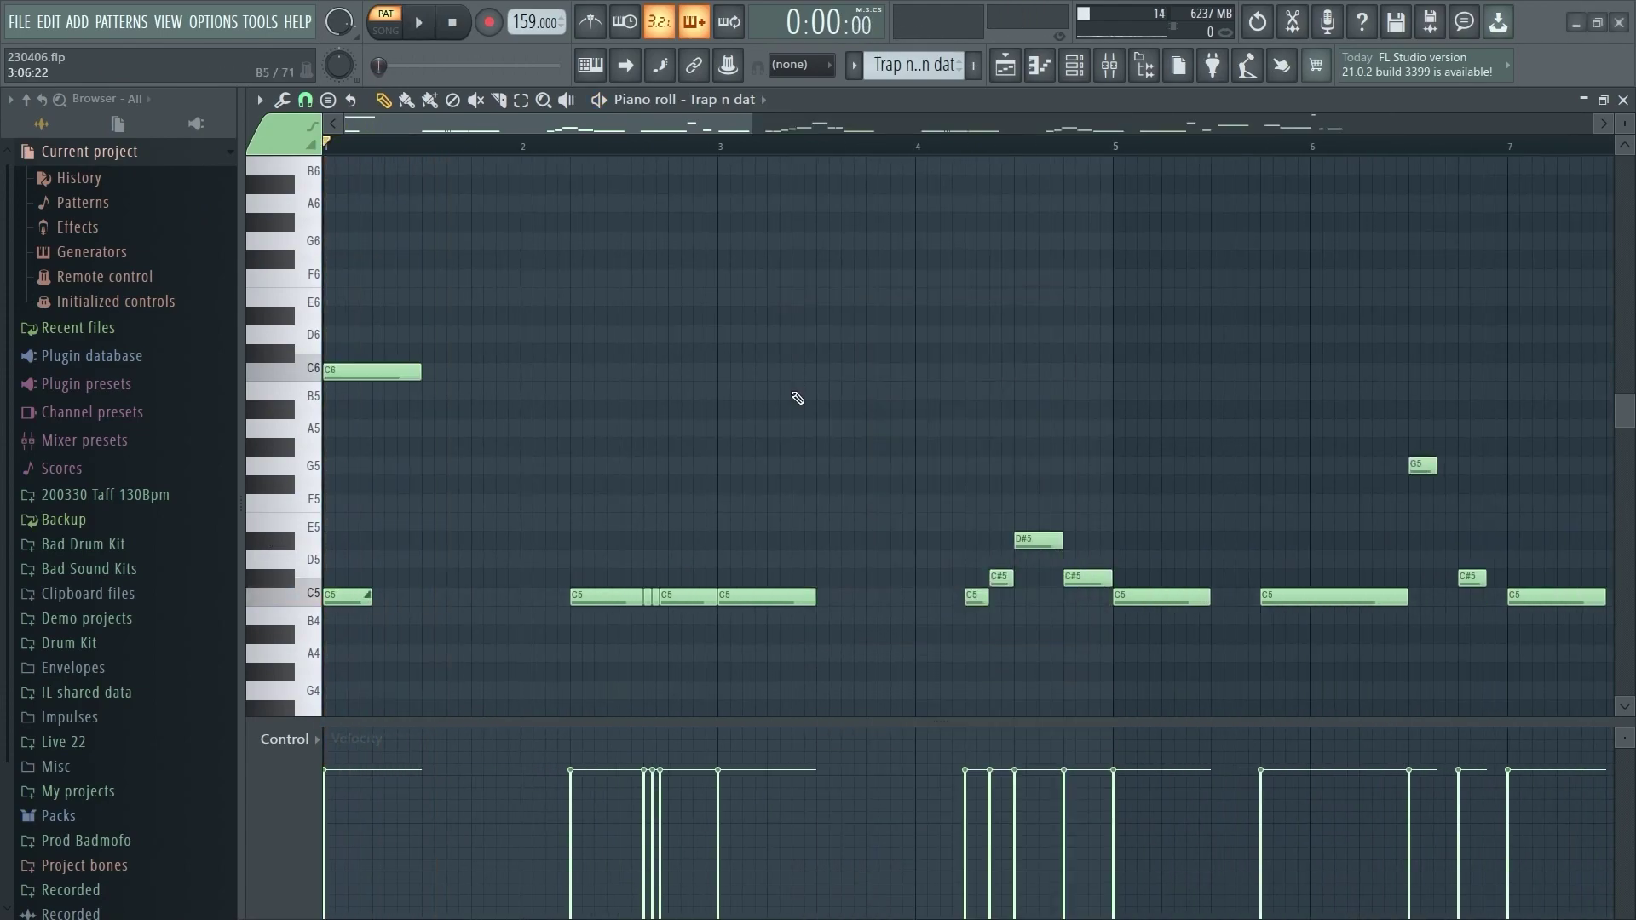
key(space)
key(space)
ctrl+scroll(312, 615, up, 3)
ctrl+scroll(341, 601, down, 3)
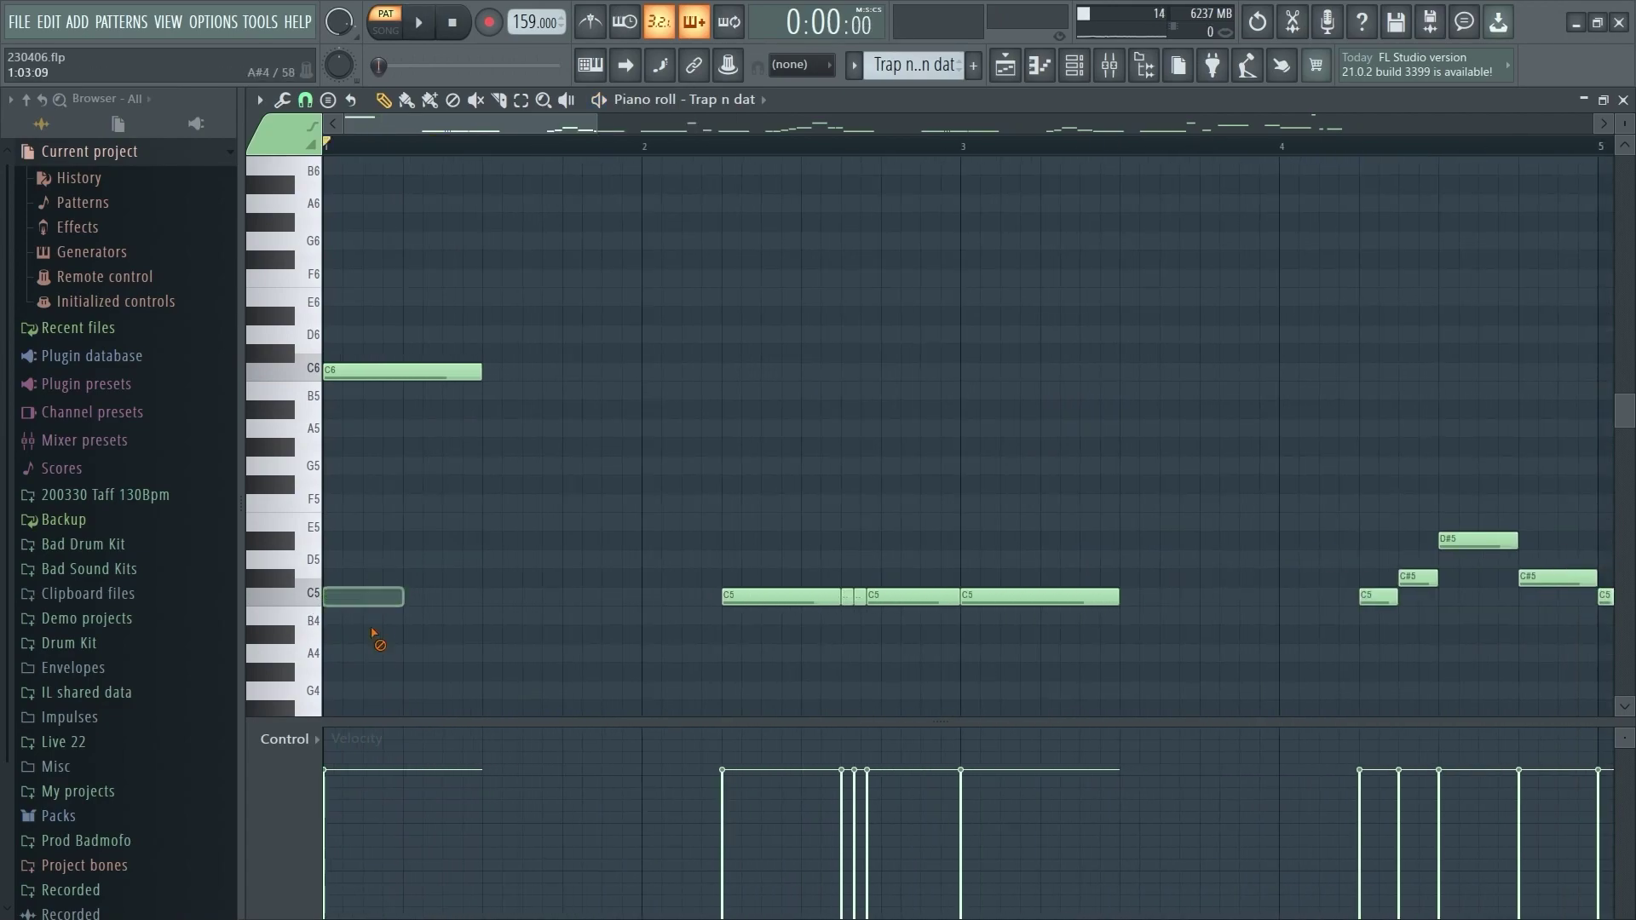
Step: Delete the slide note at bar 1 and move the C6 note back down to C5
right_click(367, 596)
drag(370, 369, 370, 594)
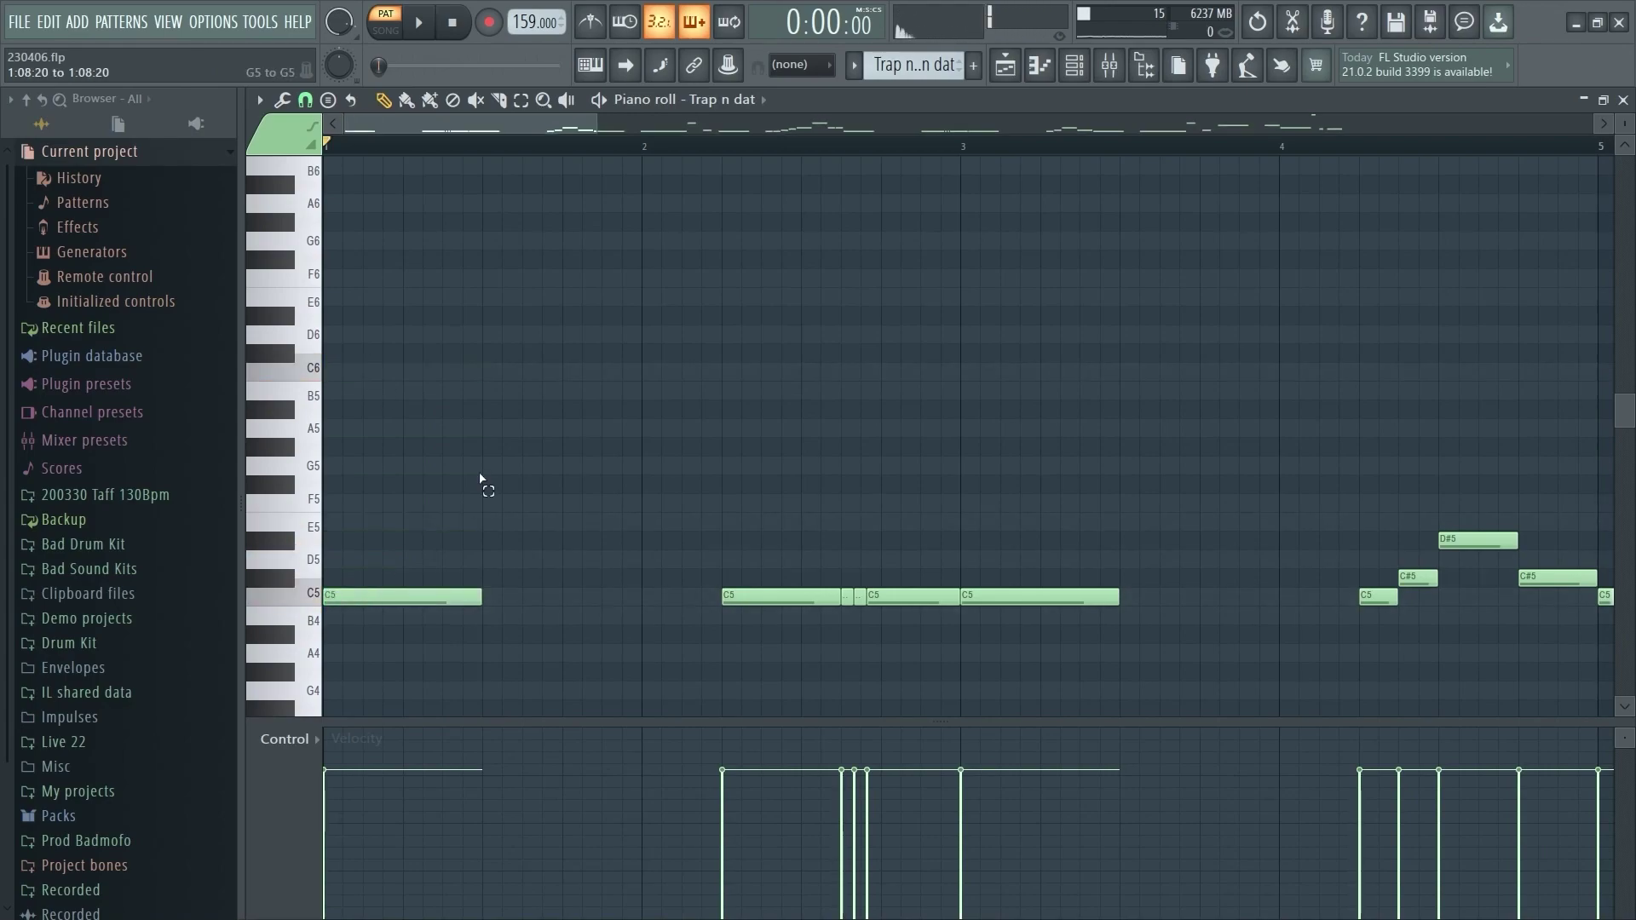
Step: Return to Pattern 15 and look through the piano roll's list of target channels
ctrl+scroll(478, 478, down, 3)
click(914, 64)
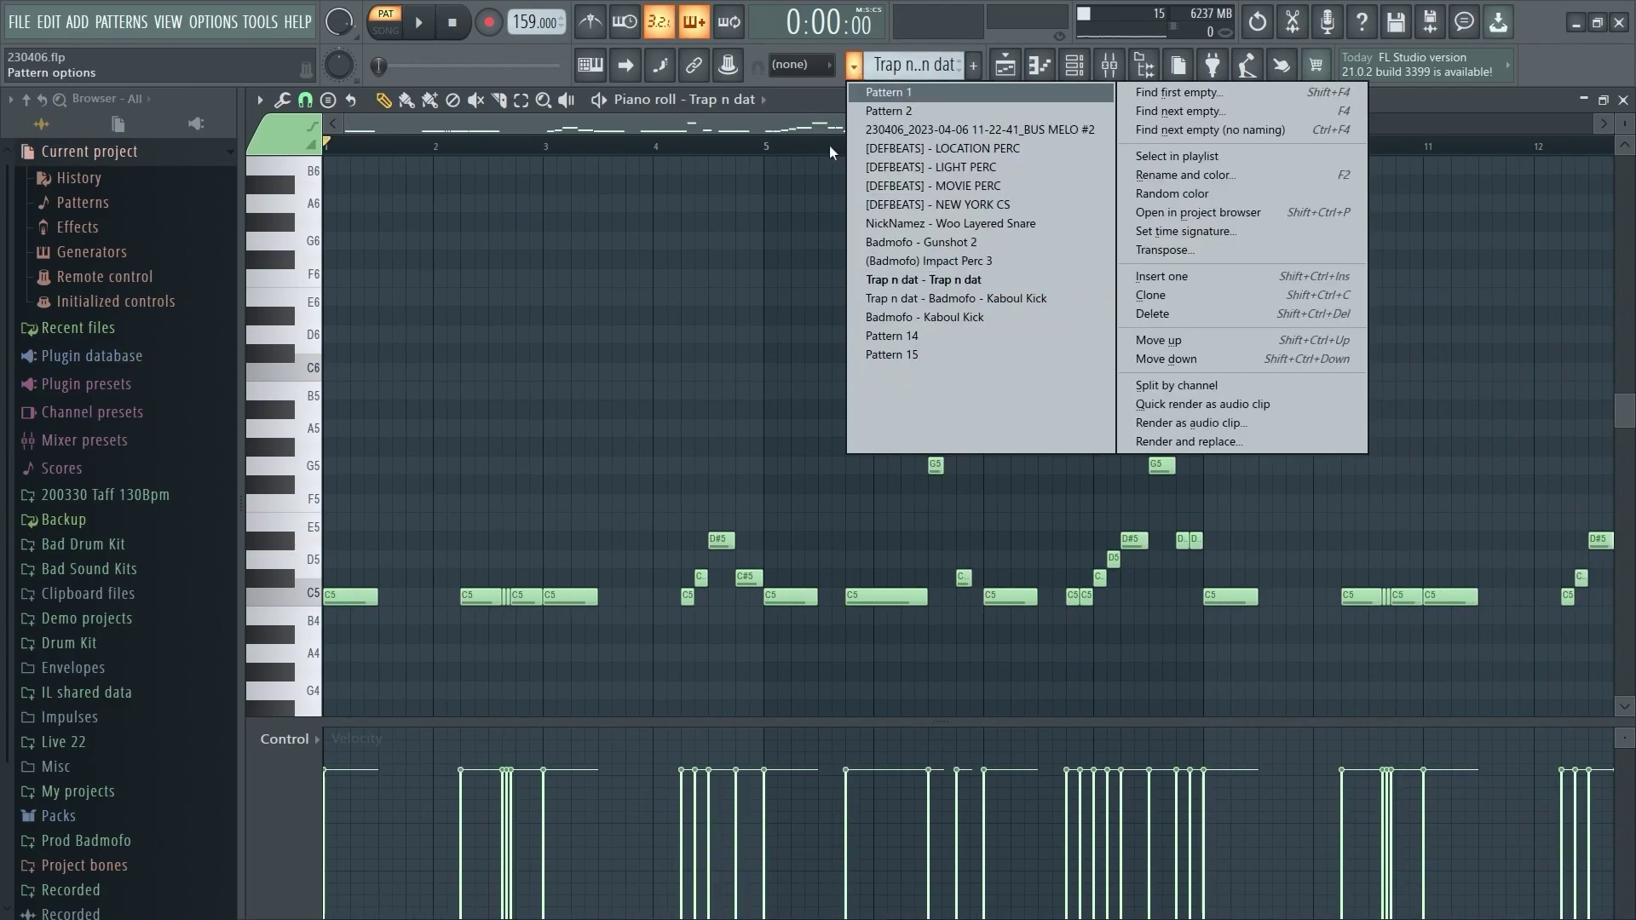
click(891, 347)
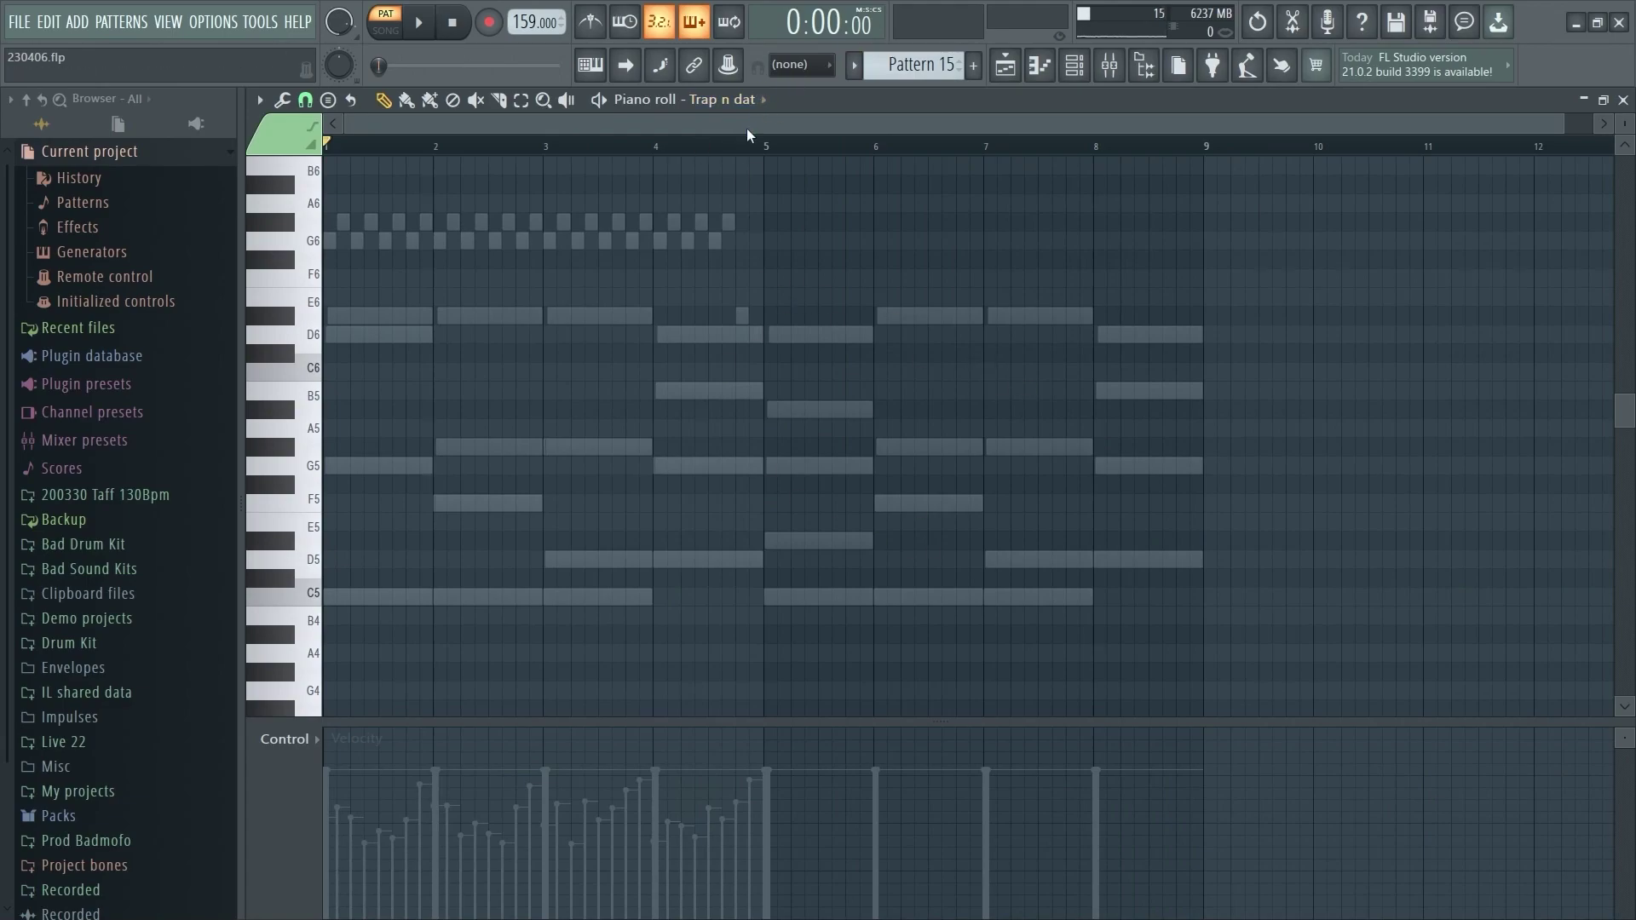
click(740, 102)
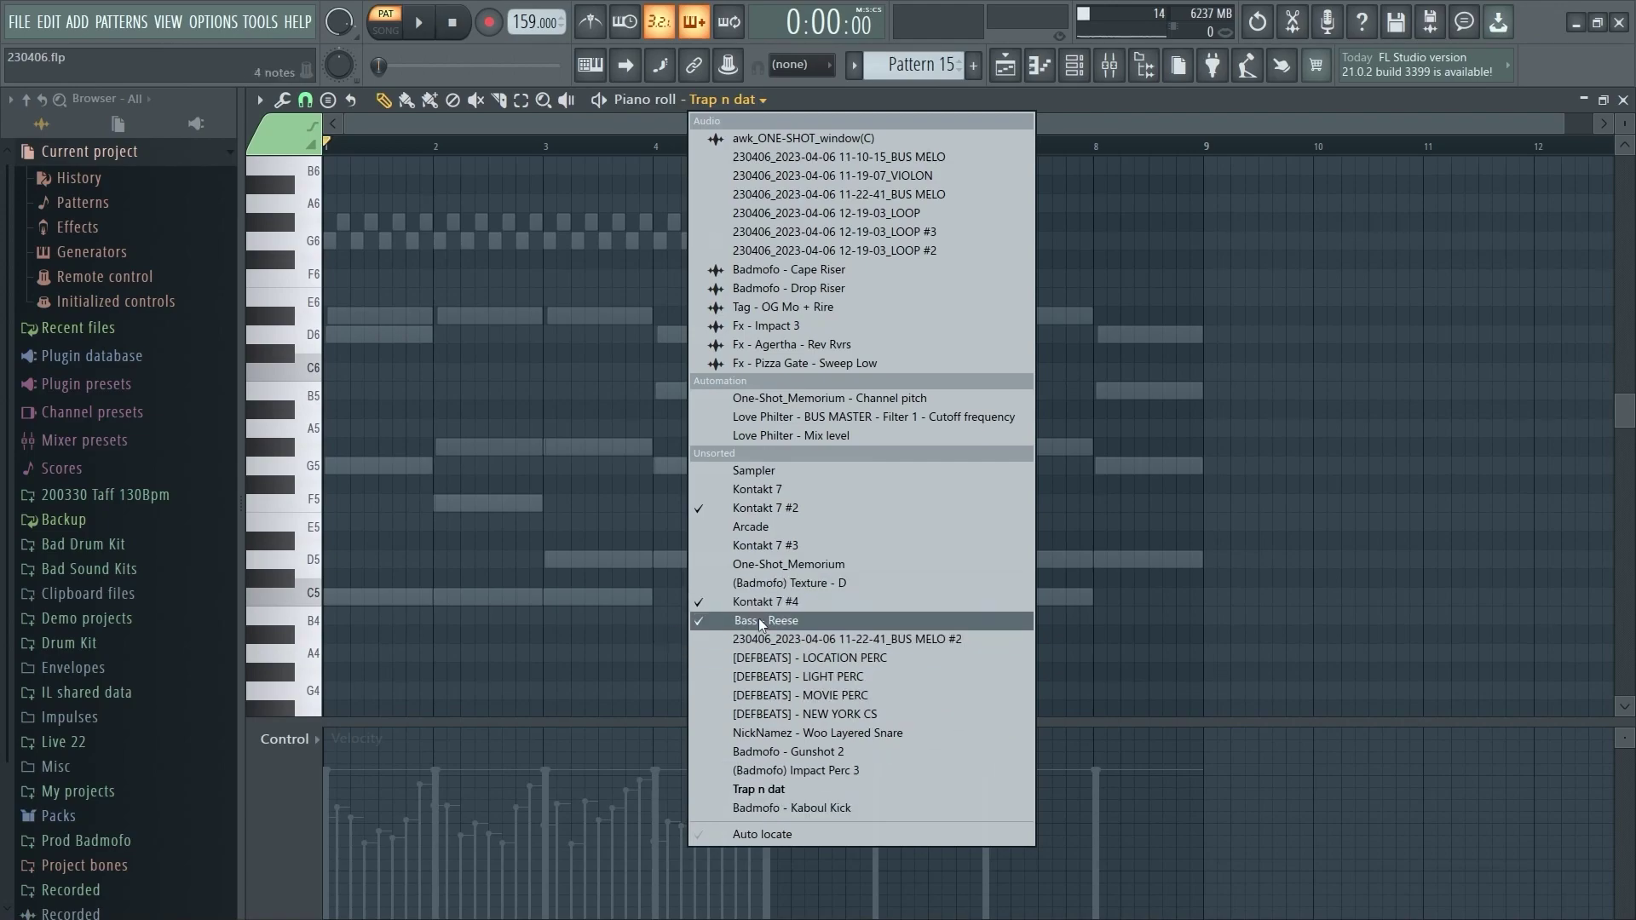
click(1374, 428)
right_click(1400, 427)
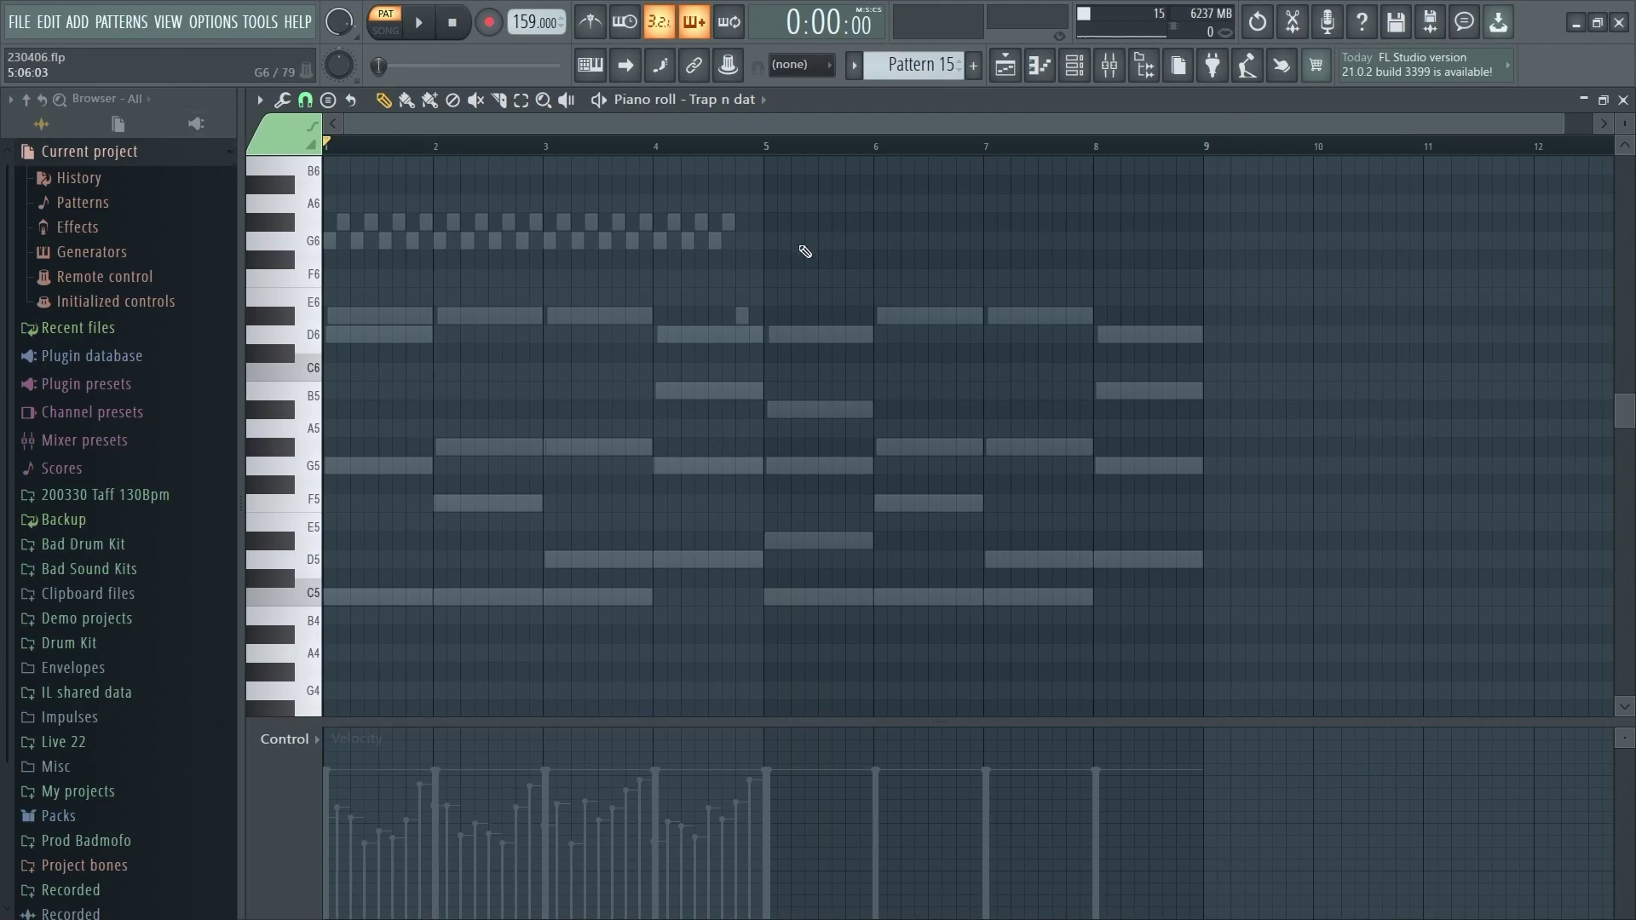
Step: Toggle the ghost notes, jump to the Kontakt 7 #4 chords through their ghost notes, and start playback
key(alt+v)
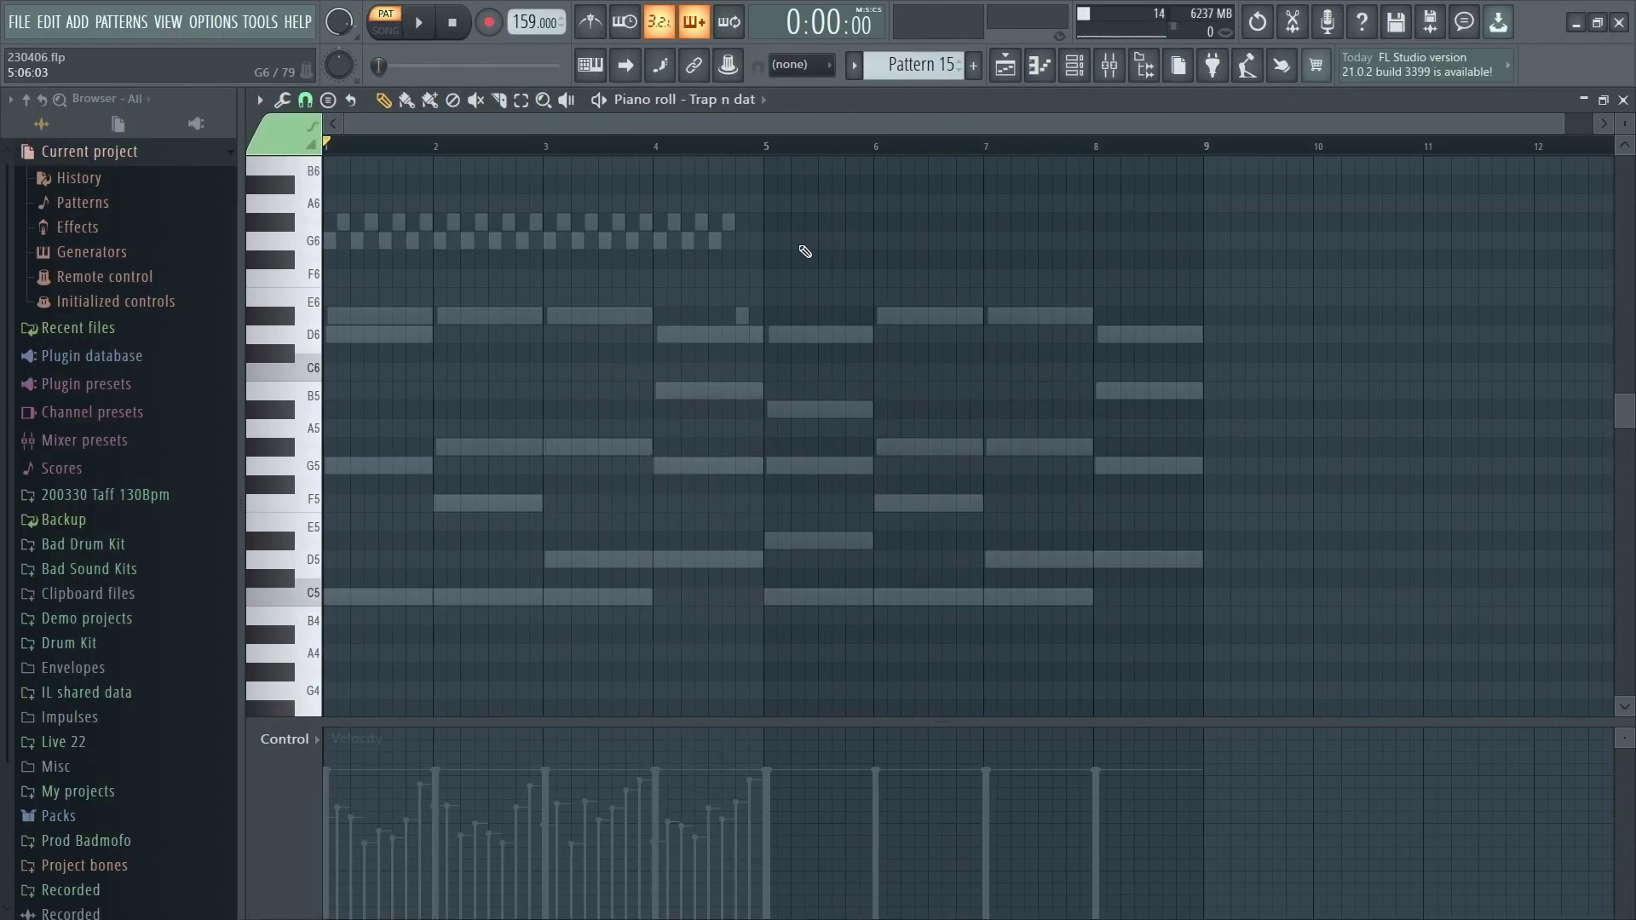
right_click(804, 339)
right_click(803, 339)
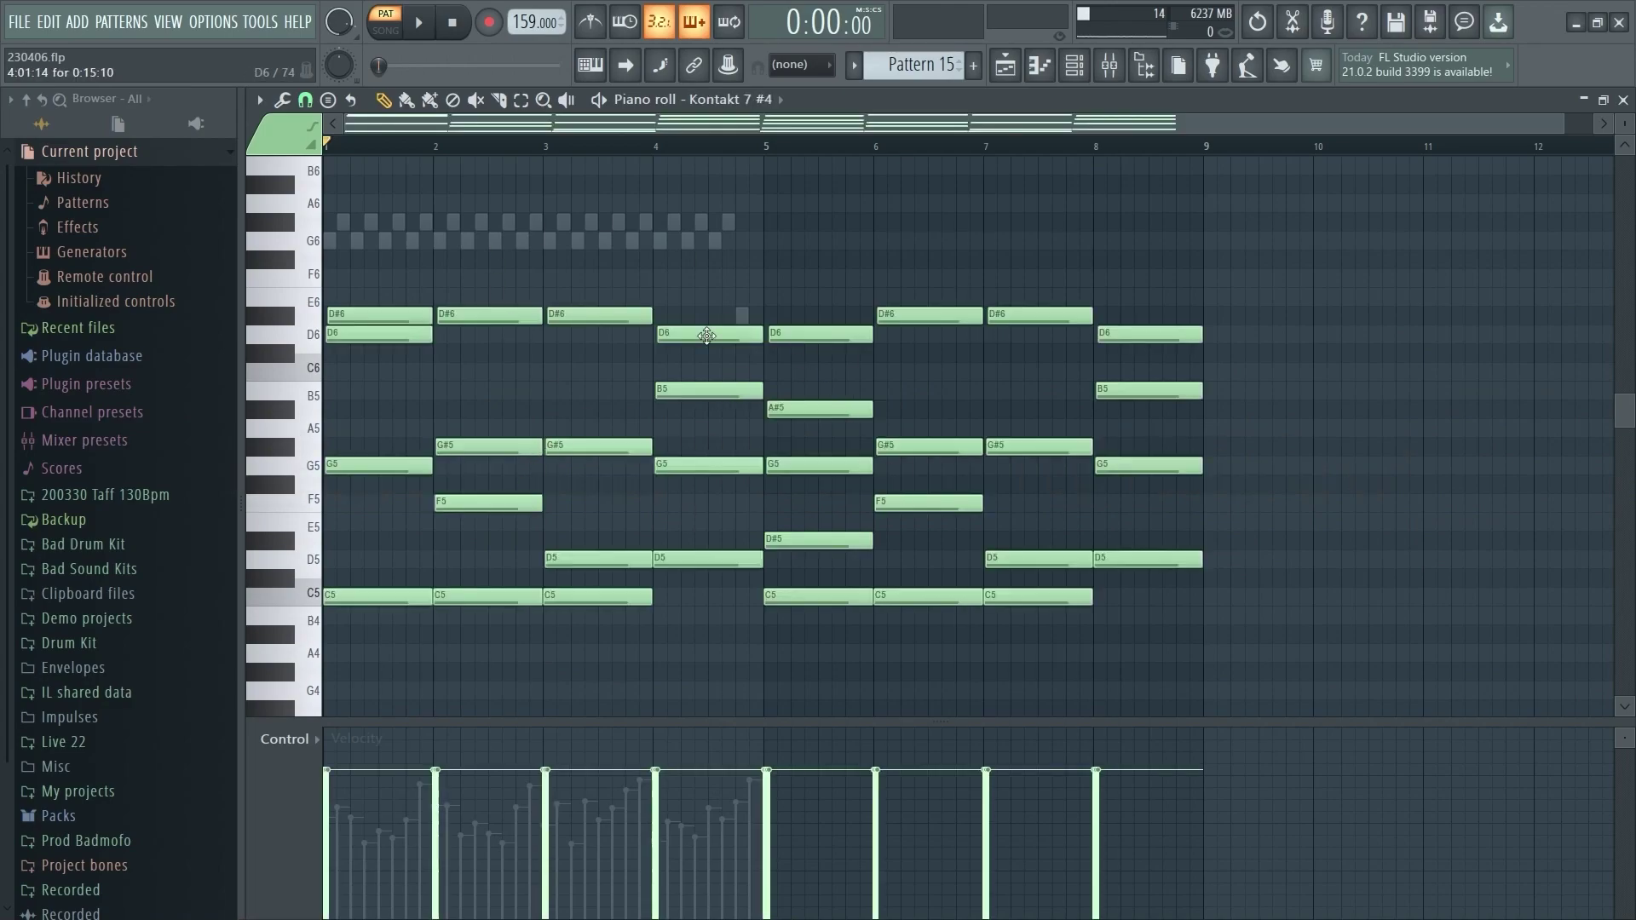
key(space)
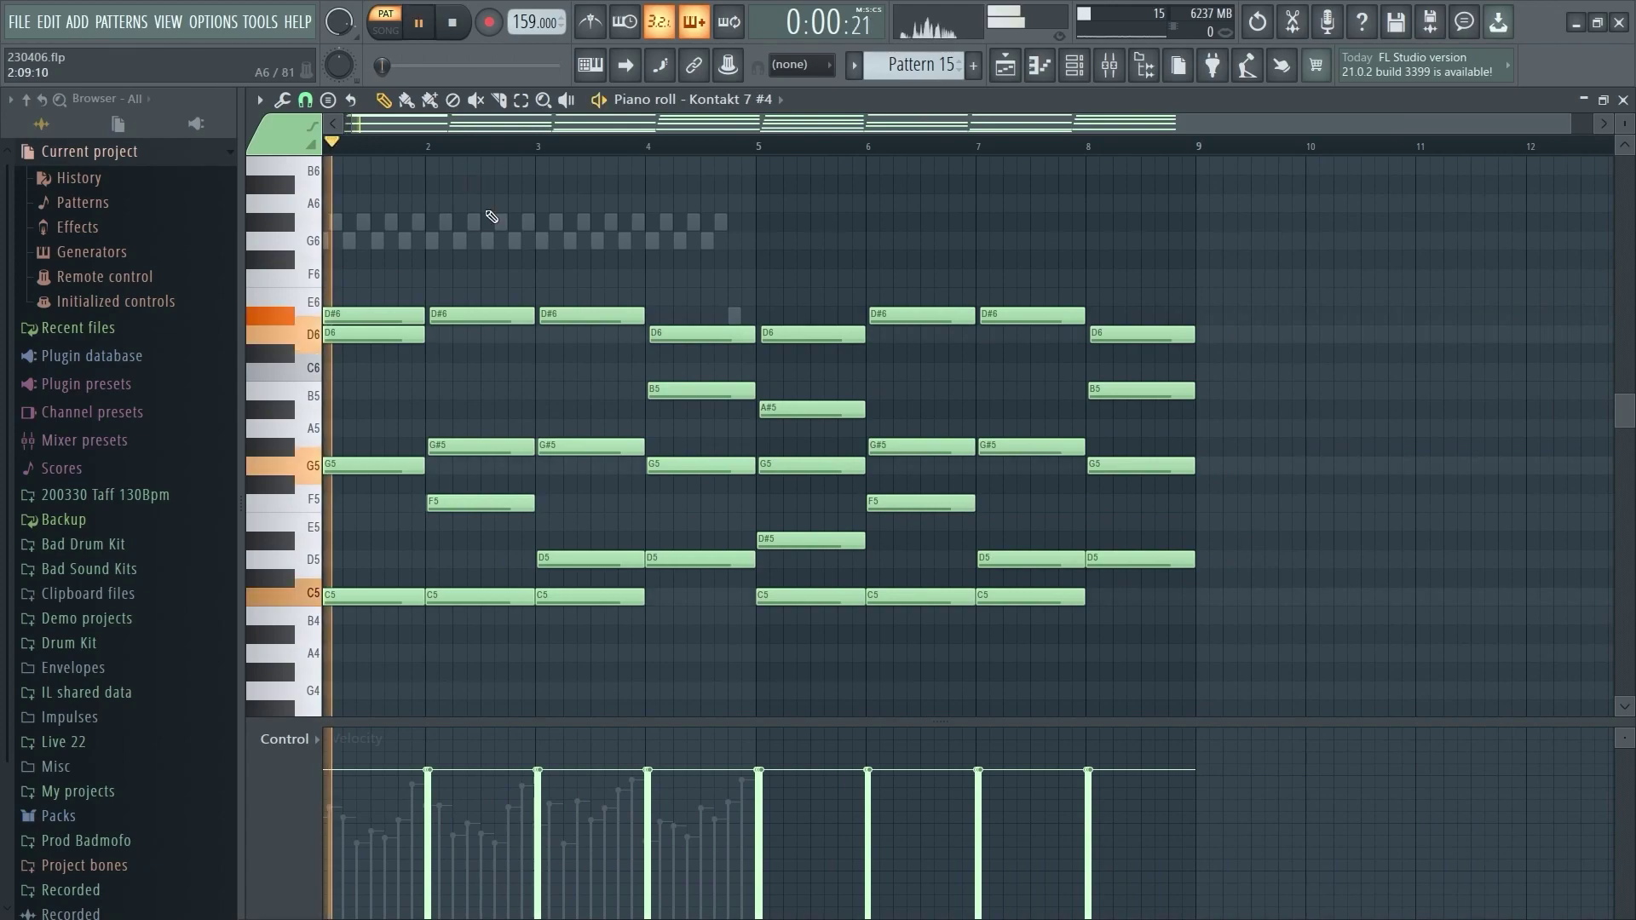
Step: Jump back and forth between the Kontakt 7 #2 melody and the Kontakt 7 #4 chords through their ghost notes
right_click(568, 241)
right_click(568, 241)
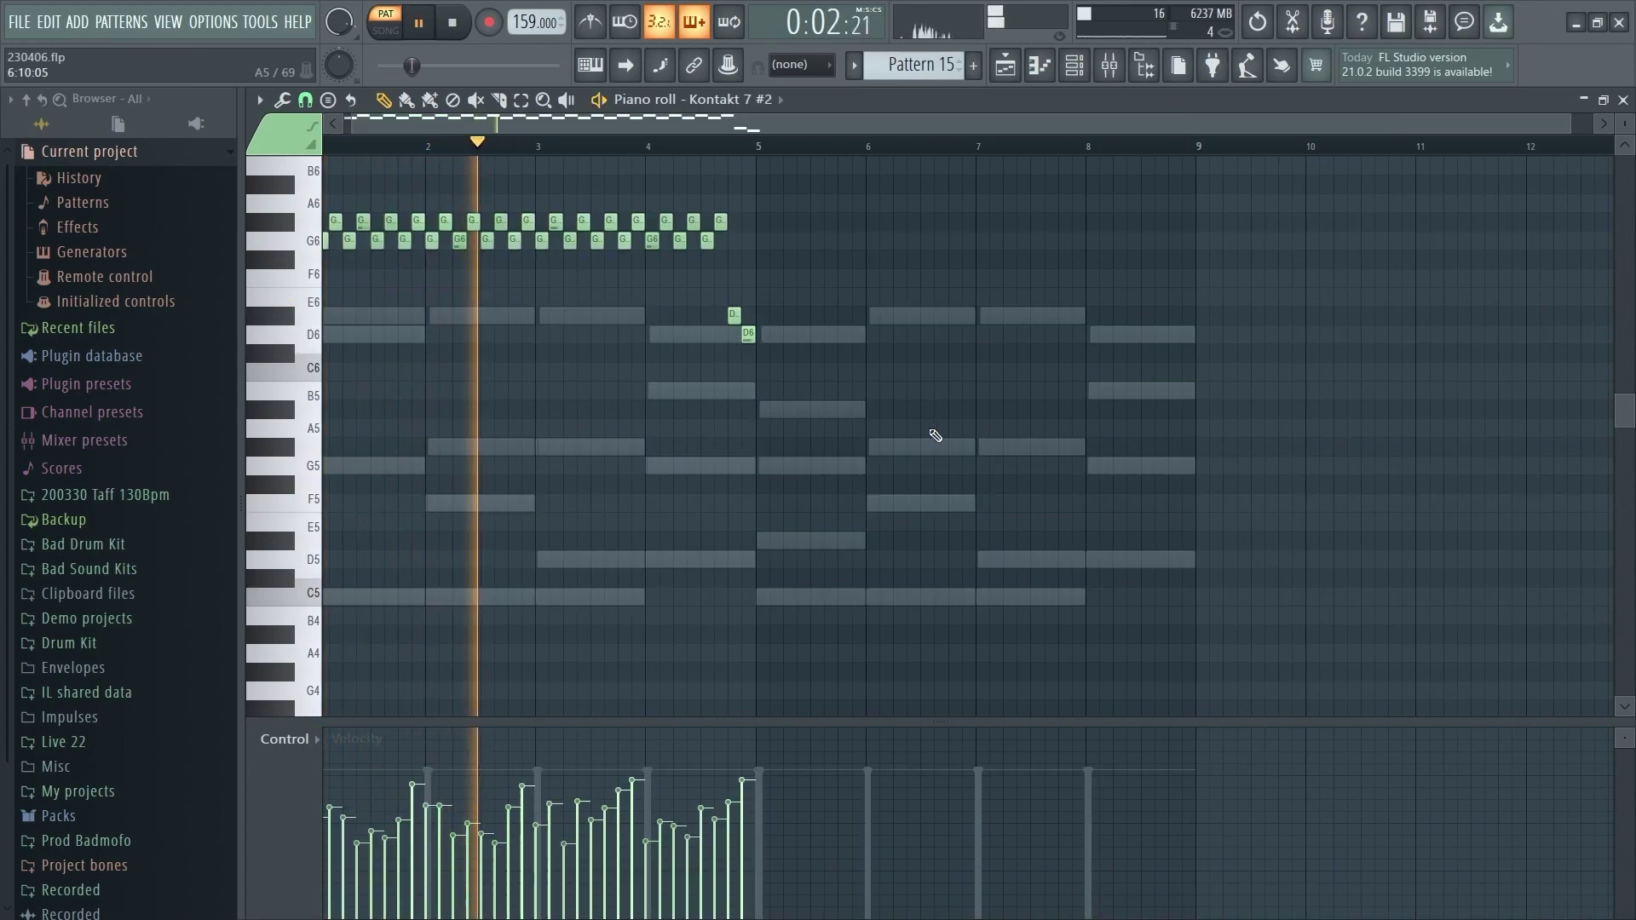
key(space)
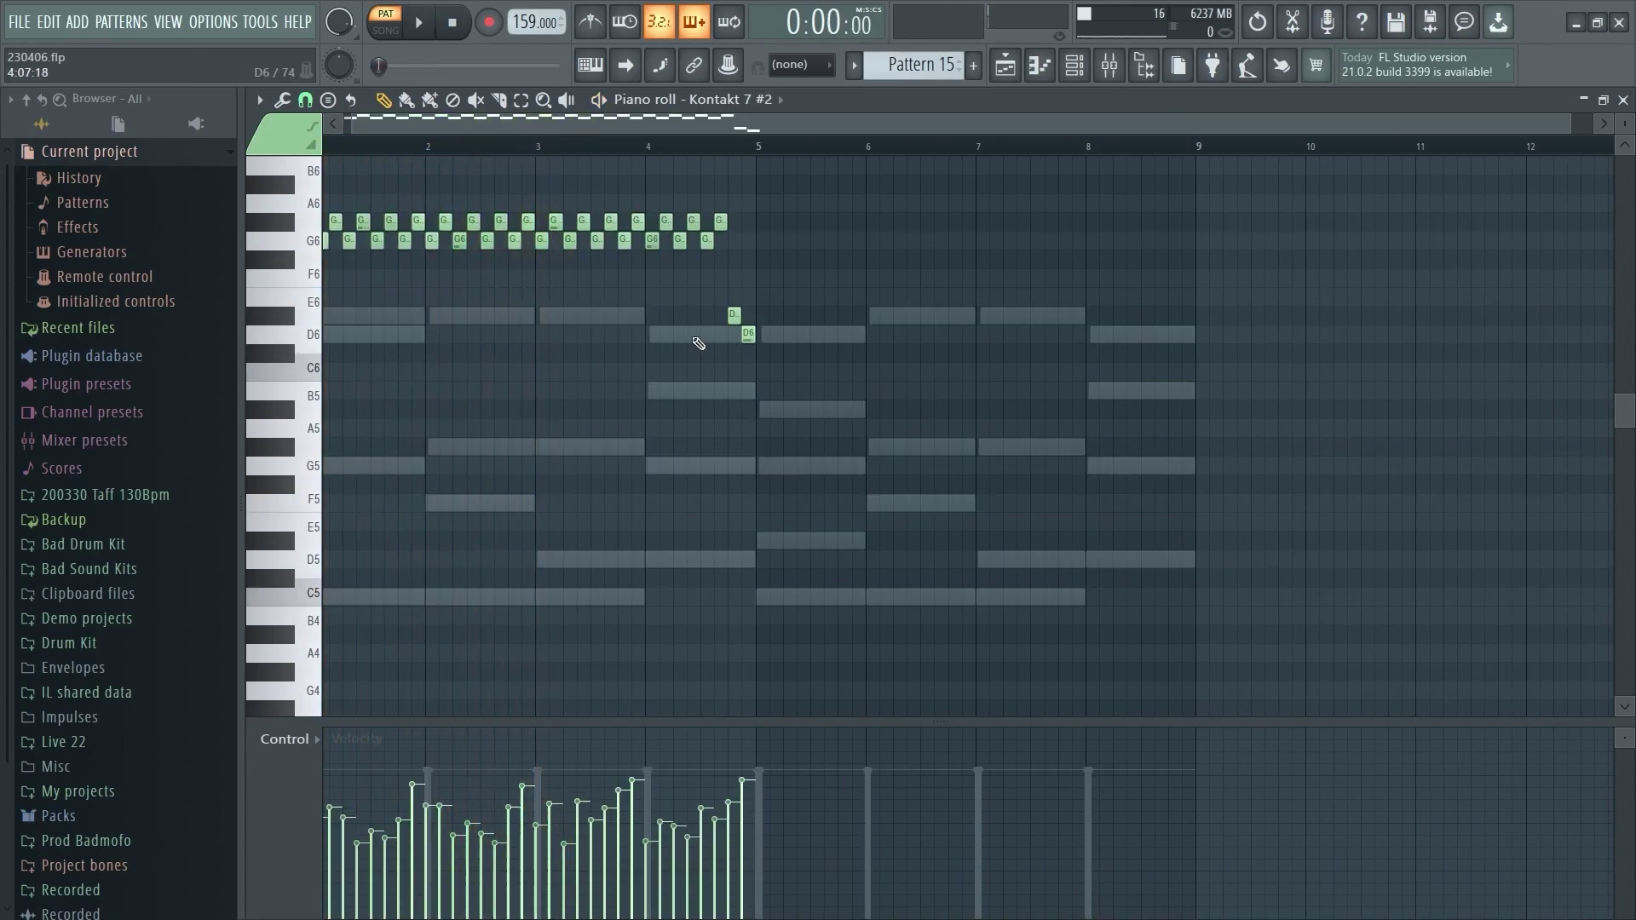
right_click(695, 340)
right_click(653, 245)
right_click(920, 313)
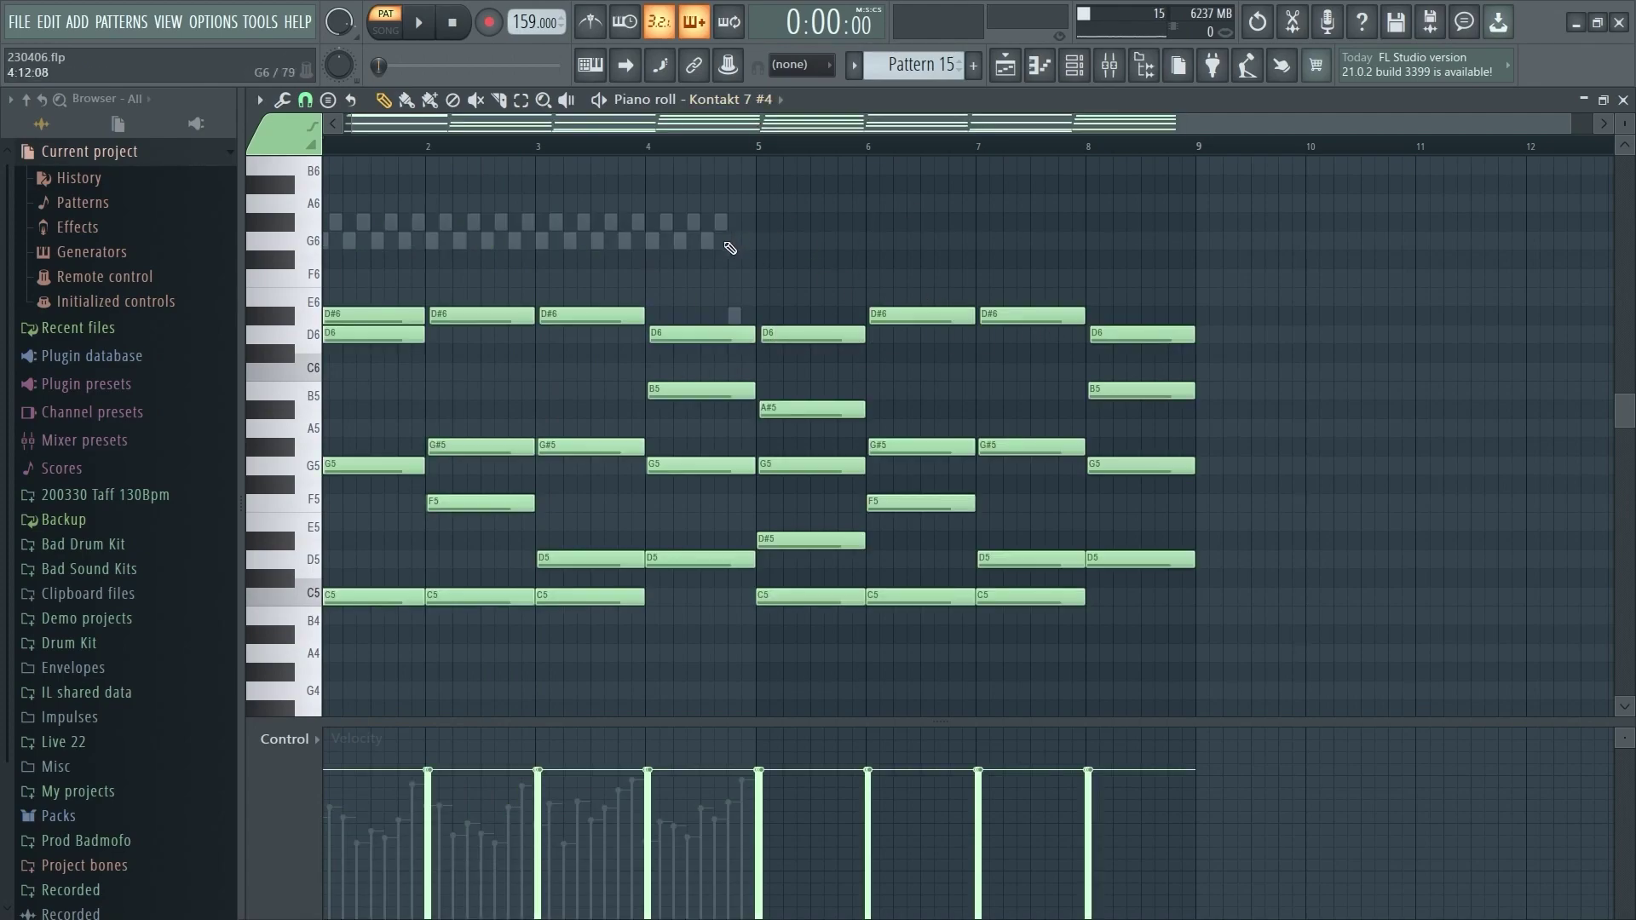
Step: Show the Bass - Reese notes in the piano roll, choosing that channel from the target channel list
scroll(741, 103, down, 3)
click(735, 102)
click(733, 100)
scroll(738, 103, down, 1)
click(735, 102)
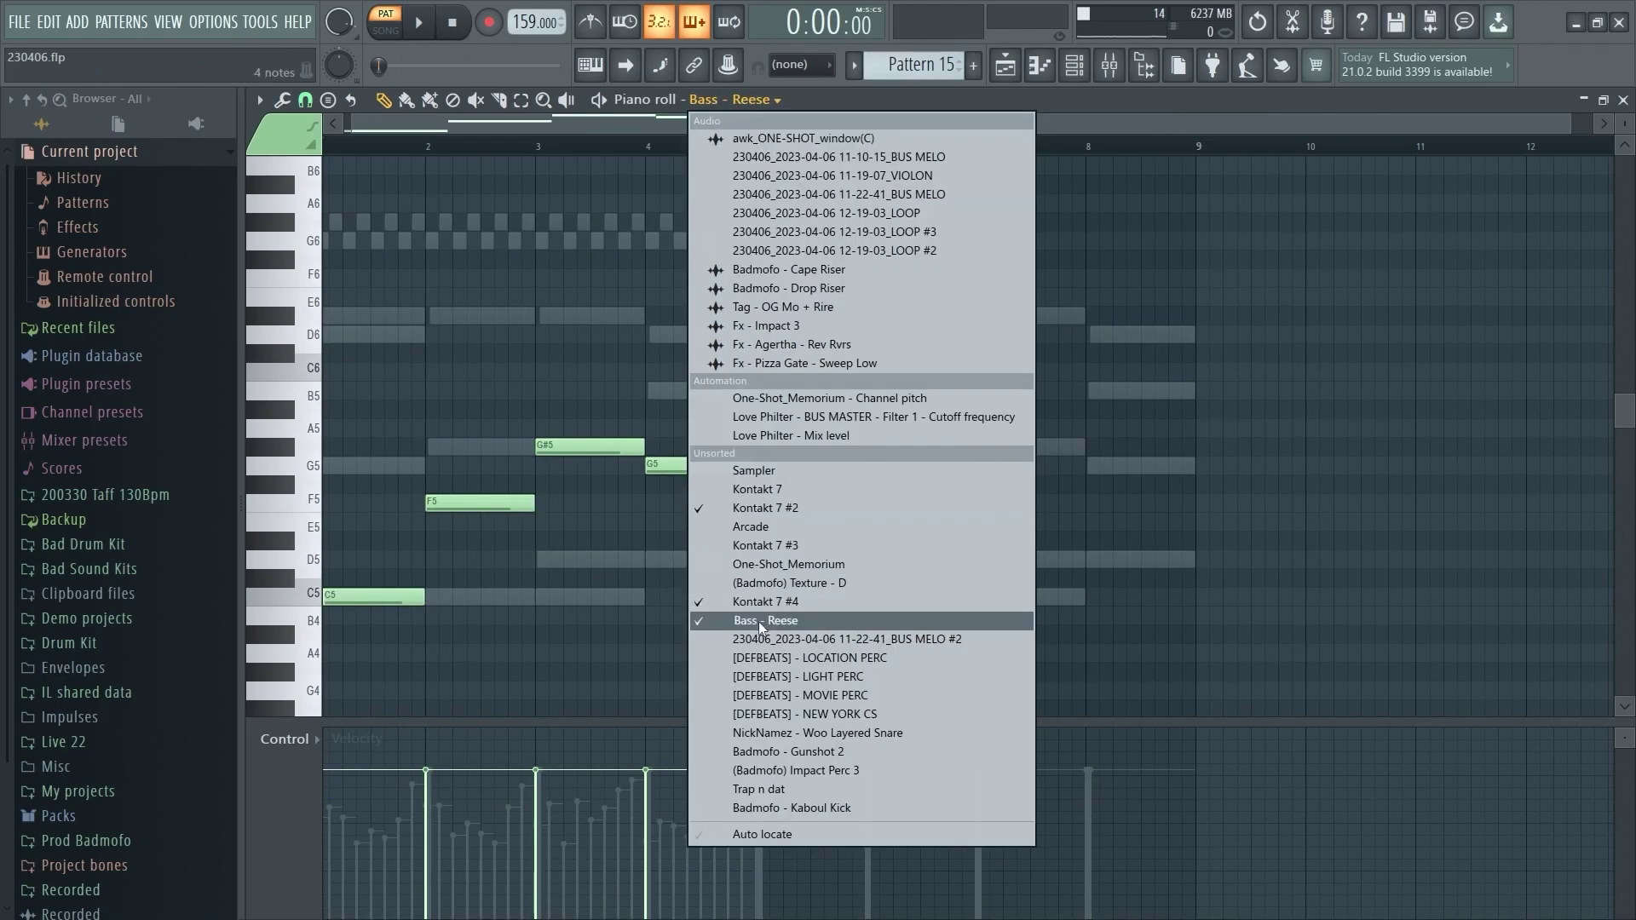
click(789, 106)
click(757, 101)
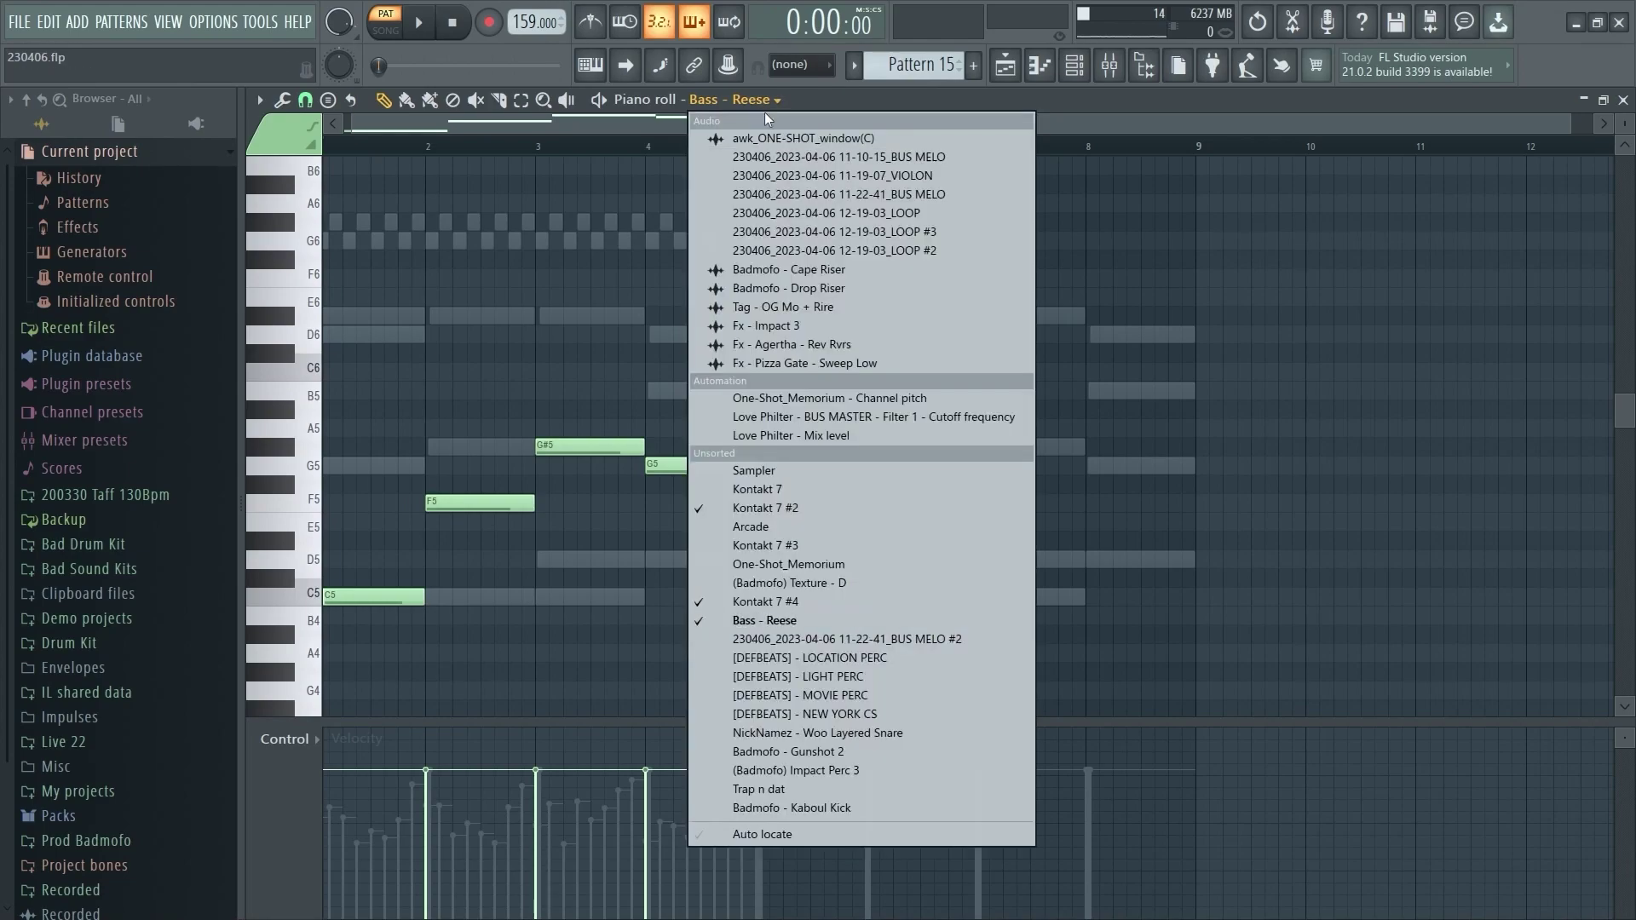
click(777, 101)
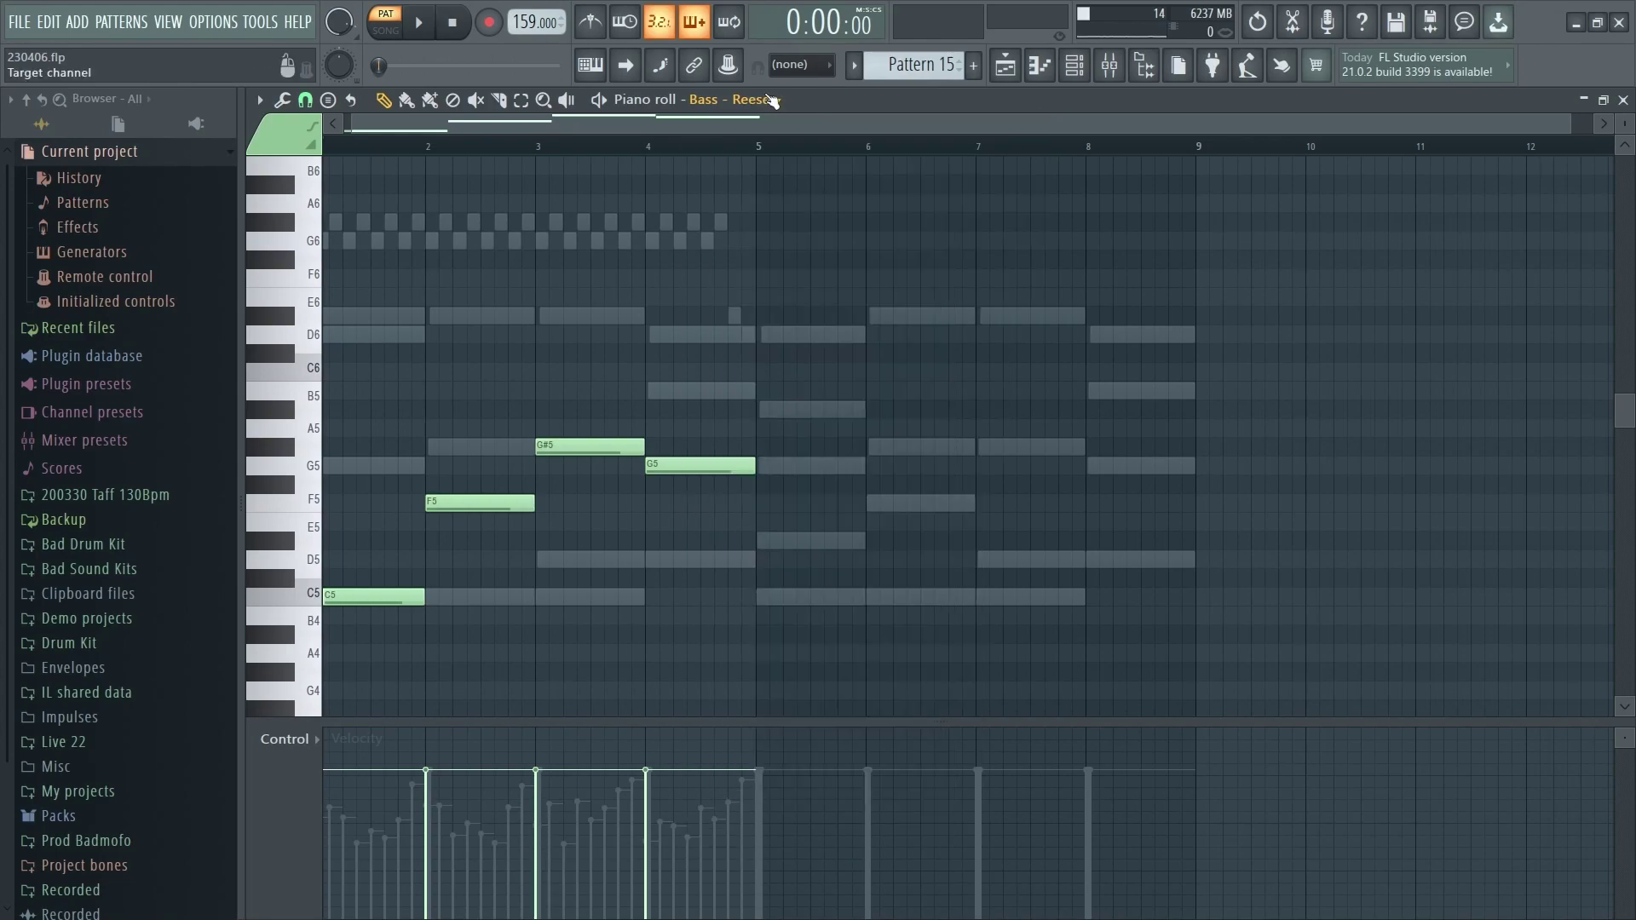
click(770, 100)
click(766, 620)
Step: Look over the channel rack, then open the mixer and go to its first tracks
key(F6)
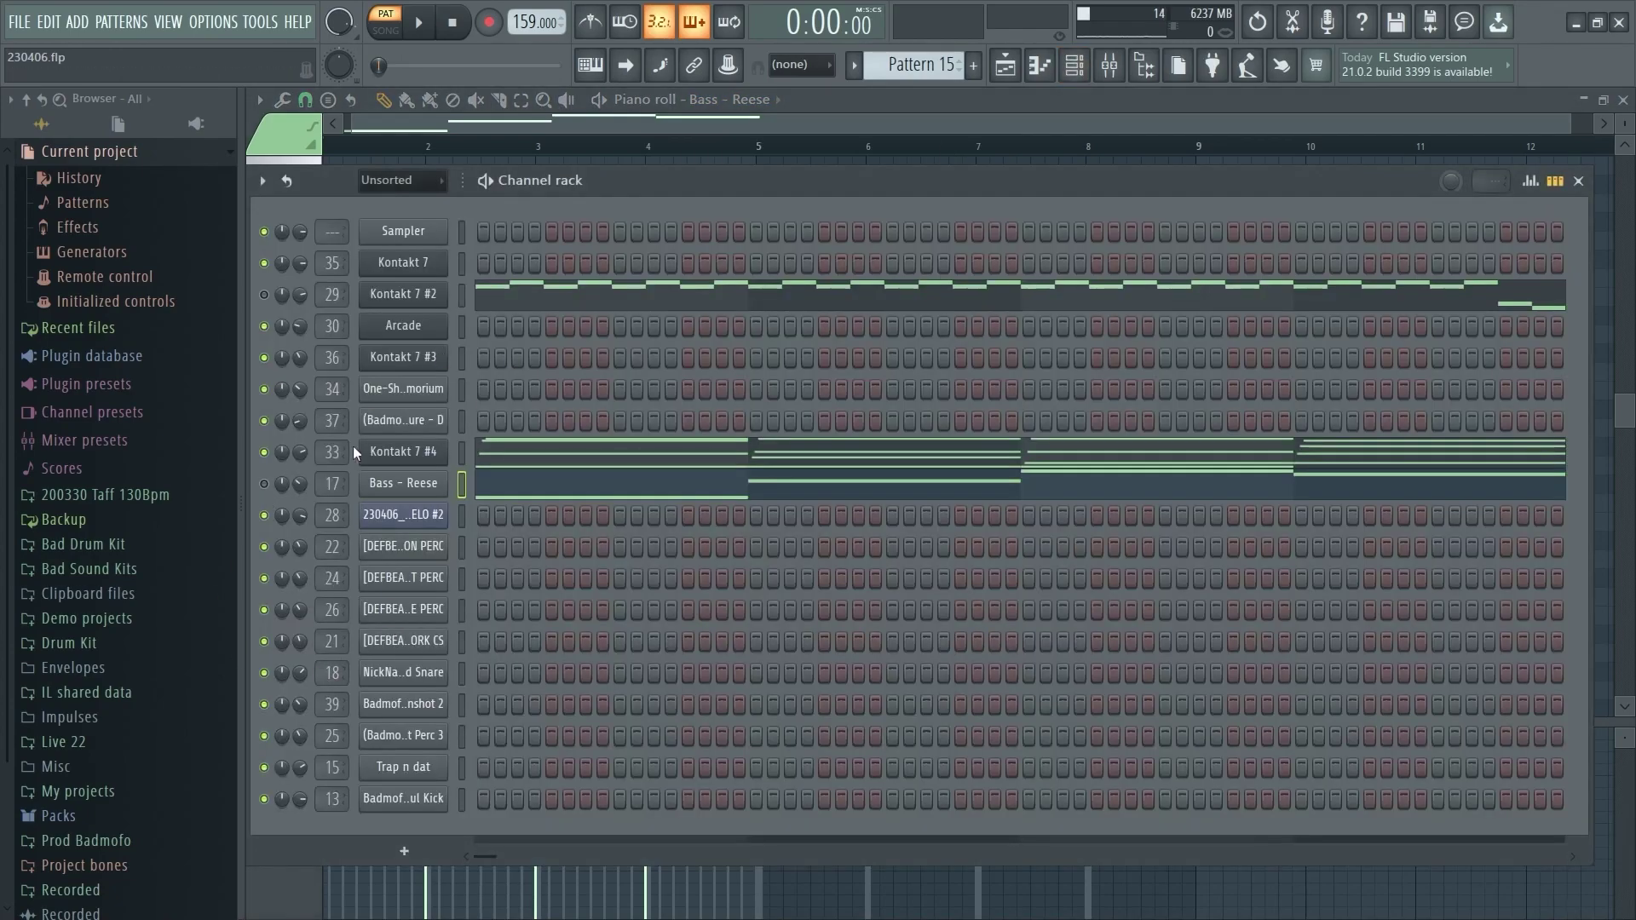
key(F6)
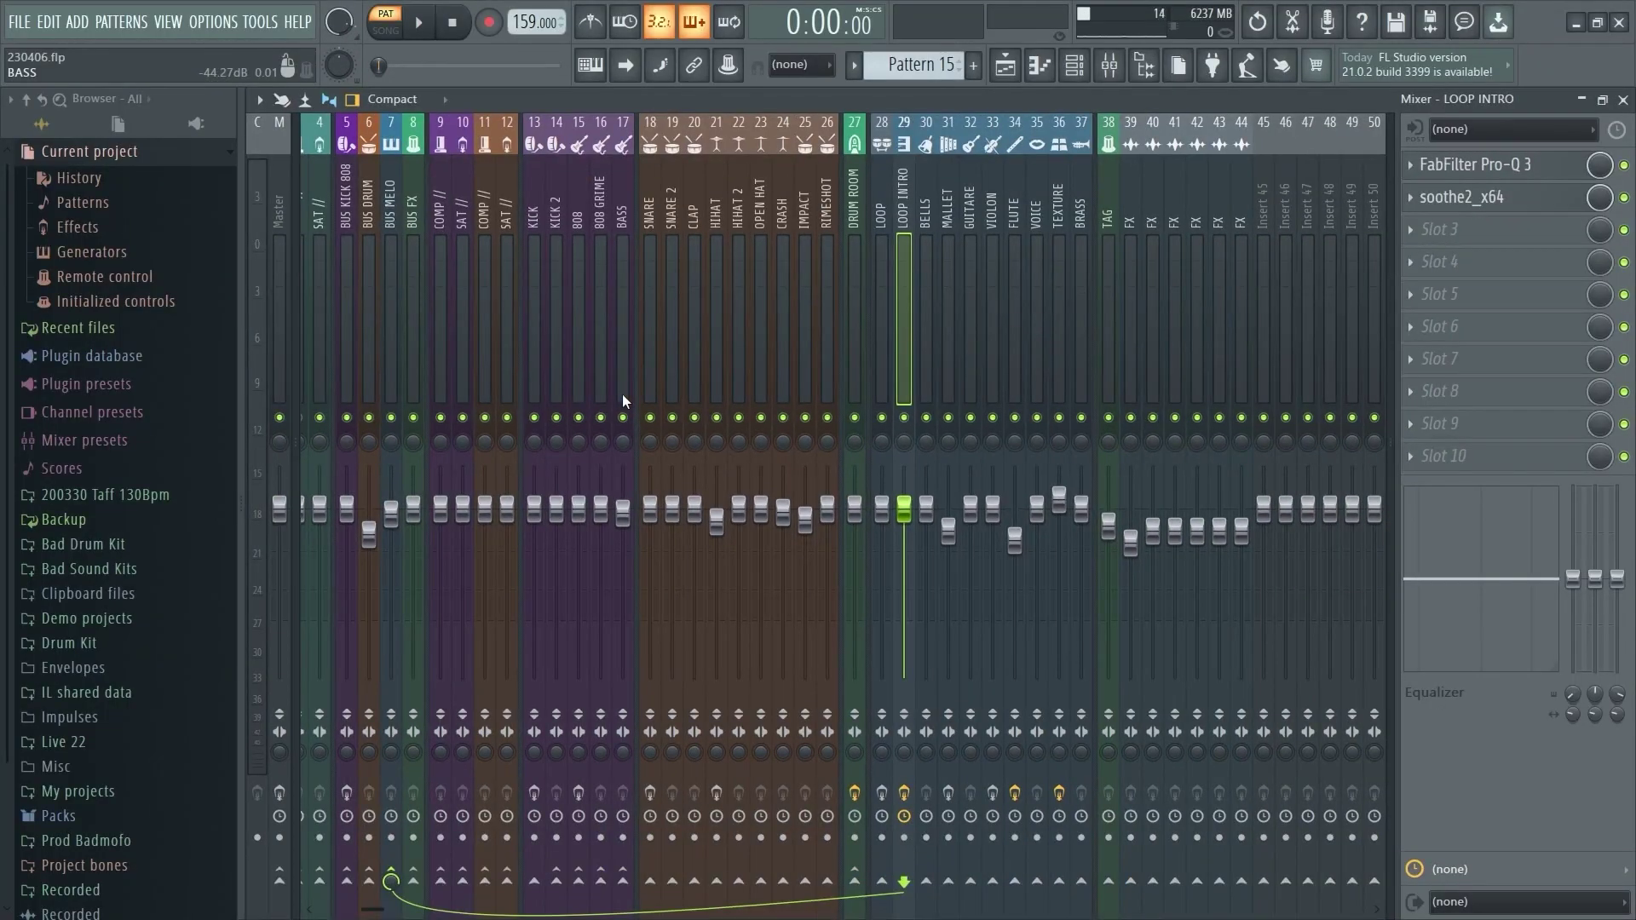
scroll(628, 367, up, 3)
Step: Try the Wide alt and Compact alt mixer layouts, then return to the Compact layout
click(439, 100)
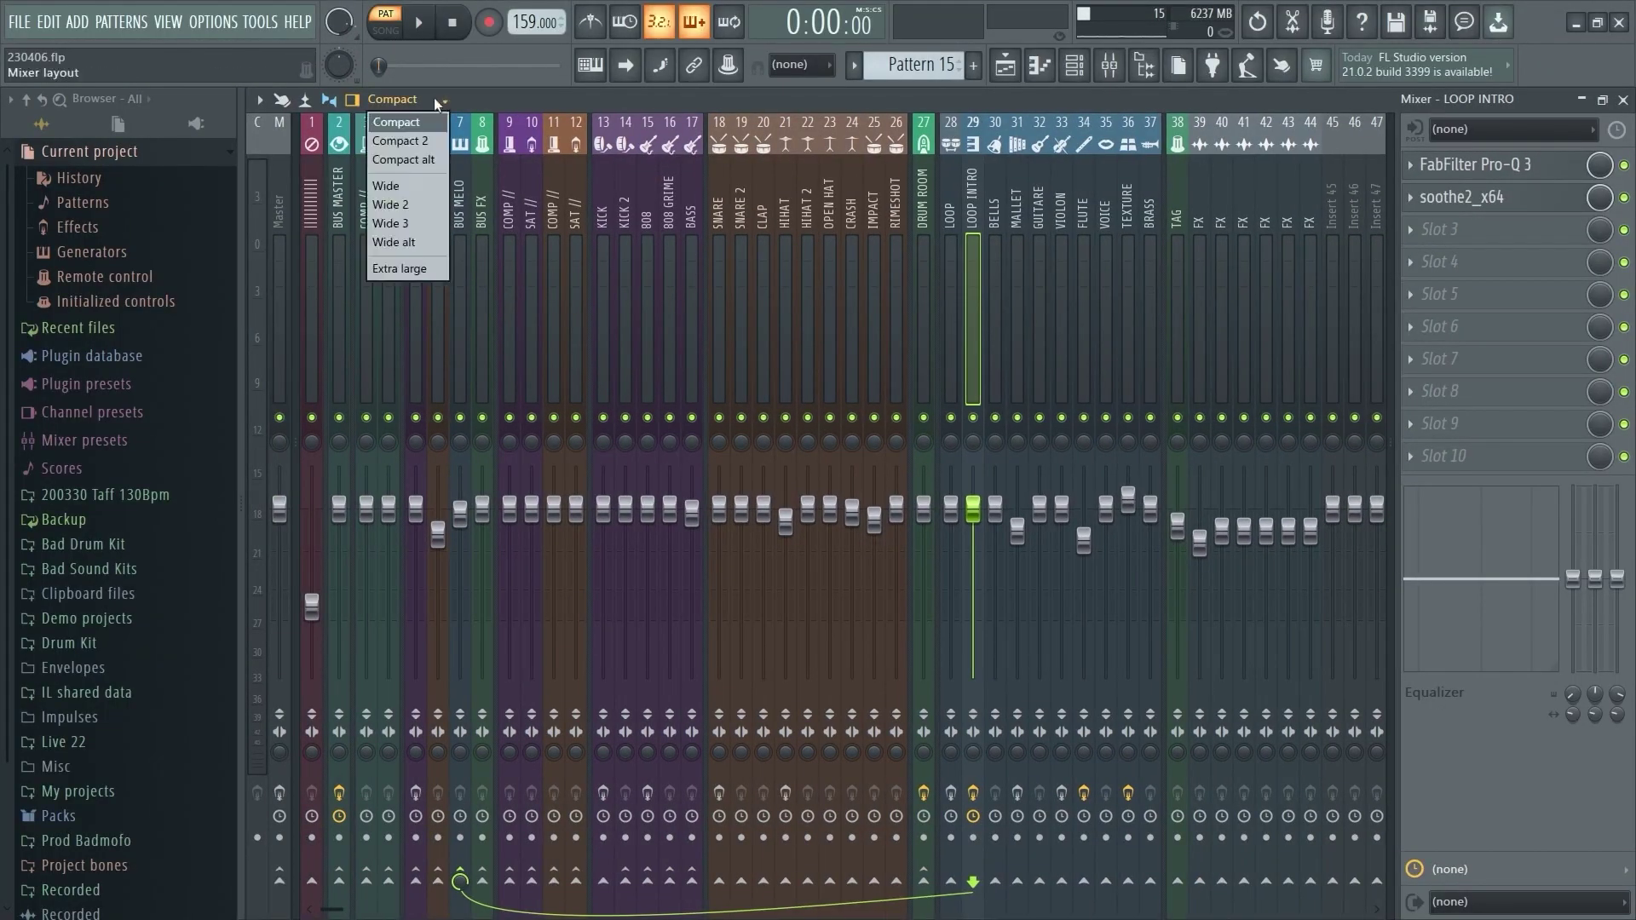
click(393, 242)
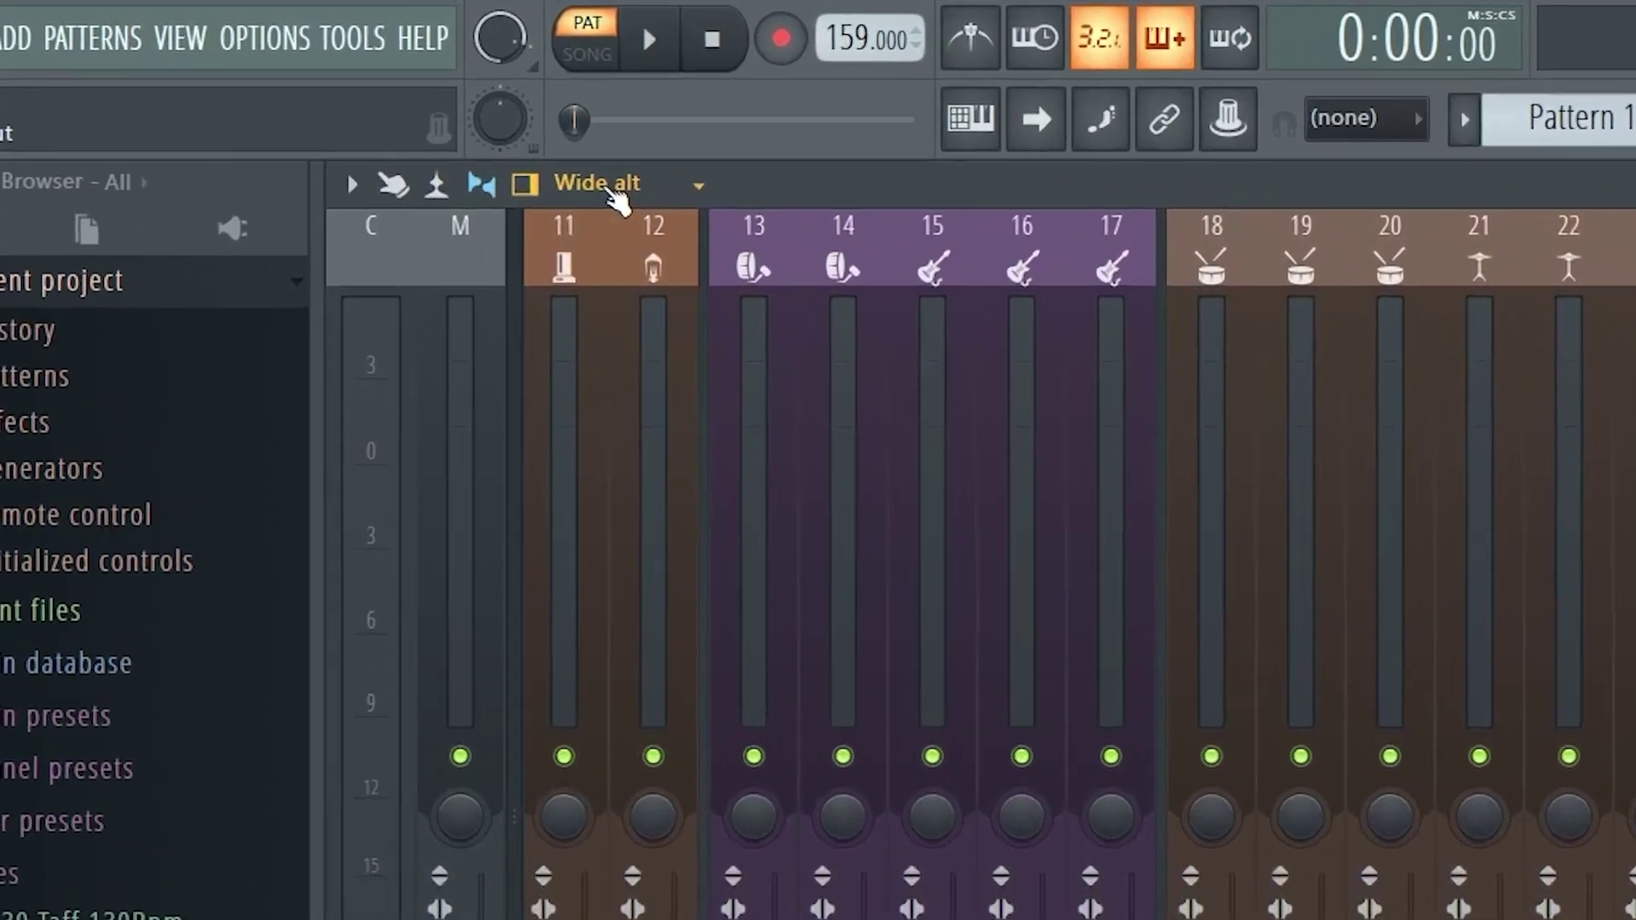
scroll(613, 194, up, 4)
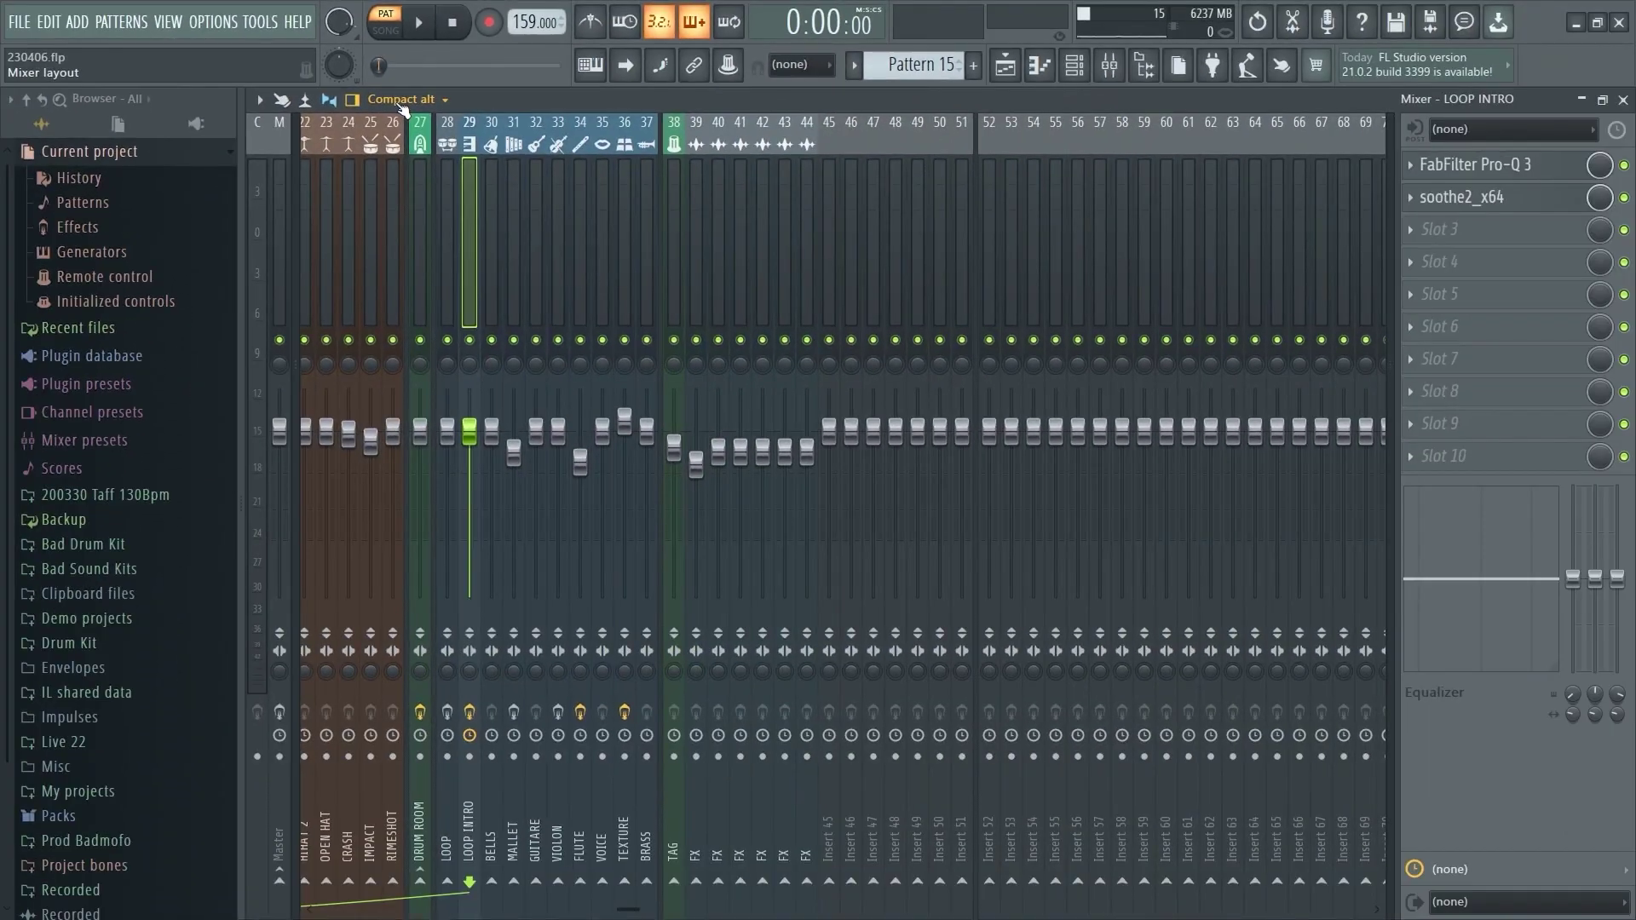
scroll(610, 192, up, 1)
scroll(1031, 473, up, 6)
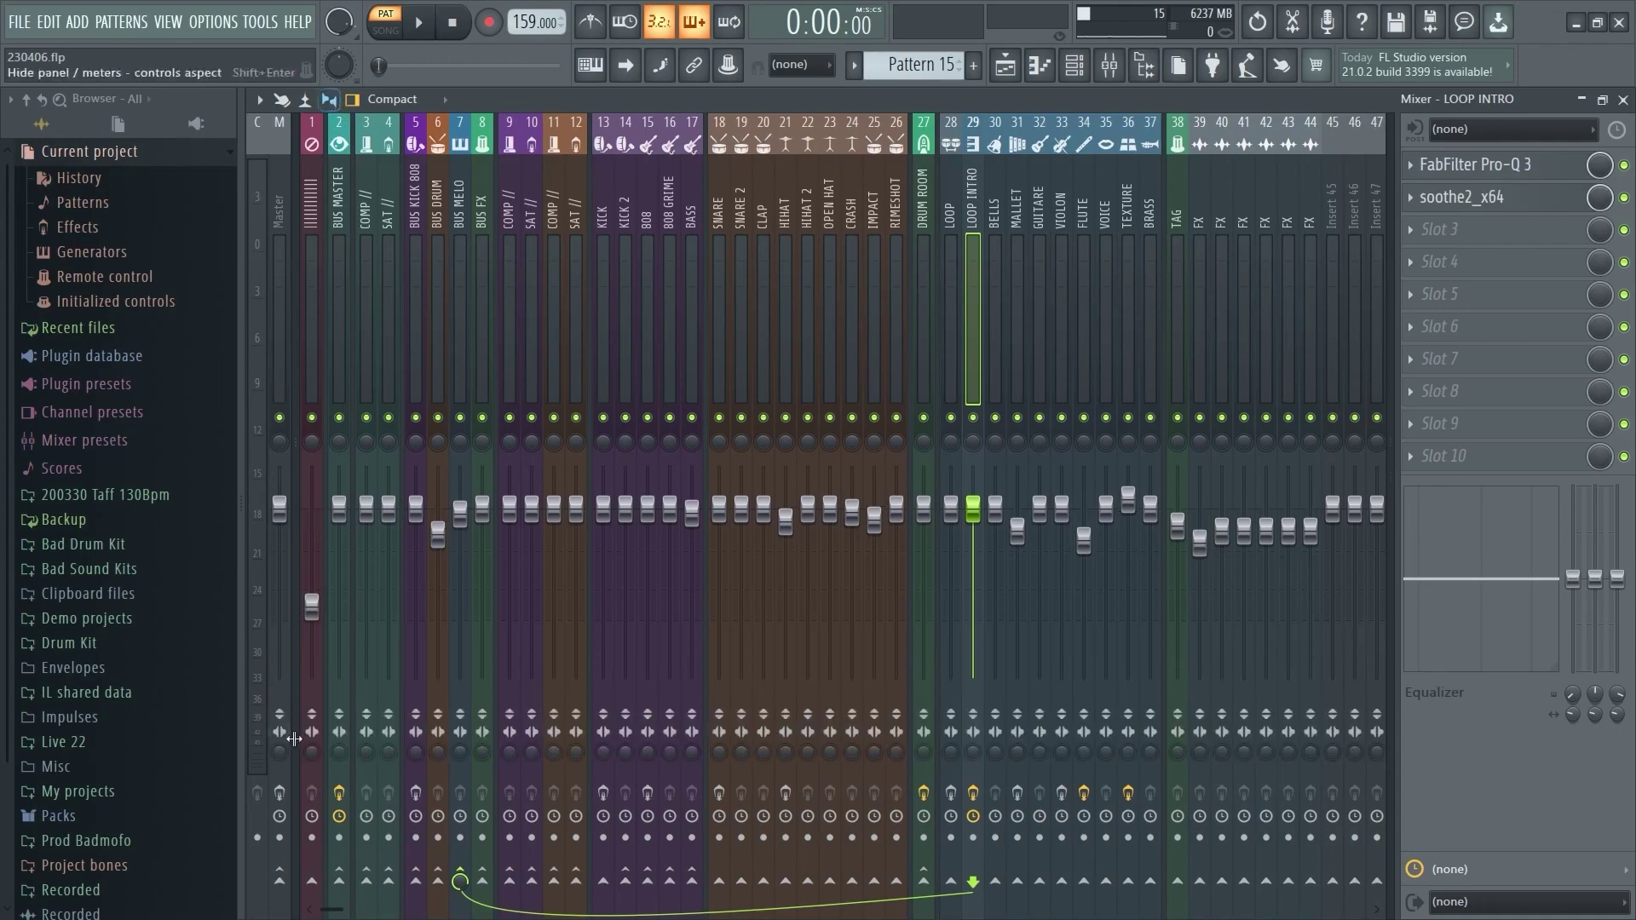
Step: Toggle the mixer's extra volume and stereo properties off and on again
click(329, 102)
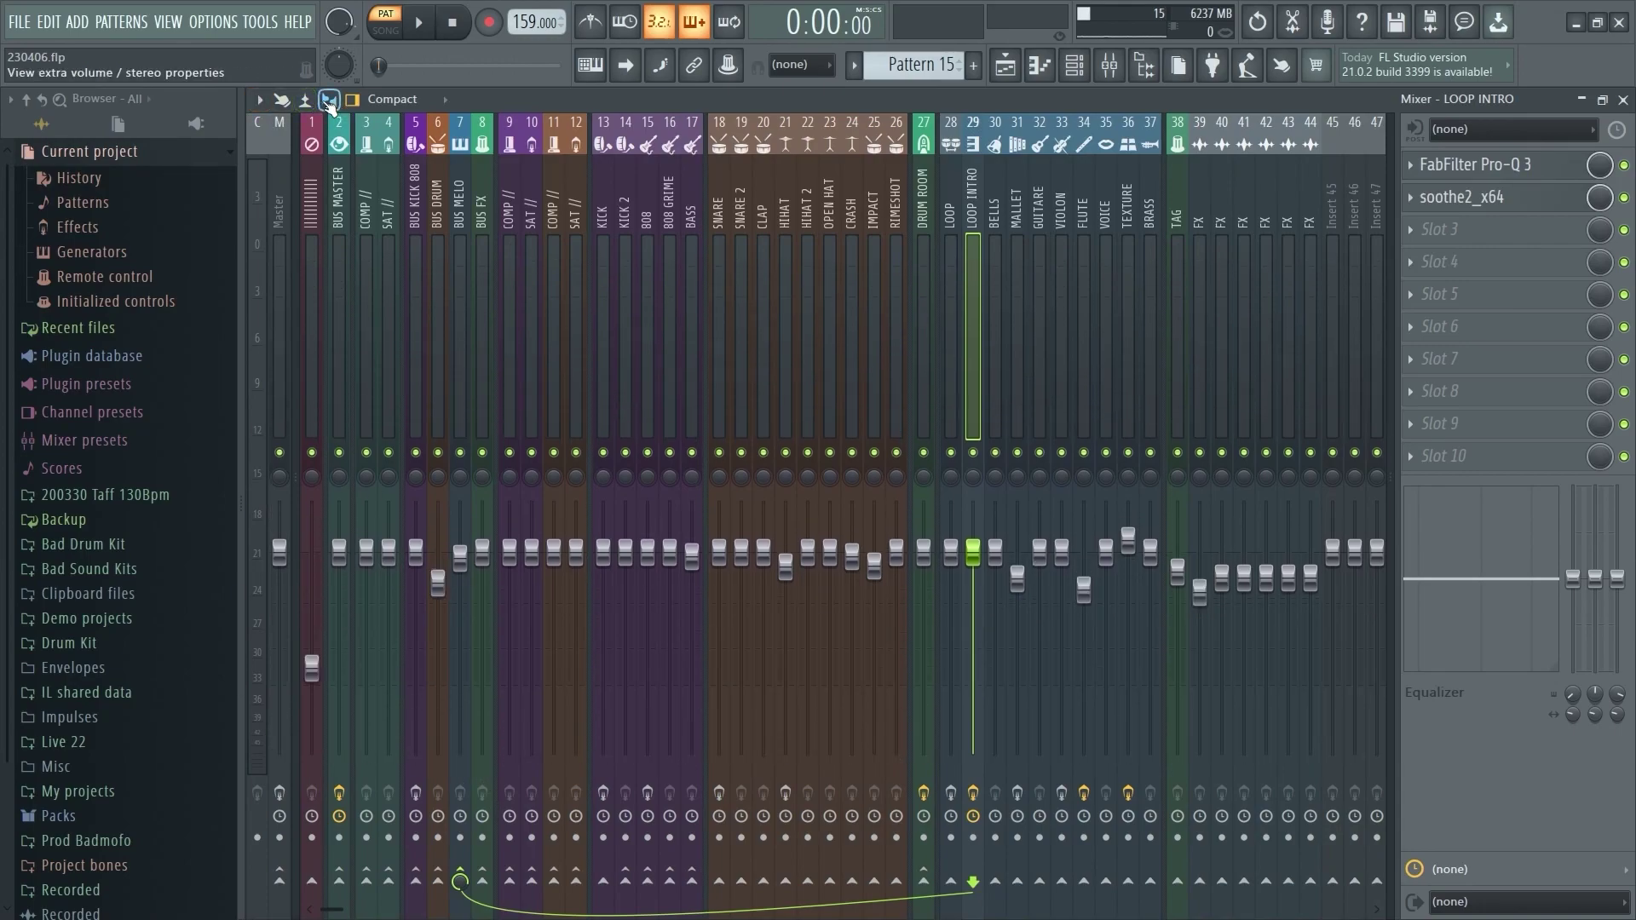
click(329, 102)
click(329, 102)
click(329, 102)
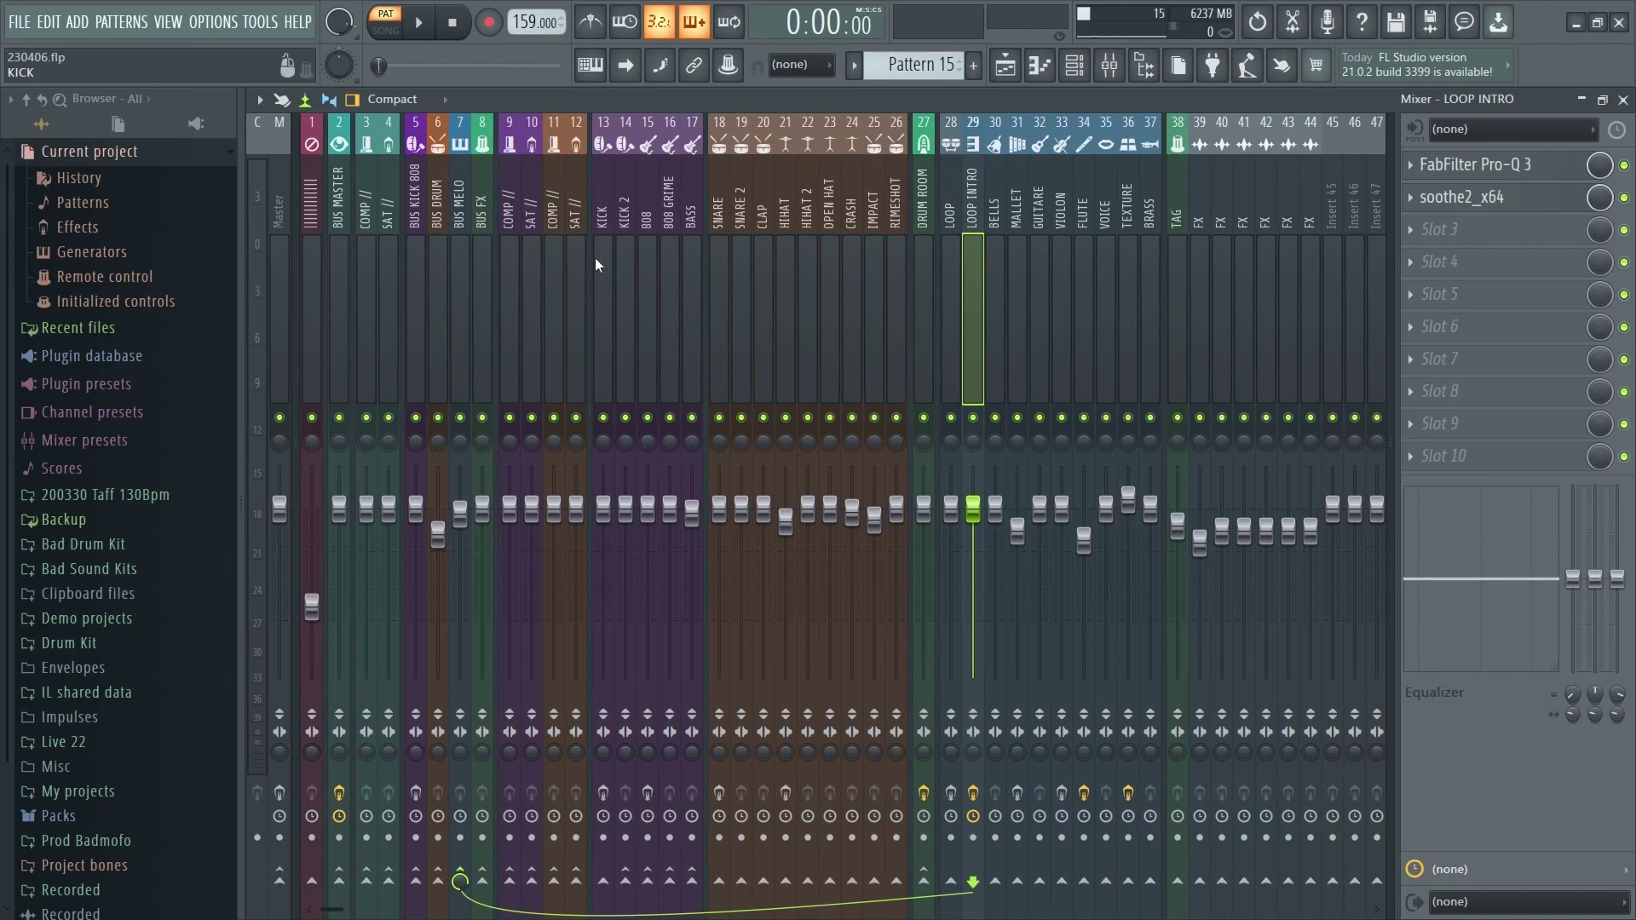
Step: Play the pattern, select the VIOLON mixer track, switch the mixer meters to waveform view, and stop playback
click(305, 106)
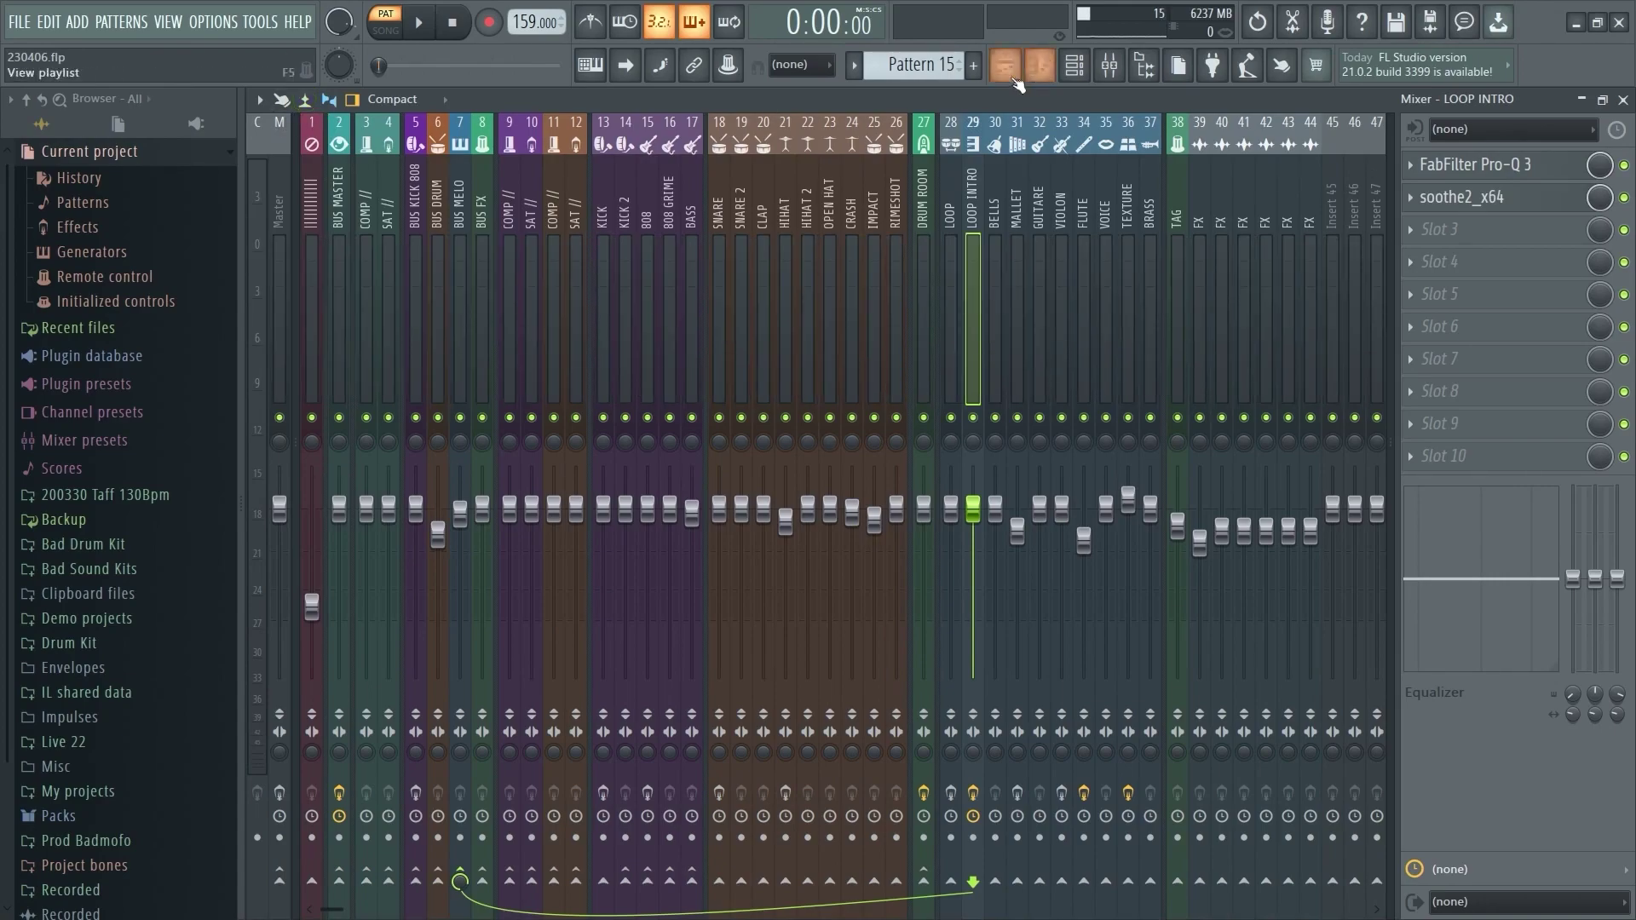
click(1009, 75)
click(1009, 75)
key(space)
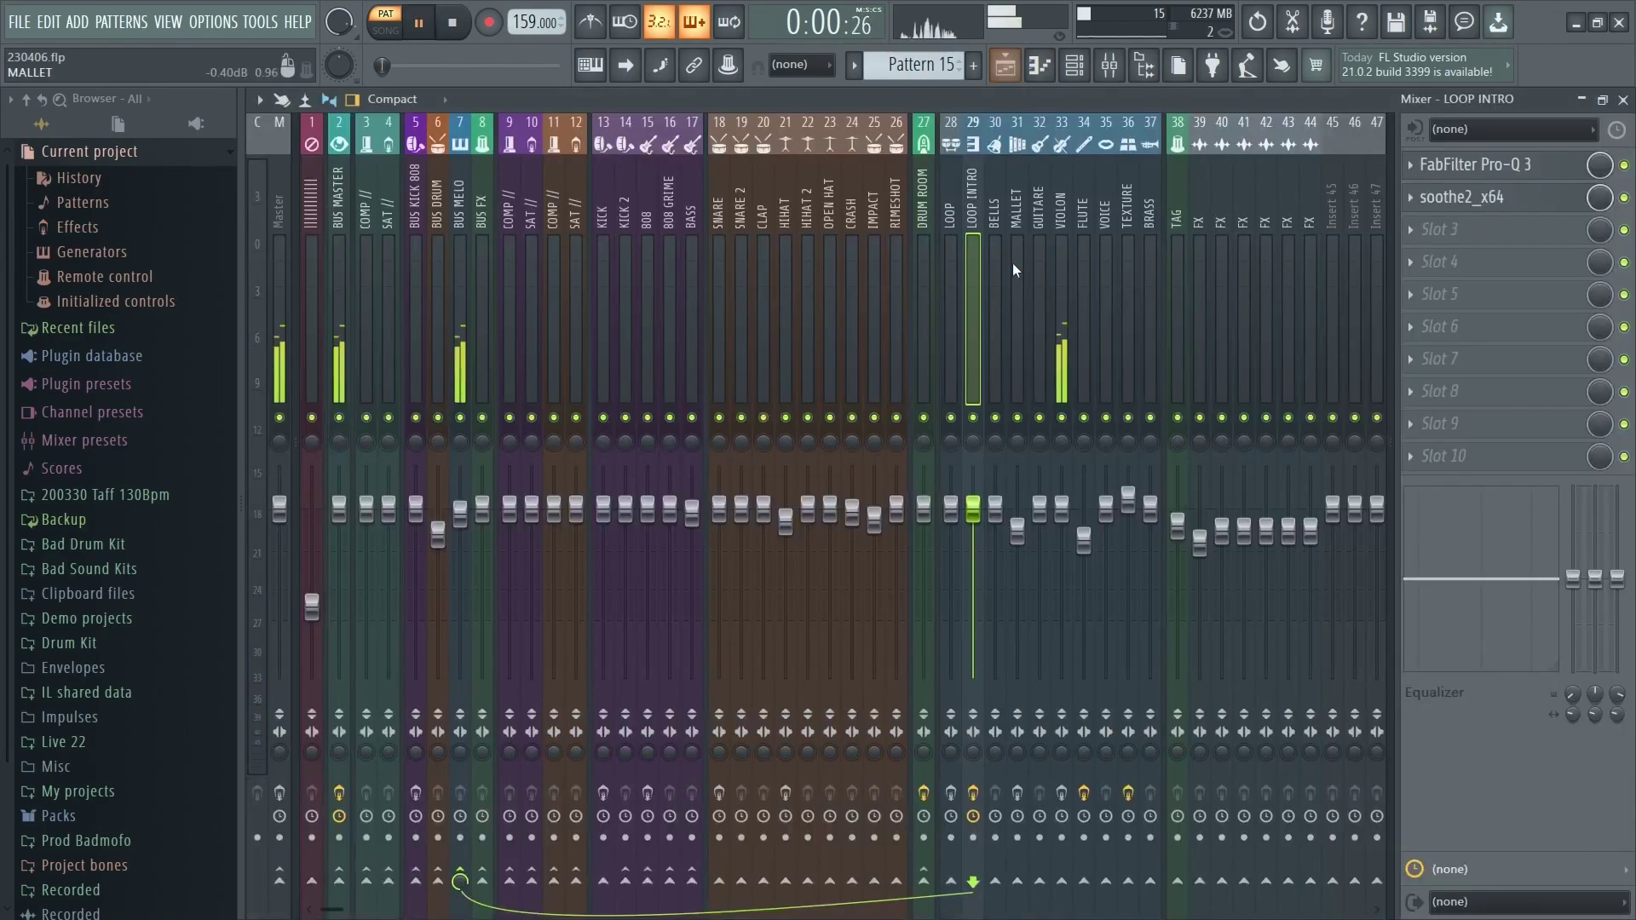
click(1061, 333)
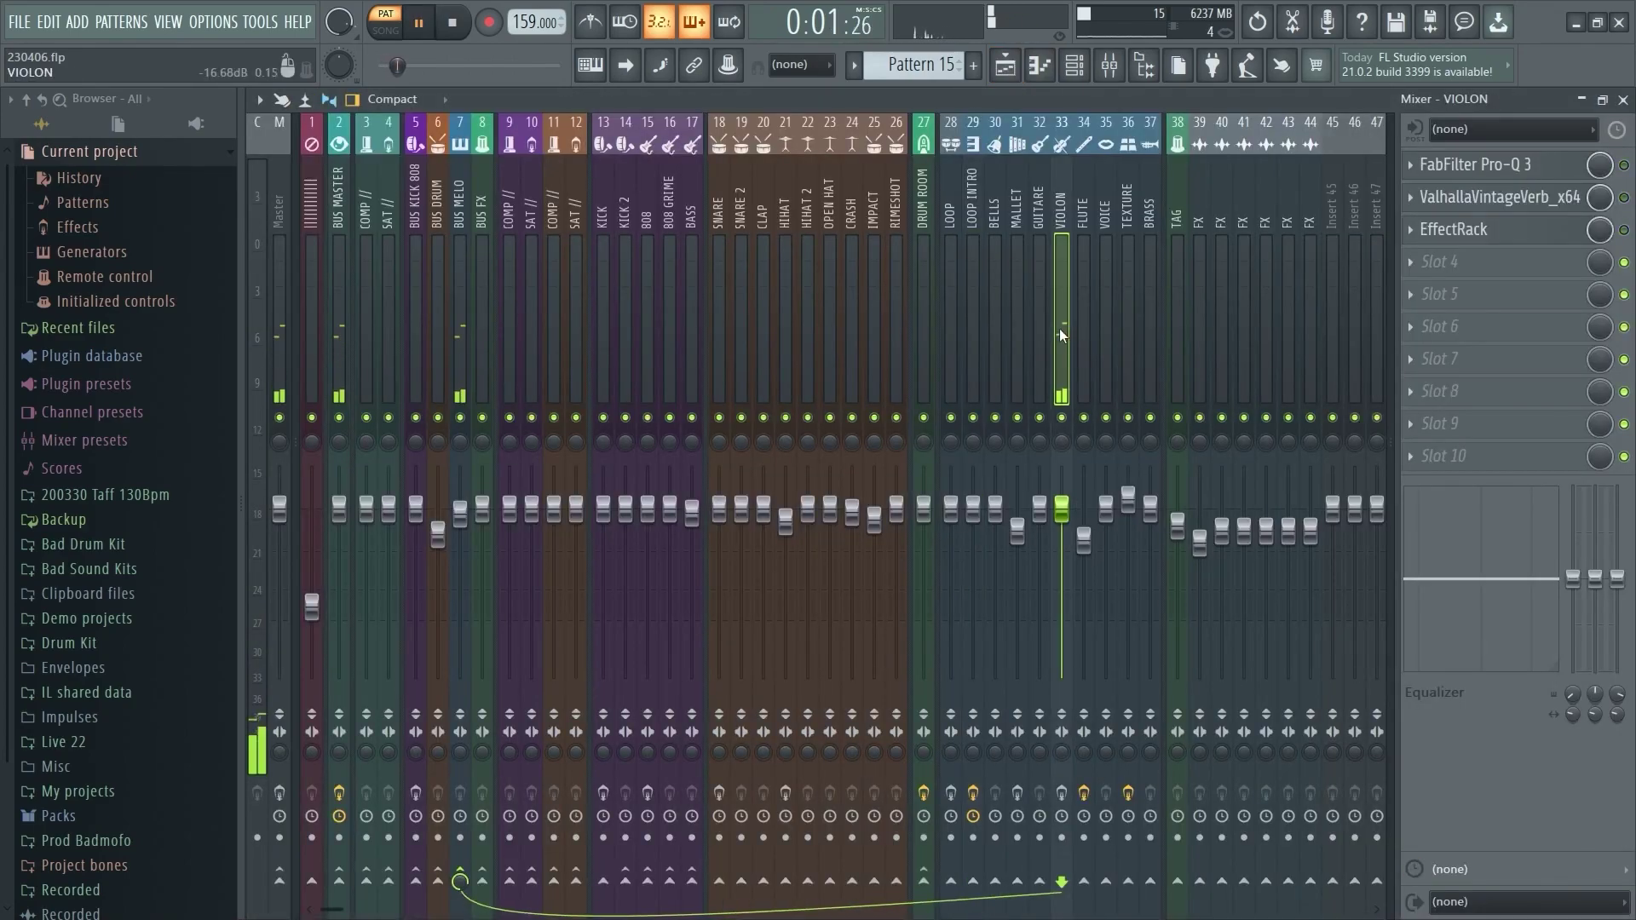
click(306, 101)
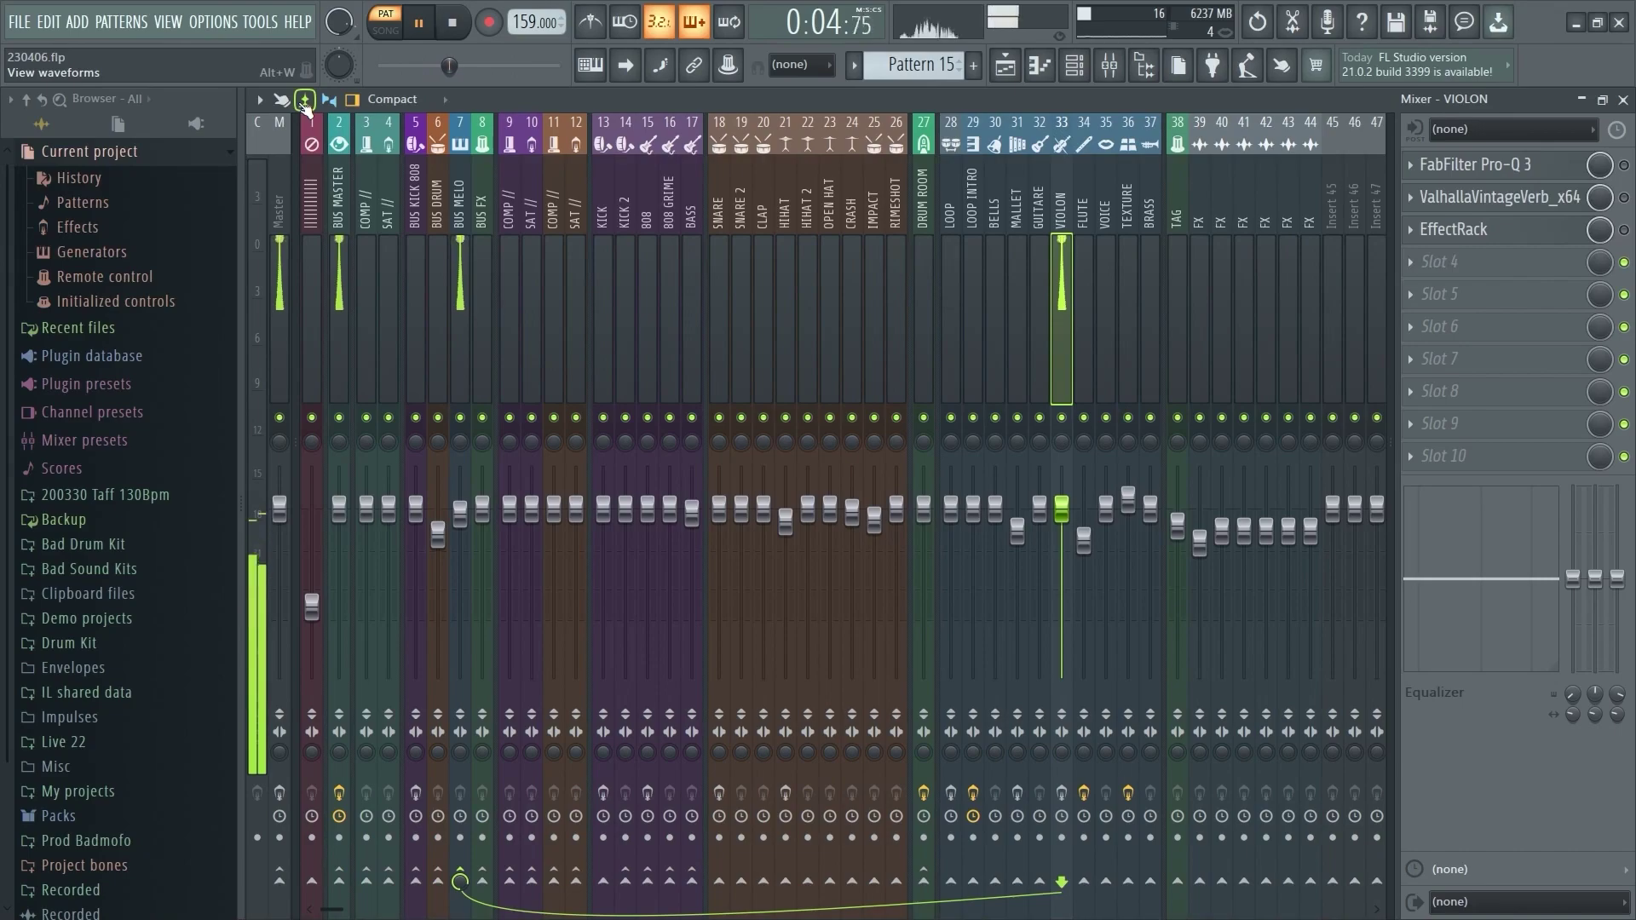
key(space)
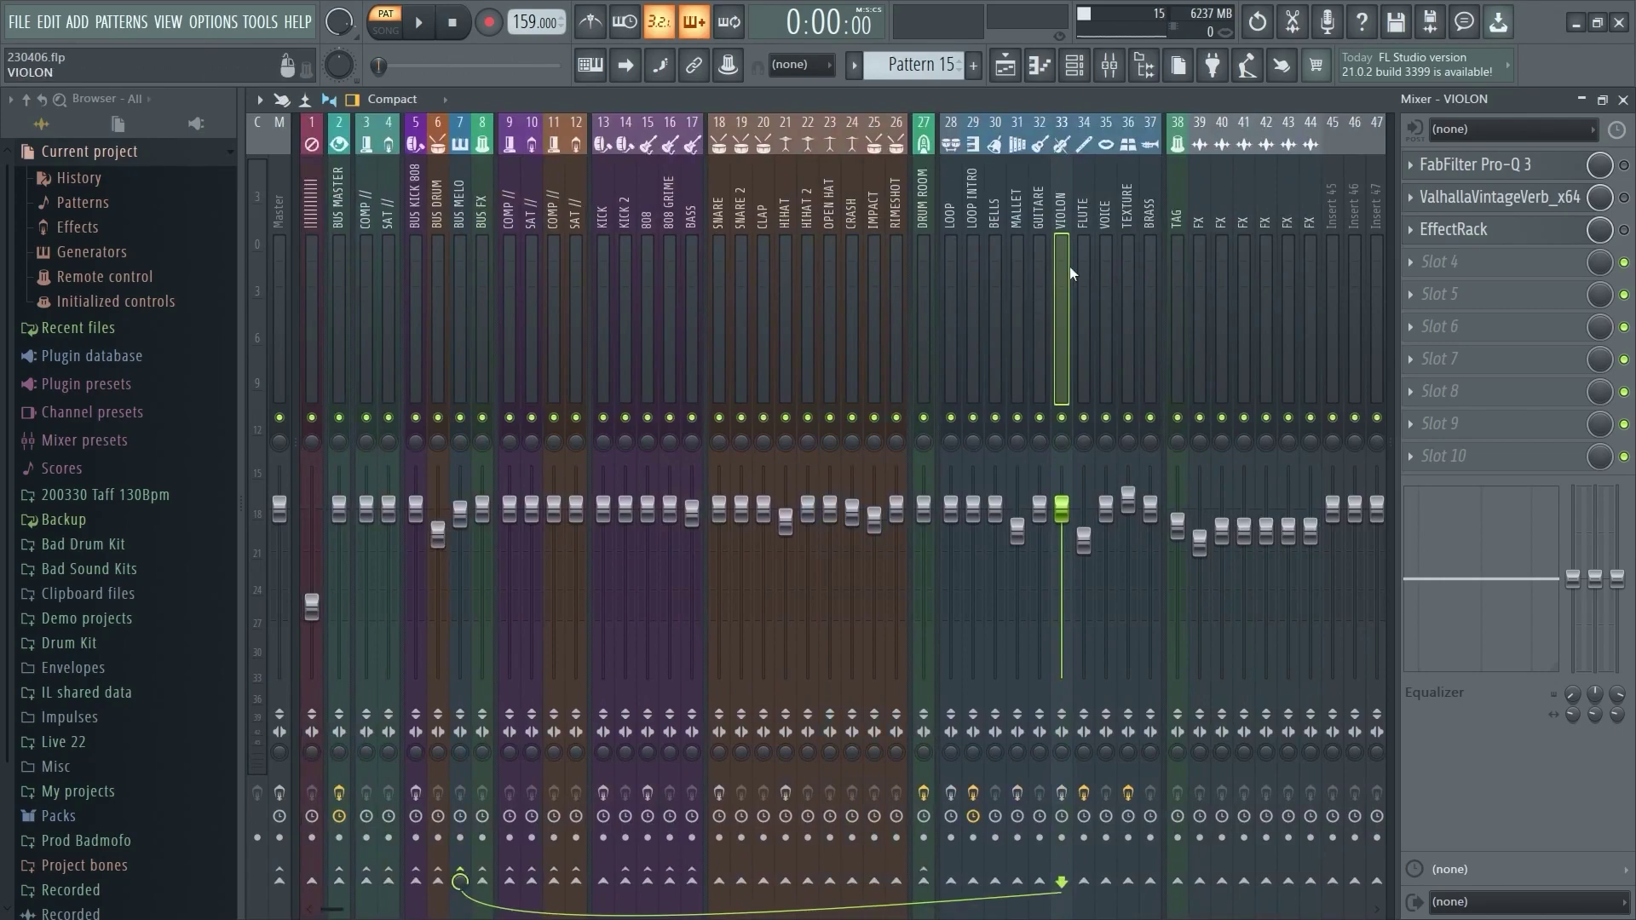
Step: Select the mixer tracks SNARE 2 to RIMESHOT without HIHAT and move them several places toward the first tracks
click(742, 215)
drag(743, 211, 893, 227)
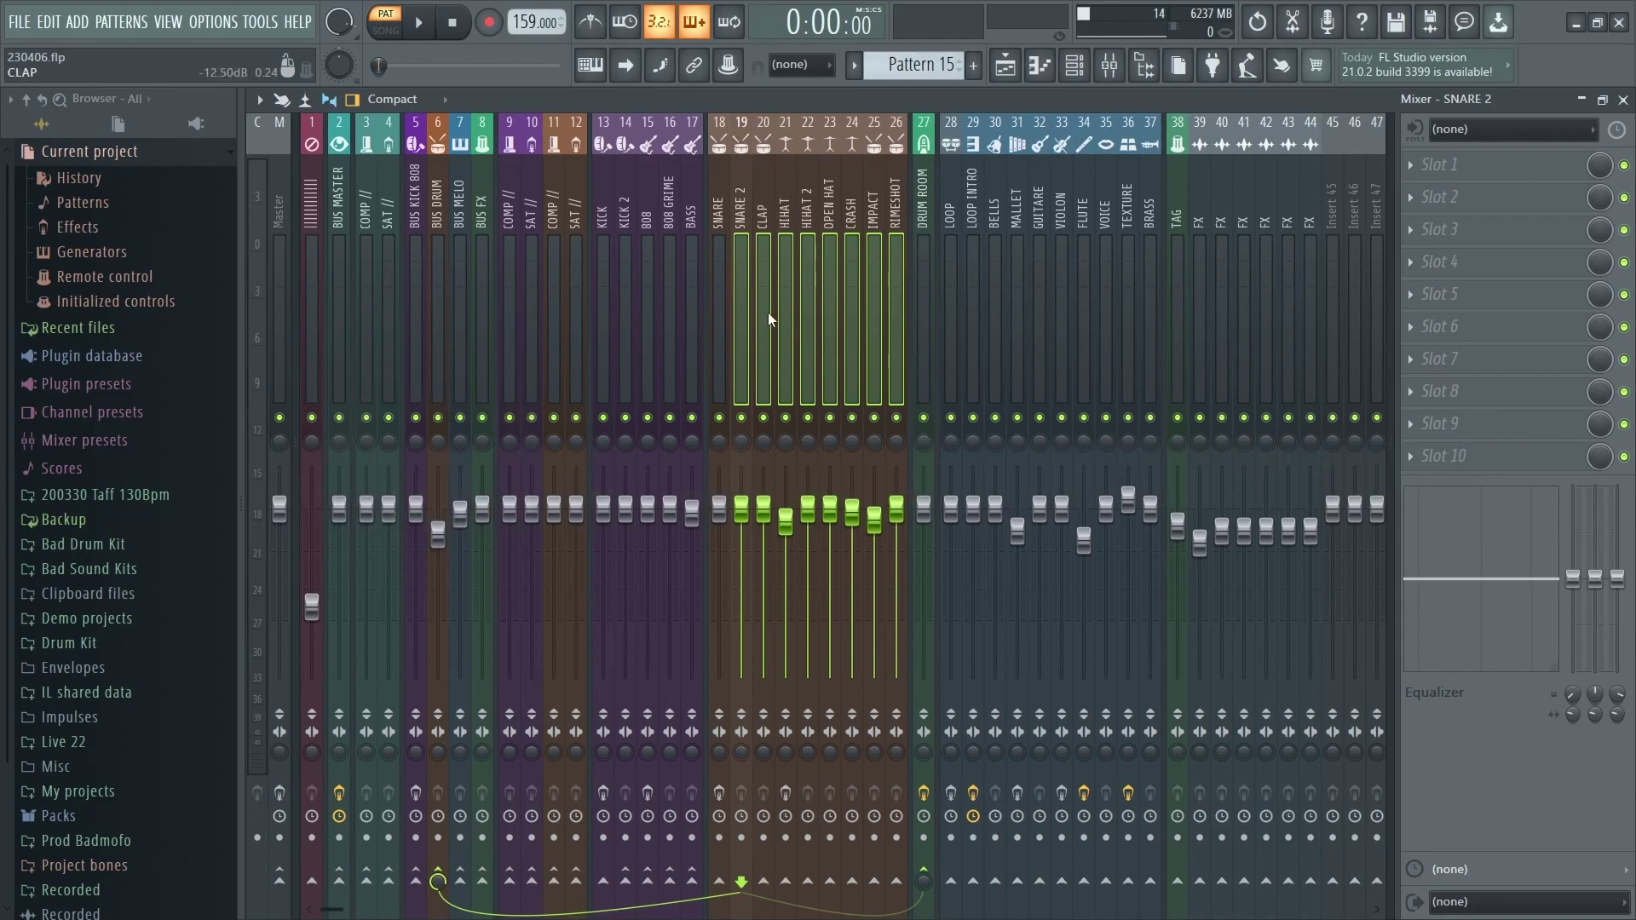
ctrl+shift+click(785, 224)
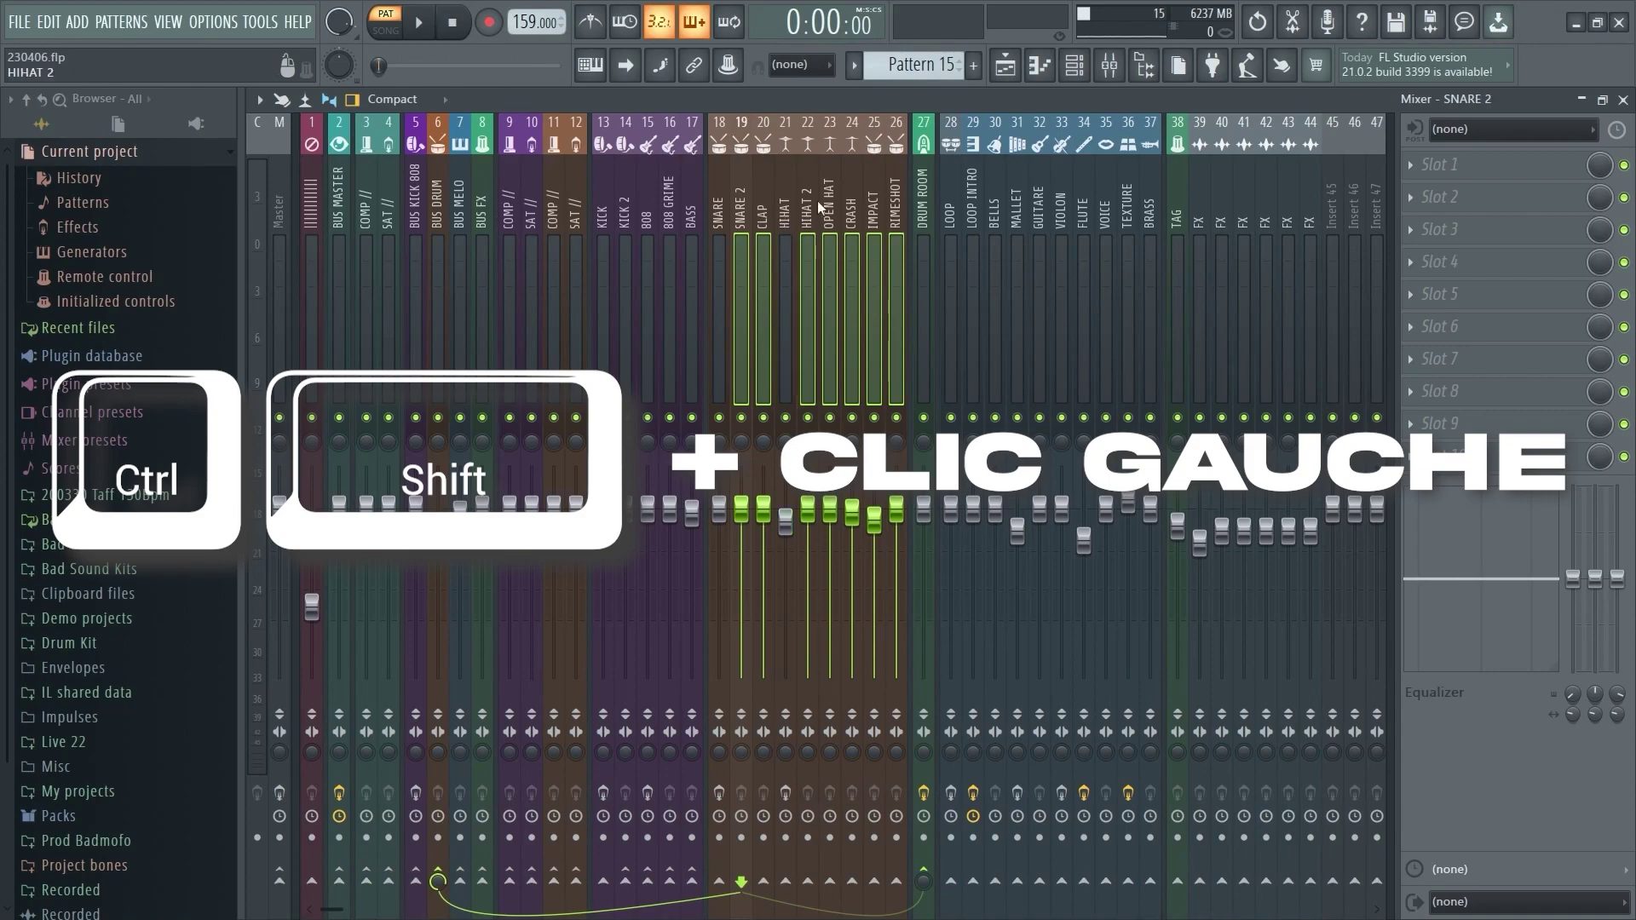
scroll(831, 264, up, 6)
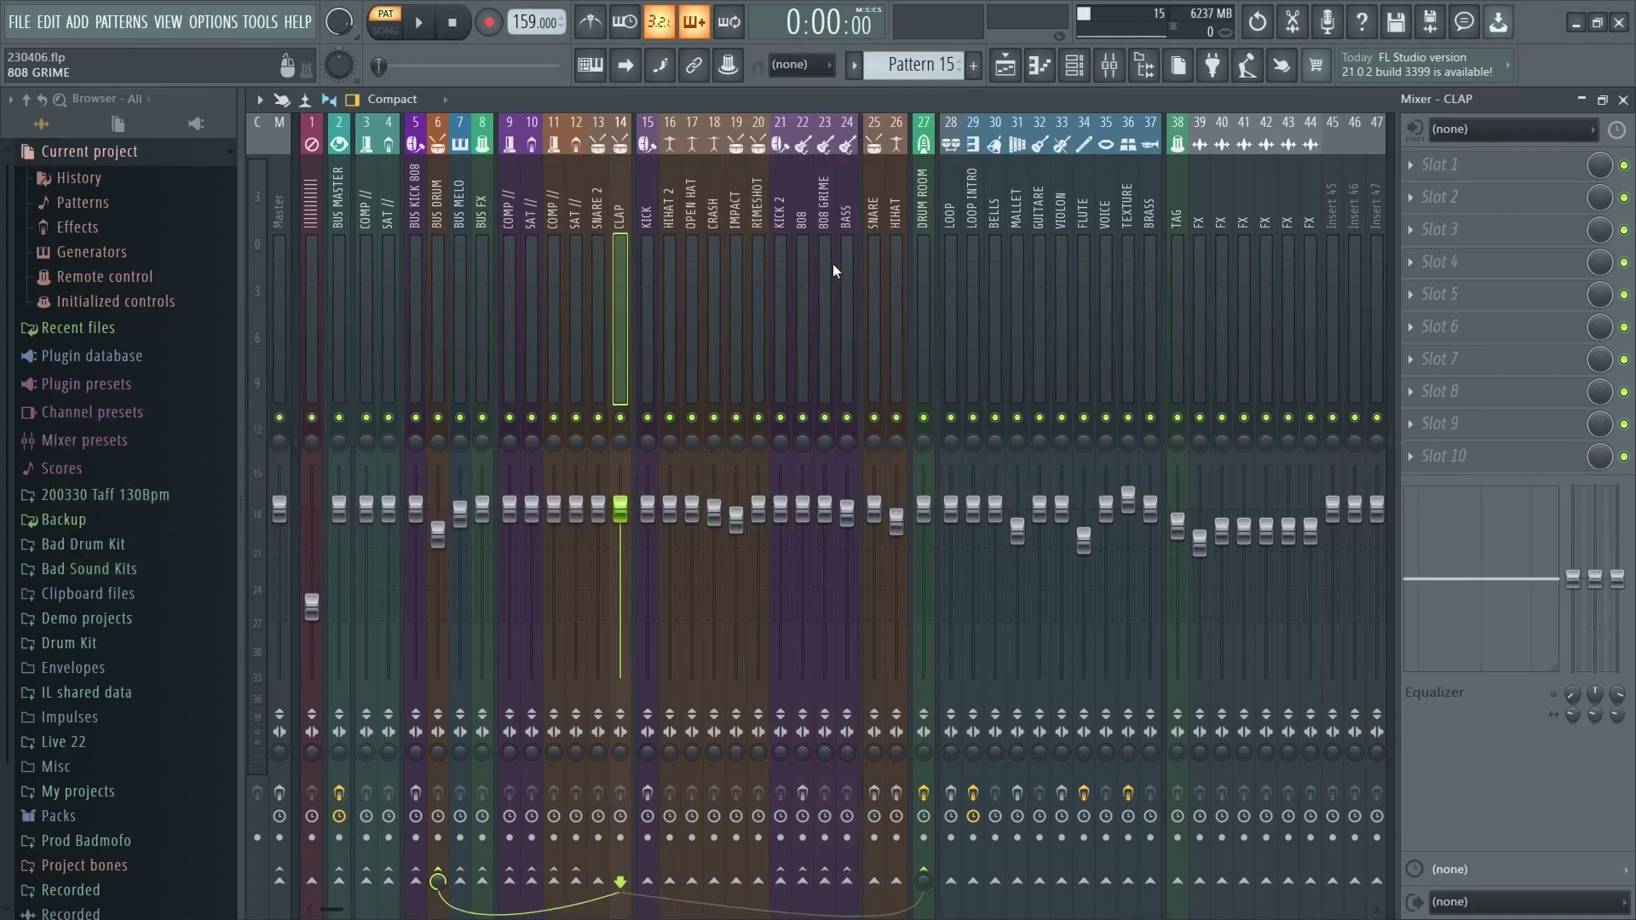
Step: Move the SNARE track back and forth among the drum tracks, restoring the order SNARE, SNARE 2, CLAP, HIHAT
key(alt+Right)
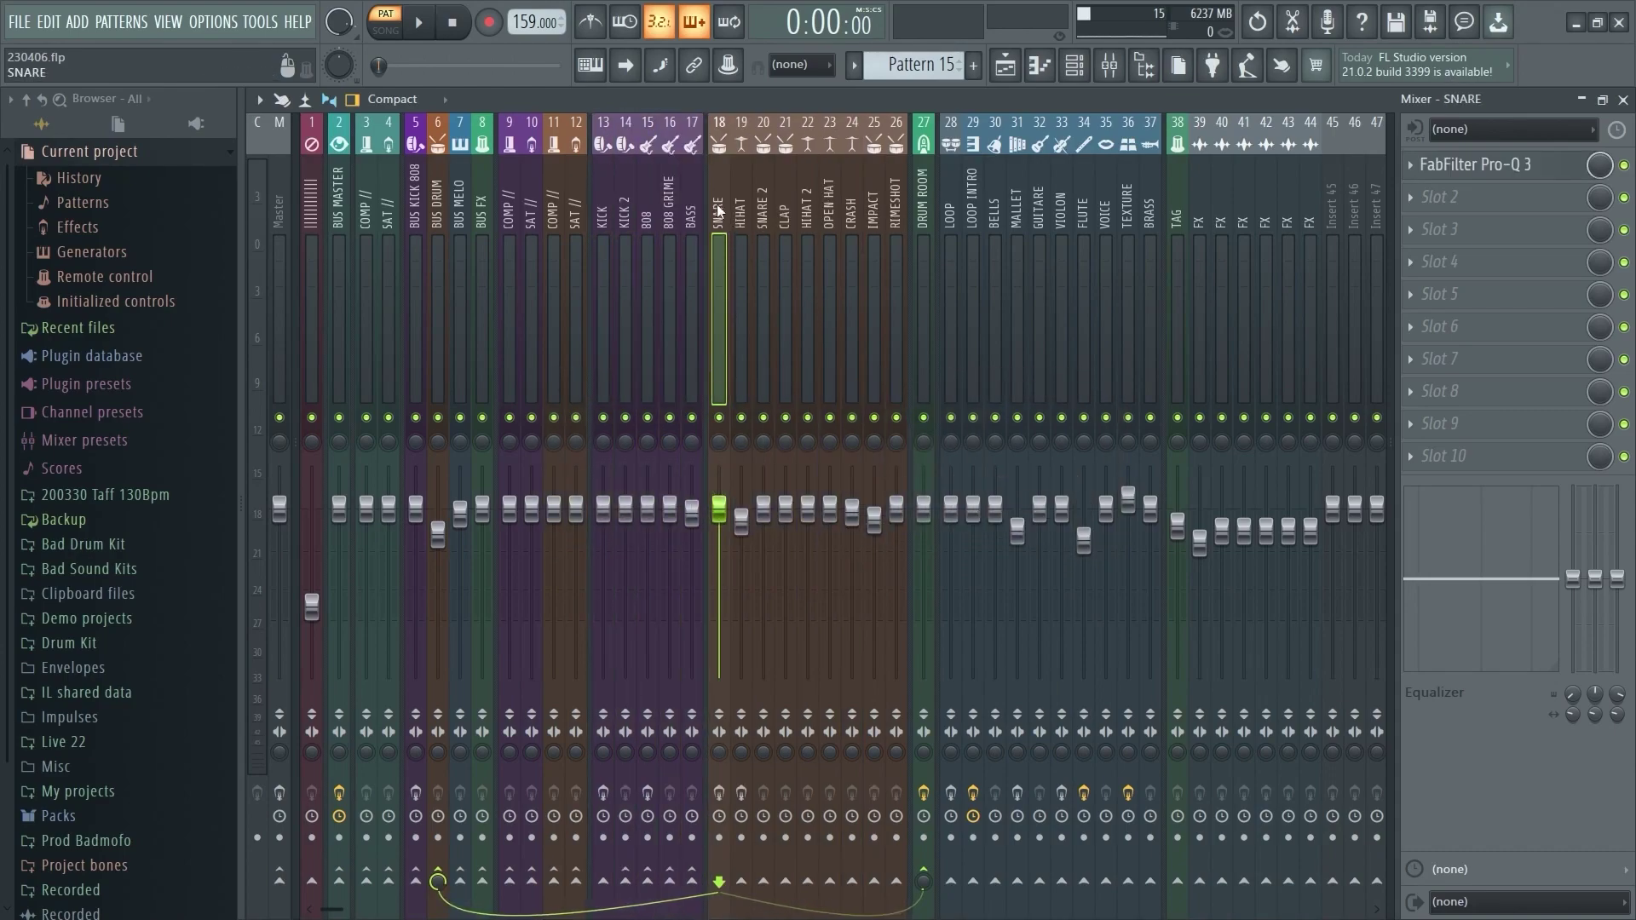
key(alt+Right)
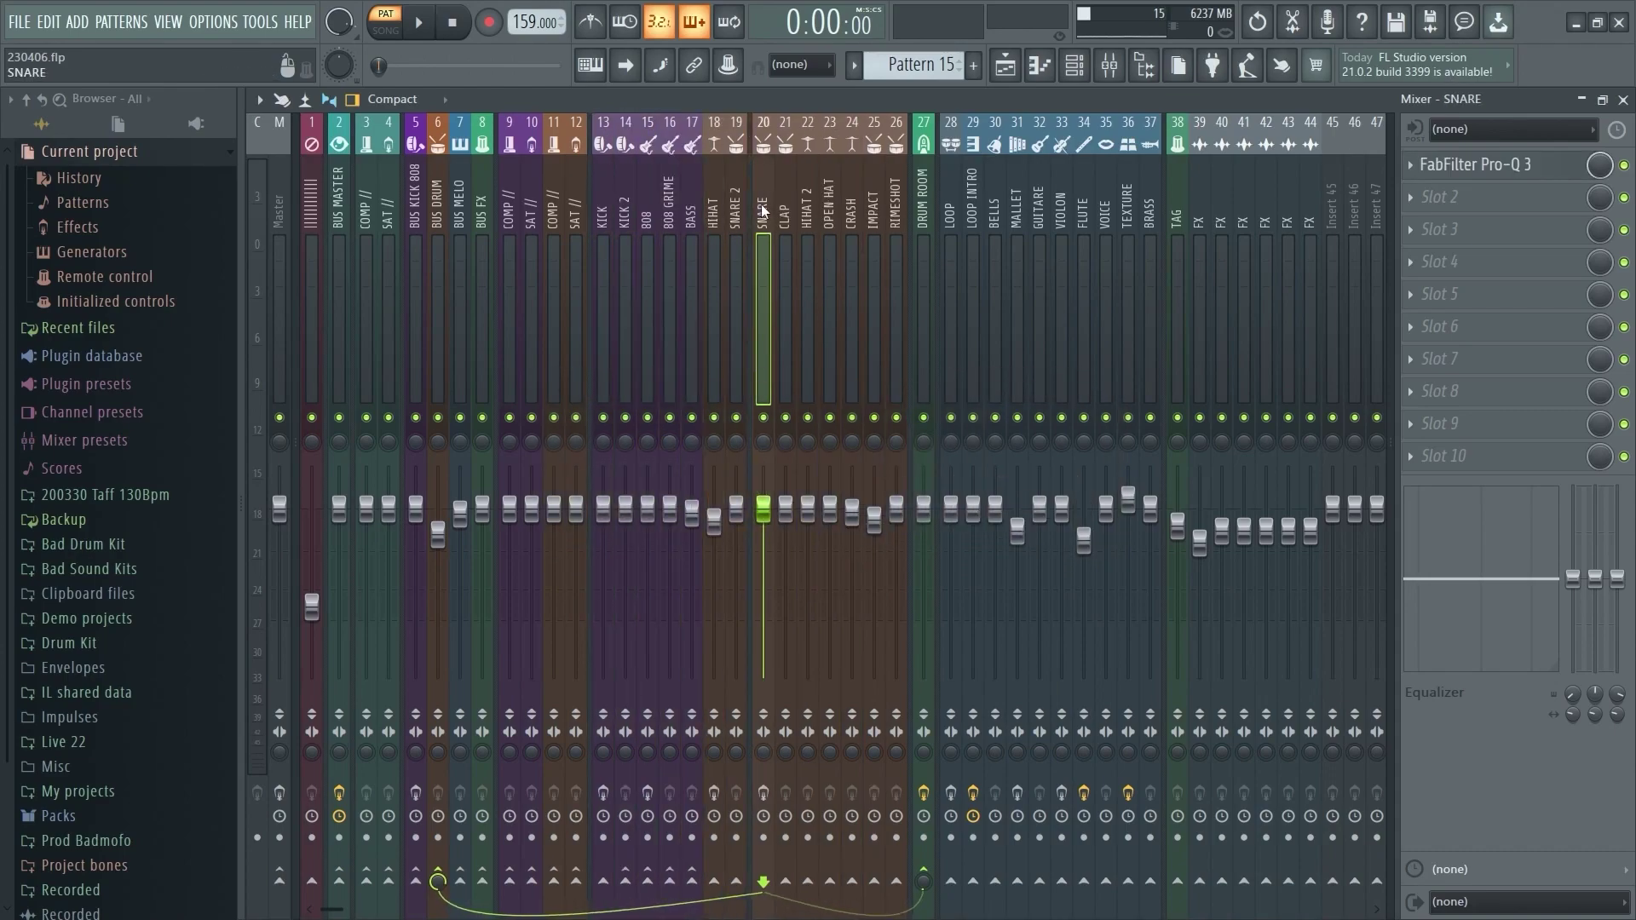
key(alt+Right)
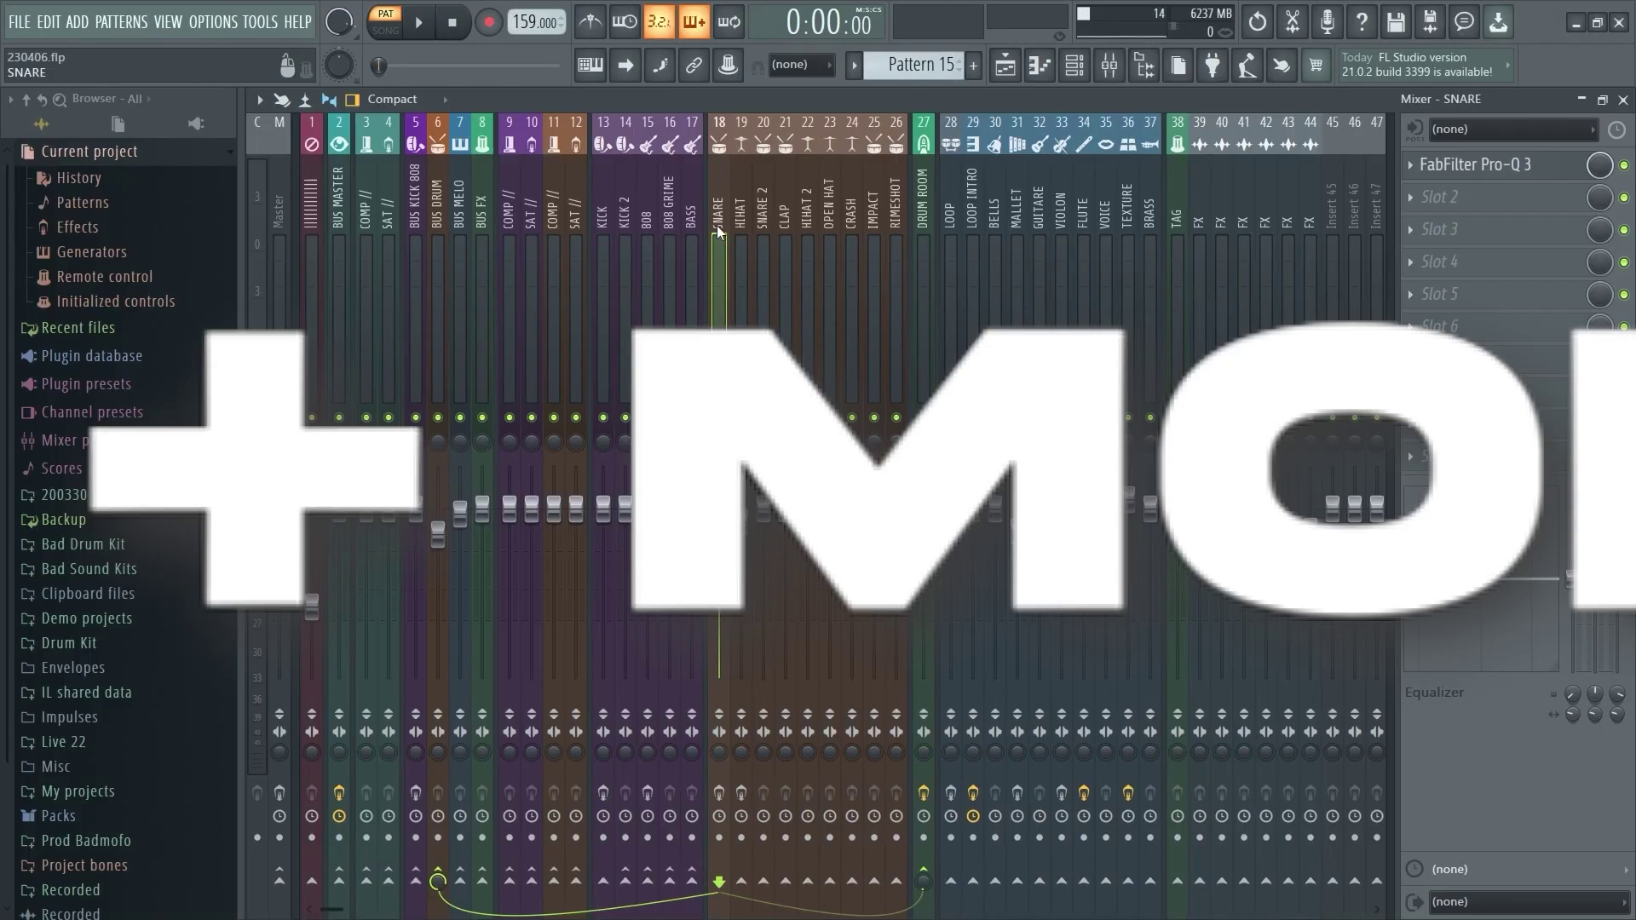
shift+scroll(717, 225, down, 9)
shift+scroll(924, 204, up, 9)
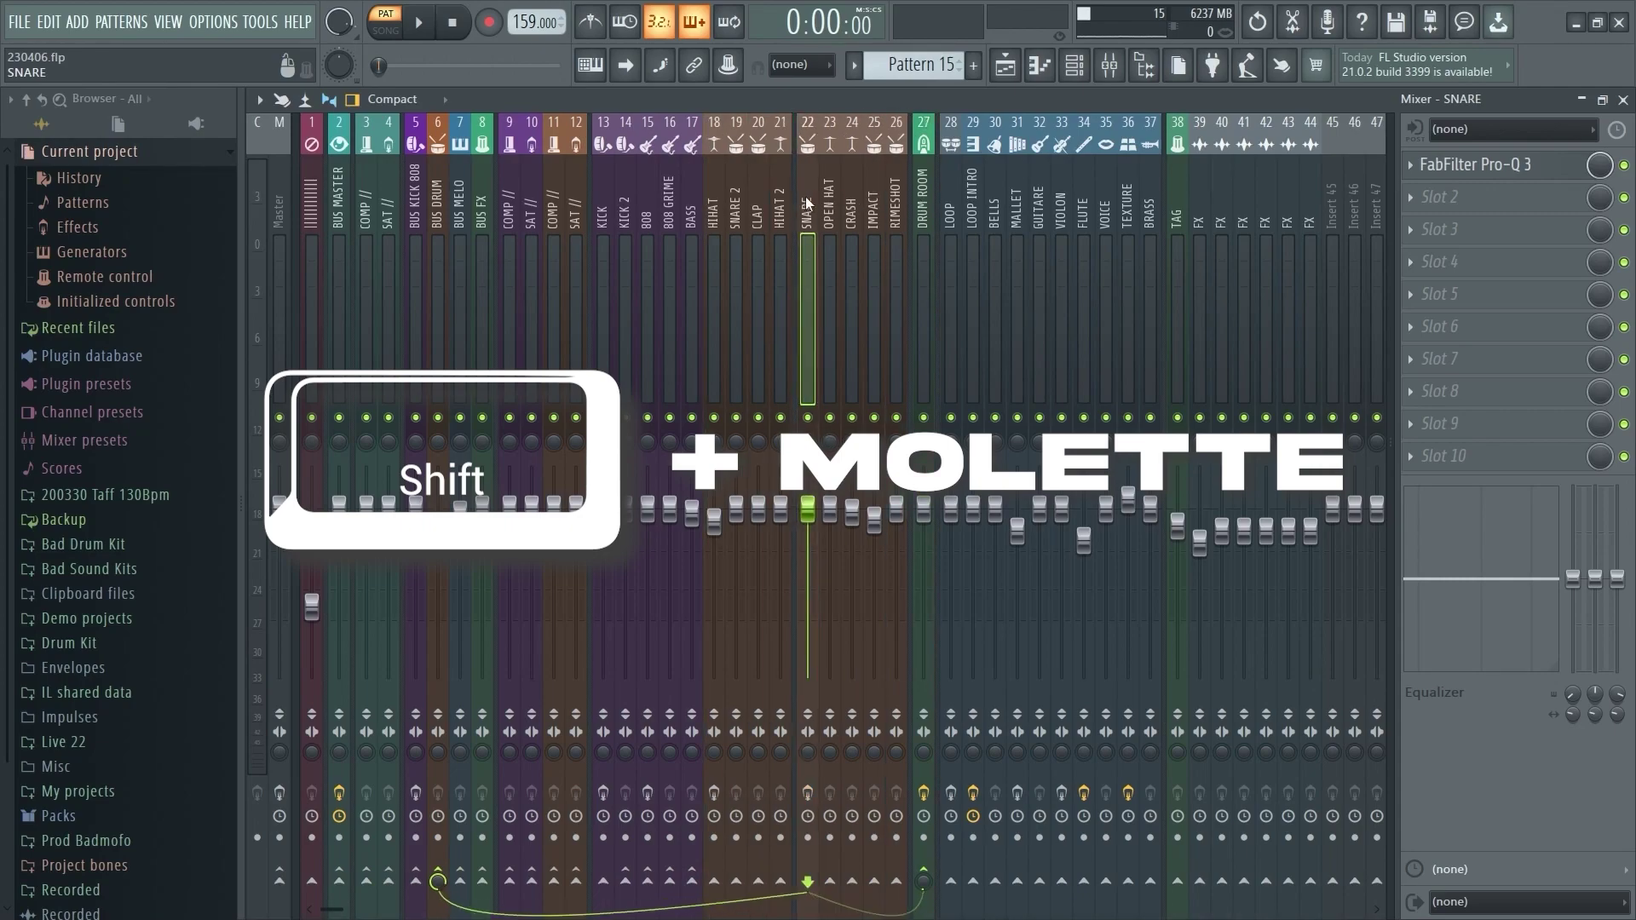
shift+scroll(764, 208, up, 1)
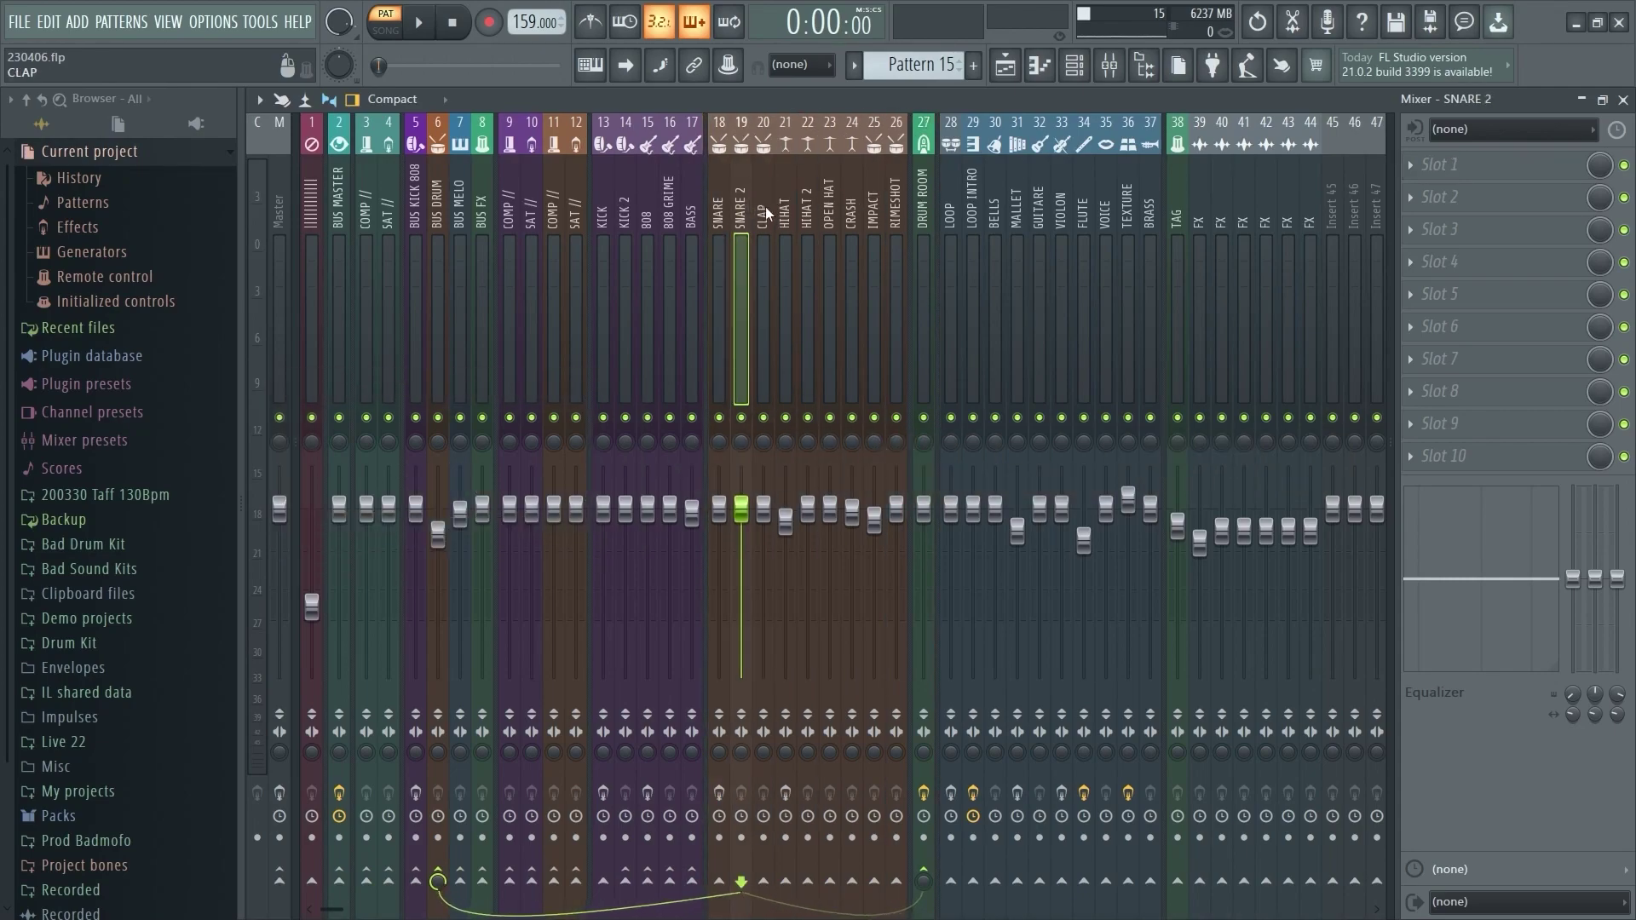
shift+scroll(784, 206, up, 1)
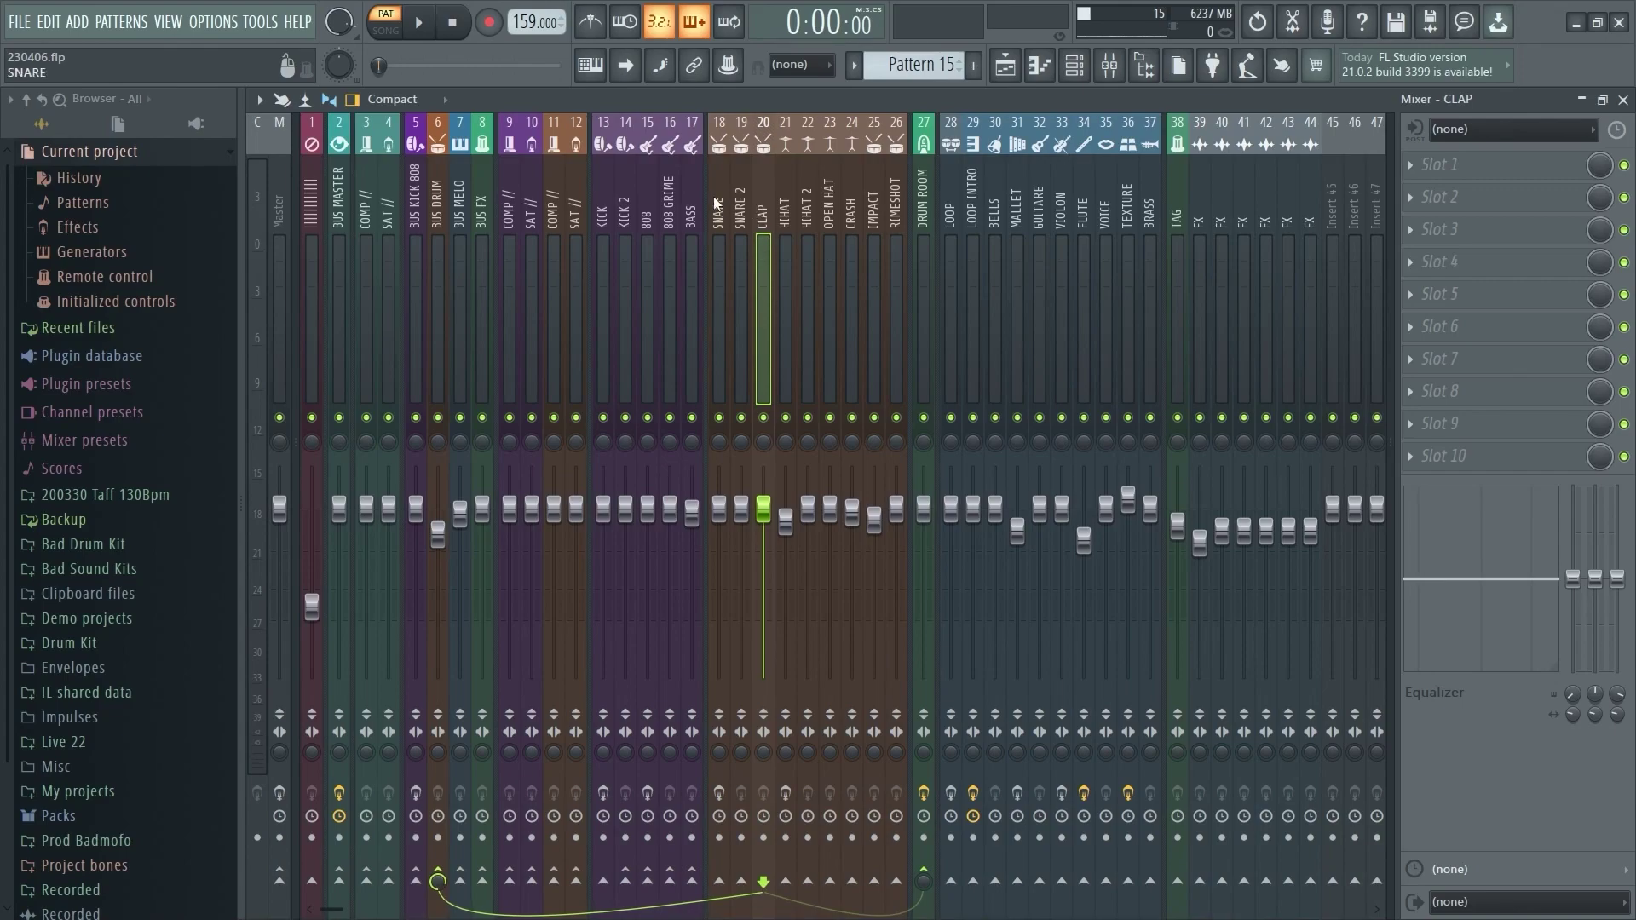
Step: Look over the SNARE mixer track's grouping and layout options, including its separator setting, and dismiss them
right_click(720, 127)
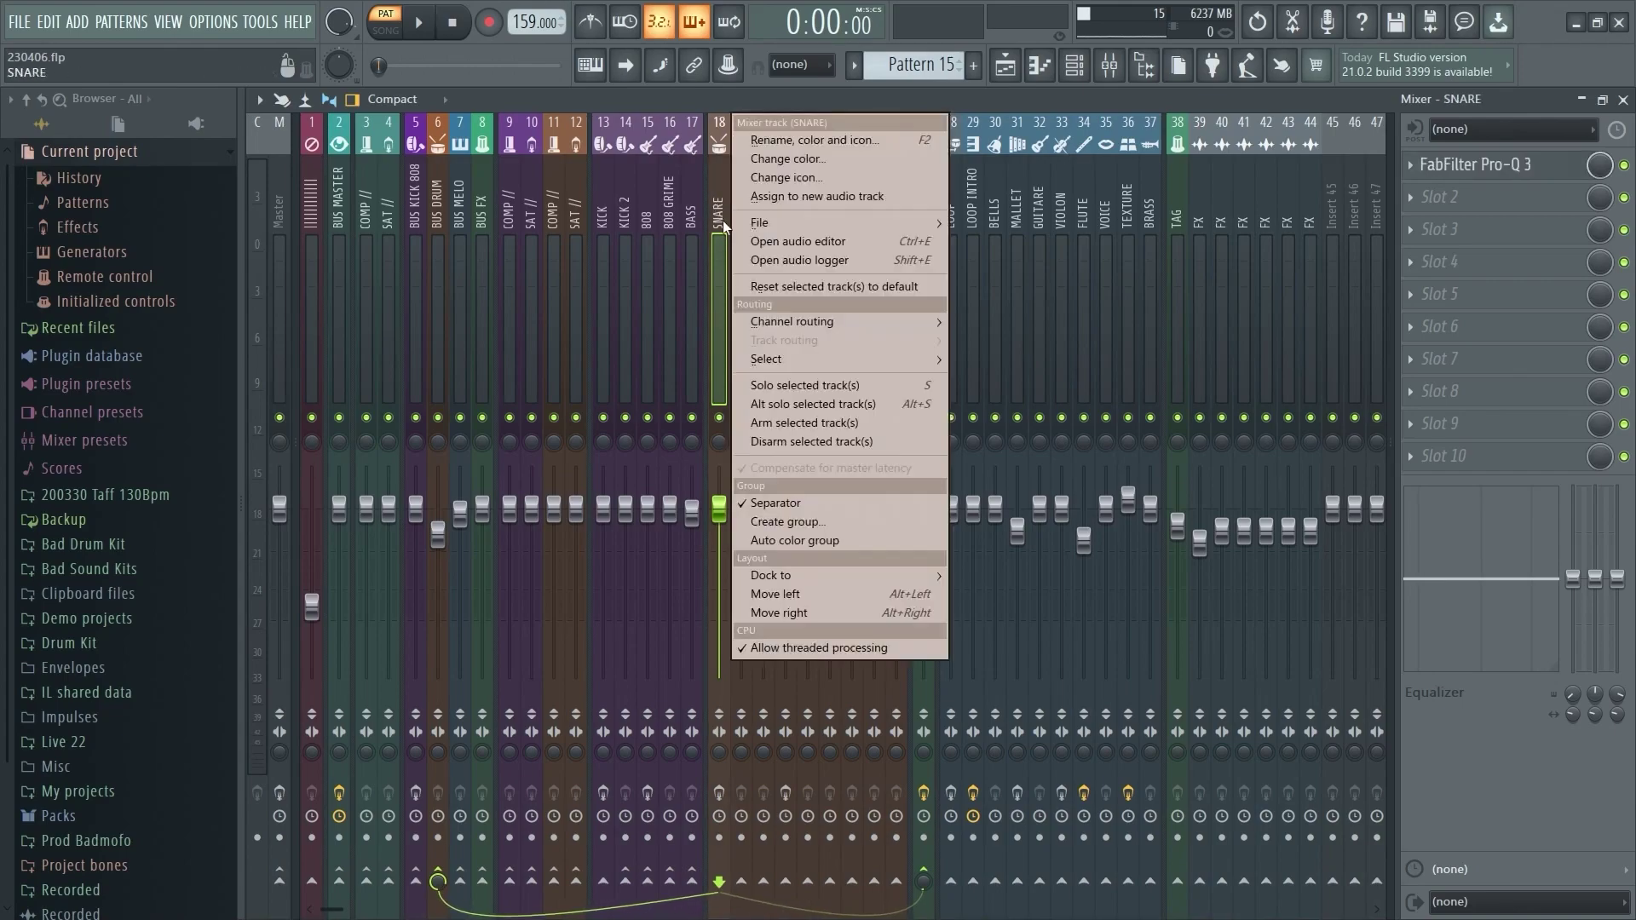
click(695, 179)
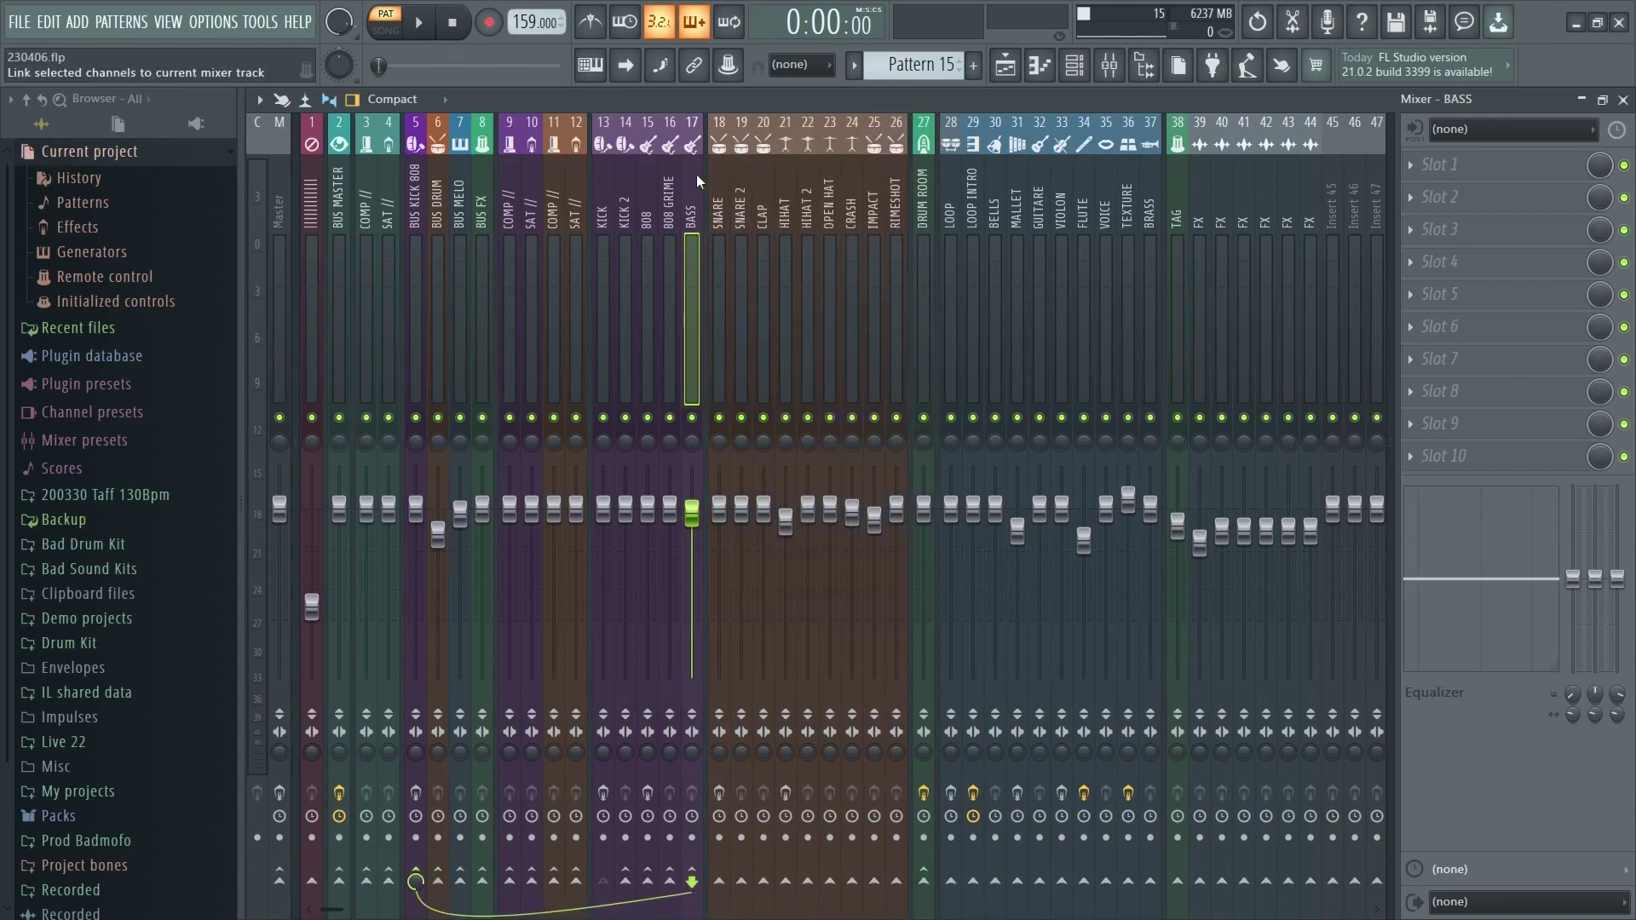
right_click(715, 247)
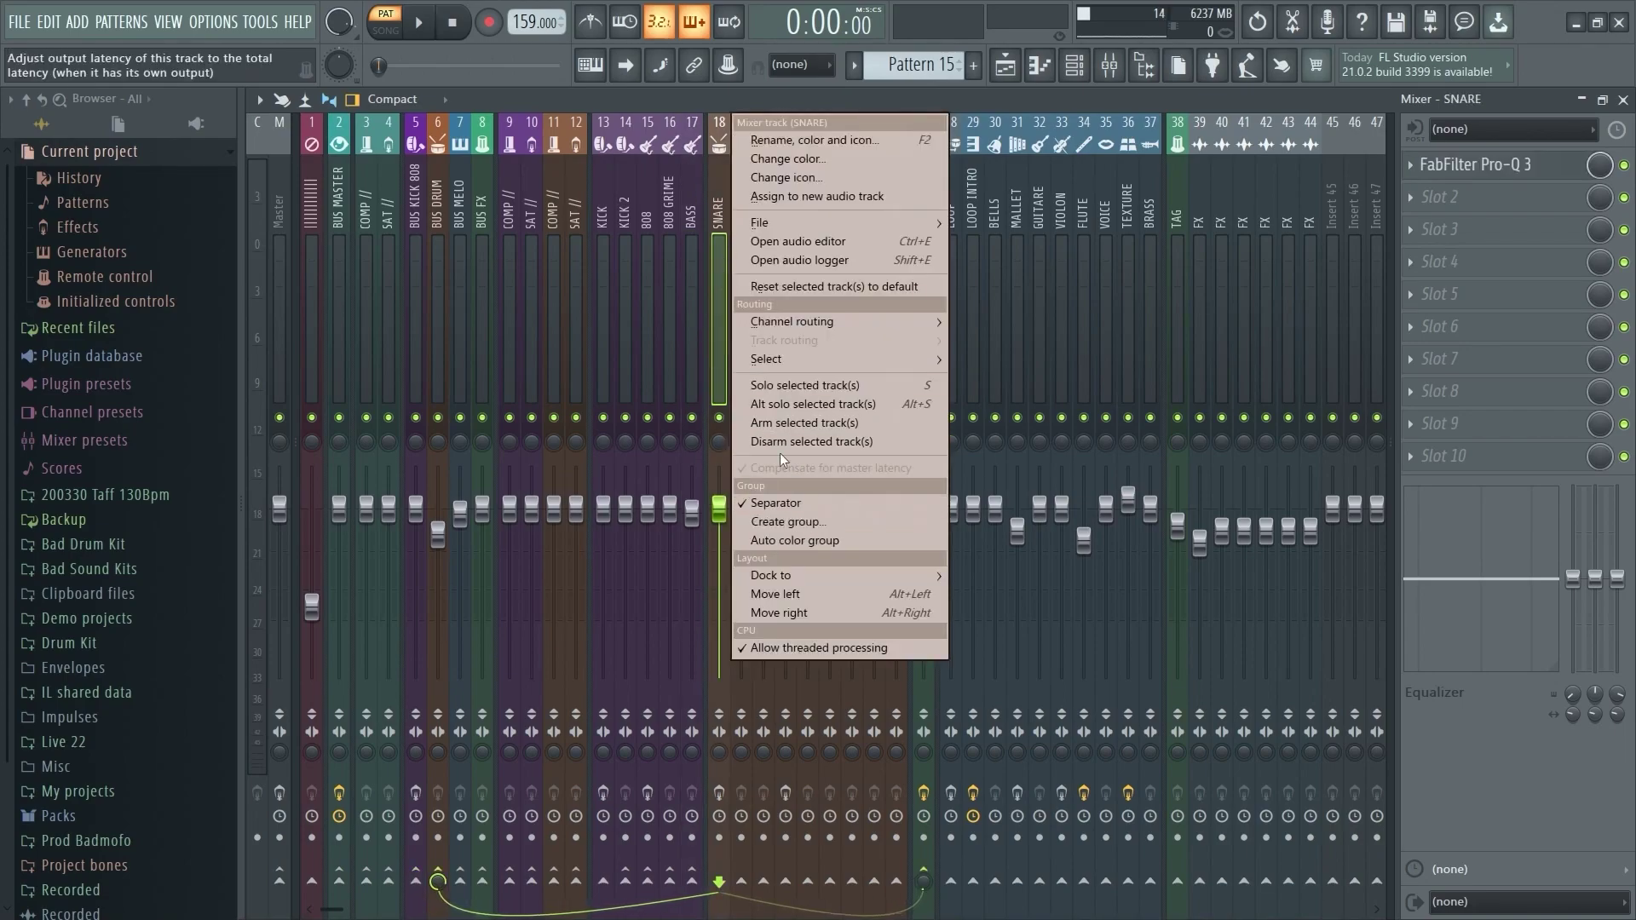
click(722, 189)
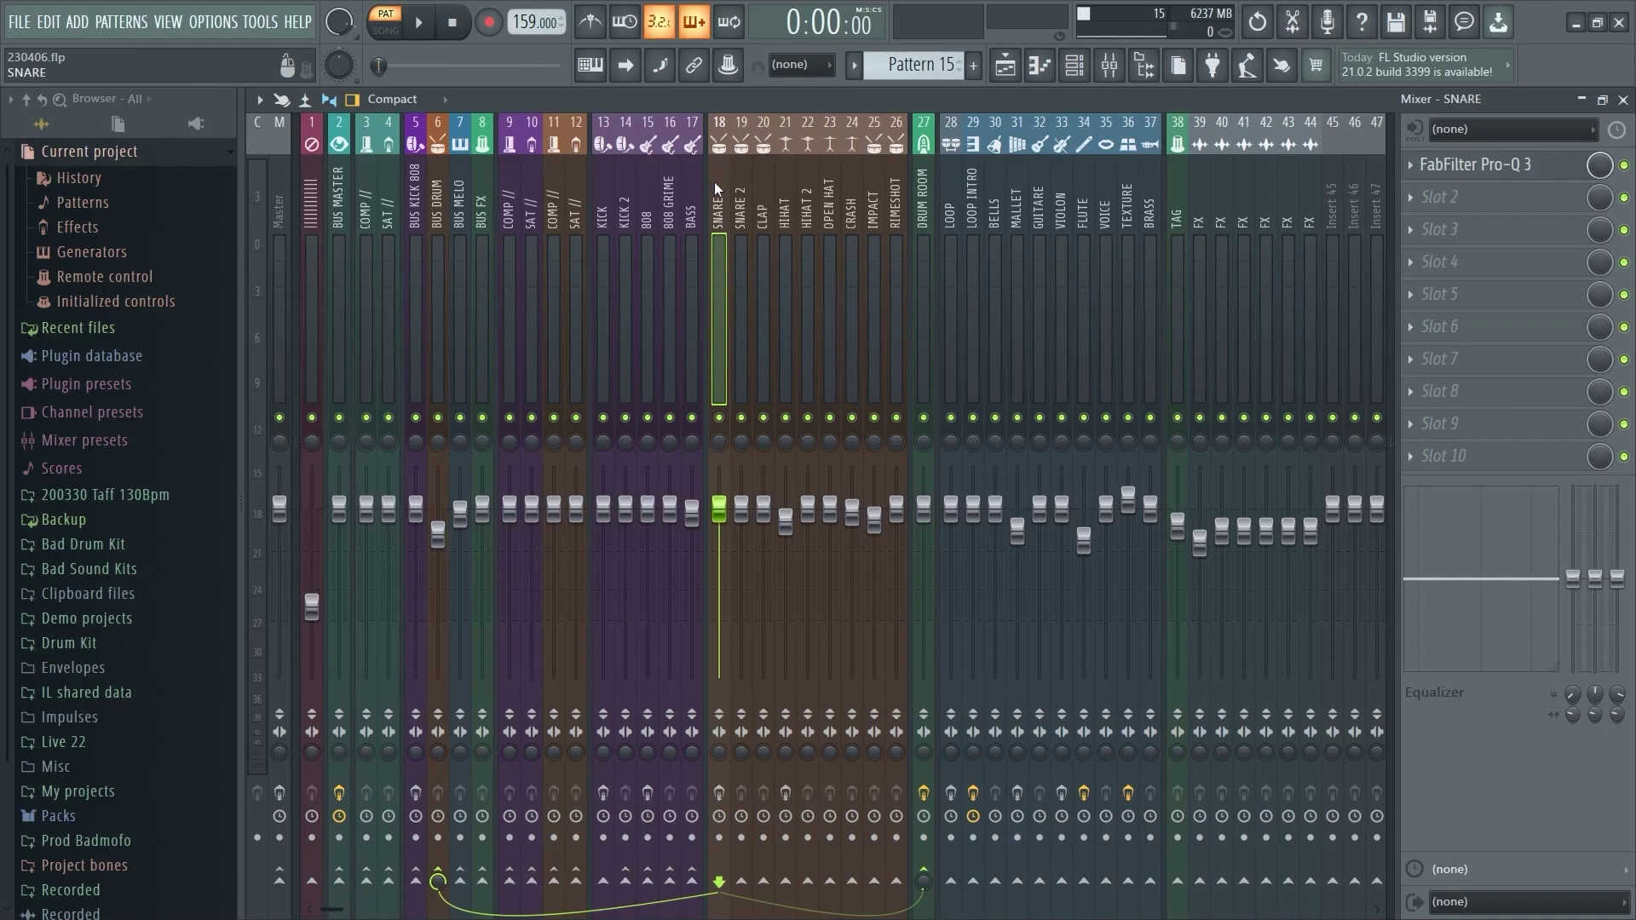
Step: Turn off the separators of the SNARE to RIMESHOT tracks and of the DRUM ROOM track
drag(714, 182, 896, 189)
right_click(717, 181)
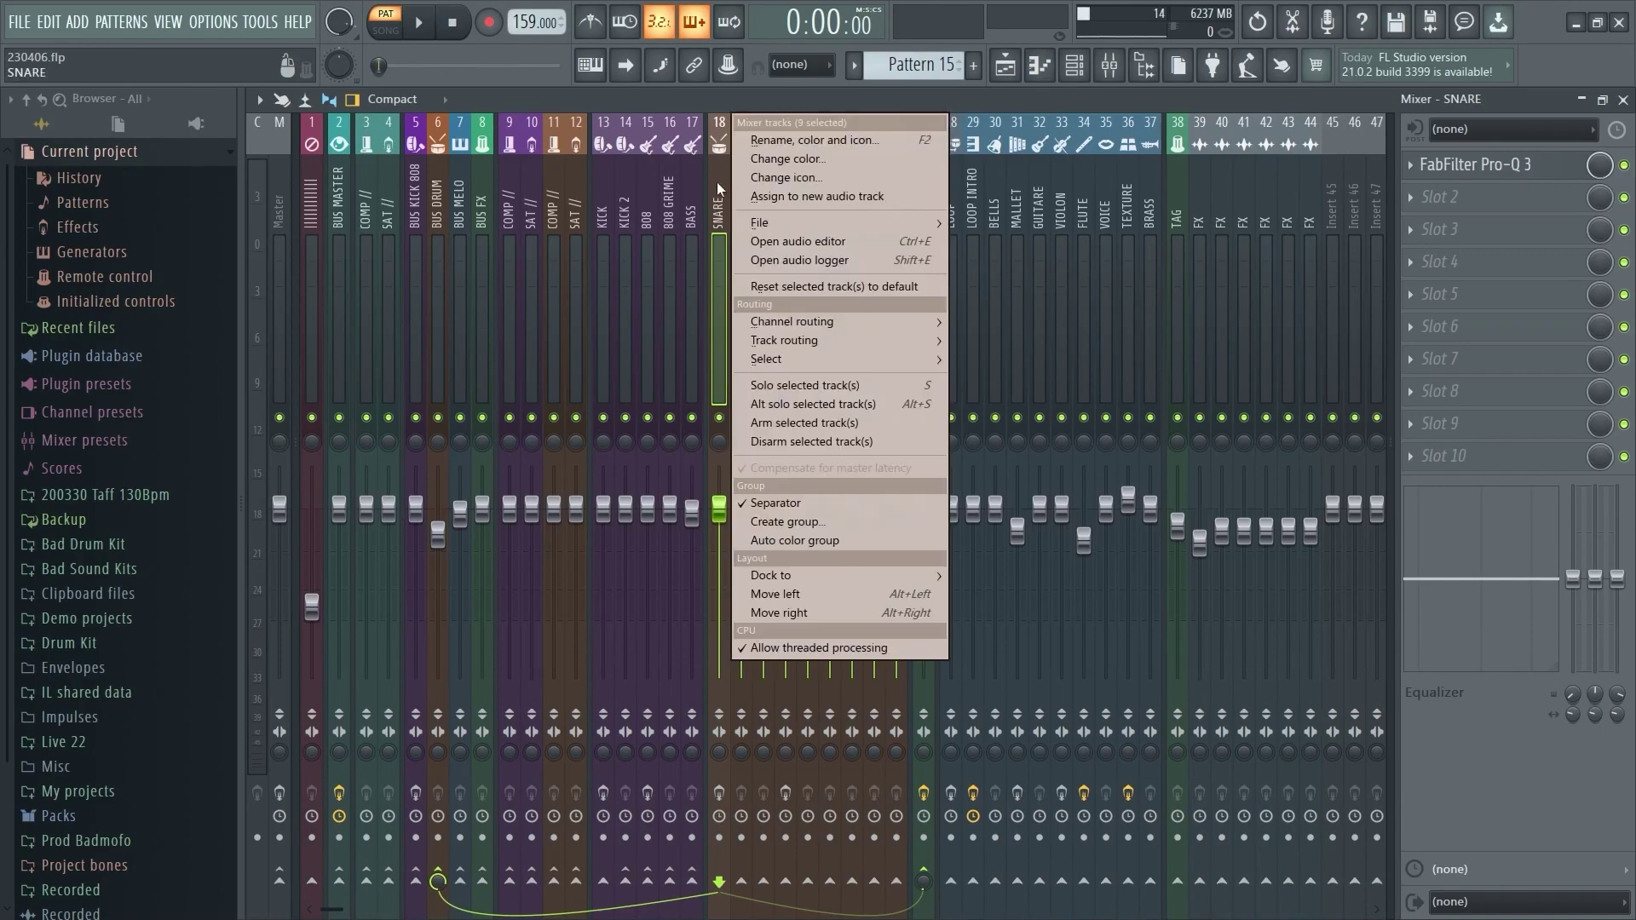
click(768, 496)
right_click(928, 203)
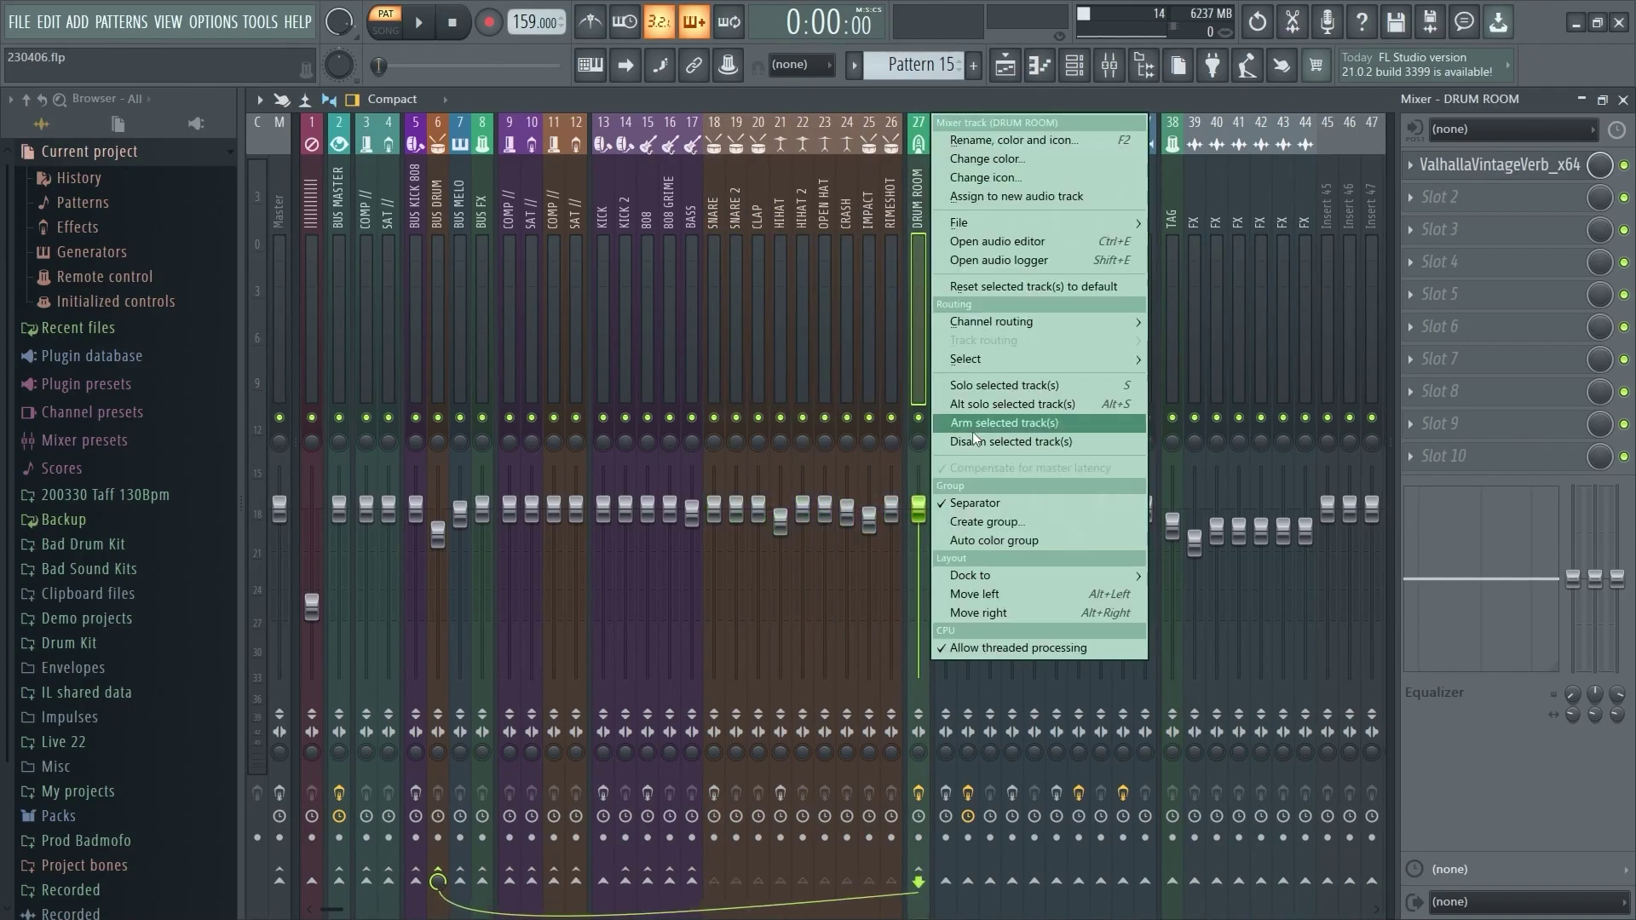
click(963, 493)
Step: Create a group from the nine mixer tracks SNARE to RIMESHOT and check its tracks
drag(720, 181, 891, 213)
right_click(842, 201)
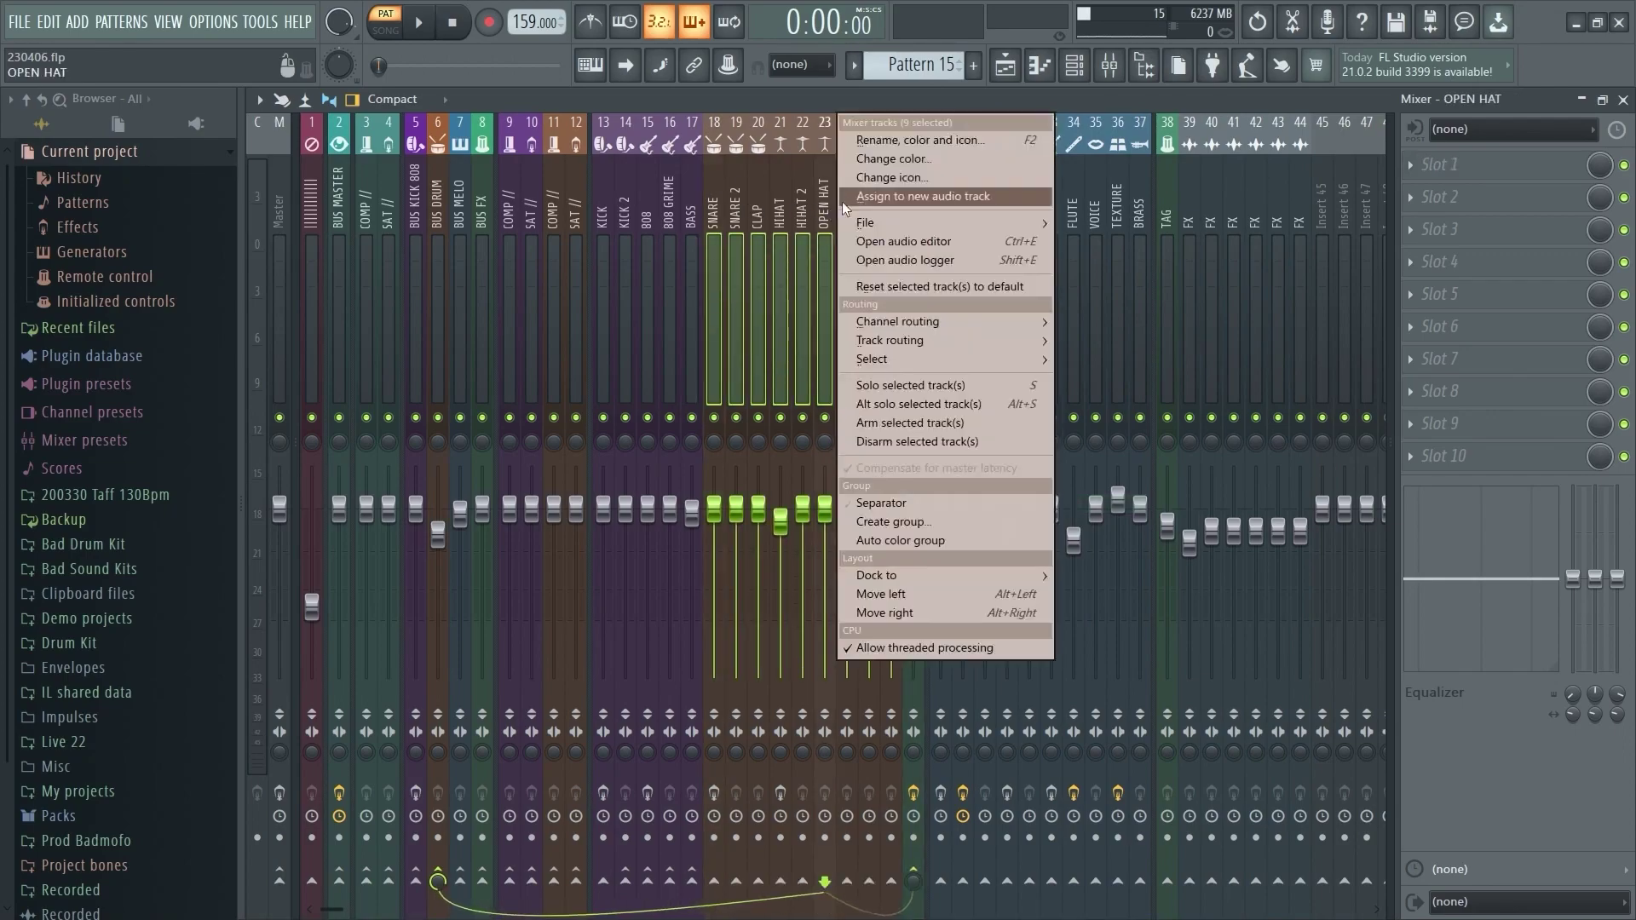
click(862, 523)
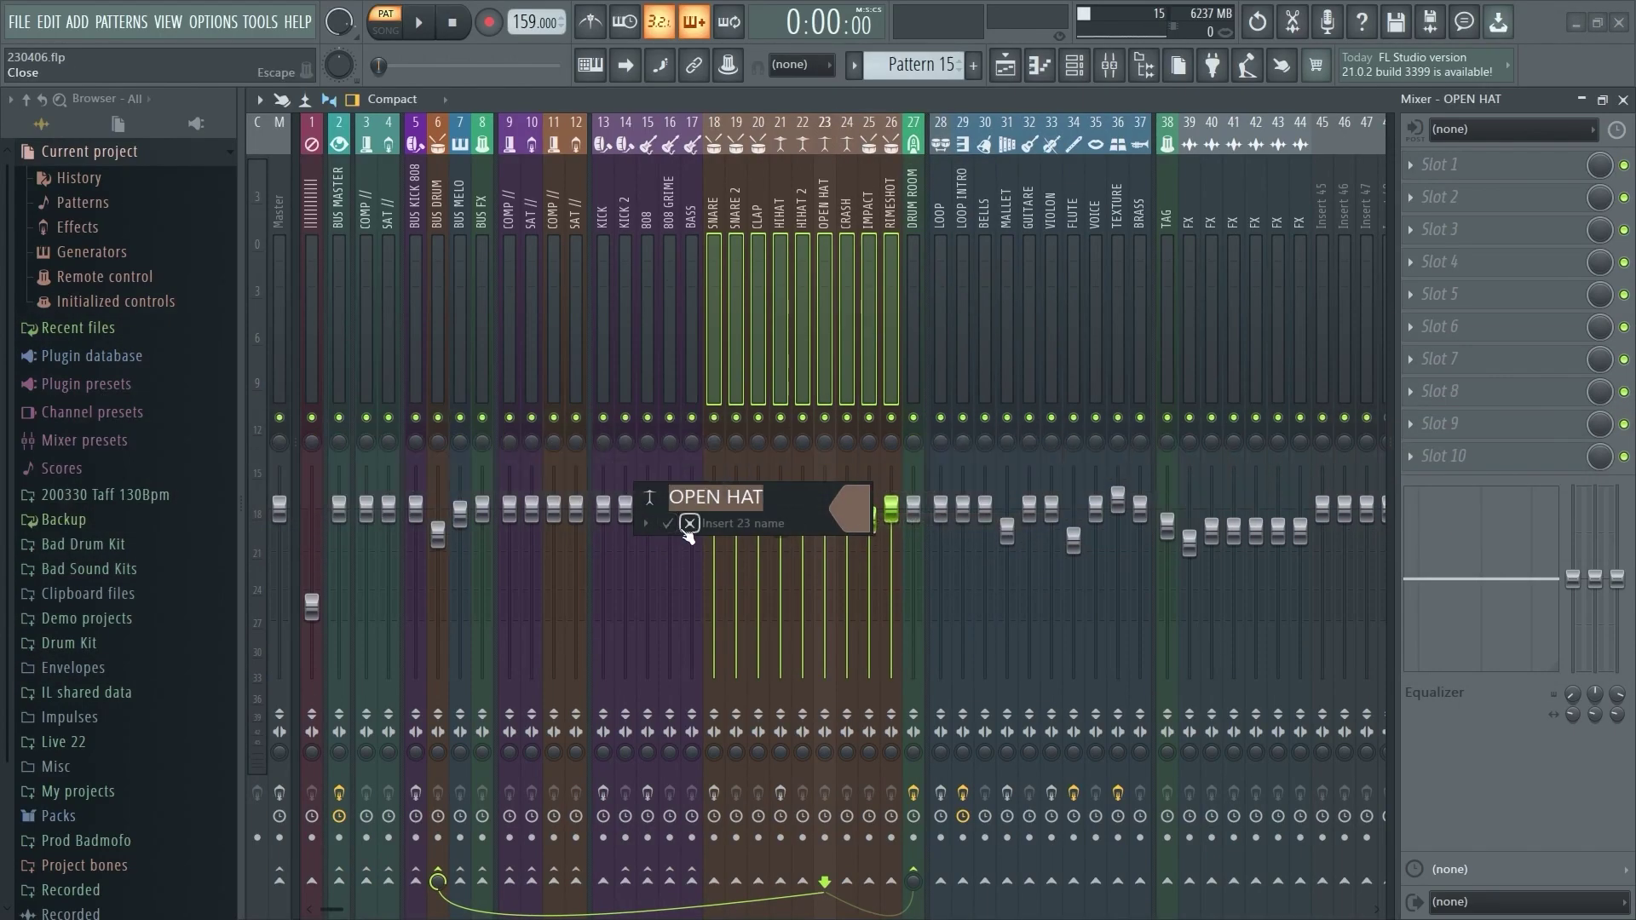
click(667, 523)
click(763, 196)
click(895, 185)
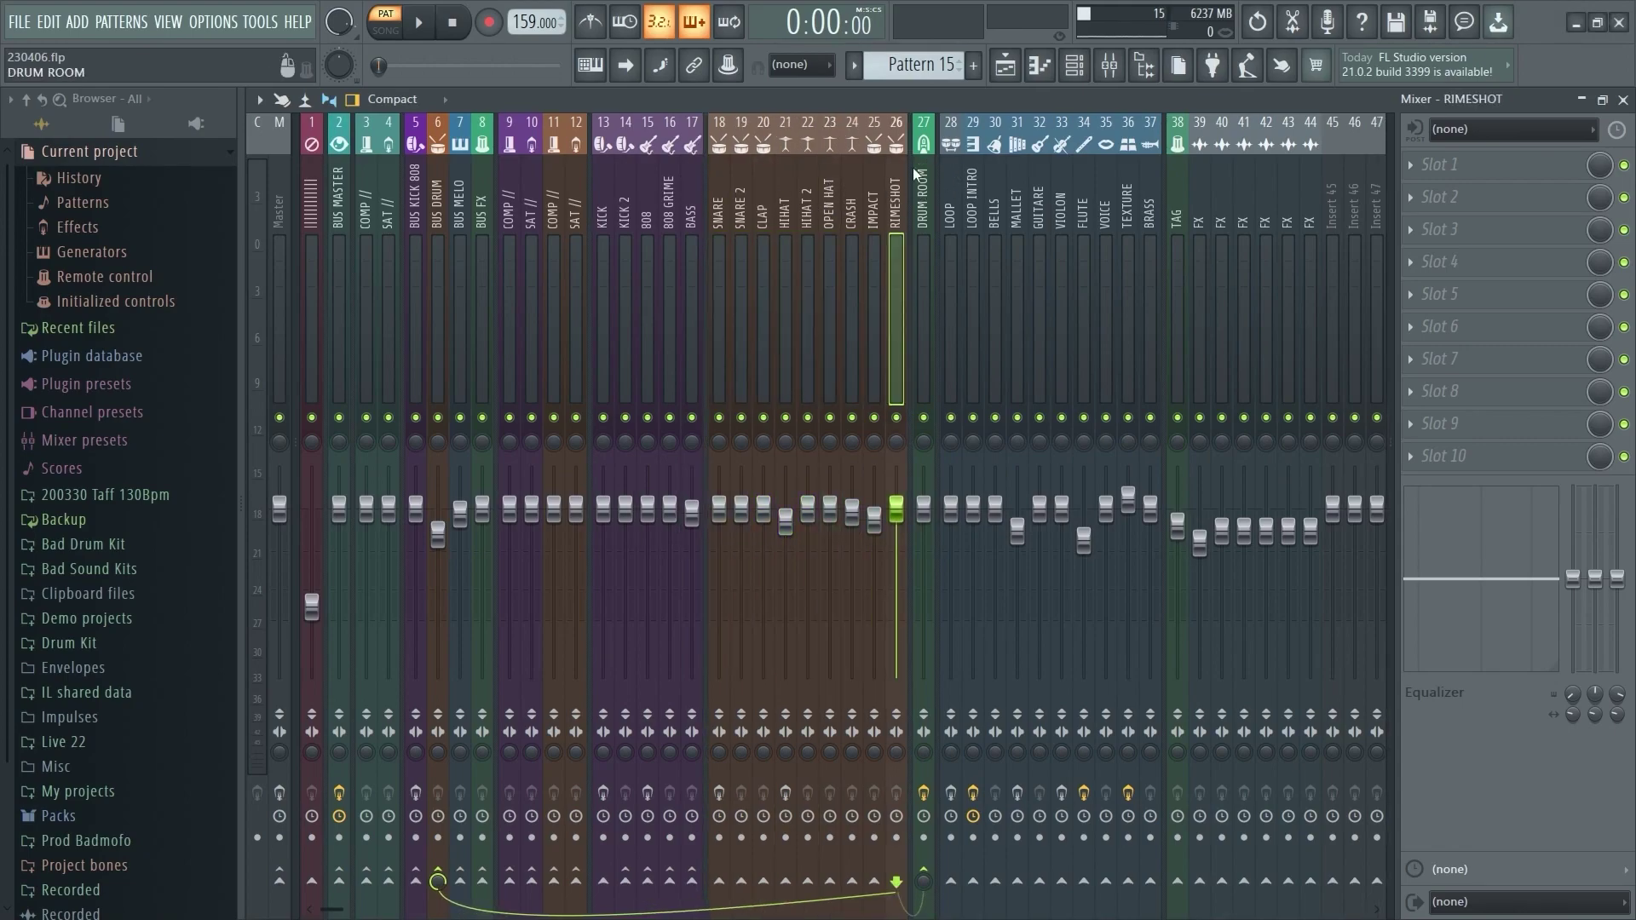
Step: Open the name, color and icon editor for the SNARE mixer track twice, cancelling it each time
click(719, 203)
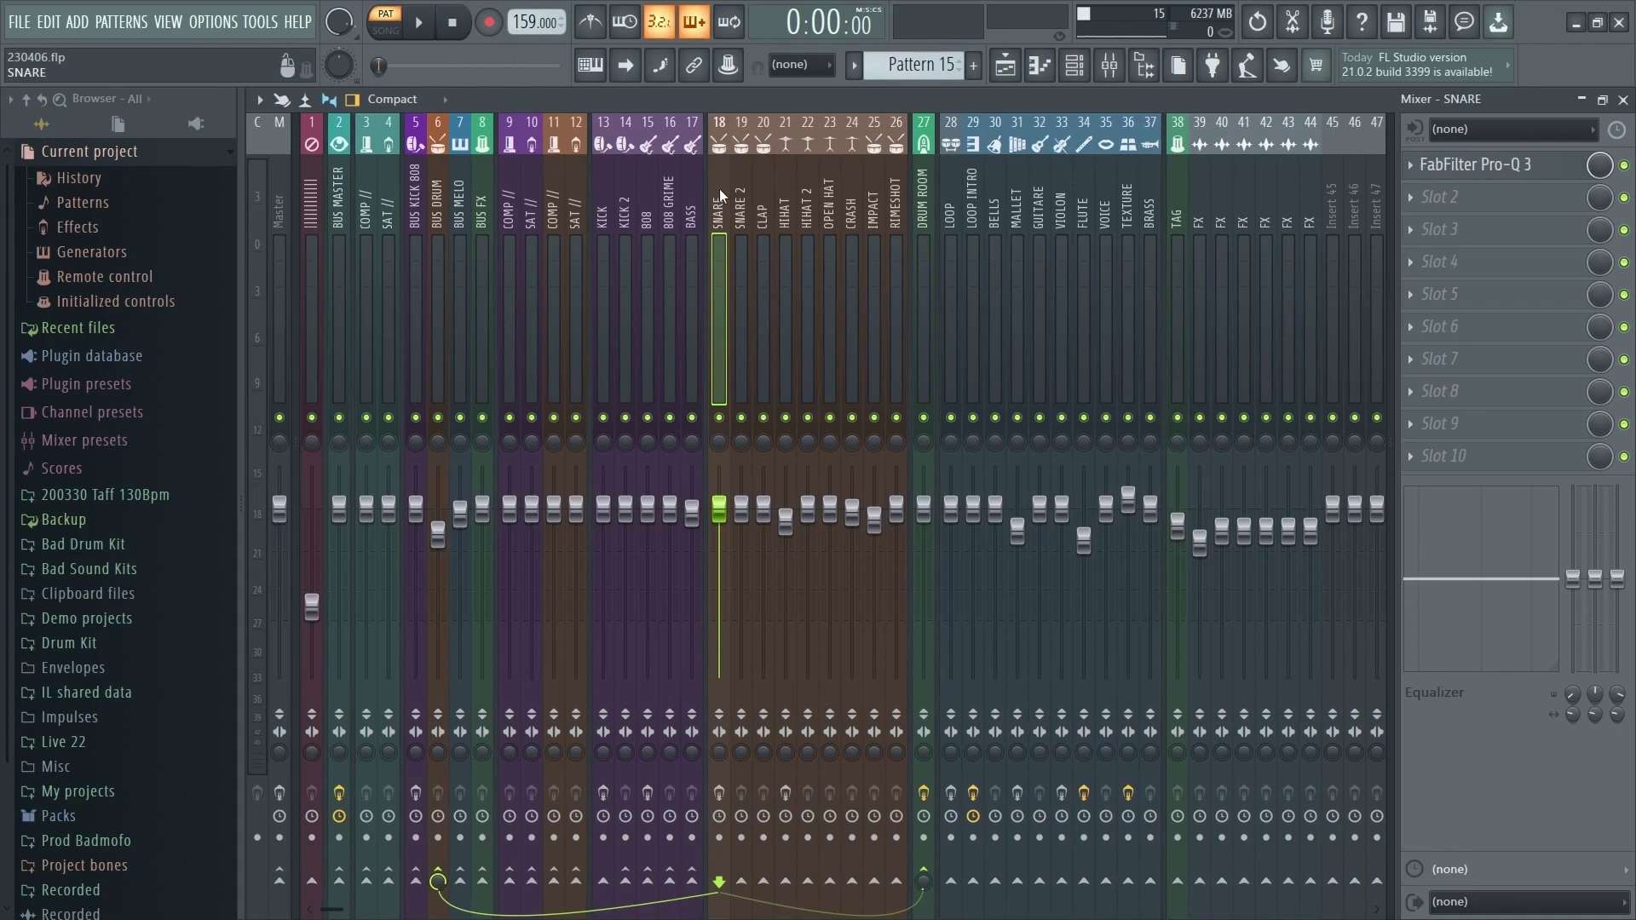
key(F2)
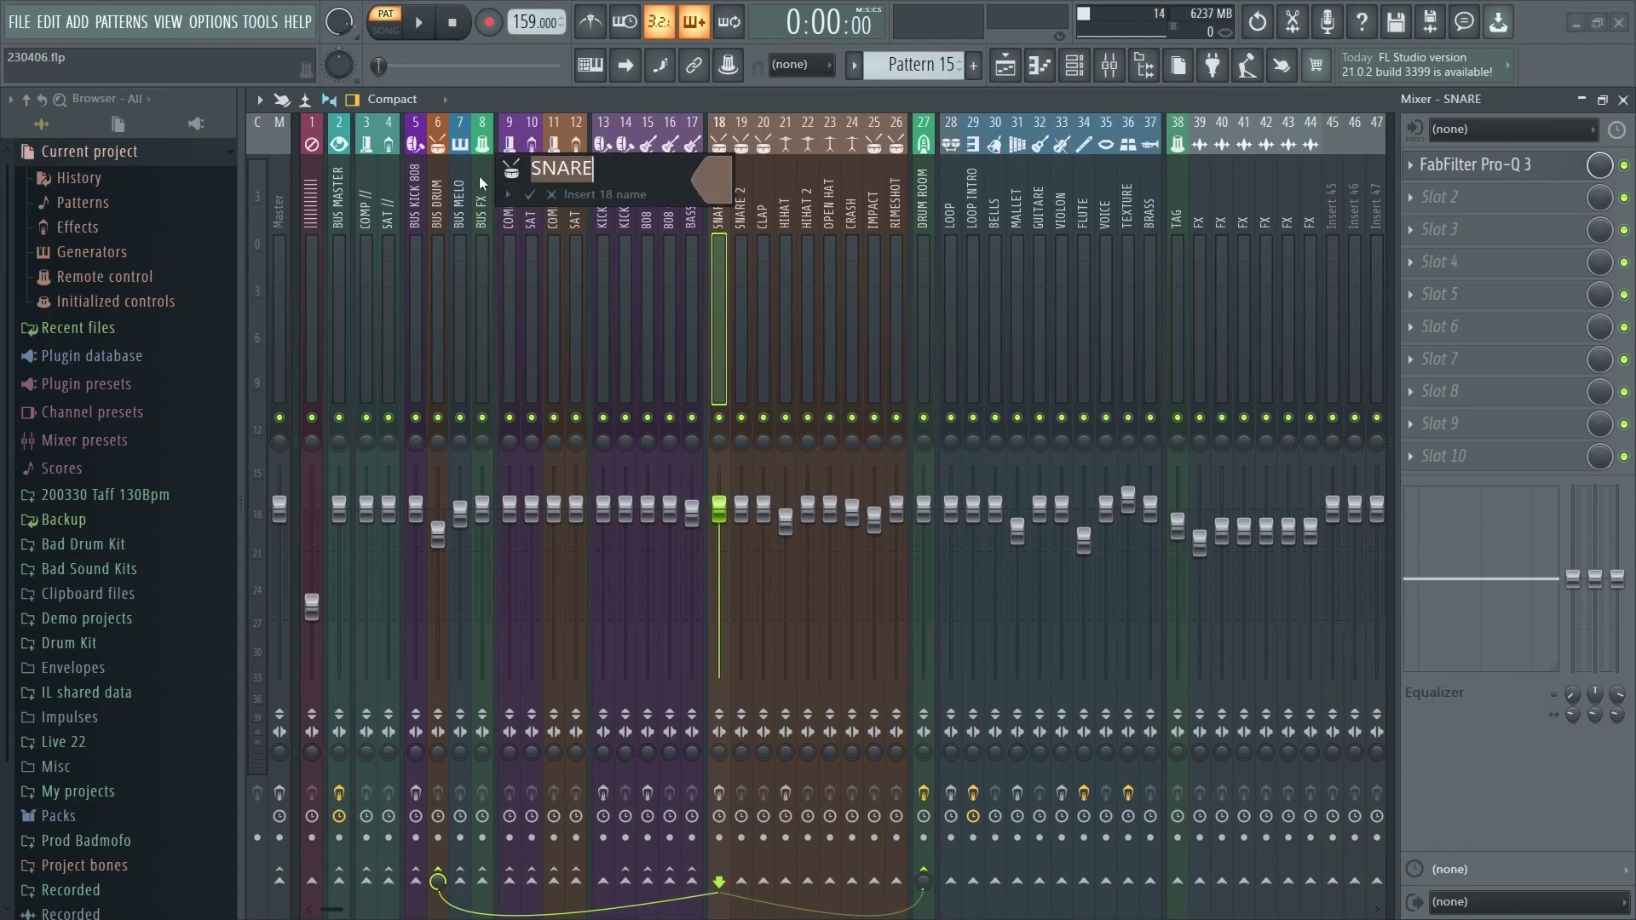
click(551, 195)
key(F2)
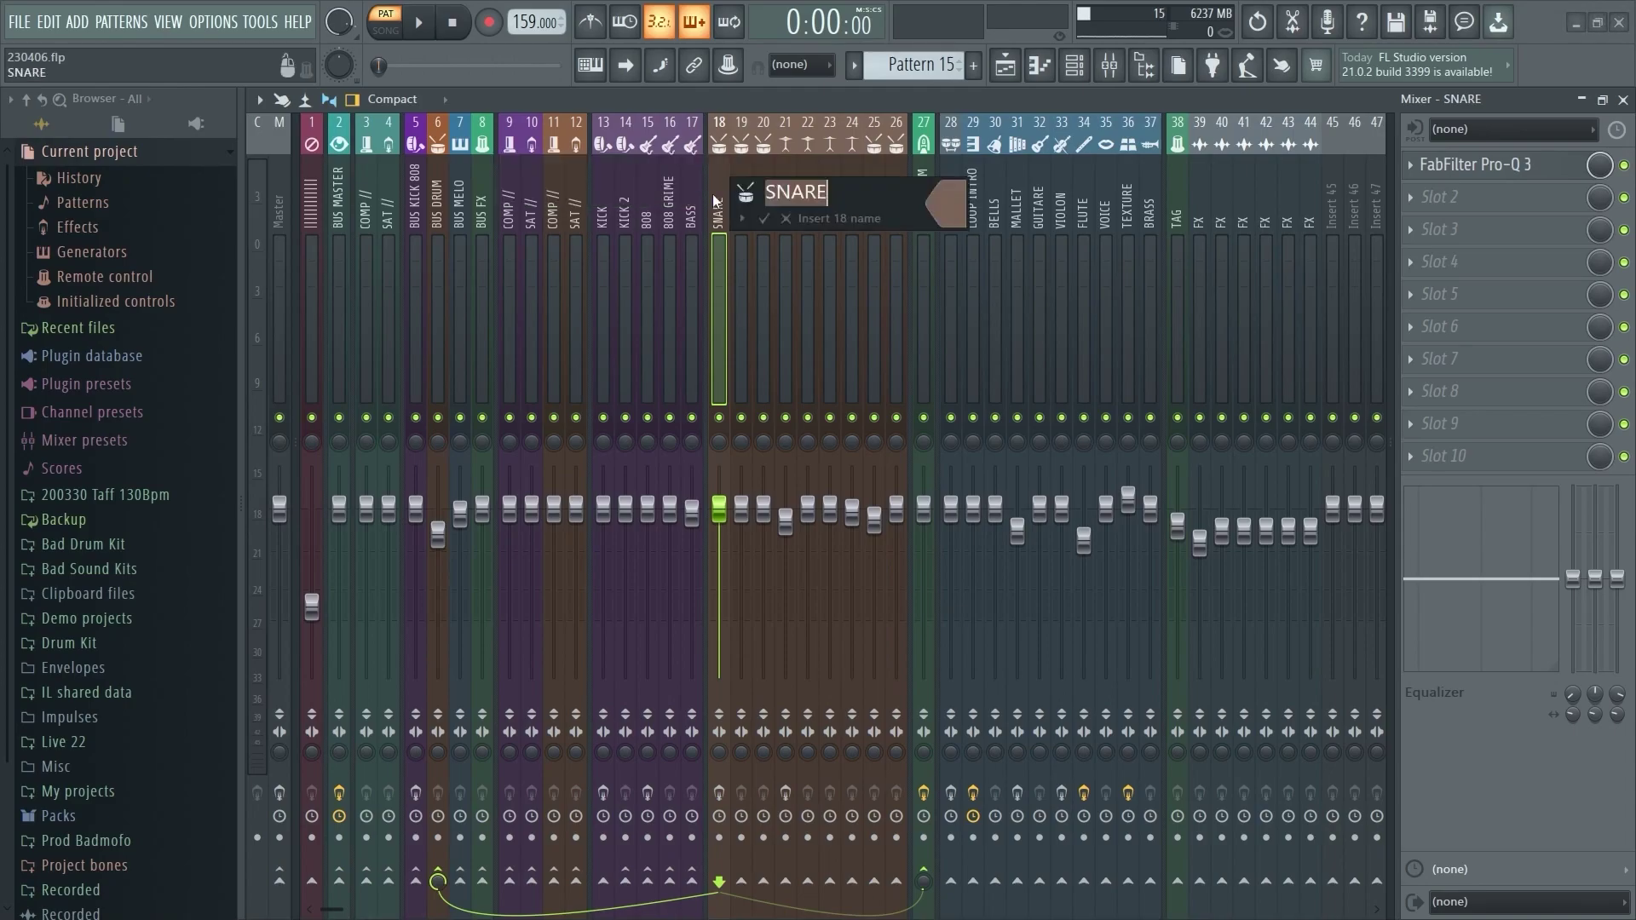
click(787, 218)
Step: Select the six tracks SNARE to OPEN HAT, open their shared rename editor and cancel it
drag(718, 189, 832, 196)
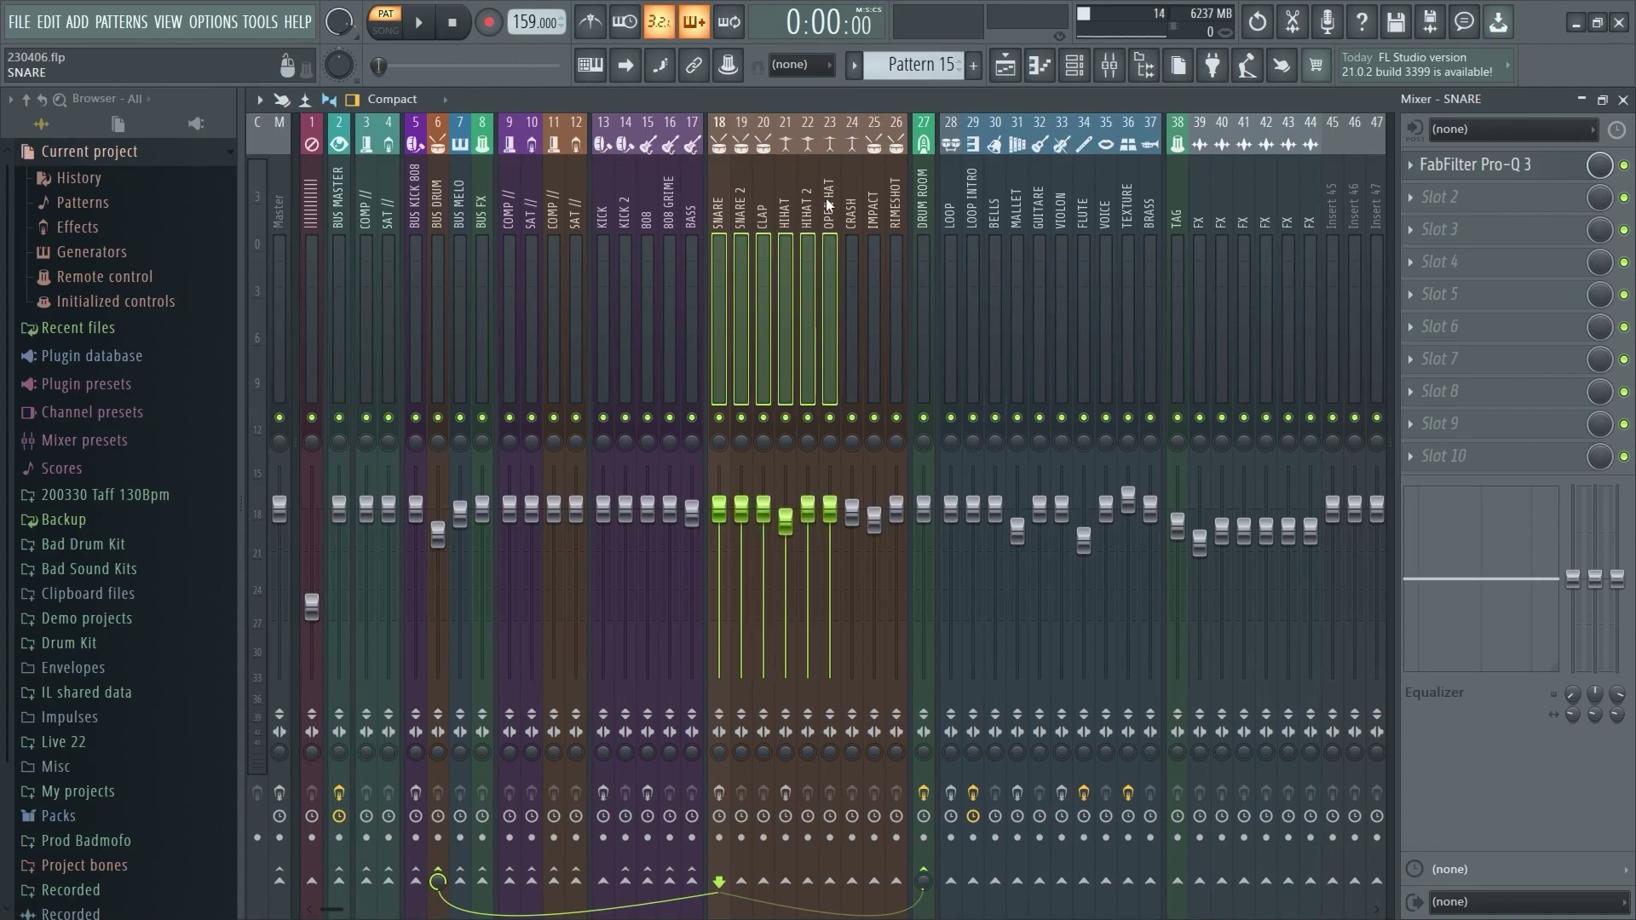
middle_click(747, 200)
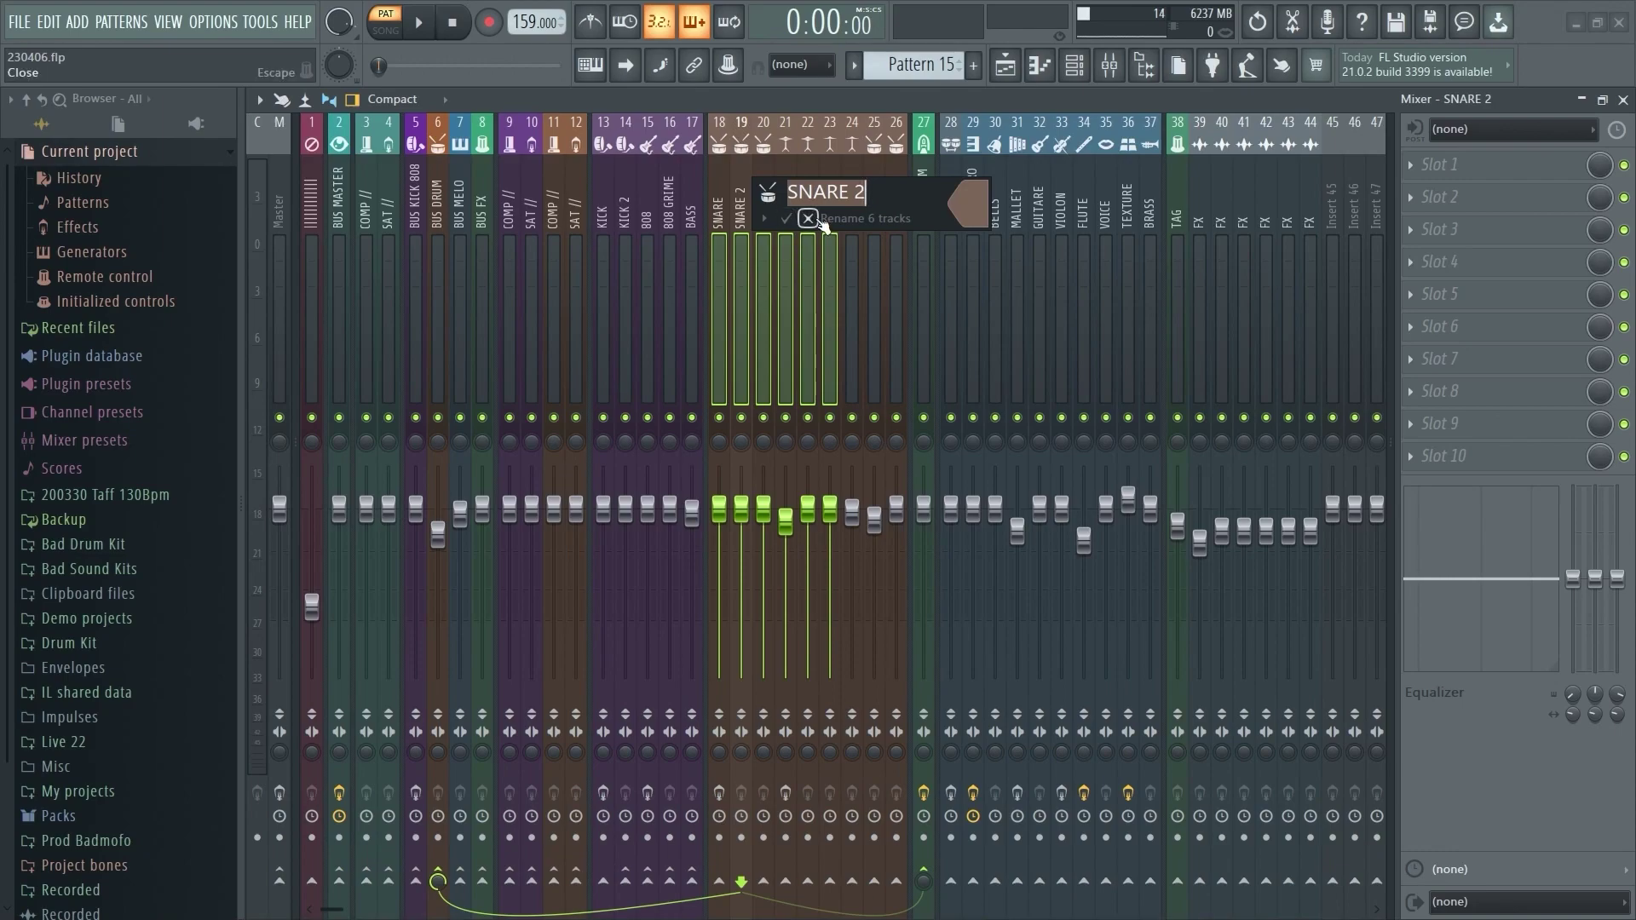
click(812, 218)
Step: Copy the HIHAT track's mixer state, including its effects, onto the CLAP track
click(784, 182)
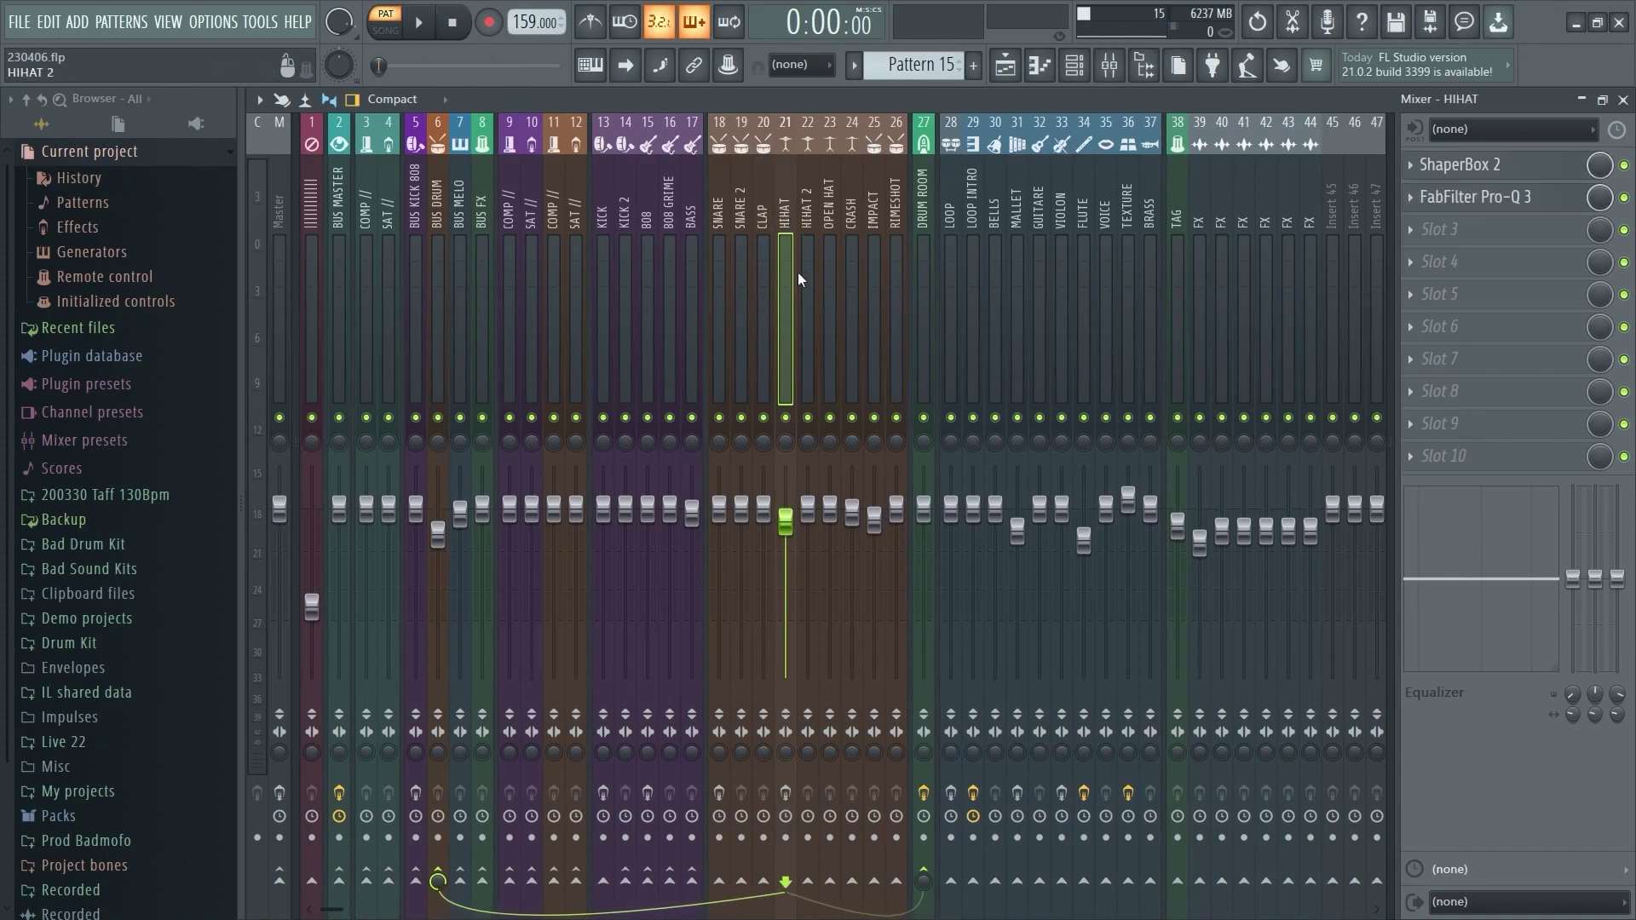
mouse_move(880, 234)
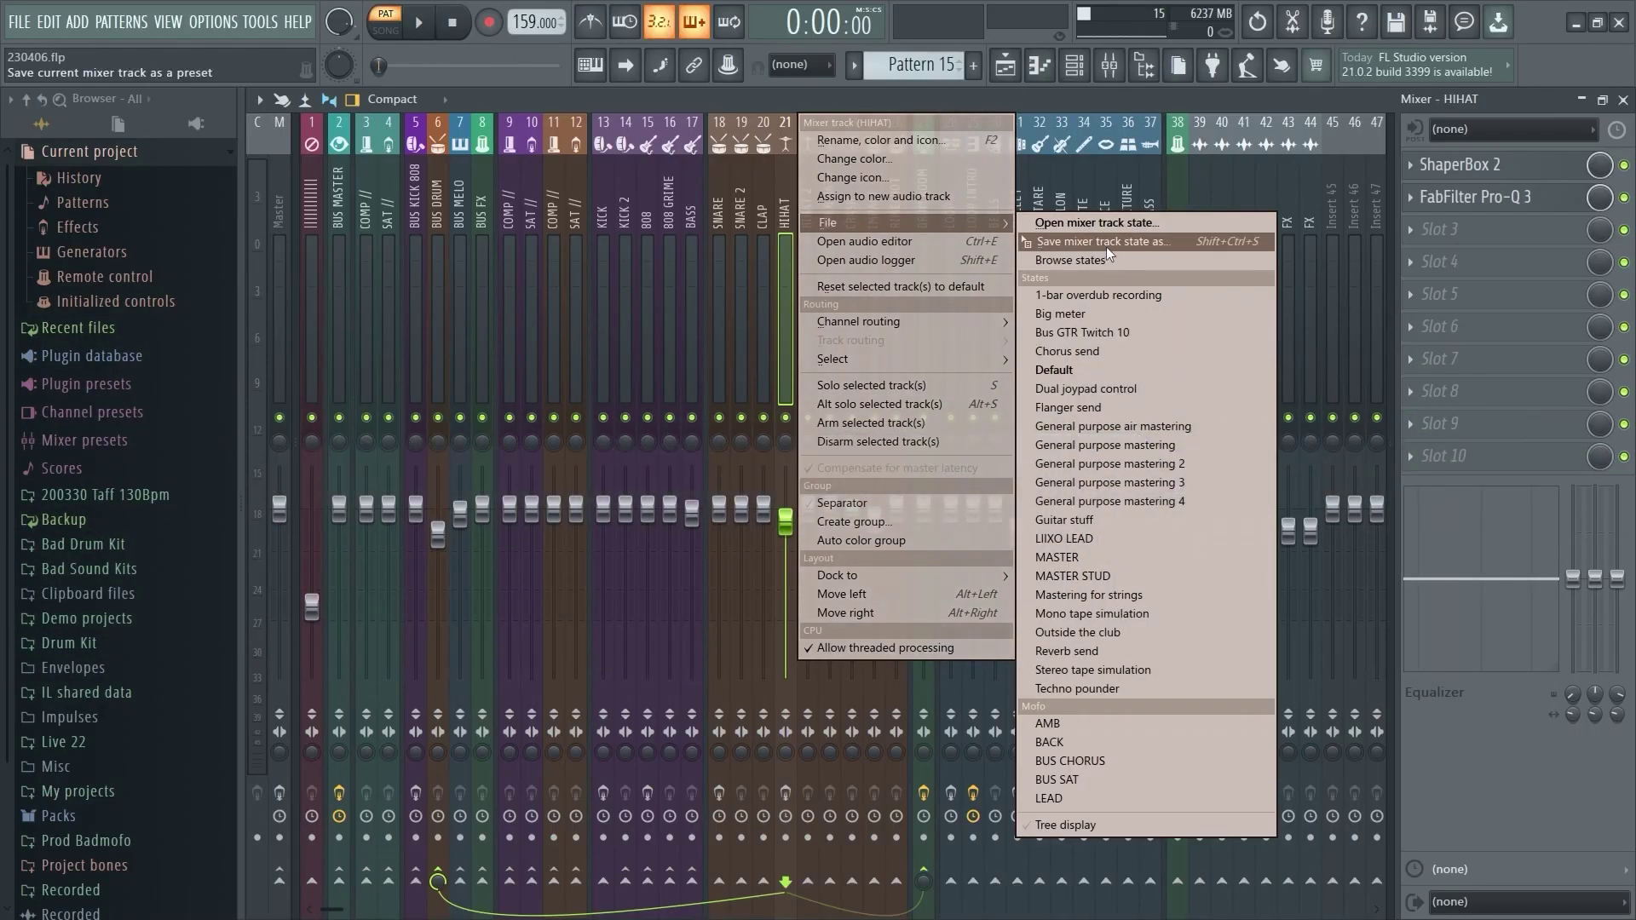
drag(1106, 247, 764, 213)
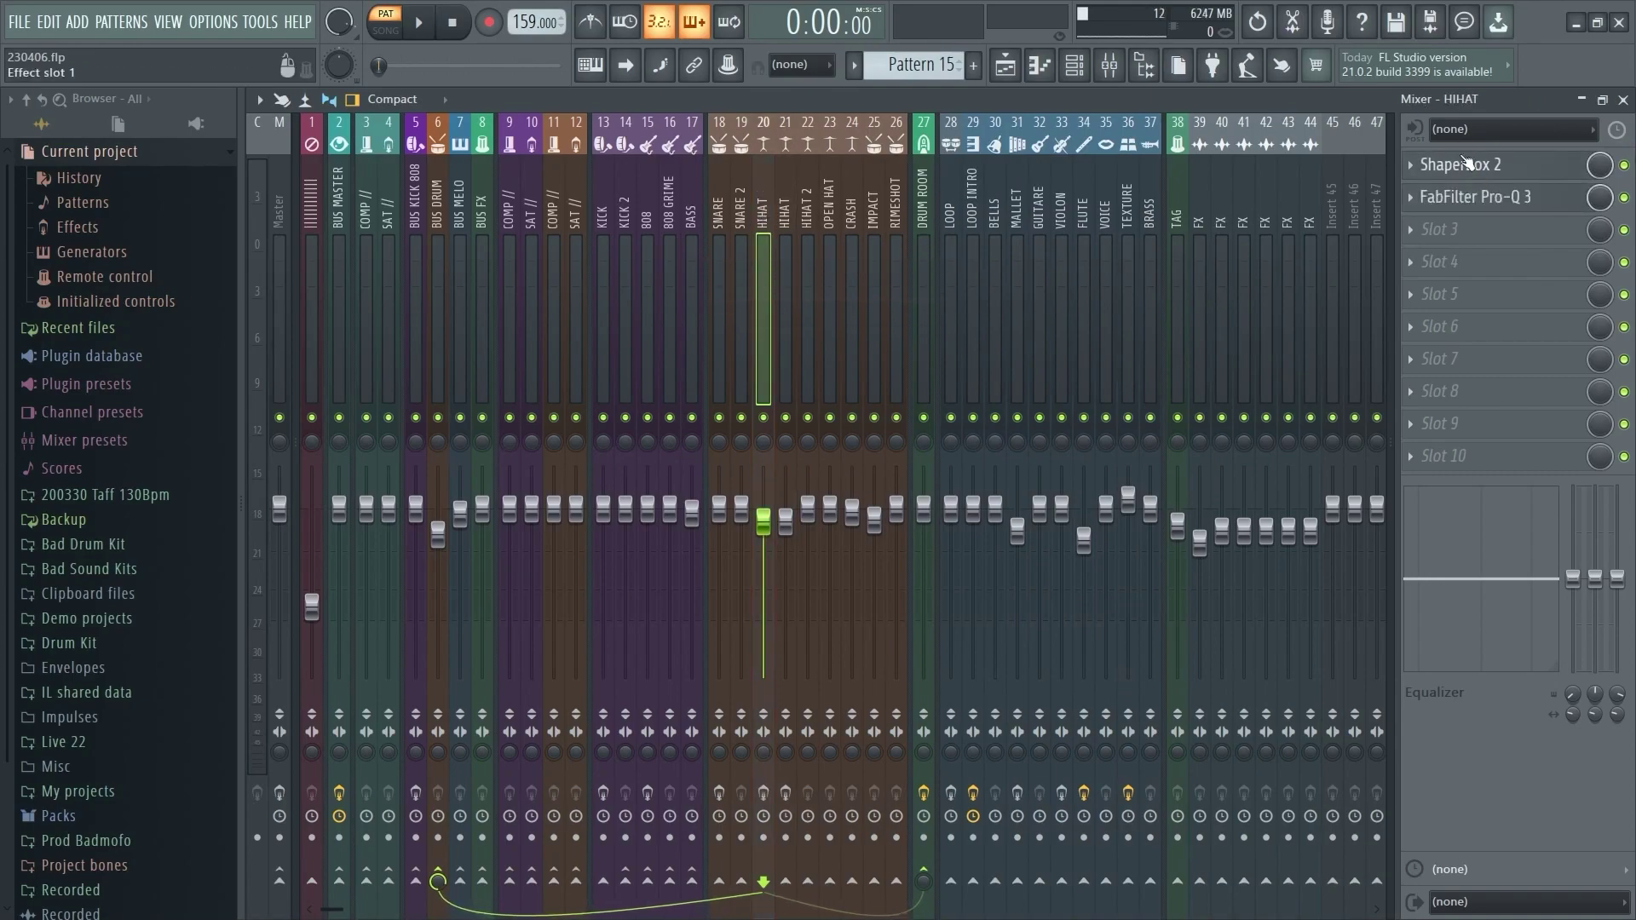
Step: Rename the copied HIHAT track in insert 20 to CLAP
double_click(757, 197)
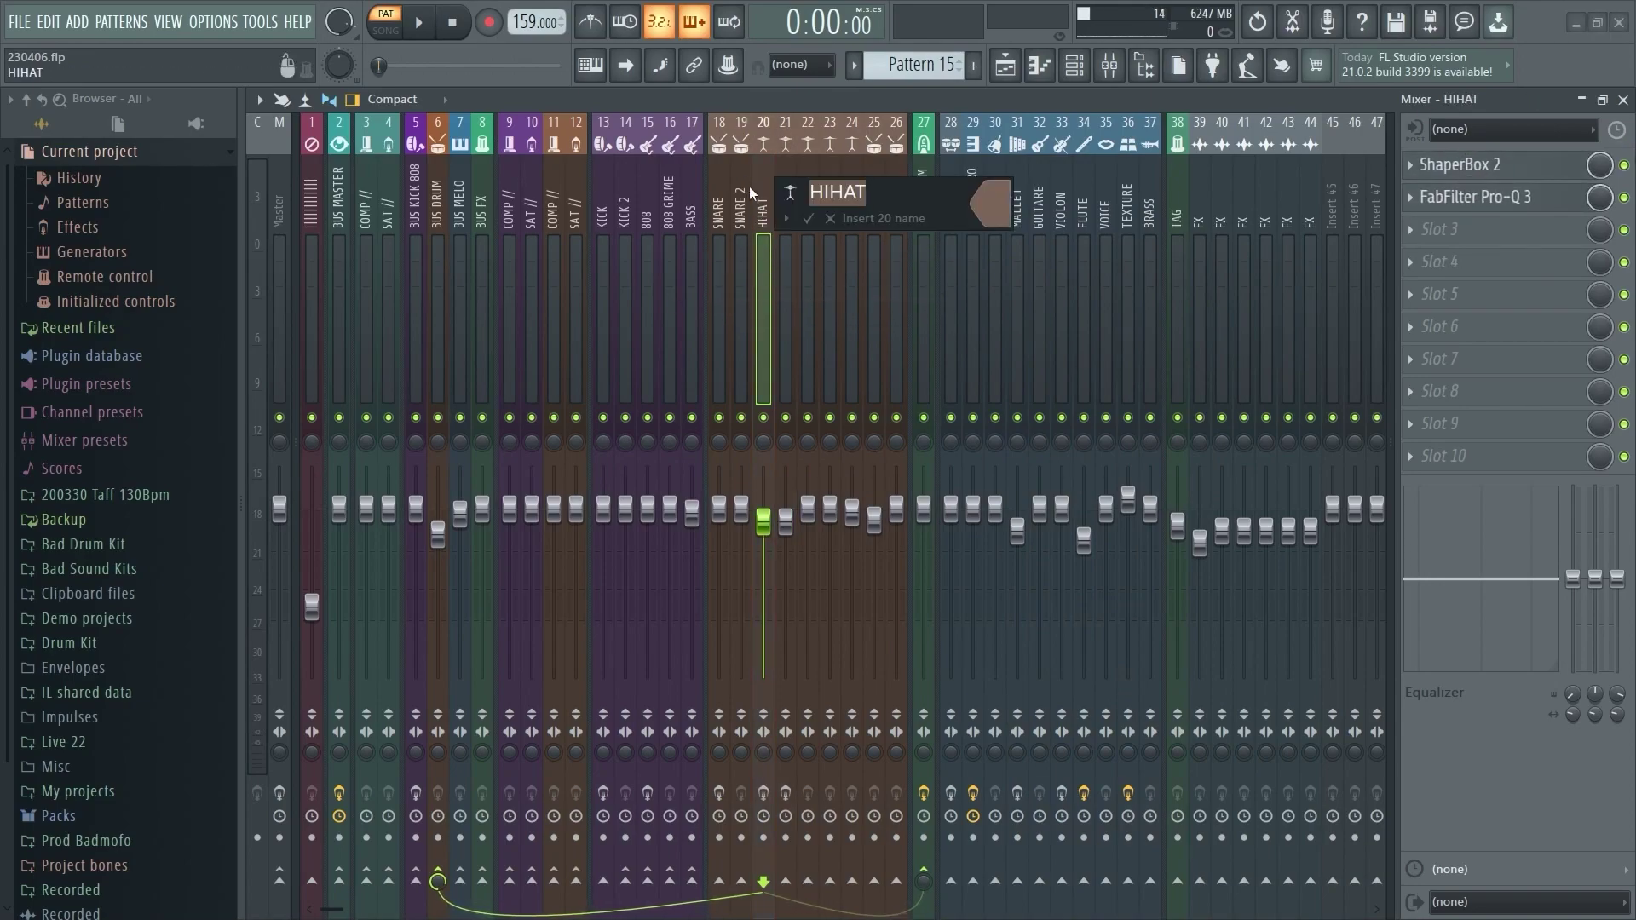
text(CL)
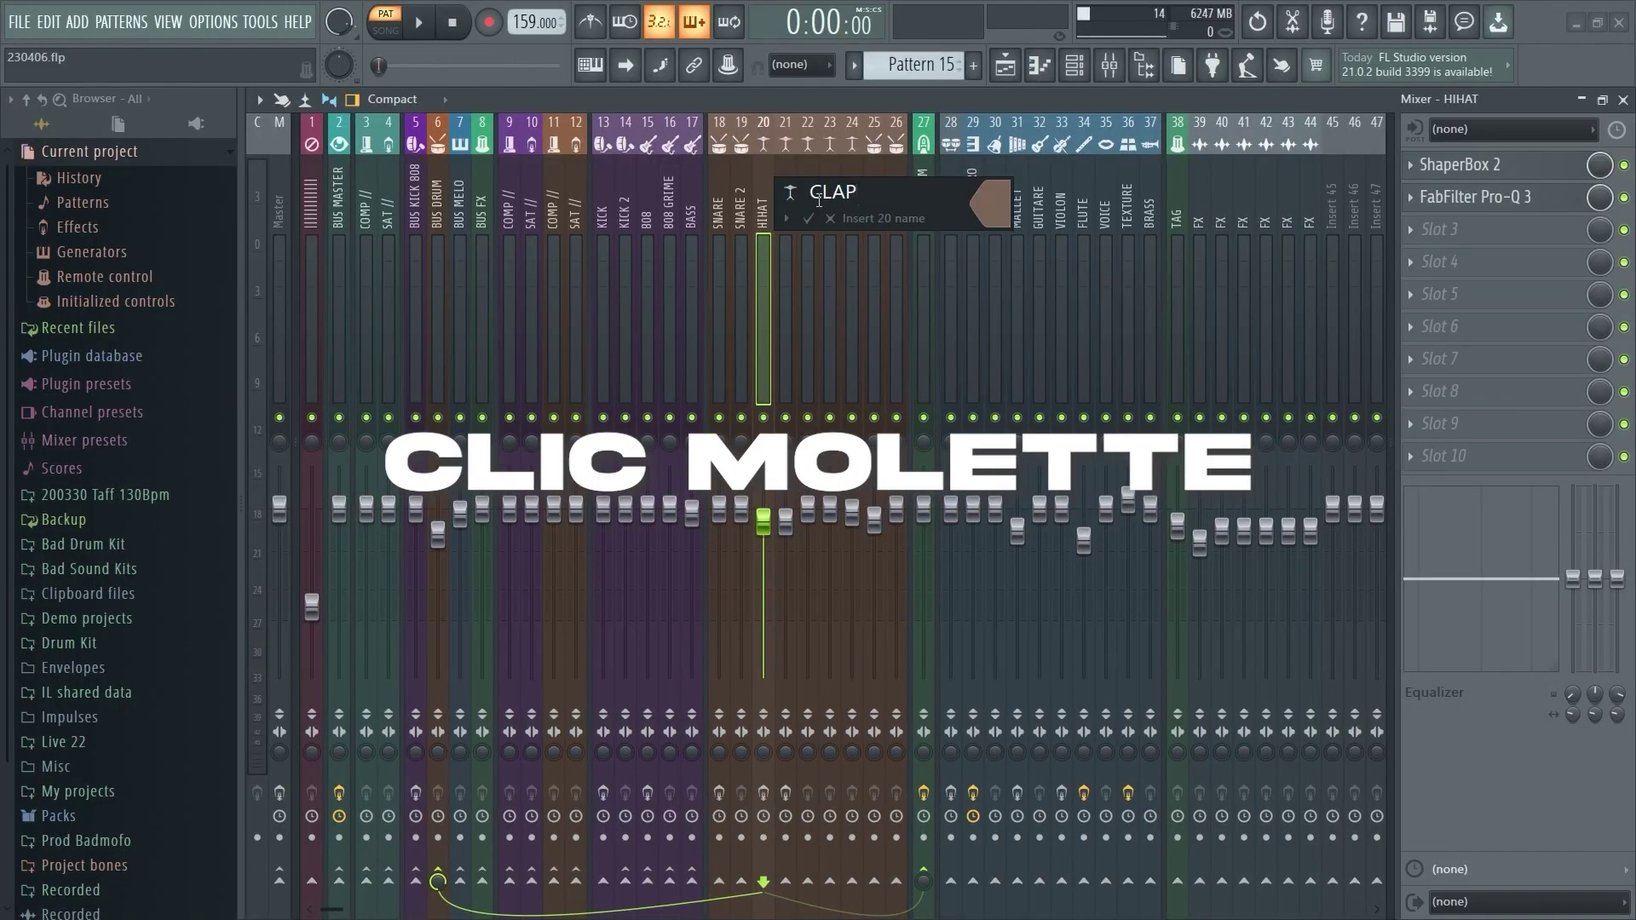
text(AP)
key(Return)
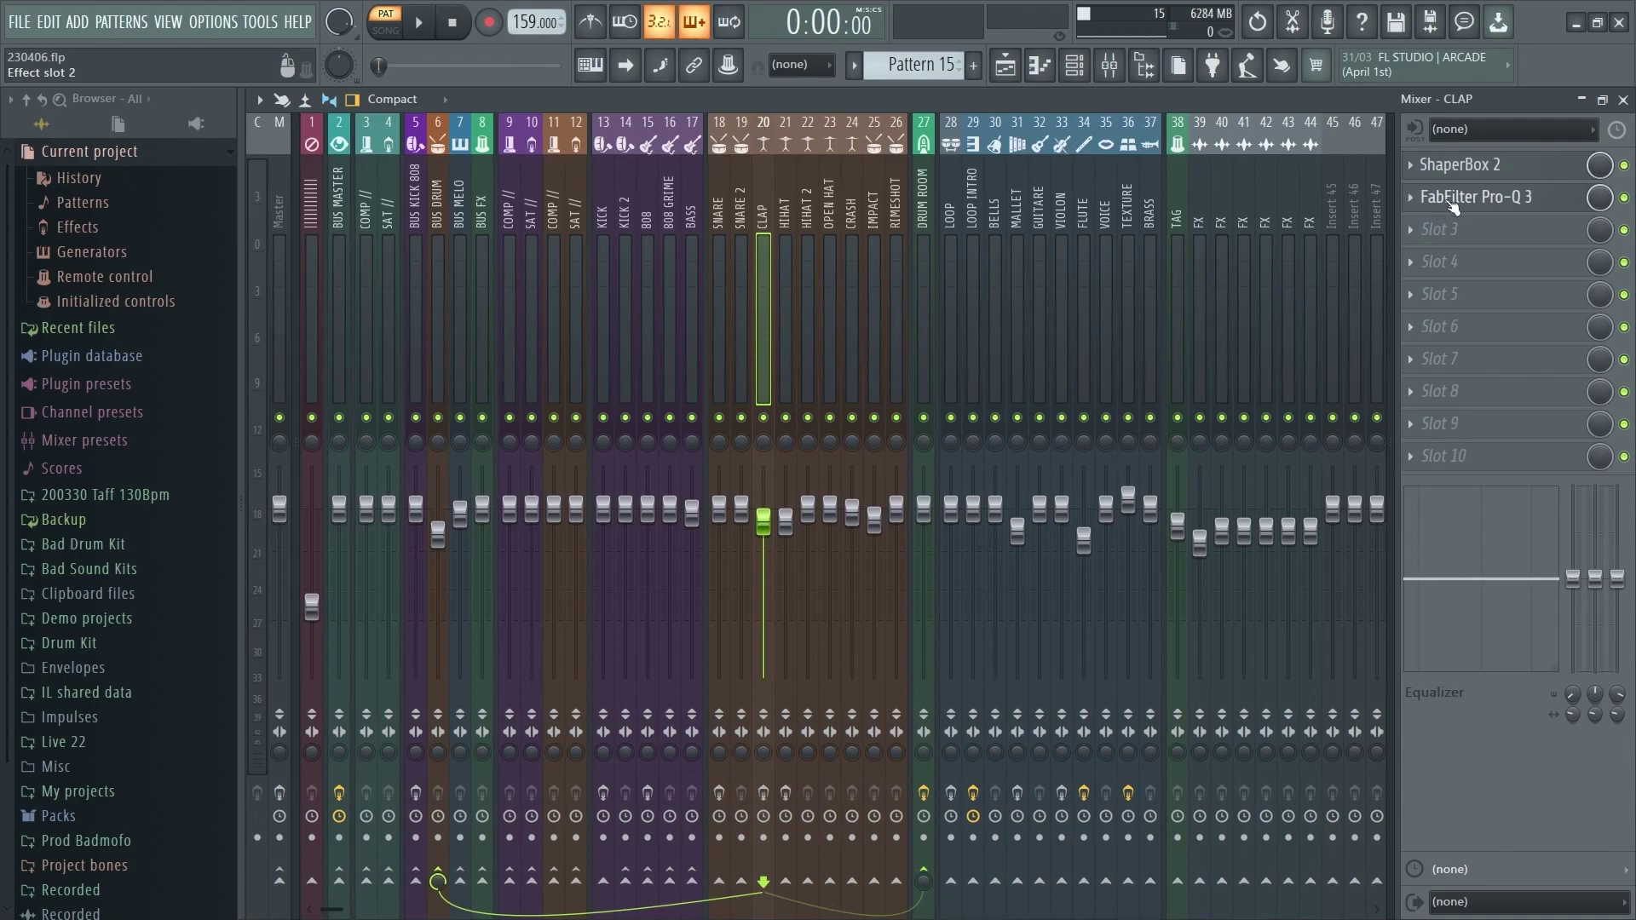
Step: Move FabFilter Pro-Q 3 above ShaperBox 2 on the CLAP mixer track, and delete ShaperBox 2 from its second slot
drag(1453, 207, 1453, 169)
click(1412, 203)
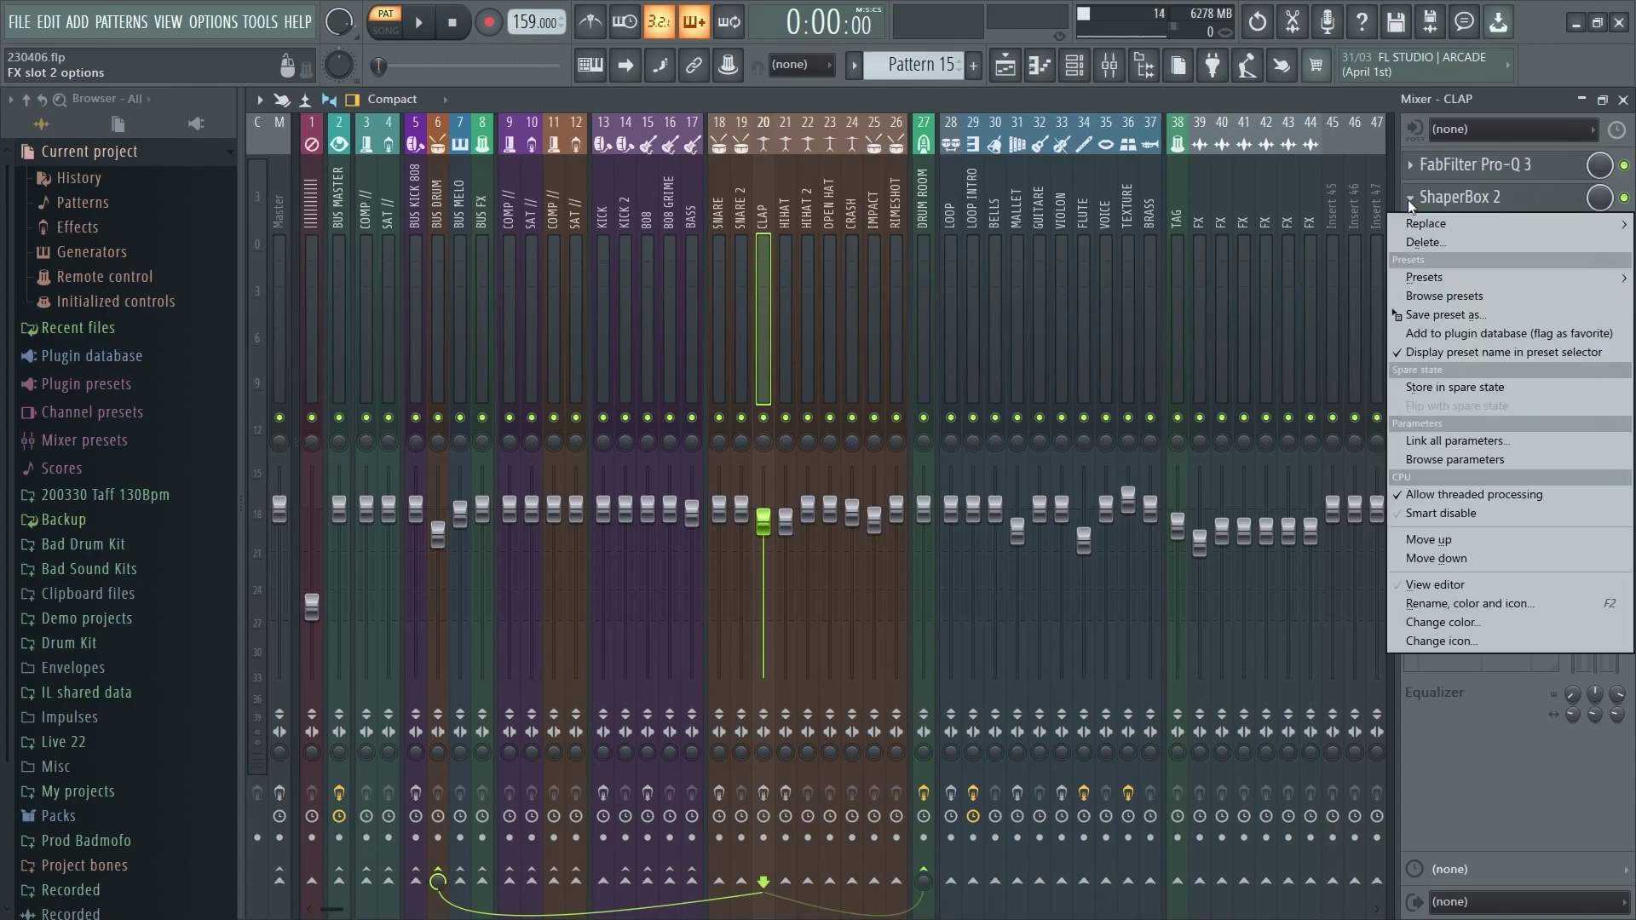
click(1439, 182)
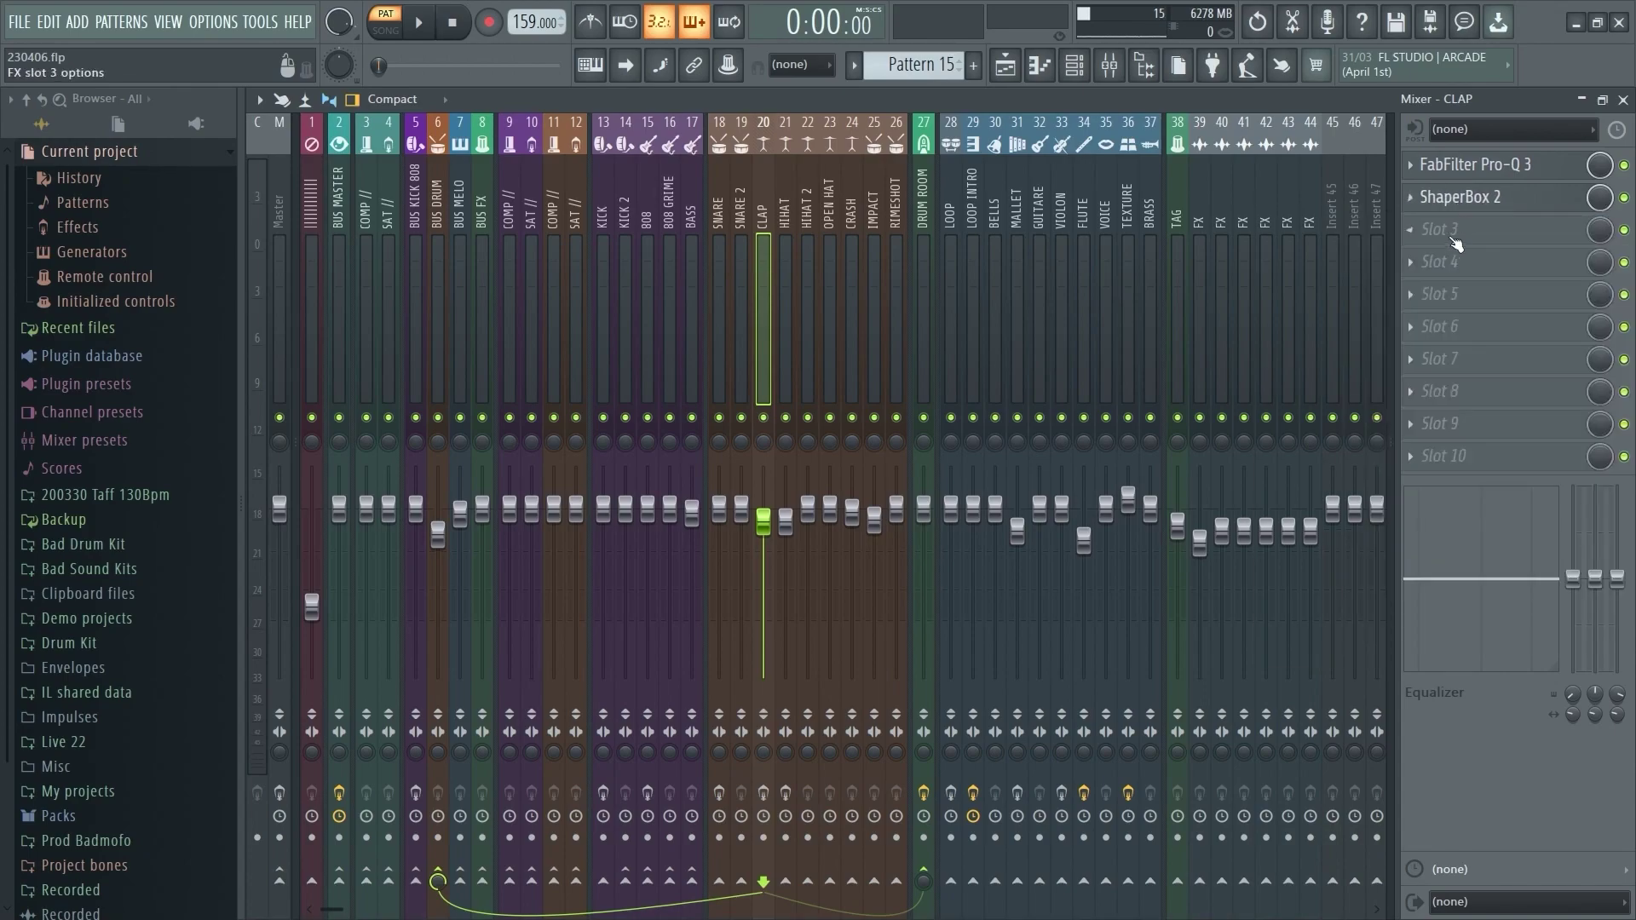
click(1412, 202)
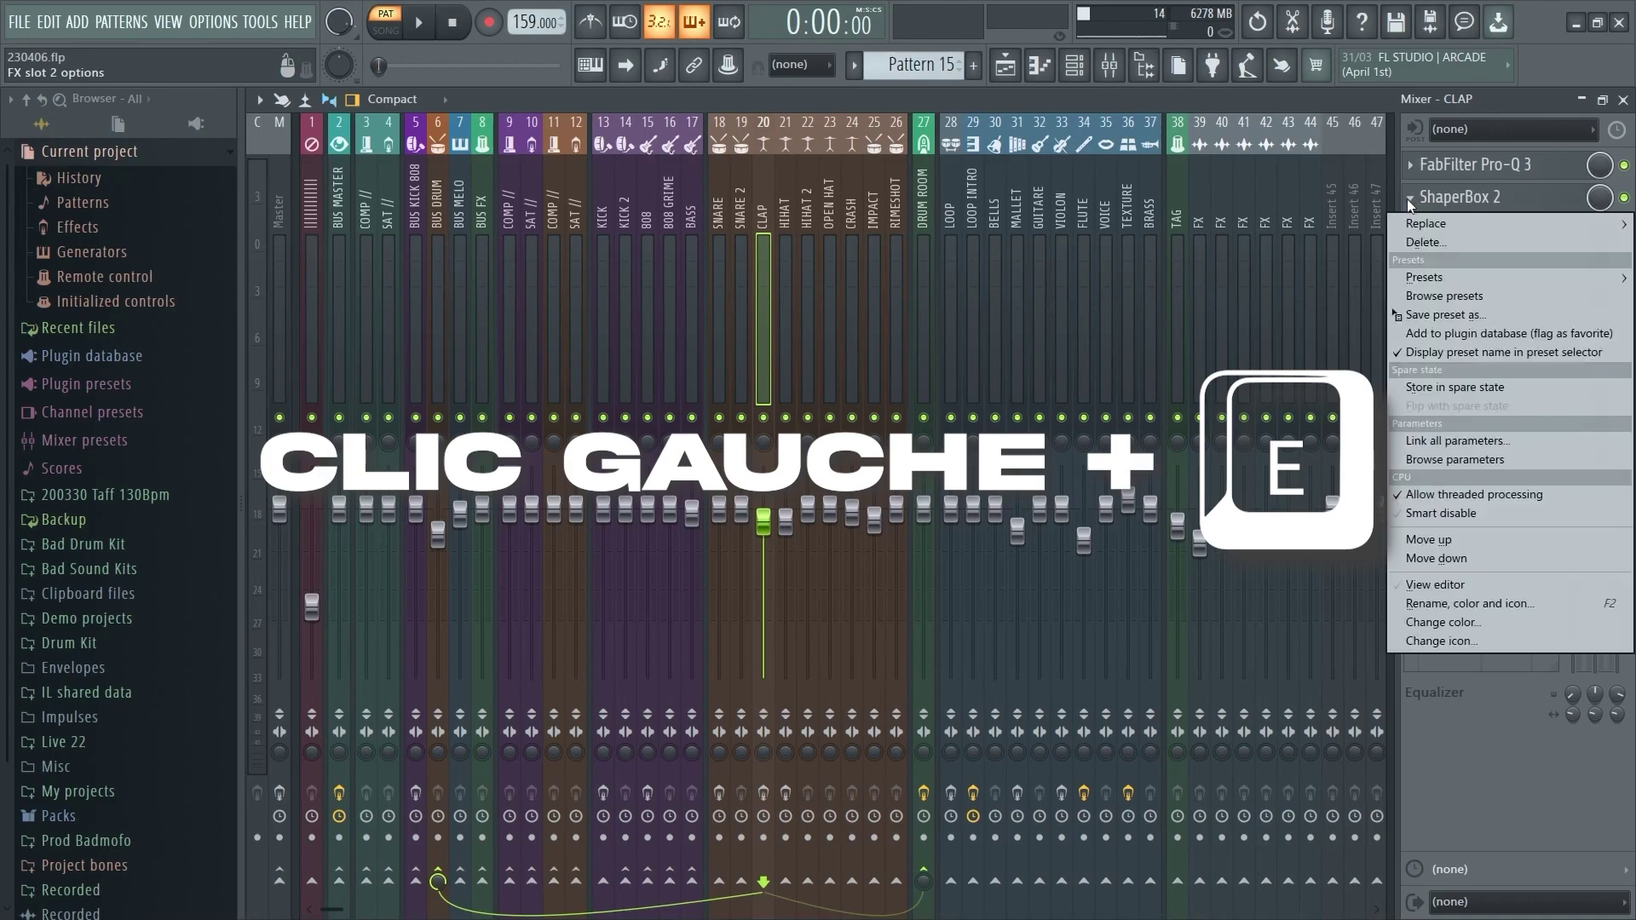
key(e)
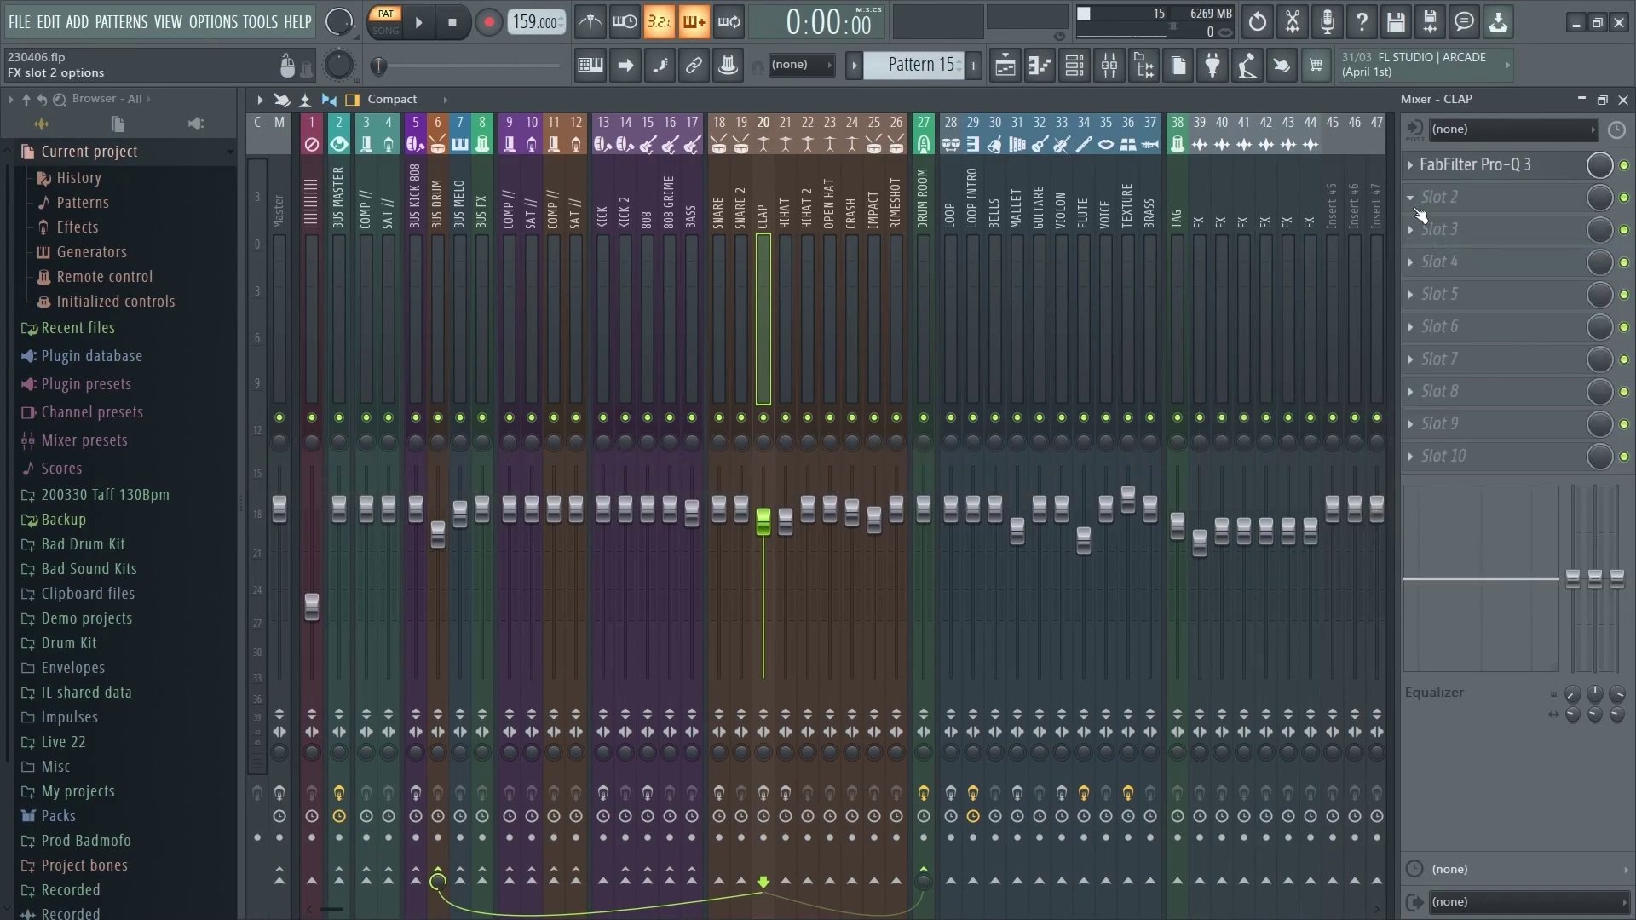
Step: Load Edison into the CLAP track's second effect slot, hide its window and briefly play the pattern
key(shift+e)
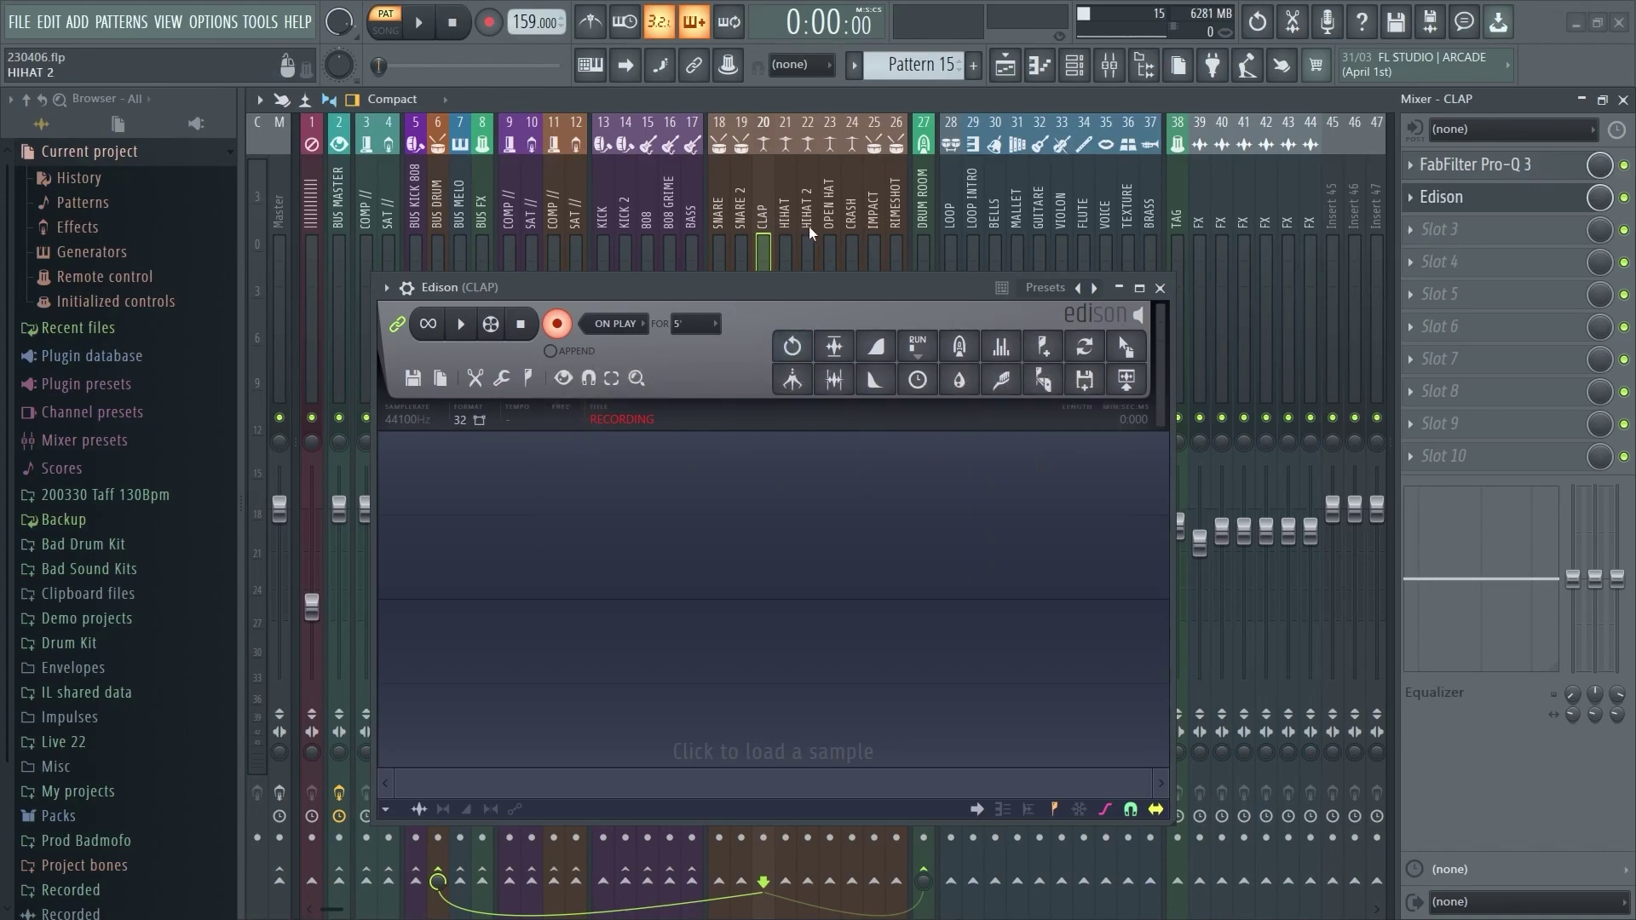
click(785, 252)
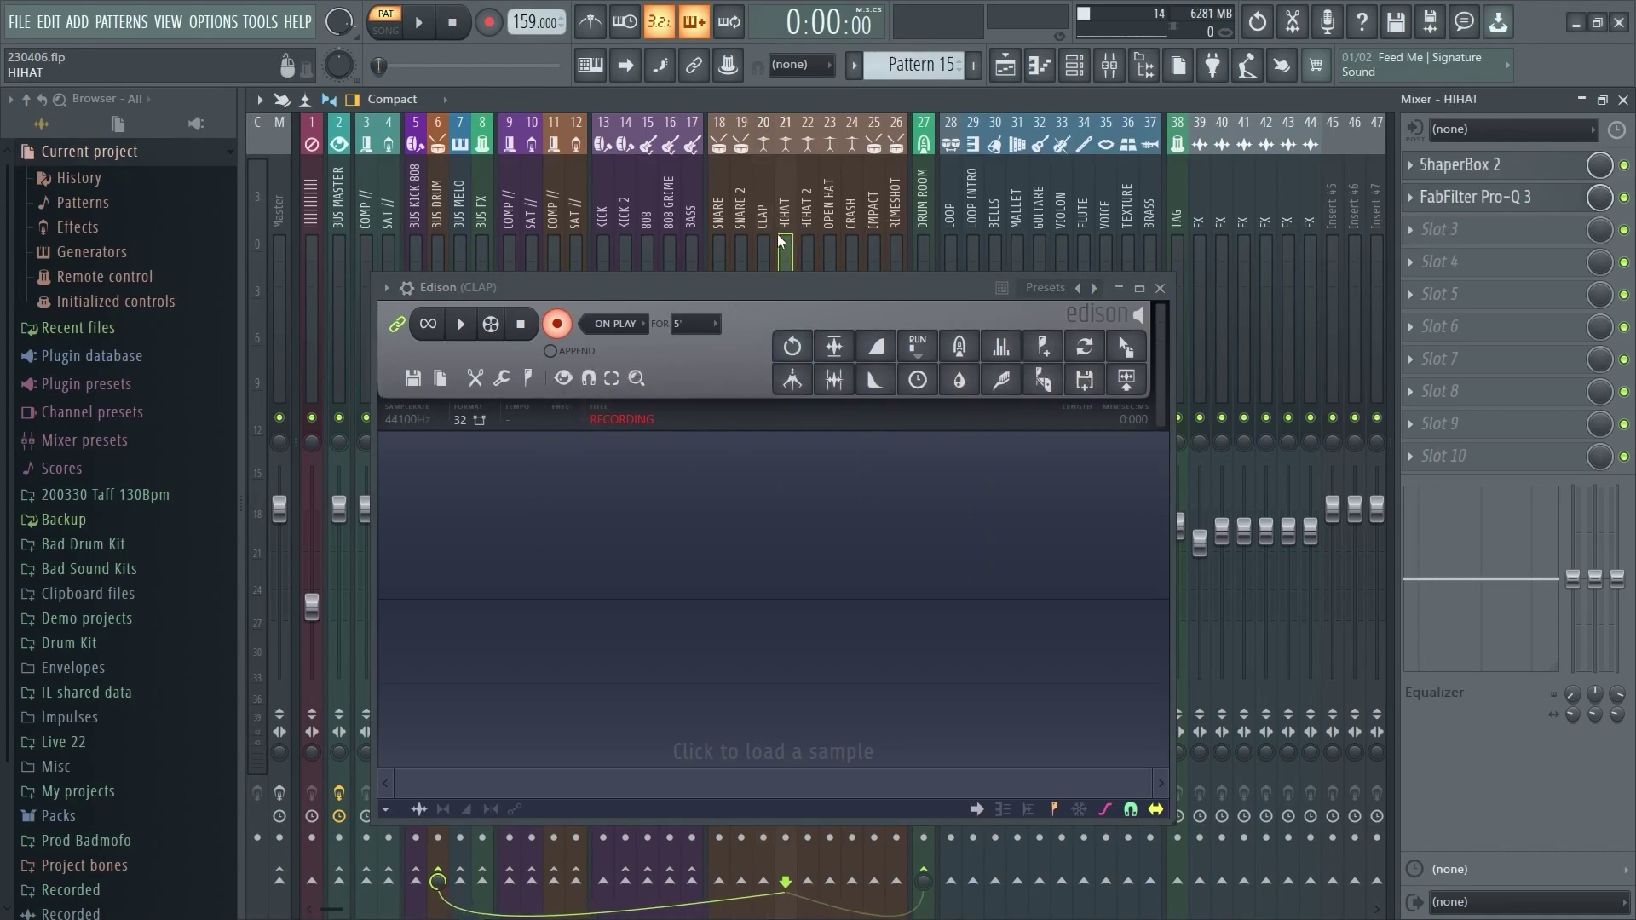
click(925, 286)
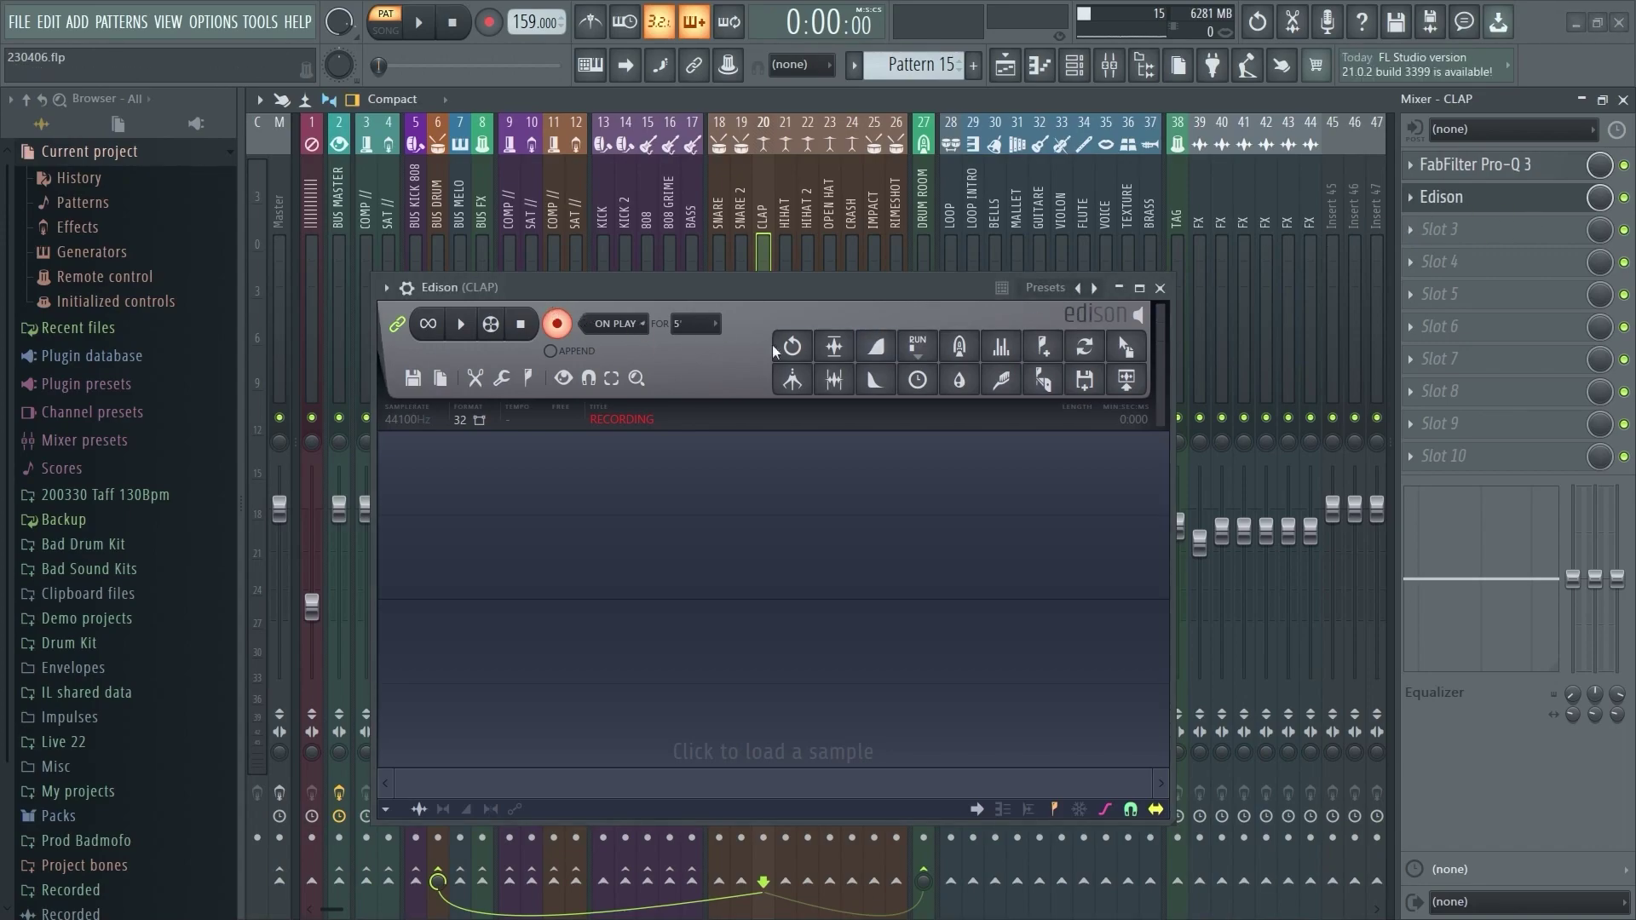
click(1465, 201)
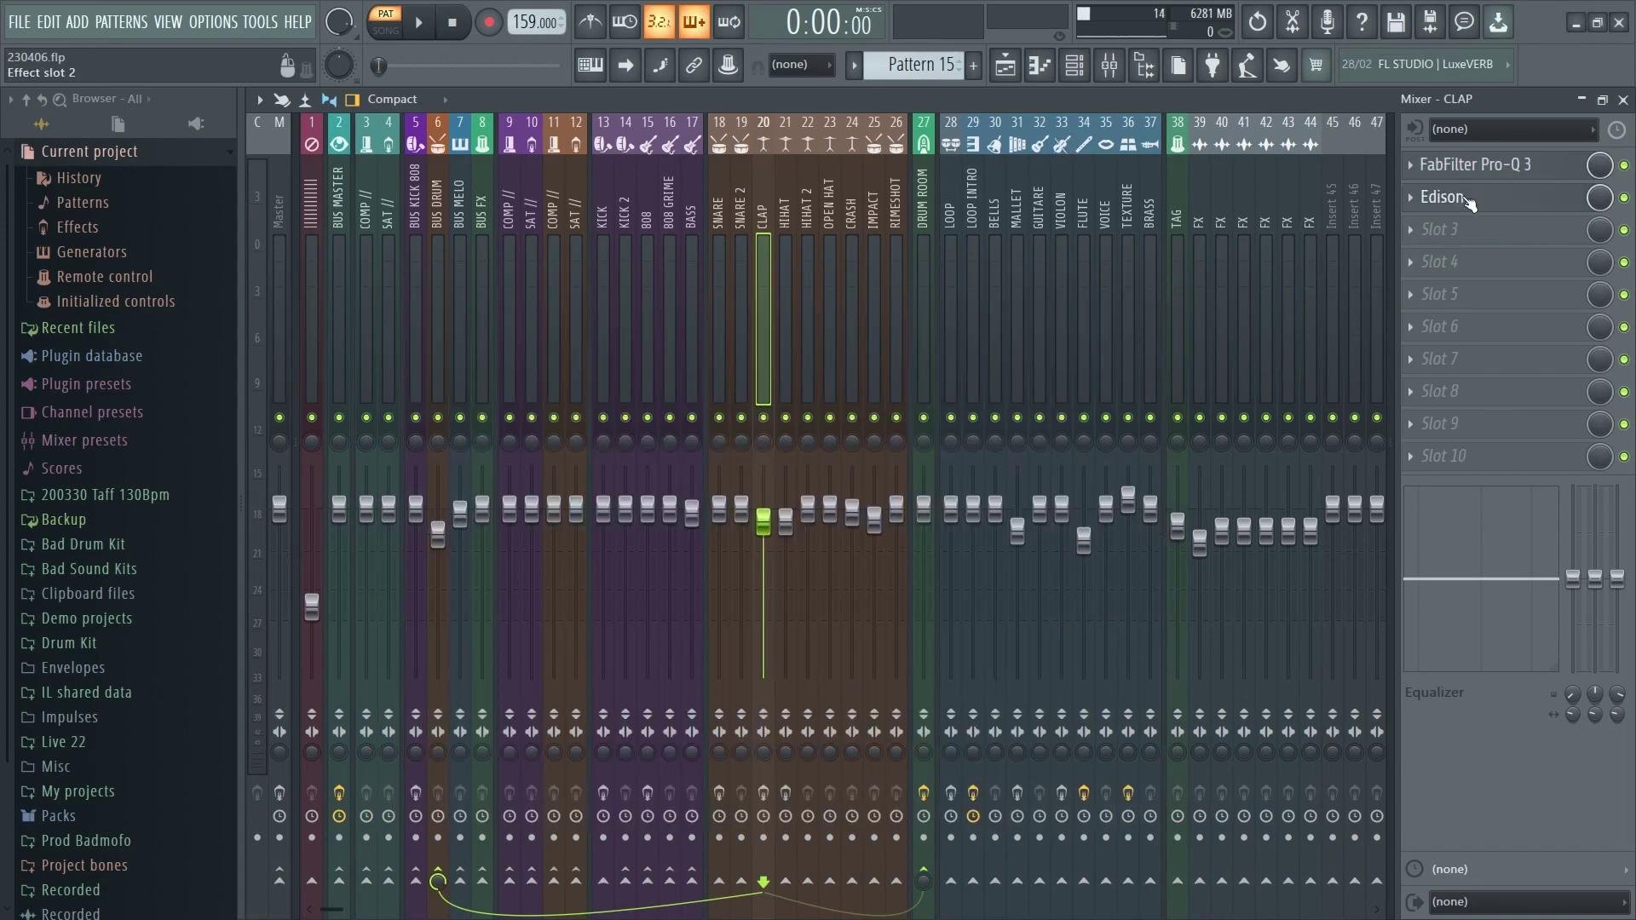
key(space)
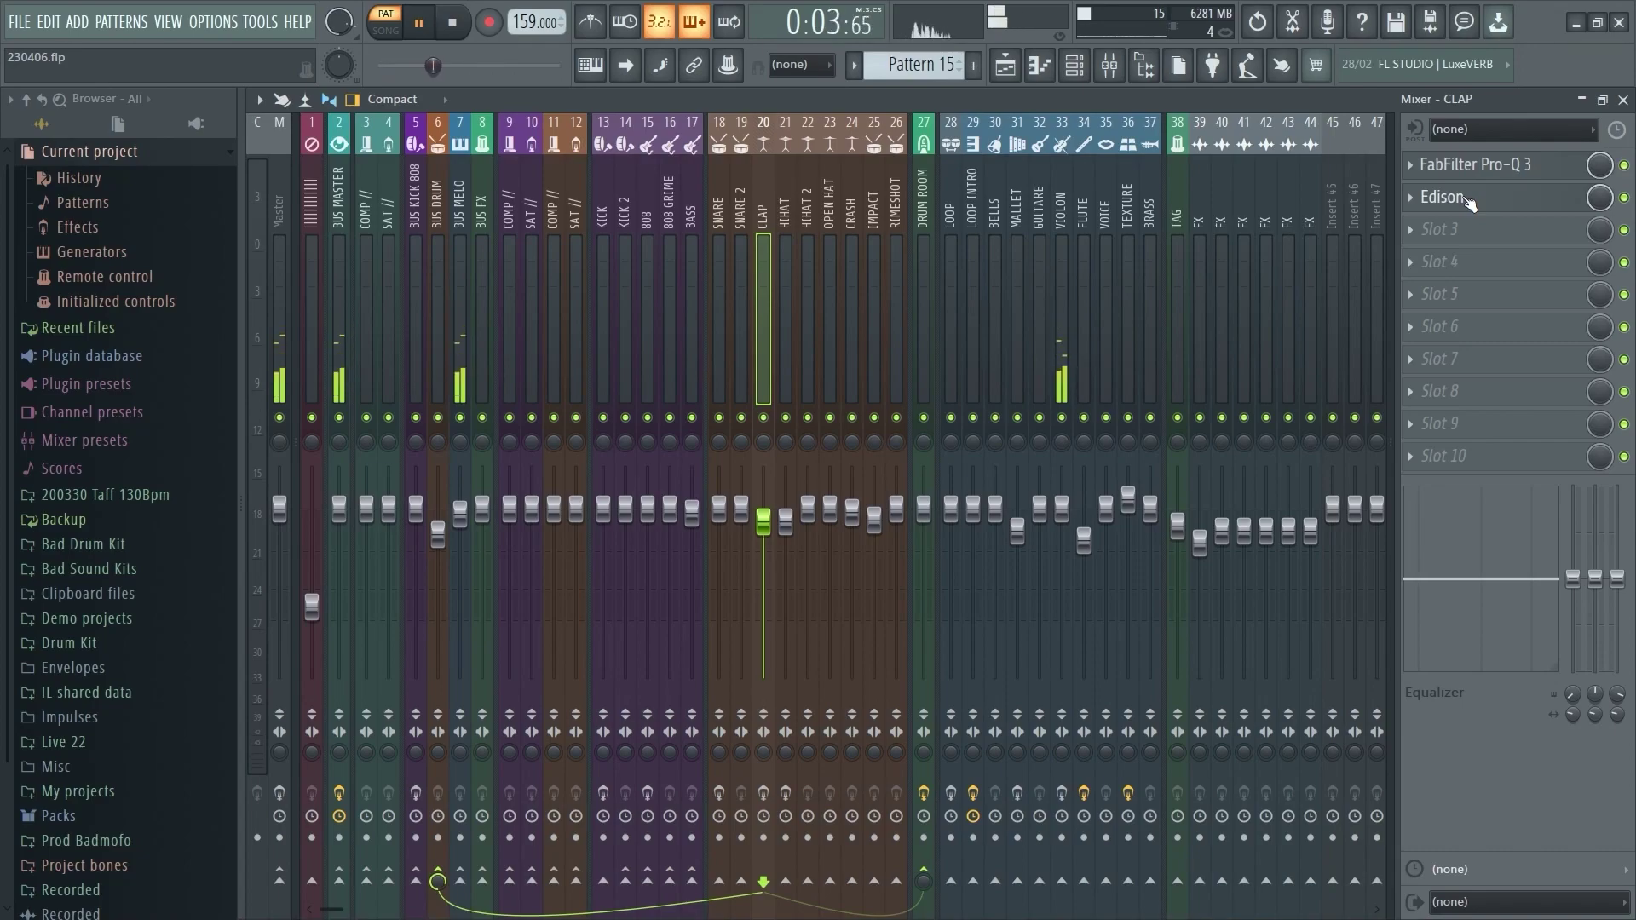
key(space)
Step: Disarm Edison's recording and delete Edison from the CLAP track's second slot
click(1466, 199)
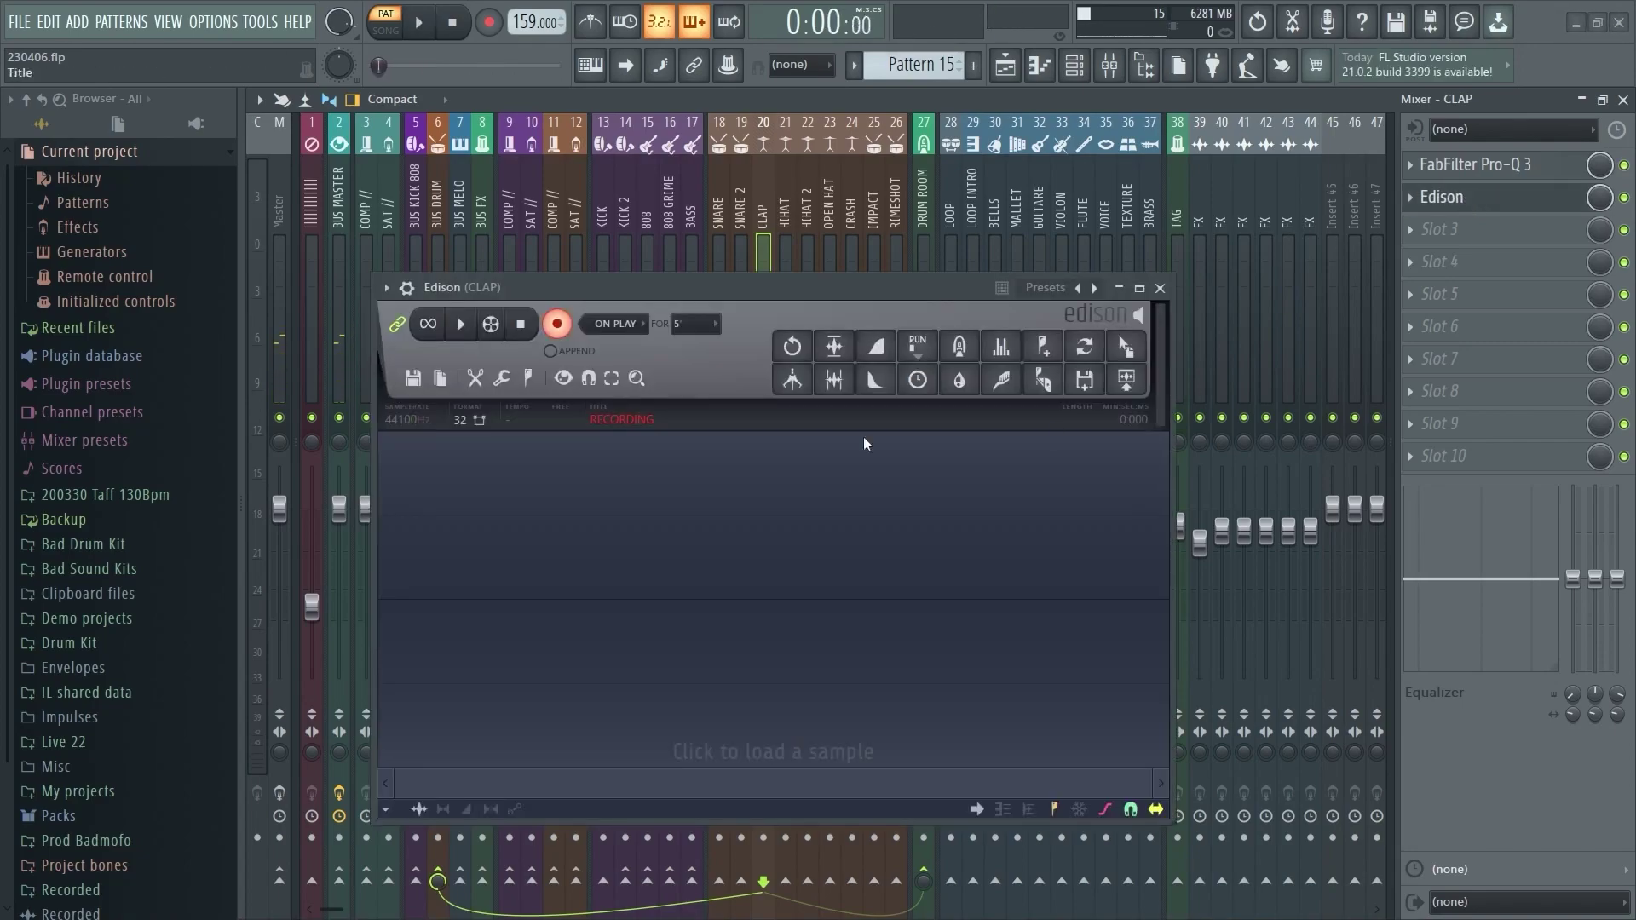
click(559, 323)
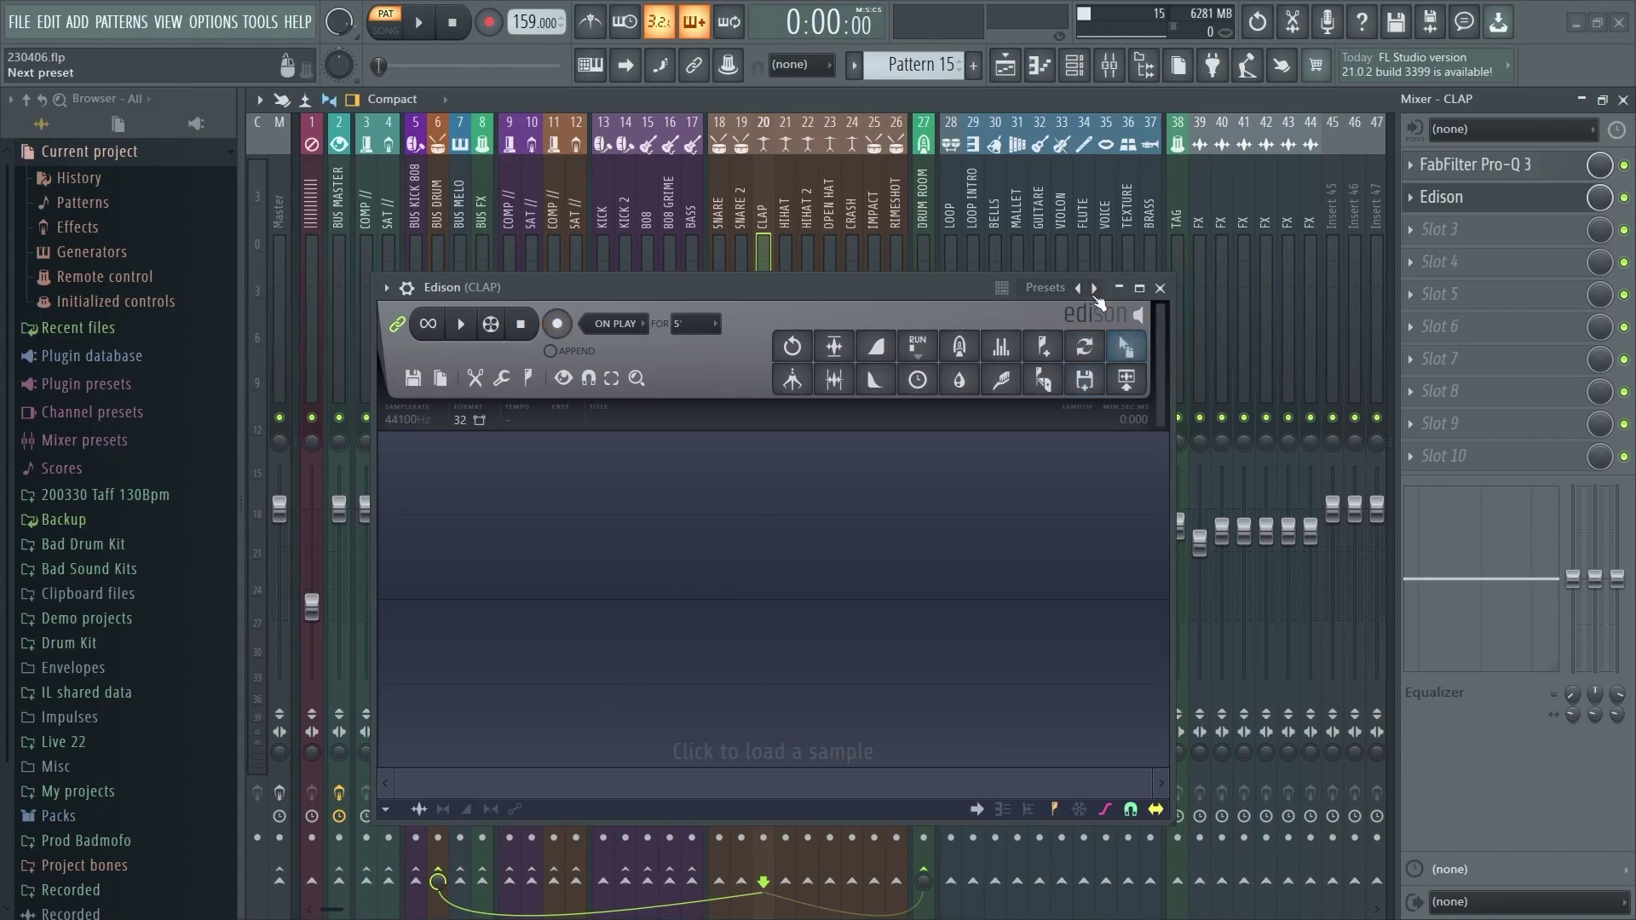
click(388, 288)
click(413, 330)
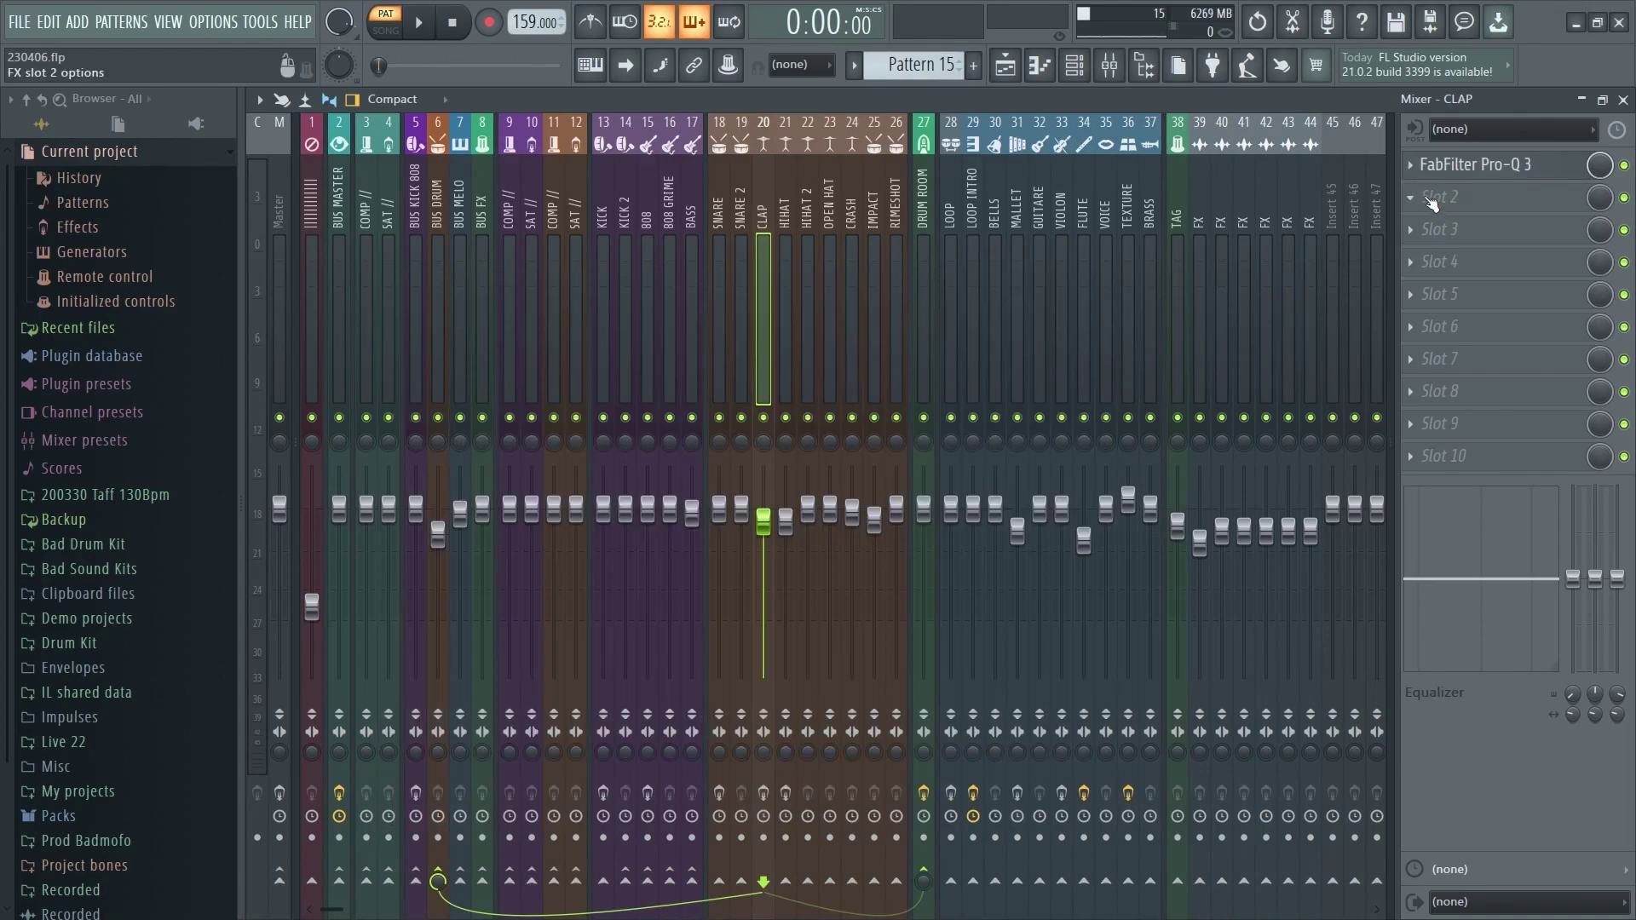
Step: Delete FabFilter Pro-Q 3 from the CLAP track through its plugin options
click(1442, 166)
click(401, 192)
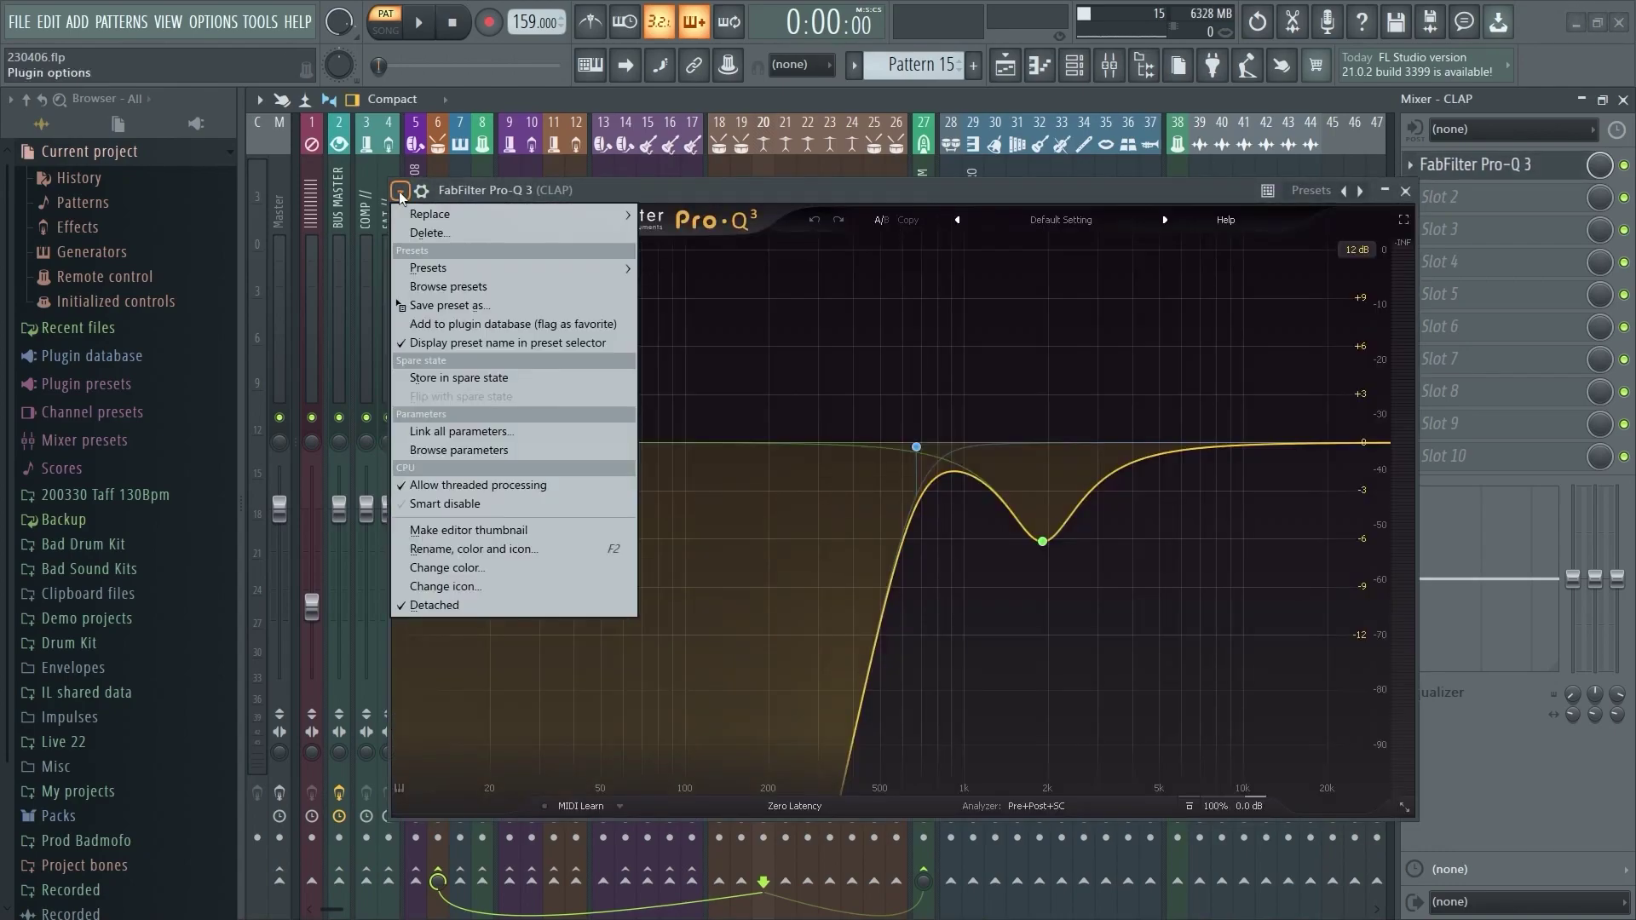
click(428, 233)
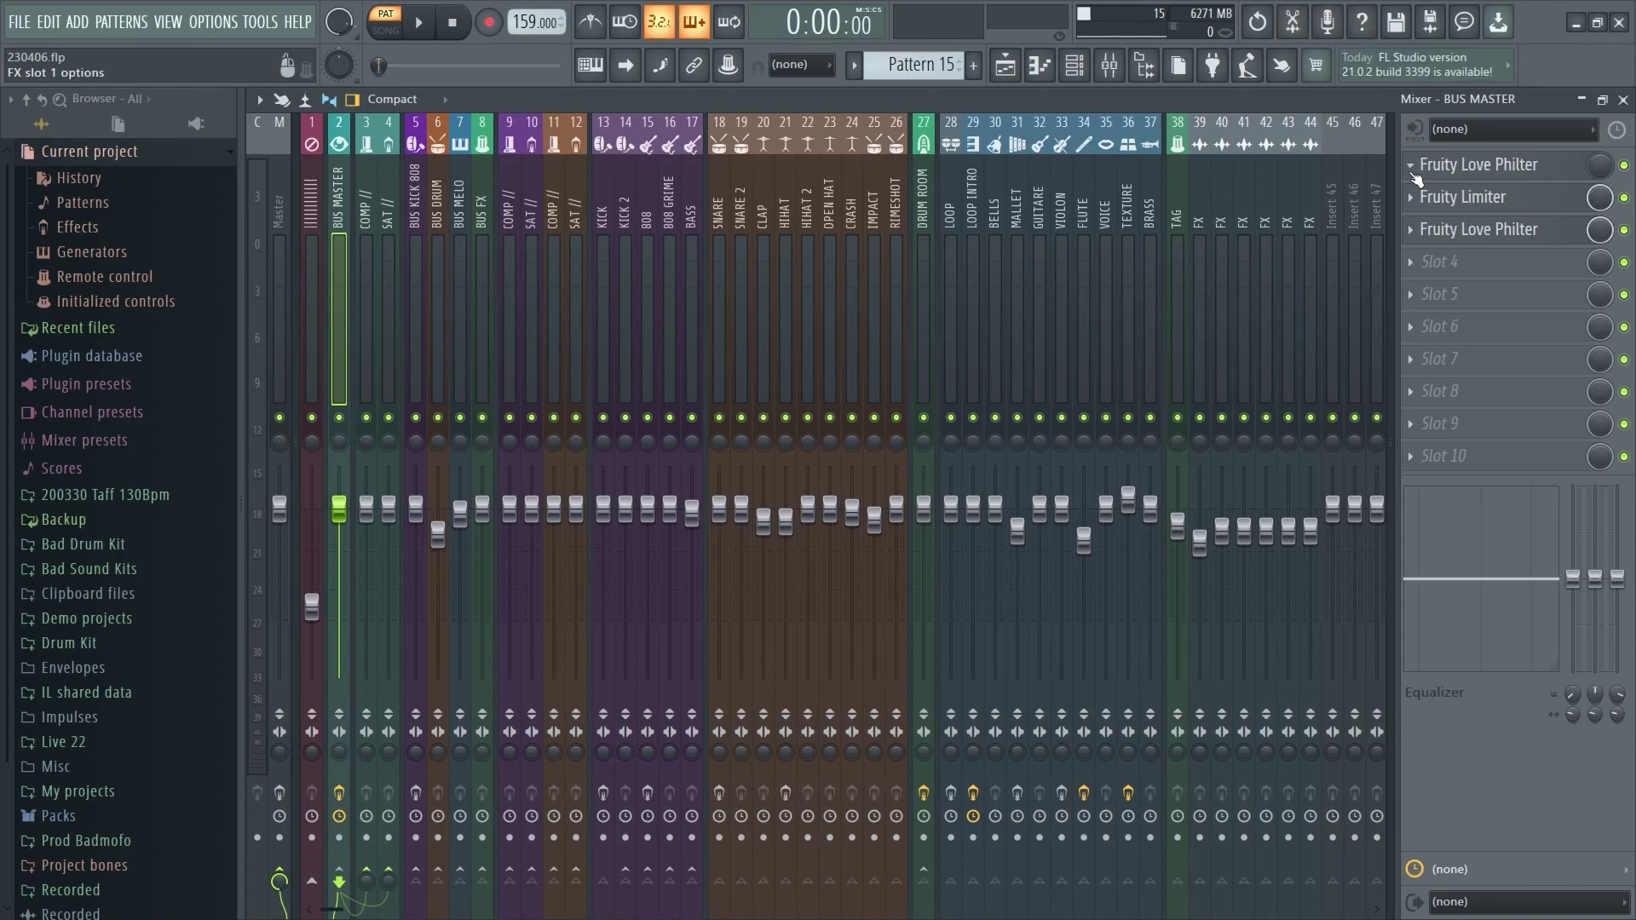
Step: Copy the first Fruity Love Philter with its settings into slot 4 of BUS MASTER, and delete that copy
click(1411, 166)
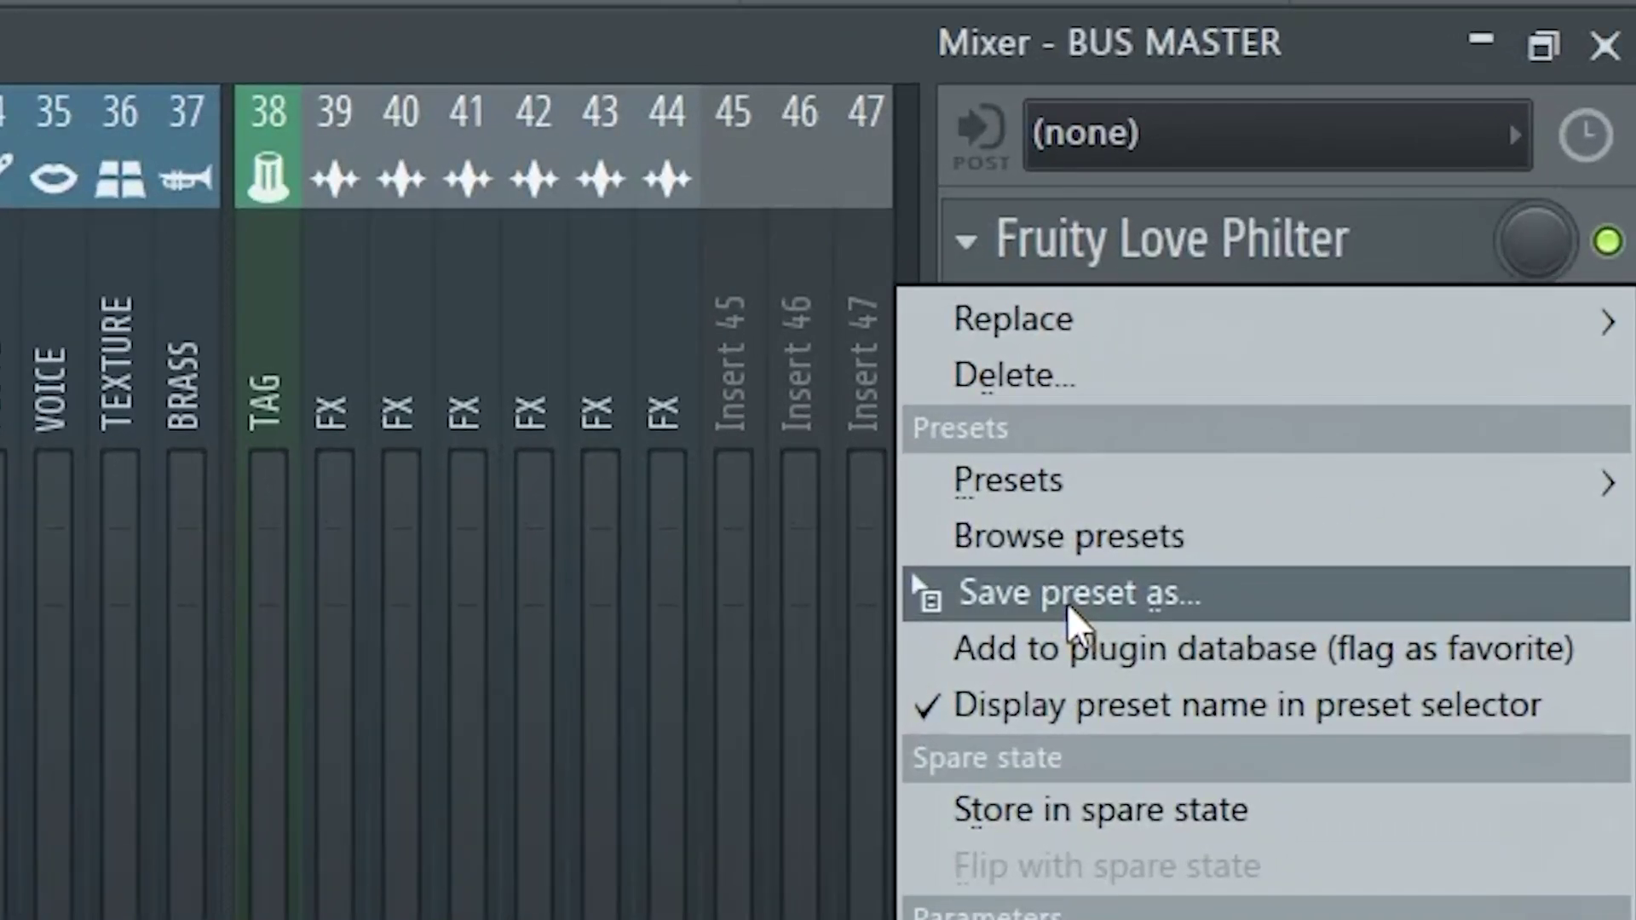
drag(1067, 603, 1156, 658)
drag(1472, 304, 1461, 260)
click(1411, 263)
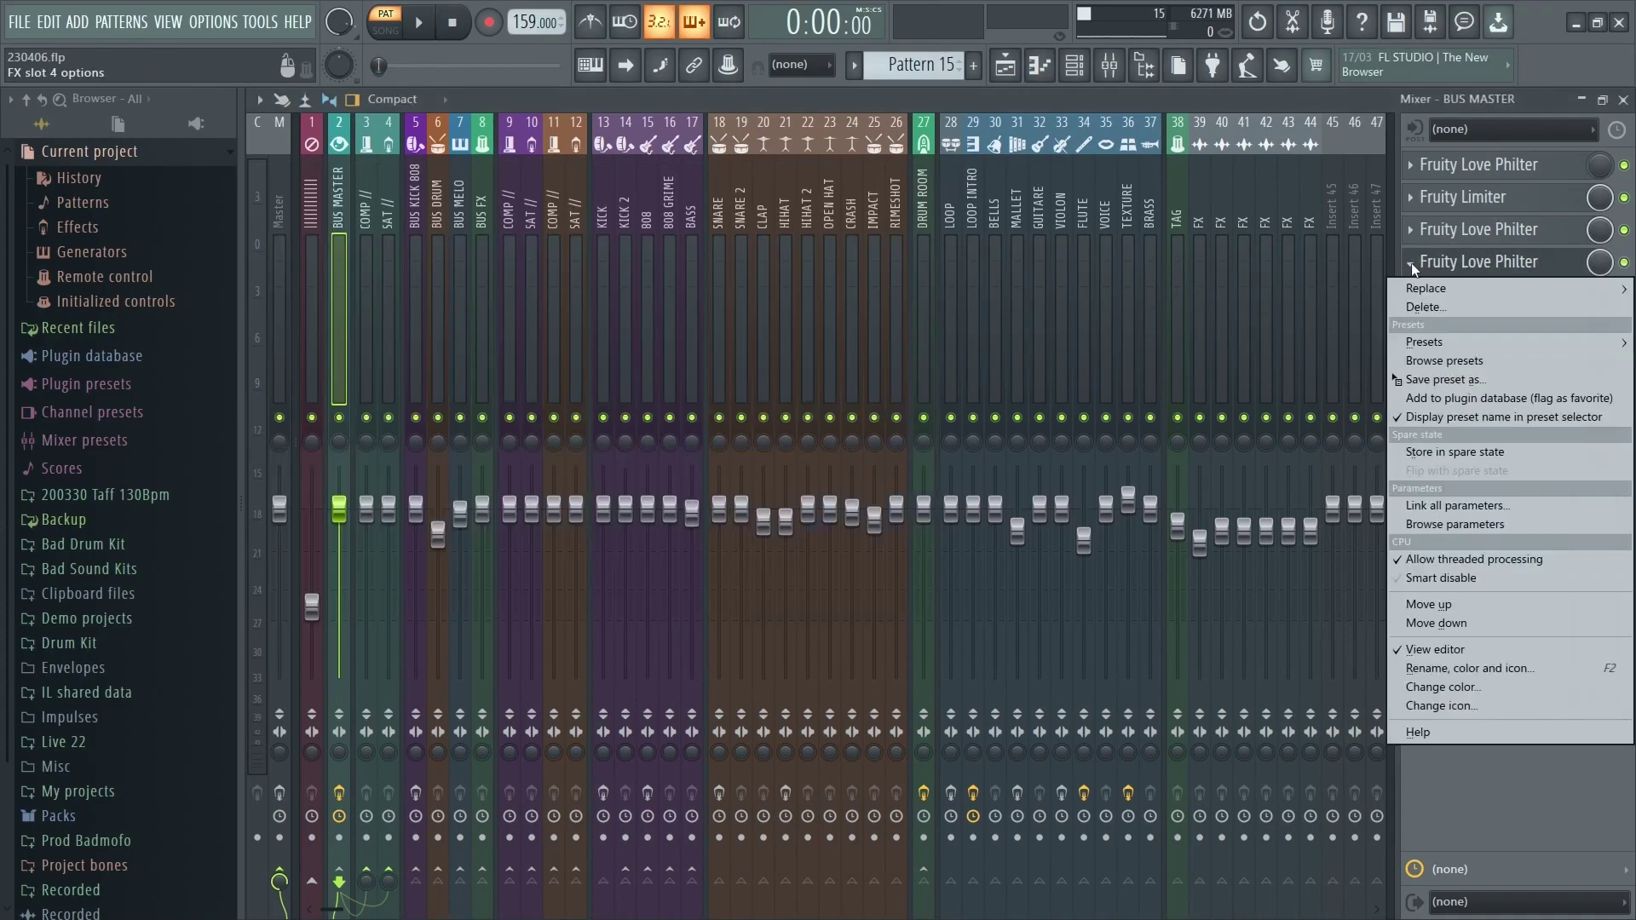
click(1439, 307)
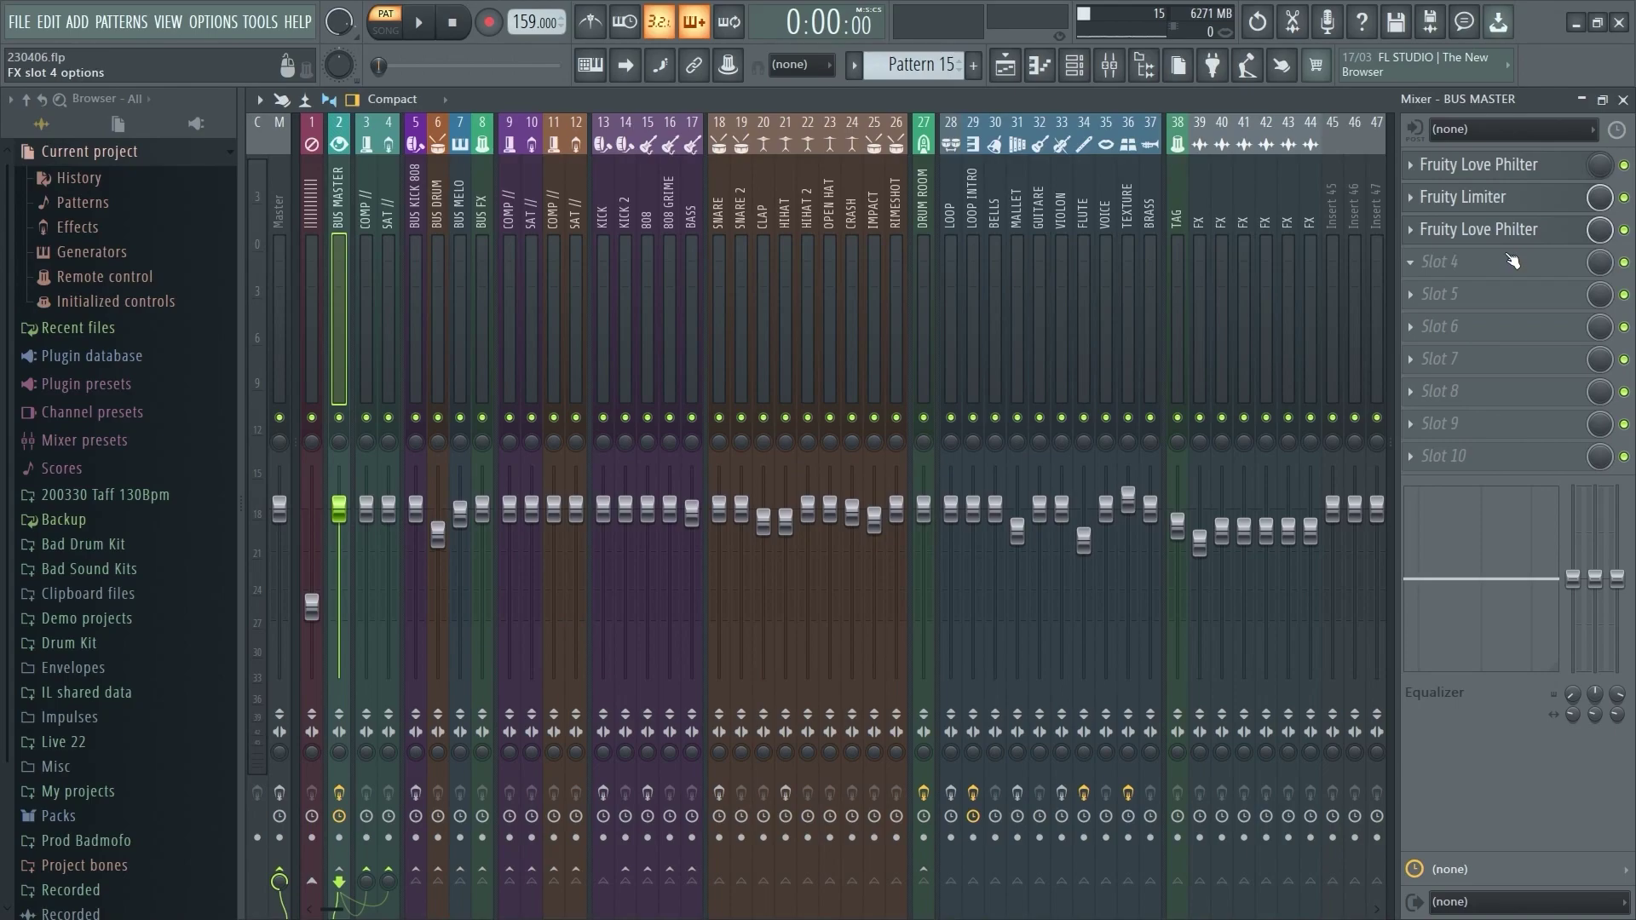
Step: Open the editor of the slot 3 Fruity Love Philter on BUS MASTER and switch playback to song mode
click(1517, 228)
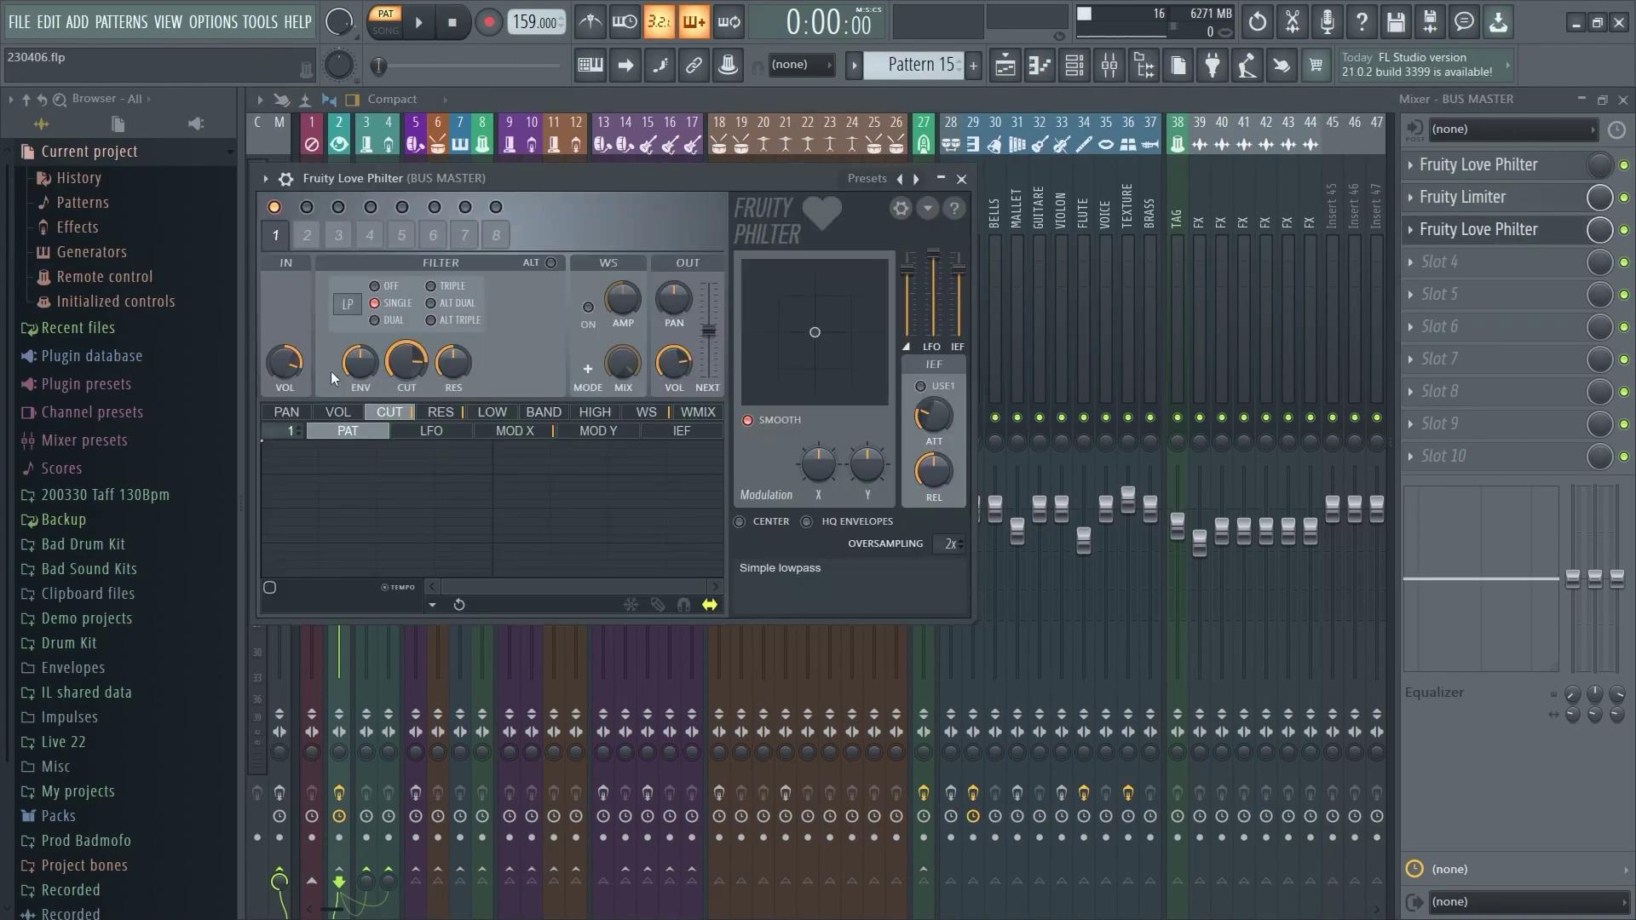
drag(512, 179, 648, 153)
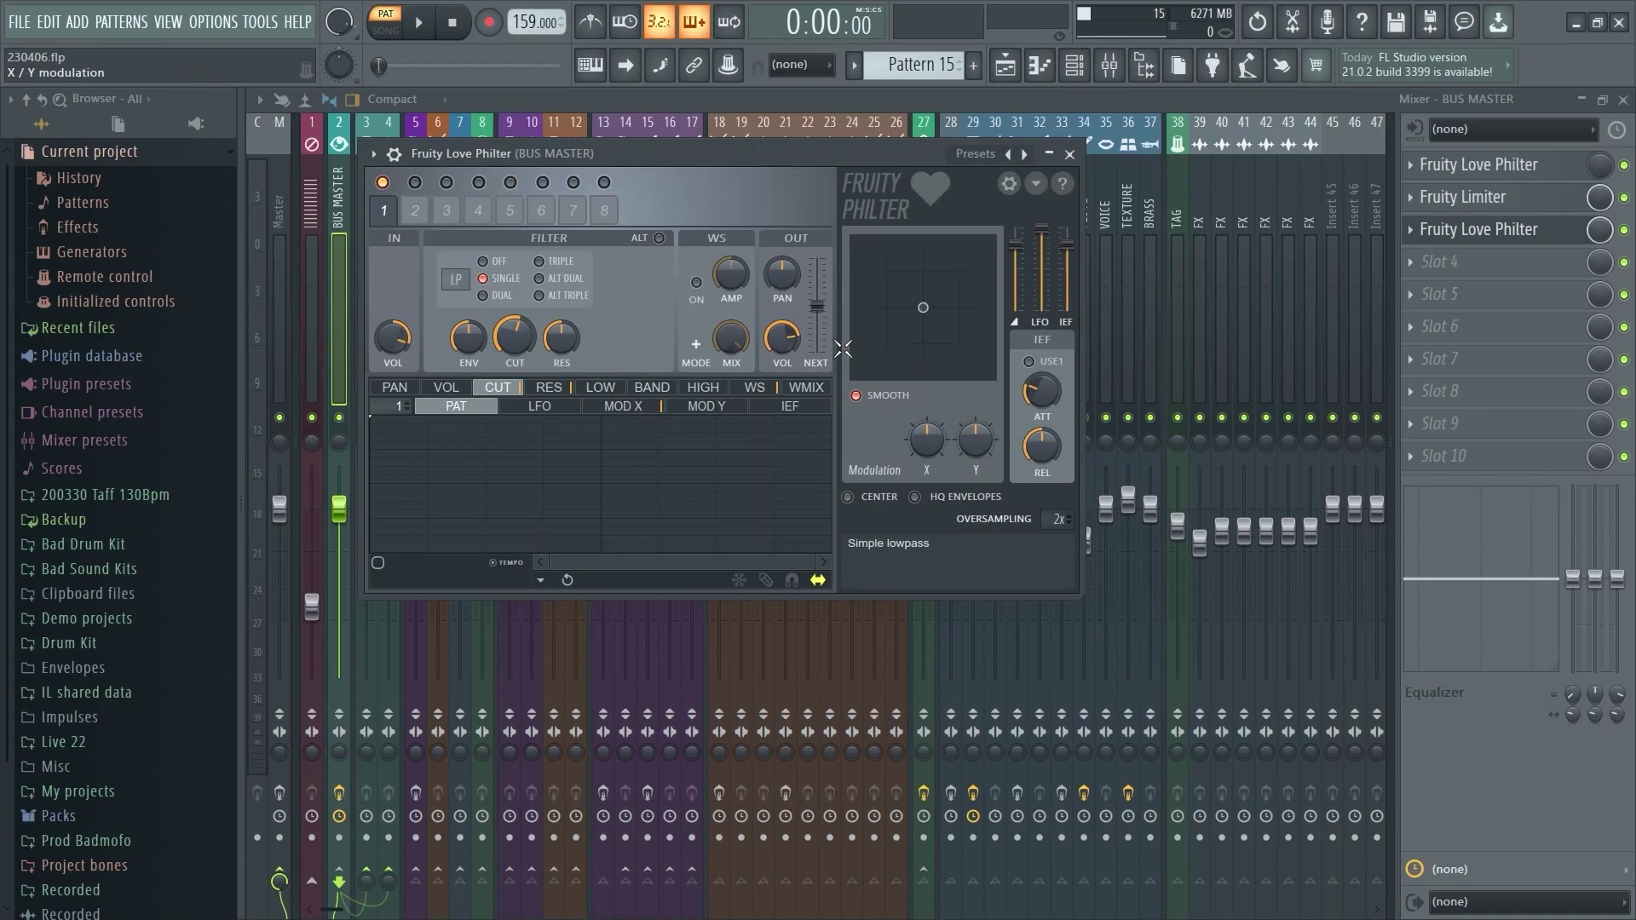
click(395, 31)
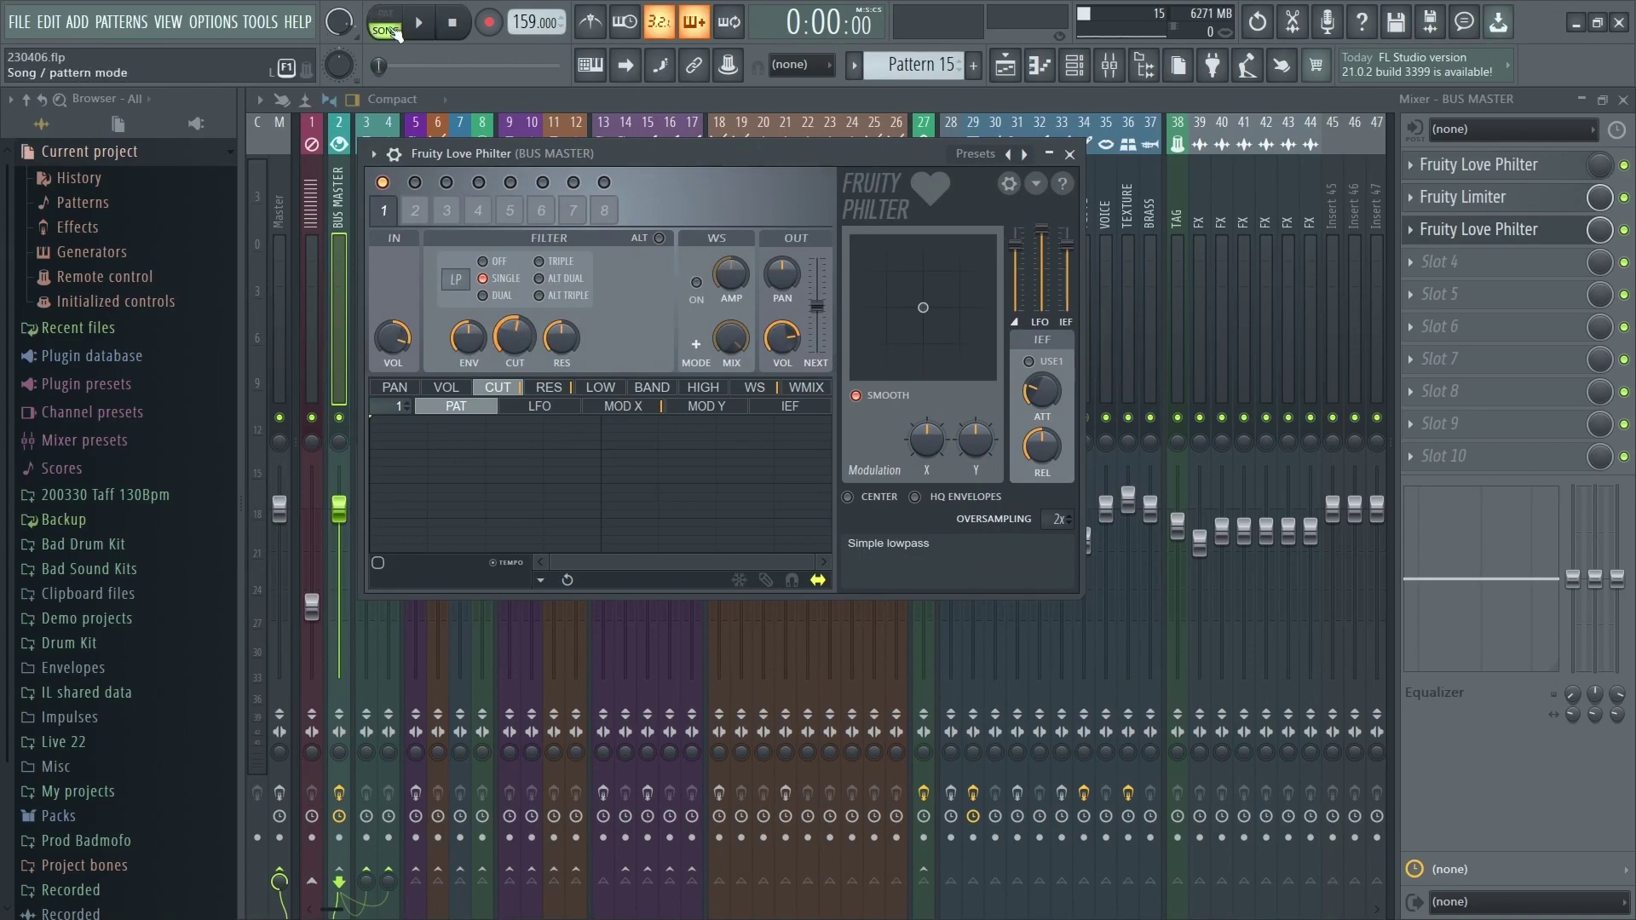
Step: Delete the Love Philter cutoff frequency and mix level automation clips from playlist tracks 28 and 29
click(1006, 64)
scroll(635, 478, down, 2)
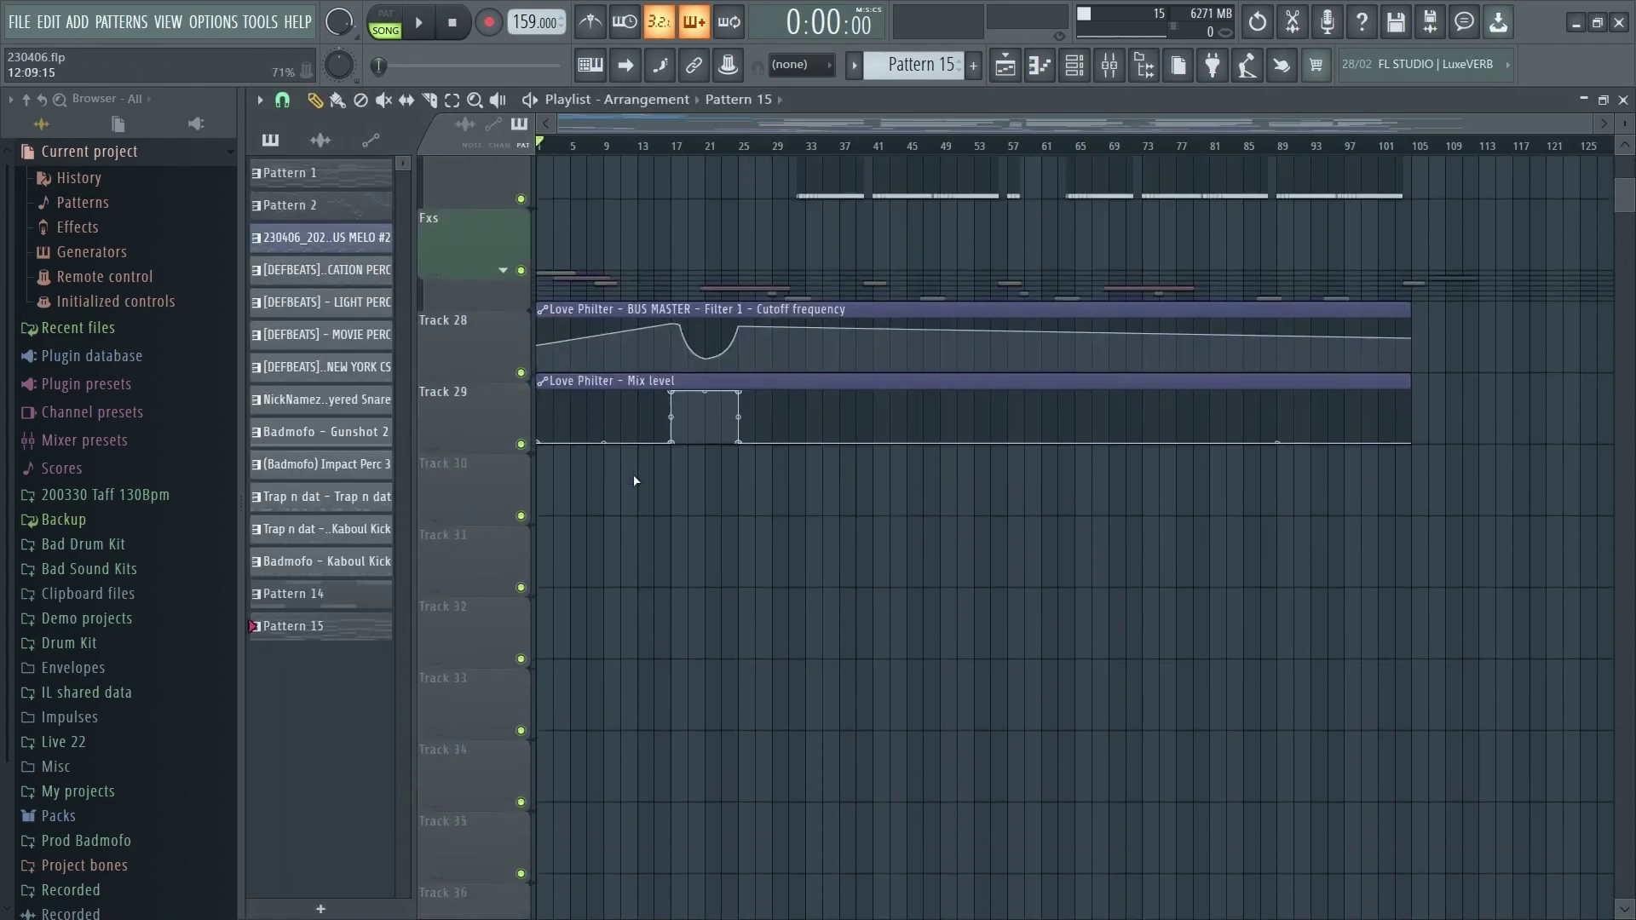
scroll(636, 478, up, 4)
scroll(638, 479, down, 3)
scroll(678, 477, up, 2)
scroll(680, 457, down, 2)
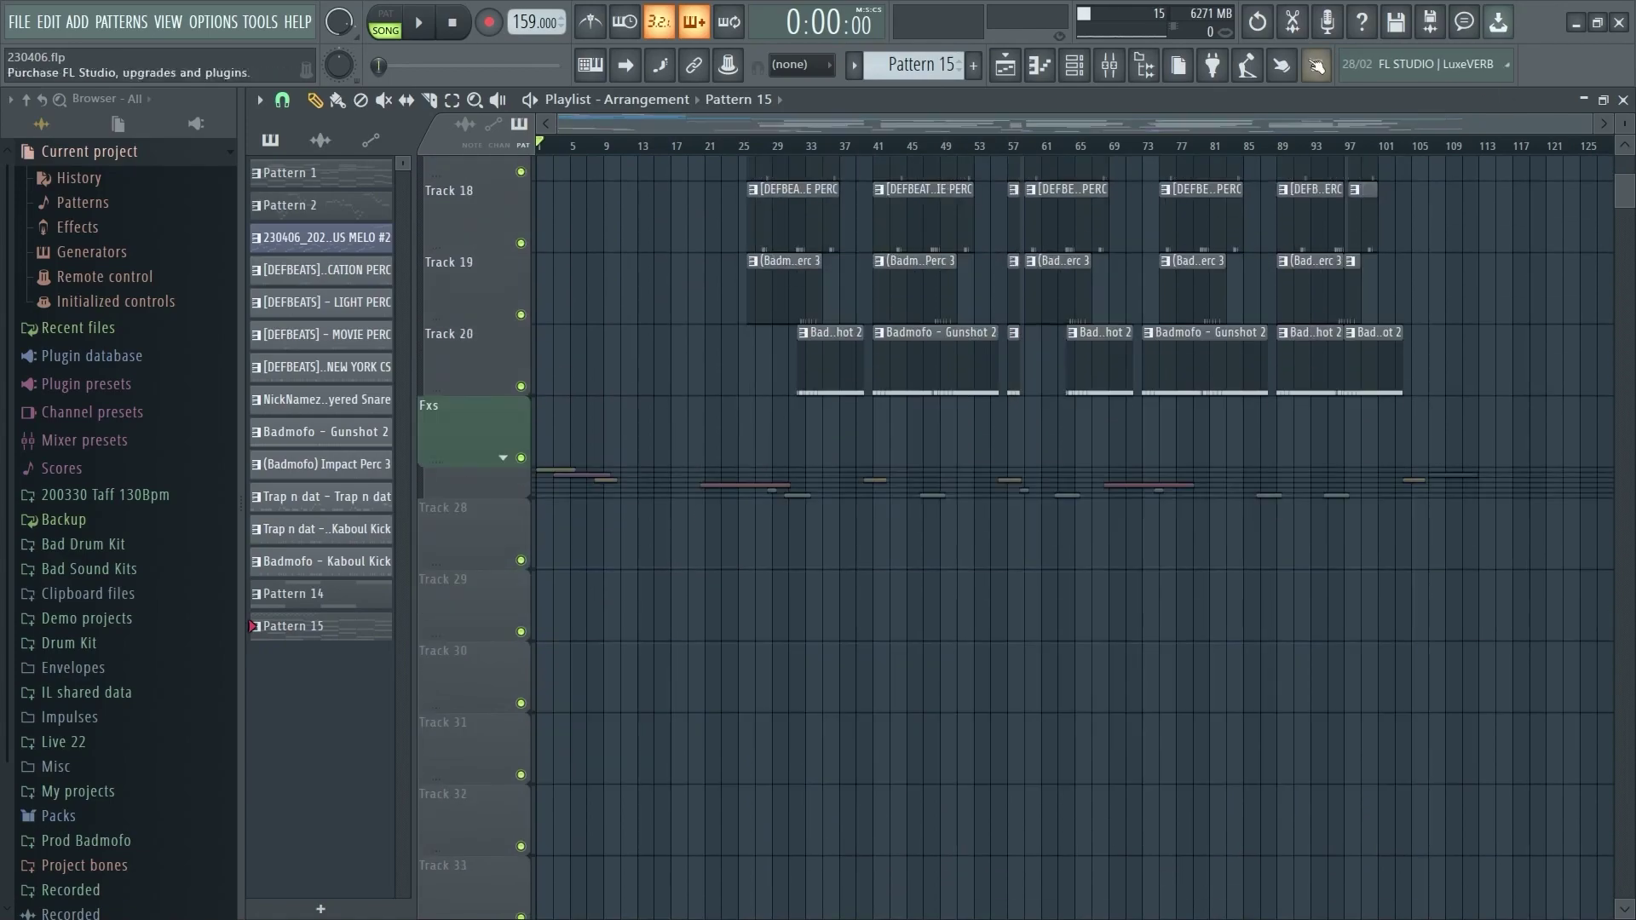
click(1108, 64)
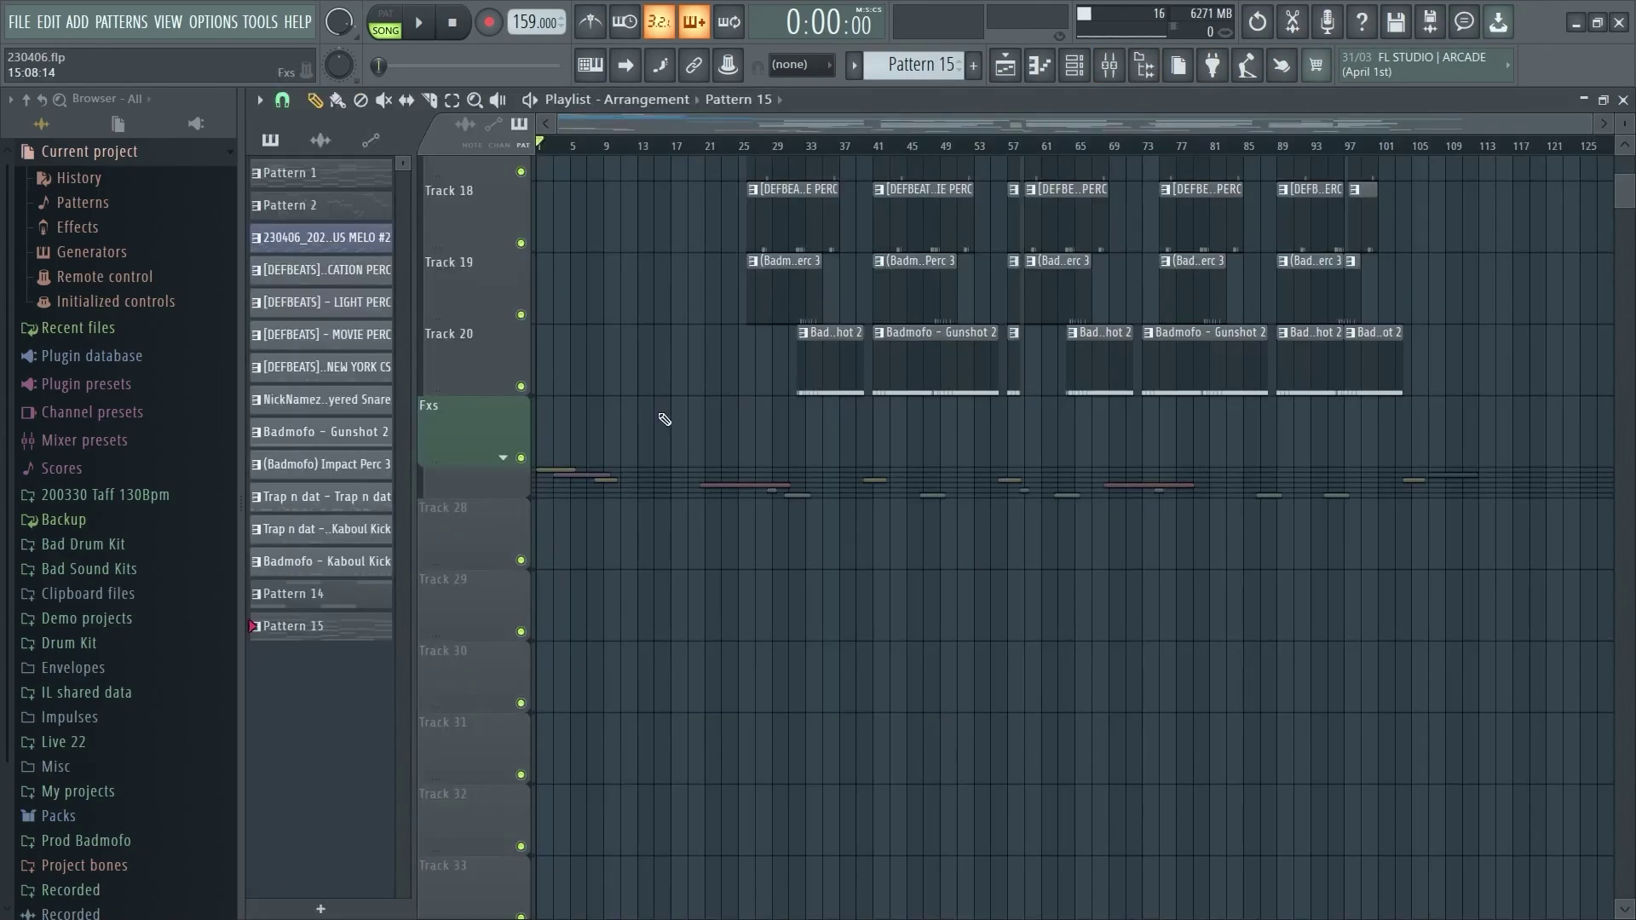
Step: Collapse the Drums track group in the playlist and return to the mixer
scroll(720, 465, up, 6)
click(503, 526)
scroll(716, 571, down, 2)
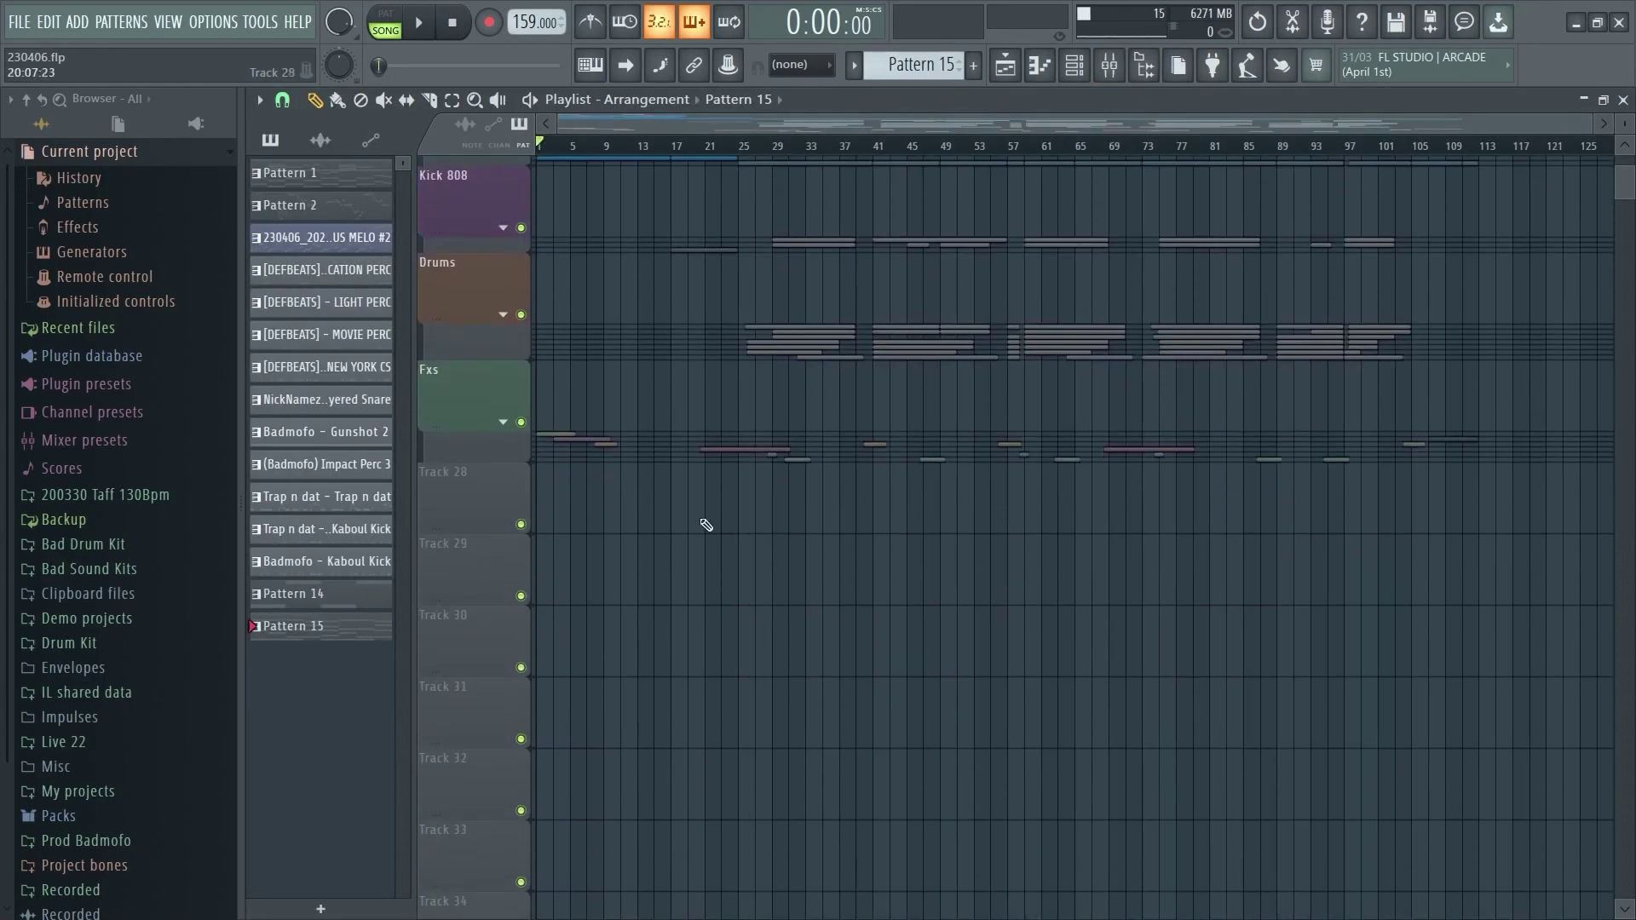
click(1108, 64)
click(1007, 66)
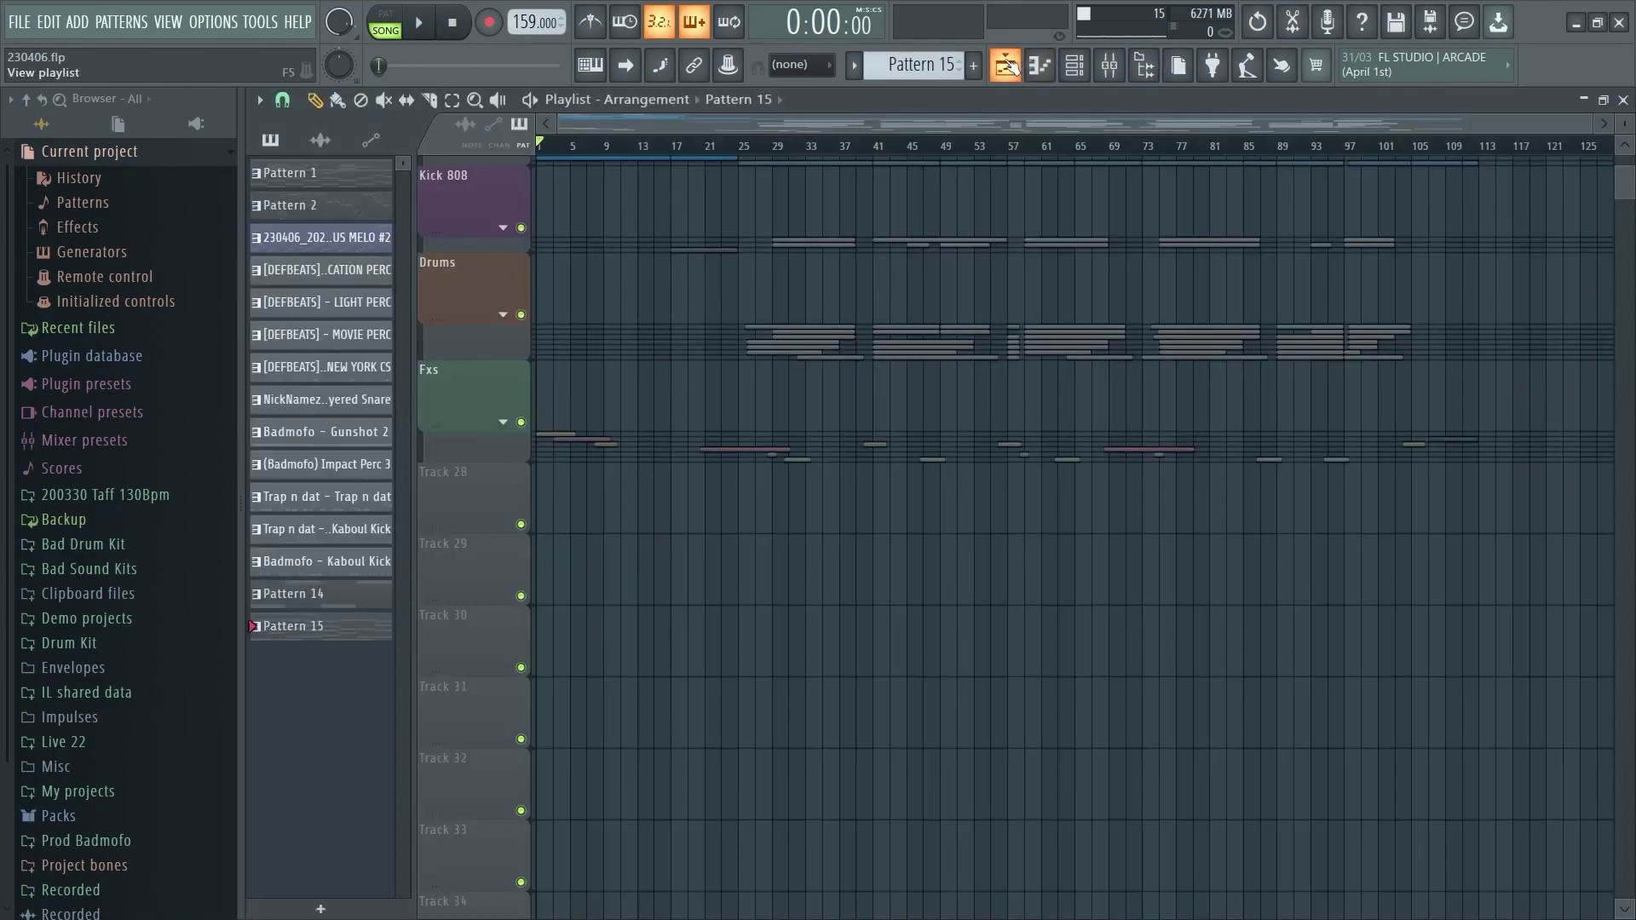
click(1008, 65)
Step: Show the cutoff knob's automation options in the slot 3 Fruity Love Philter and try adjusting the effect's mix level
click(1508, 229)
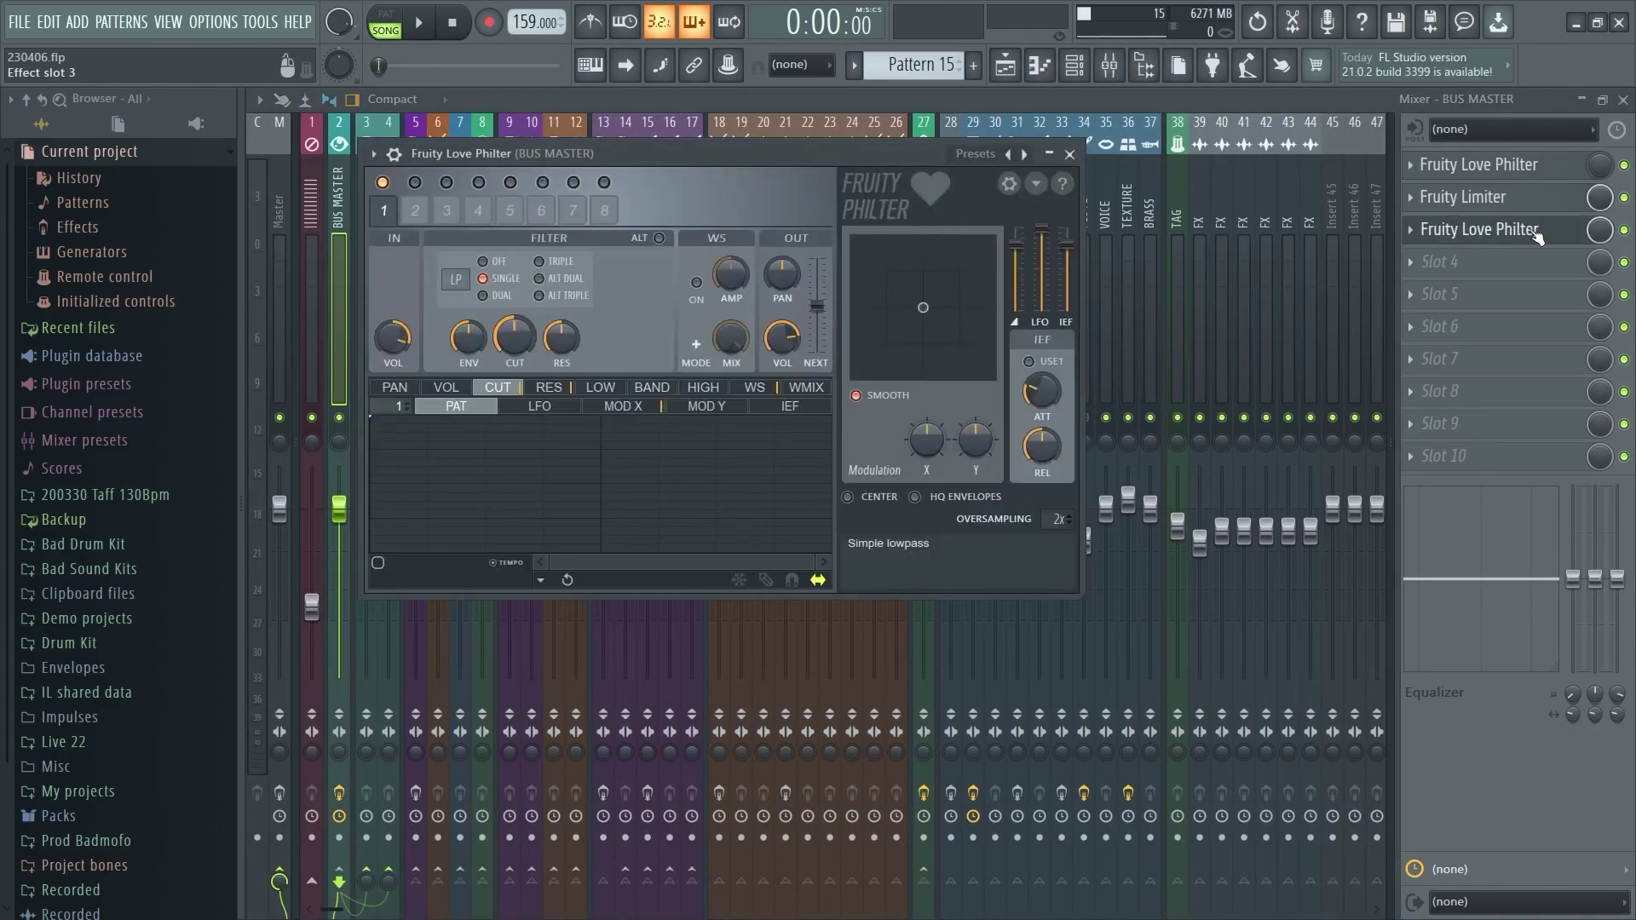
right_click(516, 344)
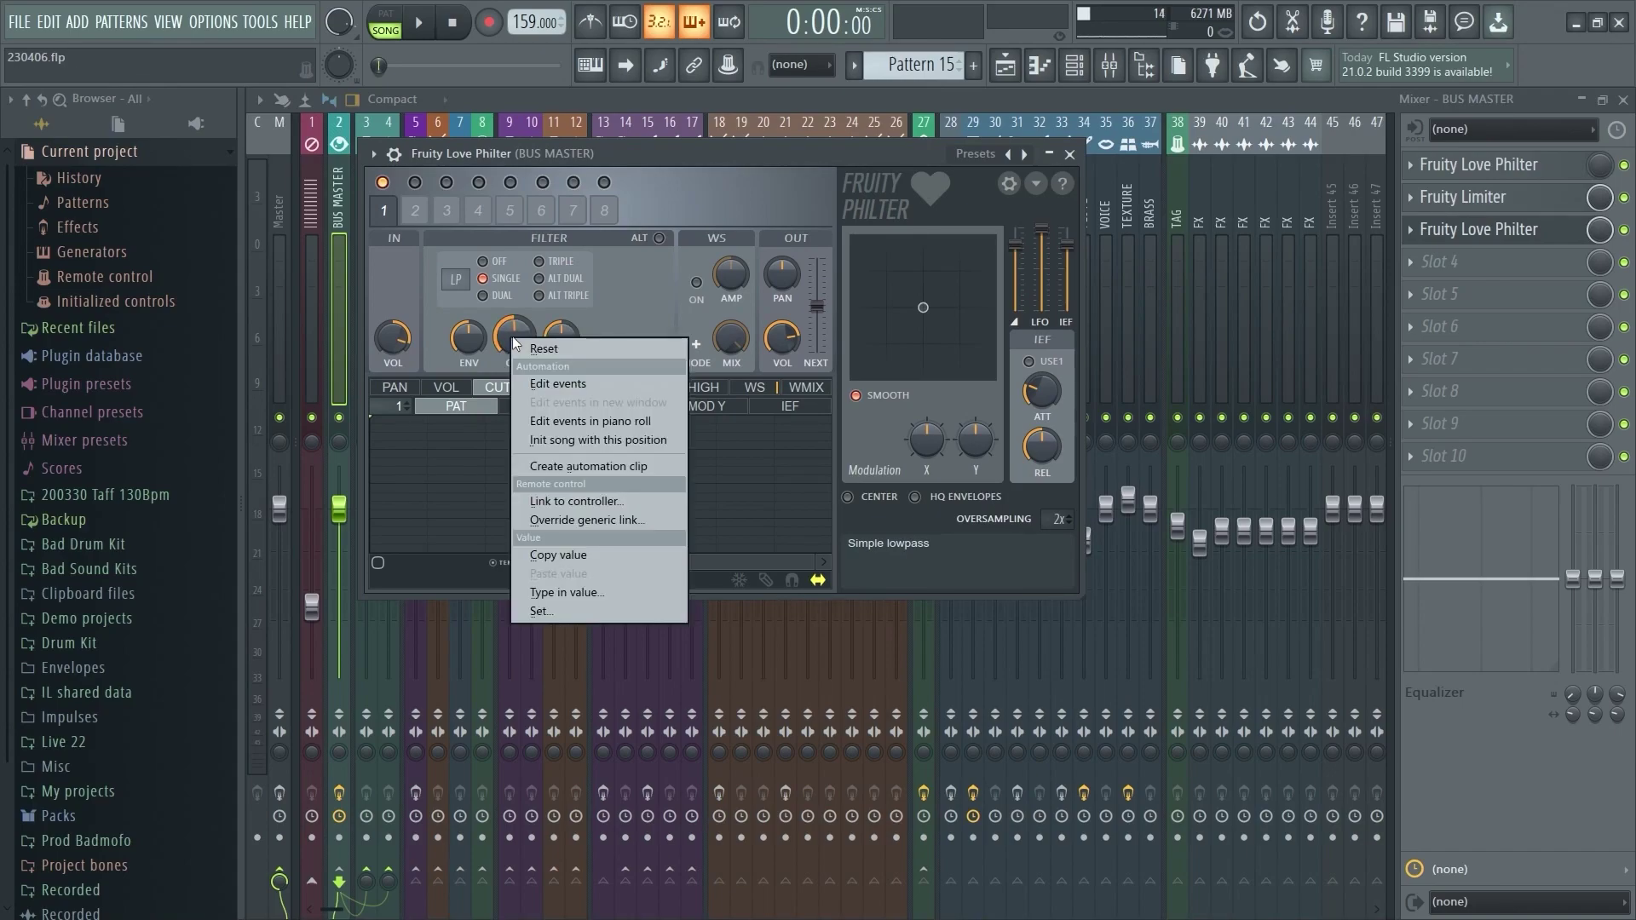
click(1516, 234)
drag(1599, 229, 1598, 281)
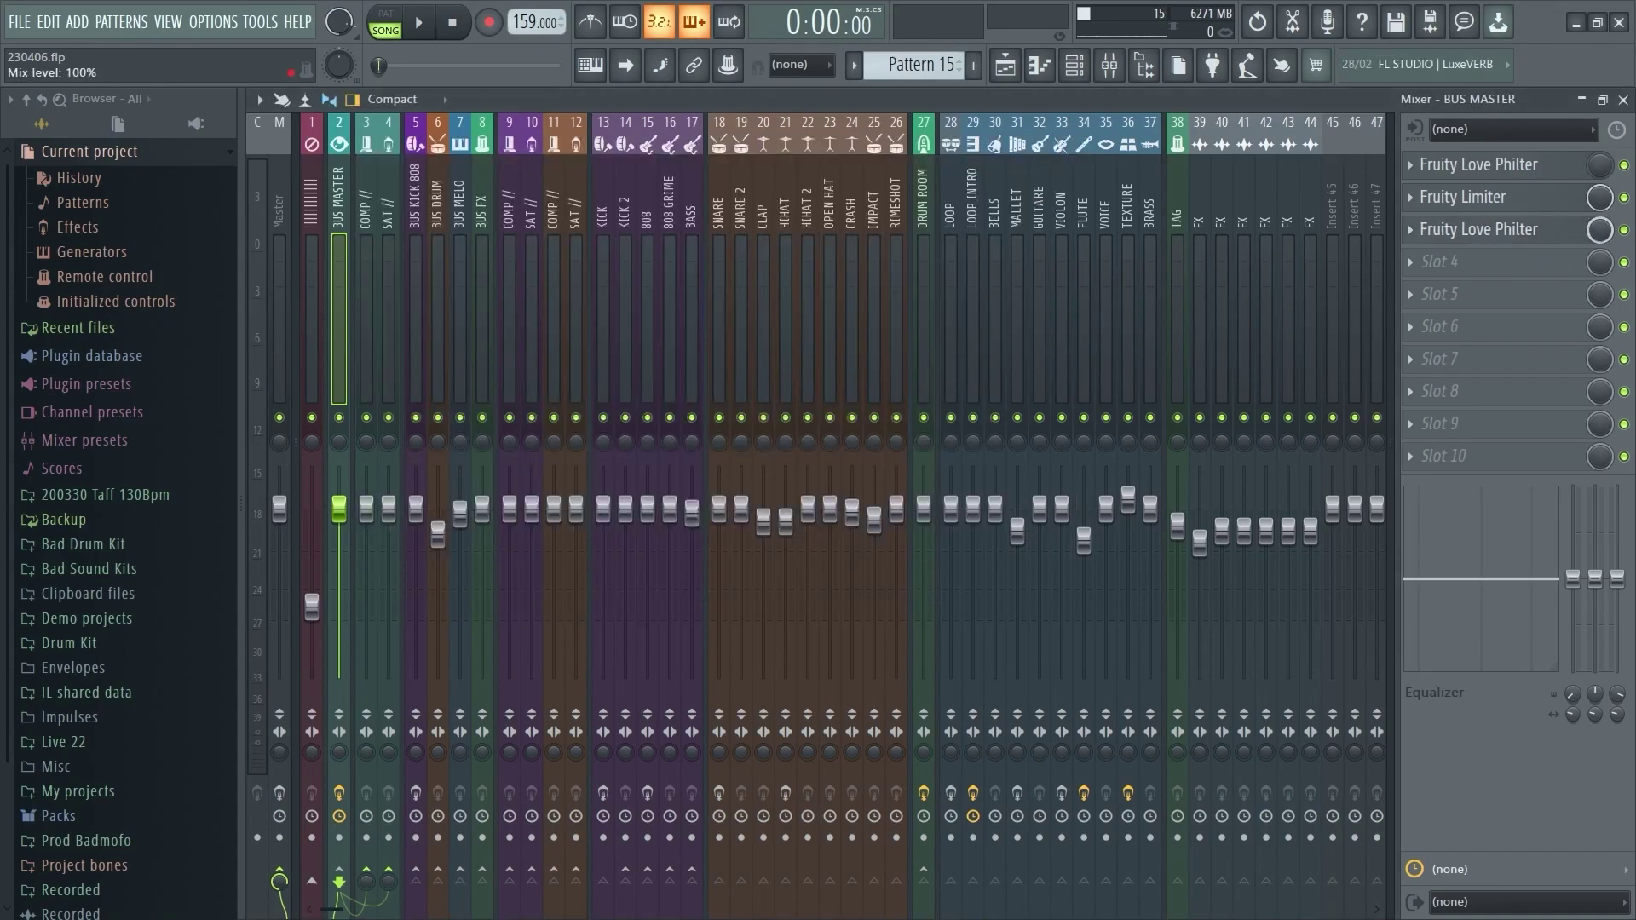
Step: Create an automation clip for the Filter 1 cutoff frequency of BUS MASTER's slot 3 Fruity Love Philter
click(1488, 230)
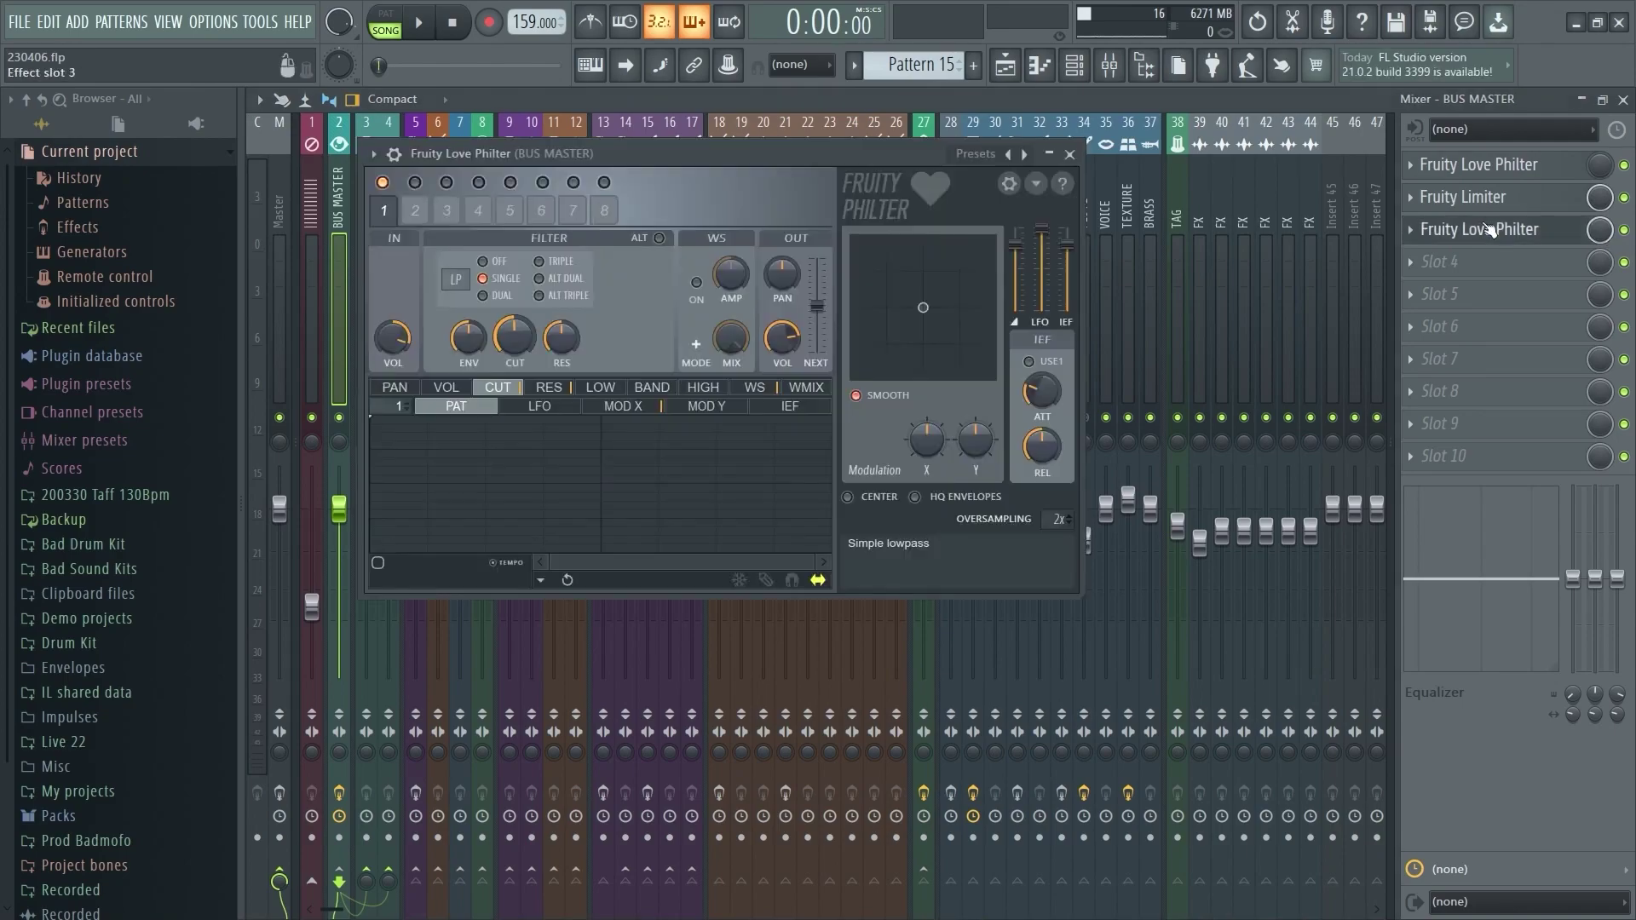
right_click(514, 344)
key(a)
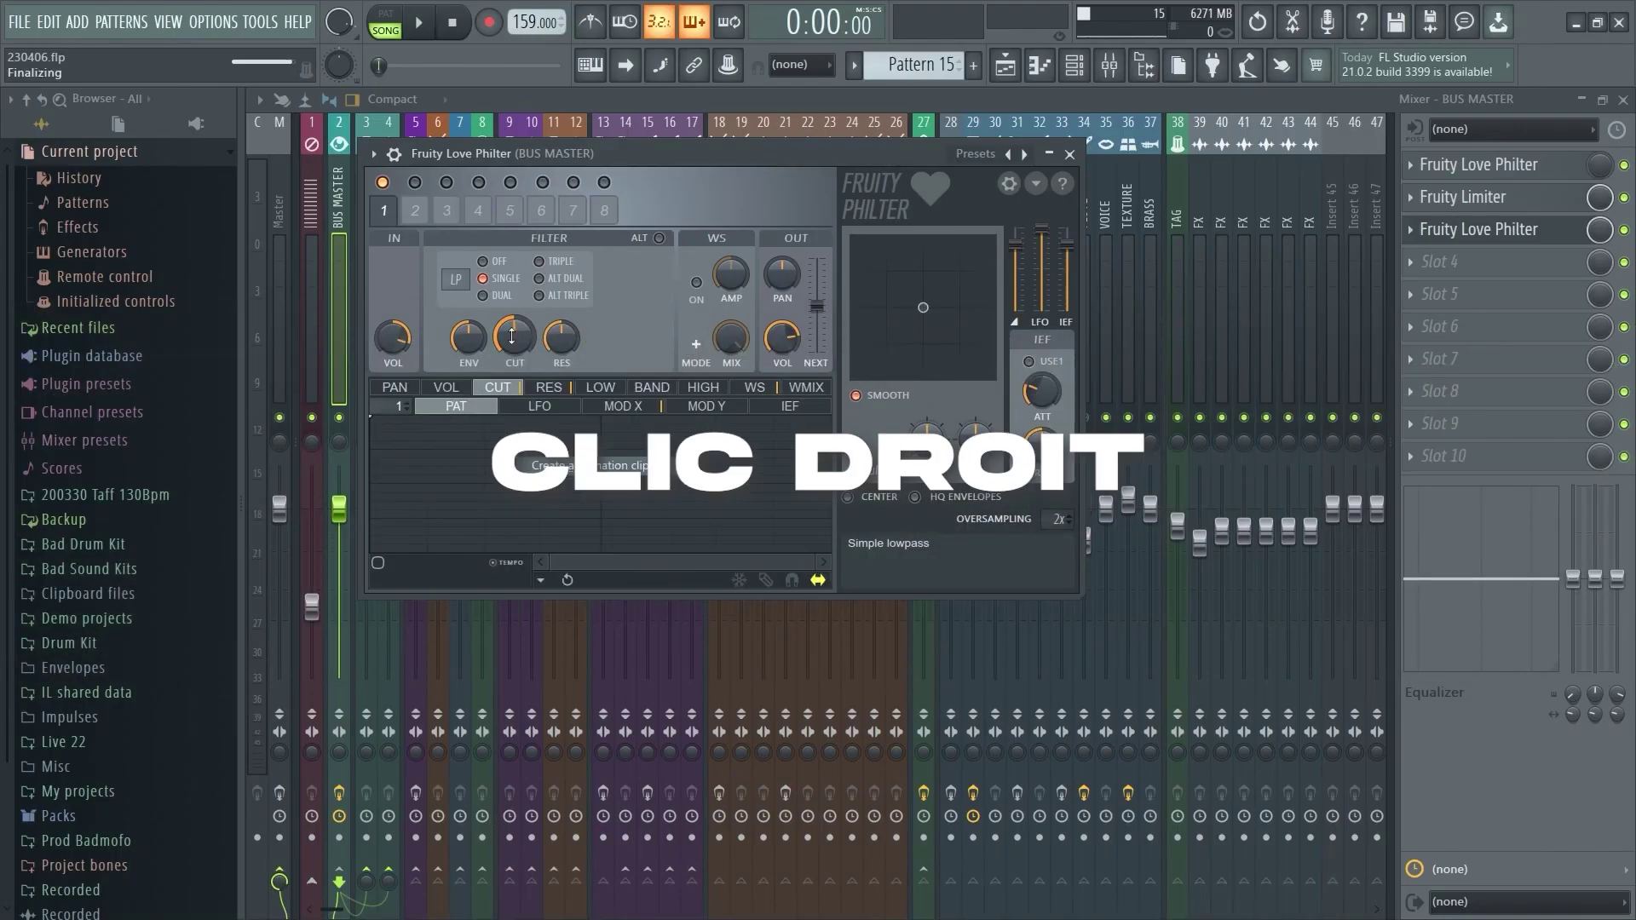
Step: Set the slot 3 Fruity Love Philter's mix level to 0% and create an automation clip for it
click(1471, 234)
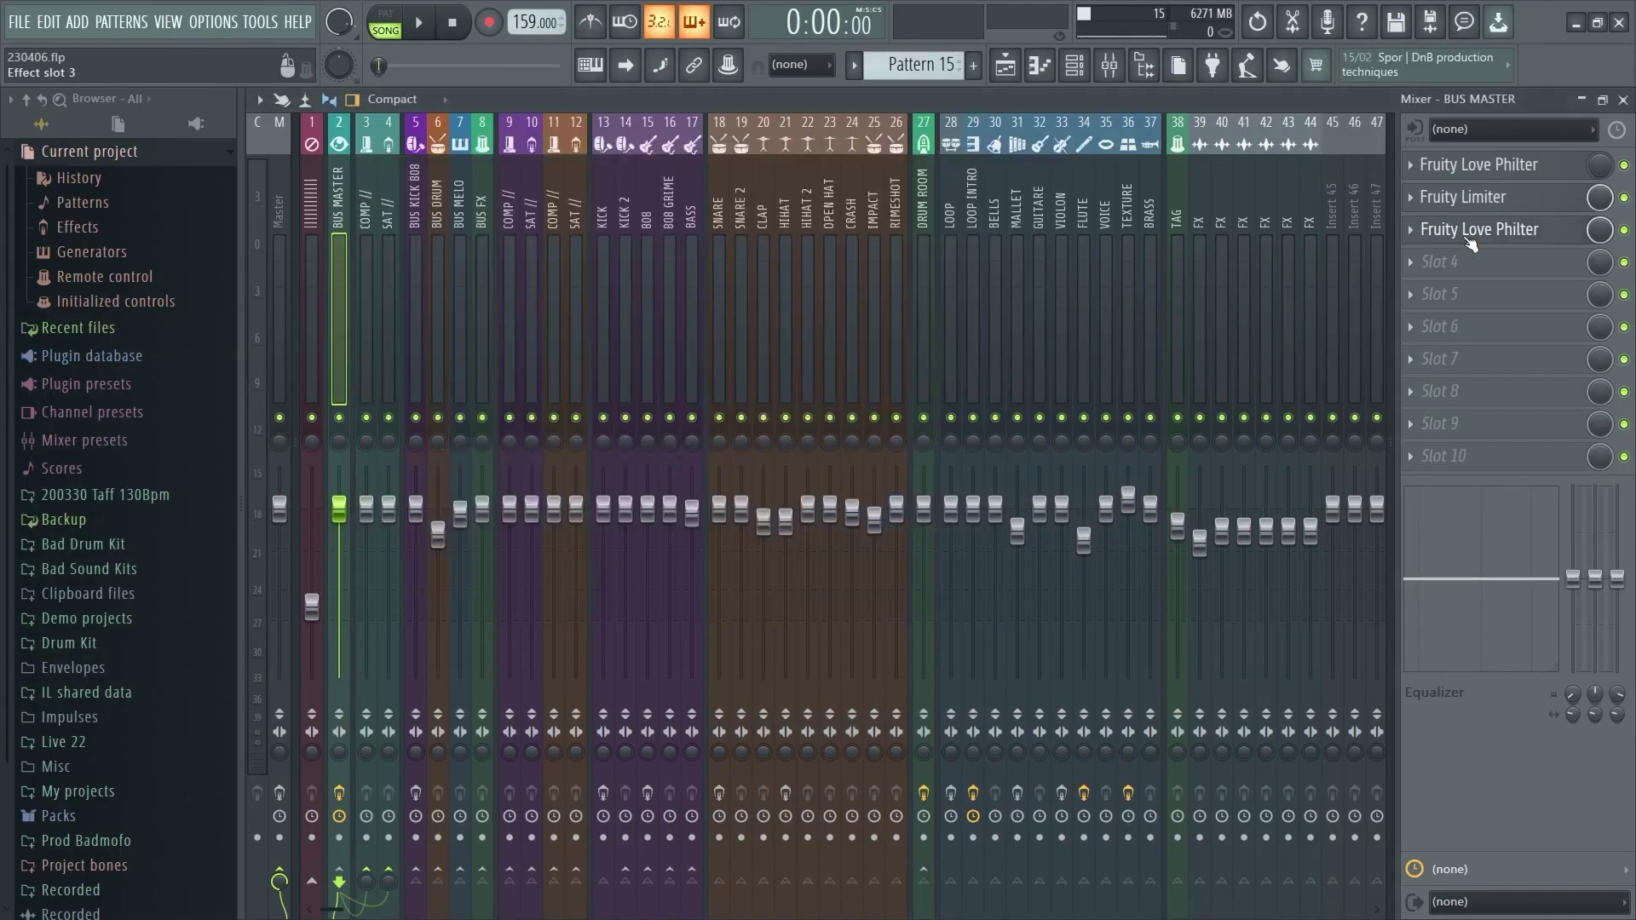
right_click(1601, 238)
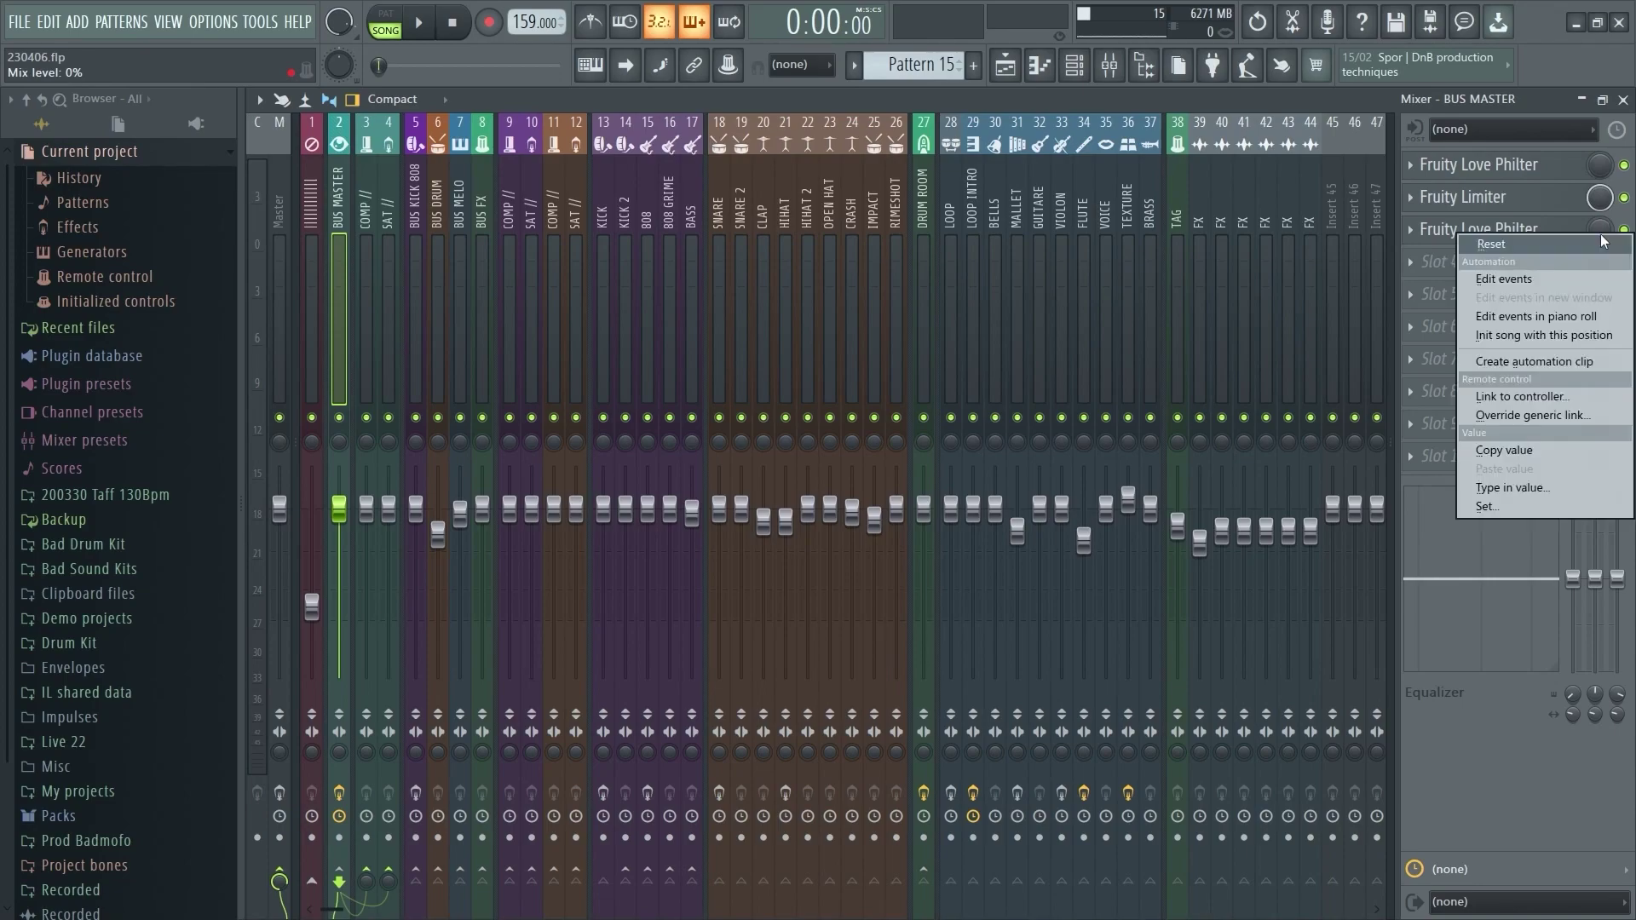
key(Escape)
Step: Move the Love Philter mix level automation clip in the playlist from the Drums track to Track 28
key(F5)
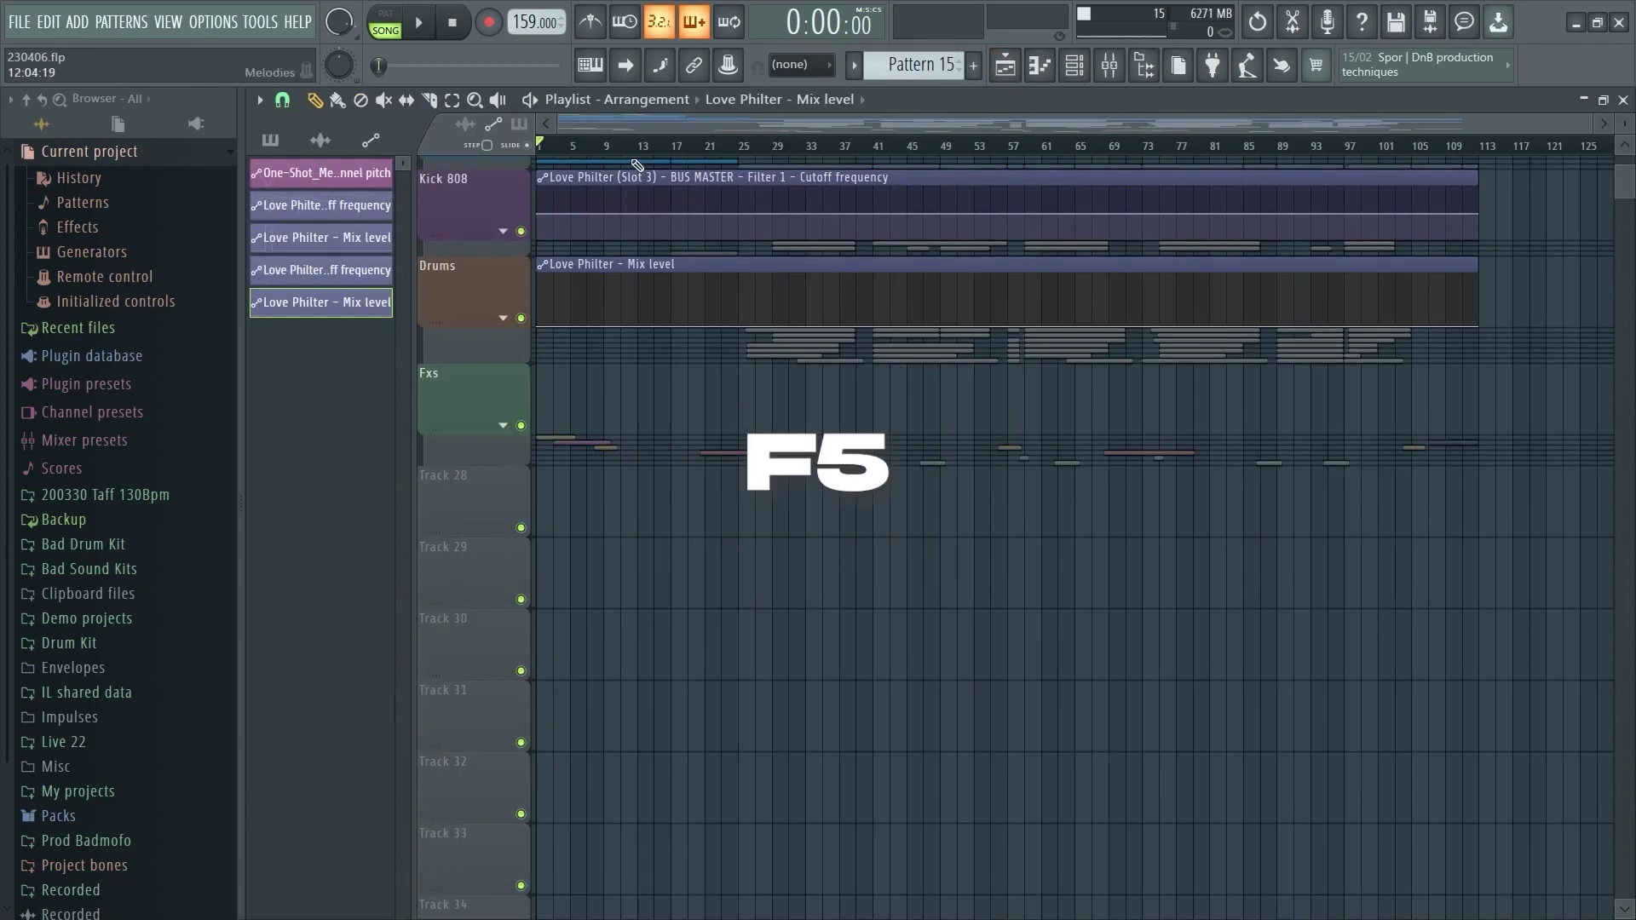
drag(592, 352, 571, 496)
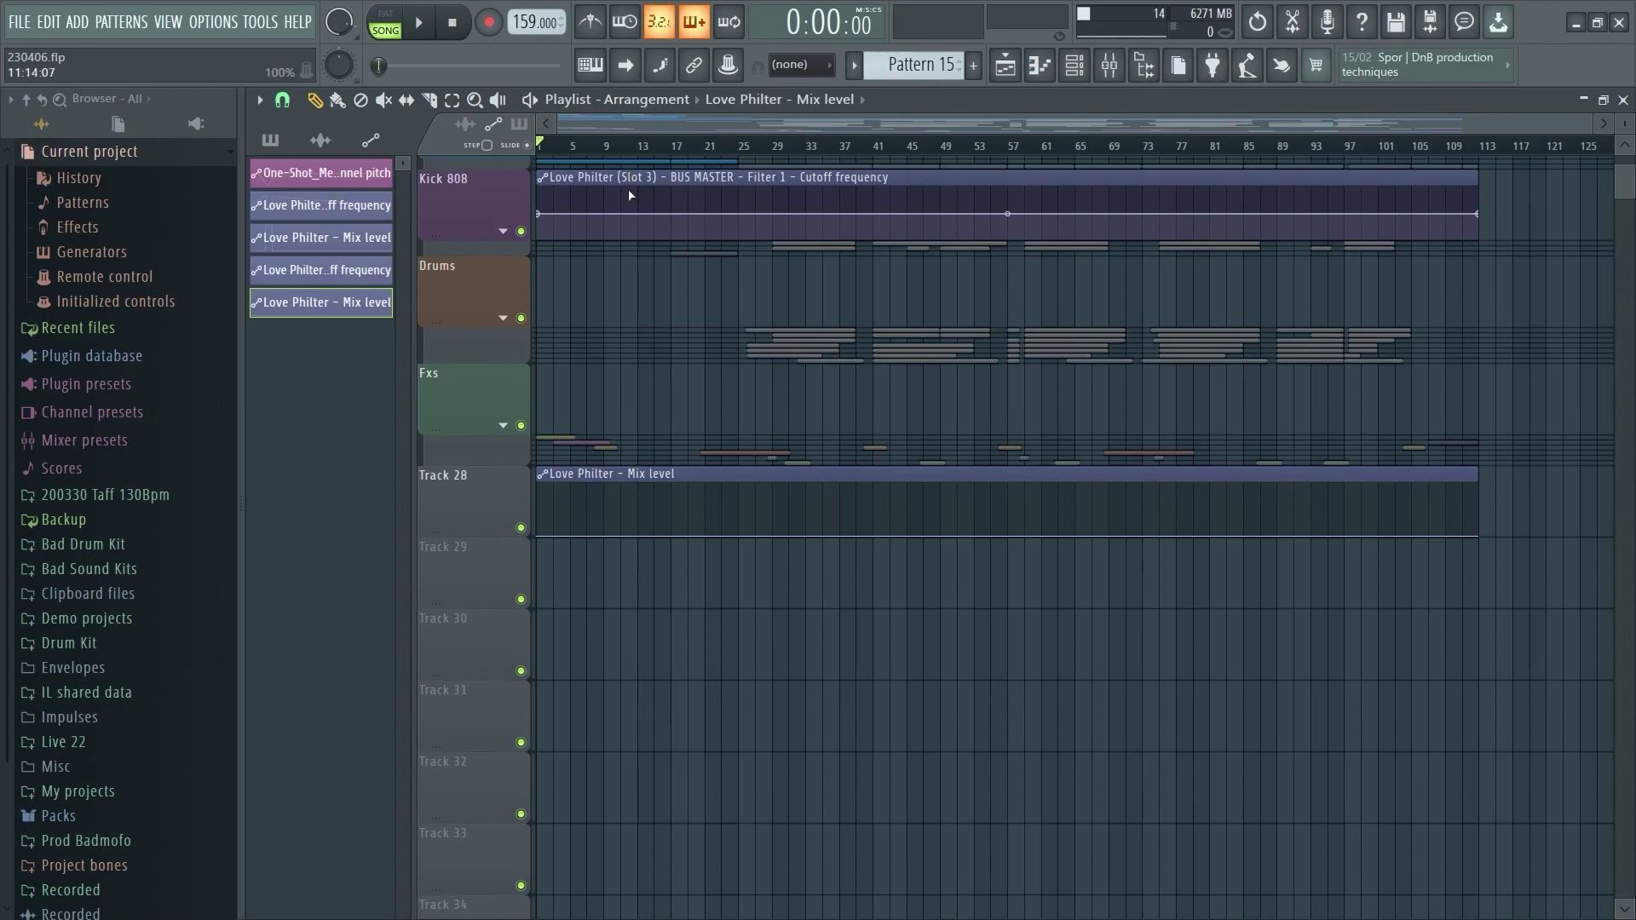
scroll(631, 213, up, 2)
scroll(661, 443, down, 5)
scroll(670, 500, down, 2)
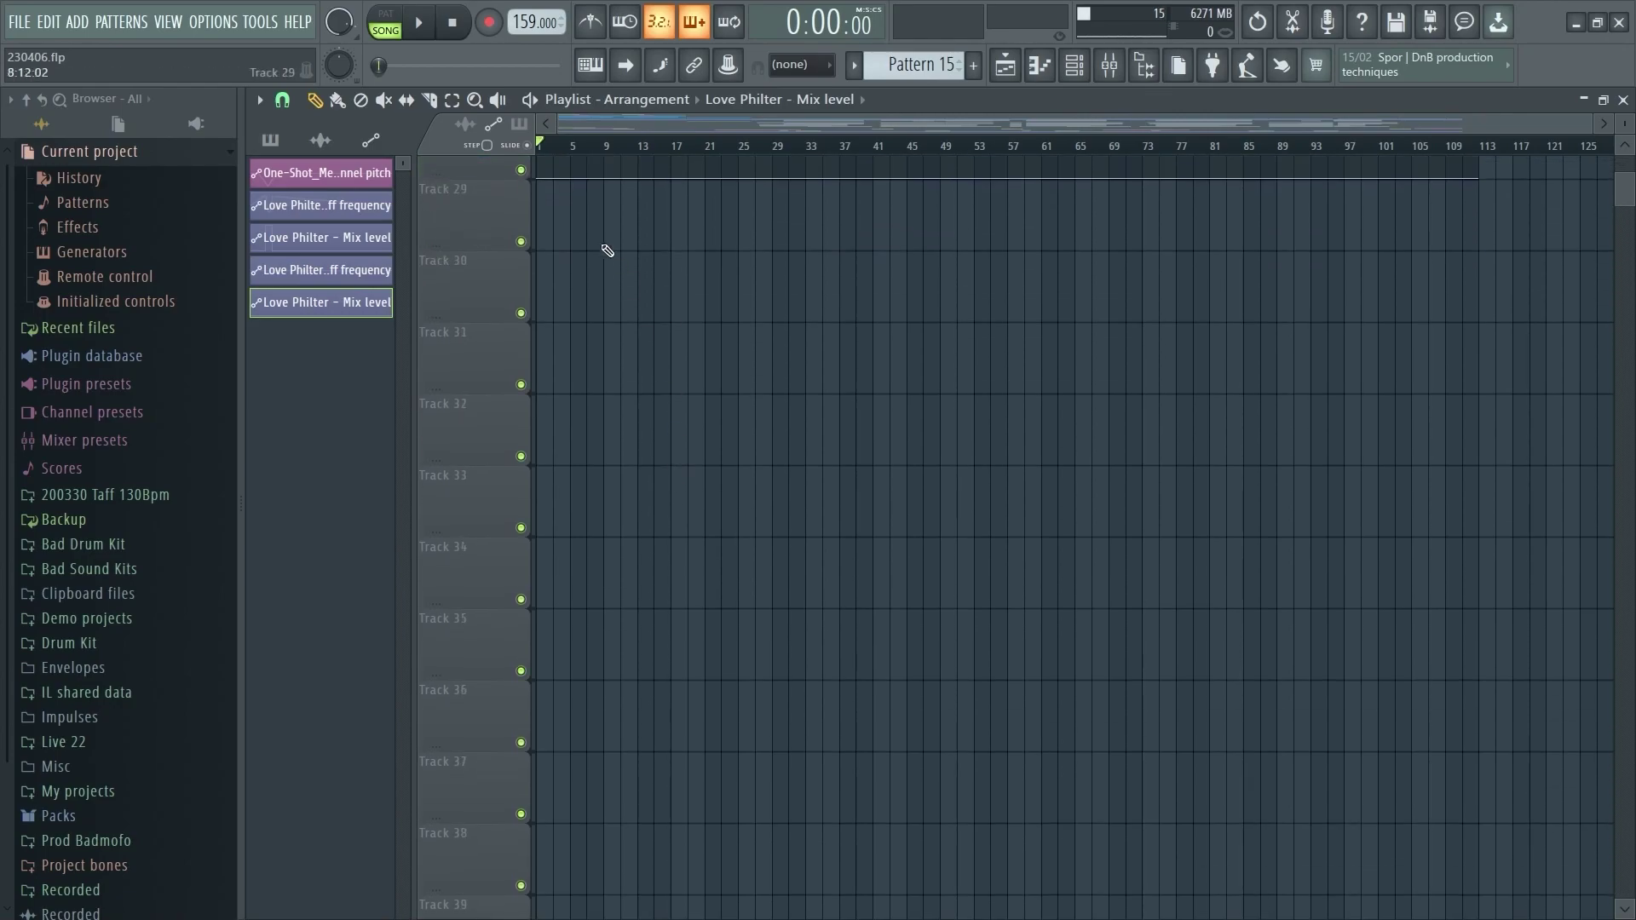
Step: Move the slot 3 Love Philter cutoff frequency automation clip in the playlist onto Track 29
scroll(534, 245, up, 7)
drag(620, 322, 577, 736)
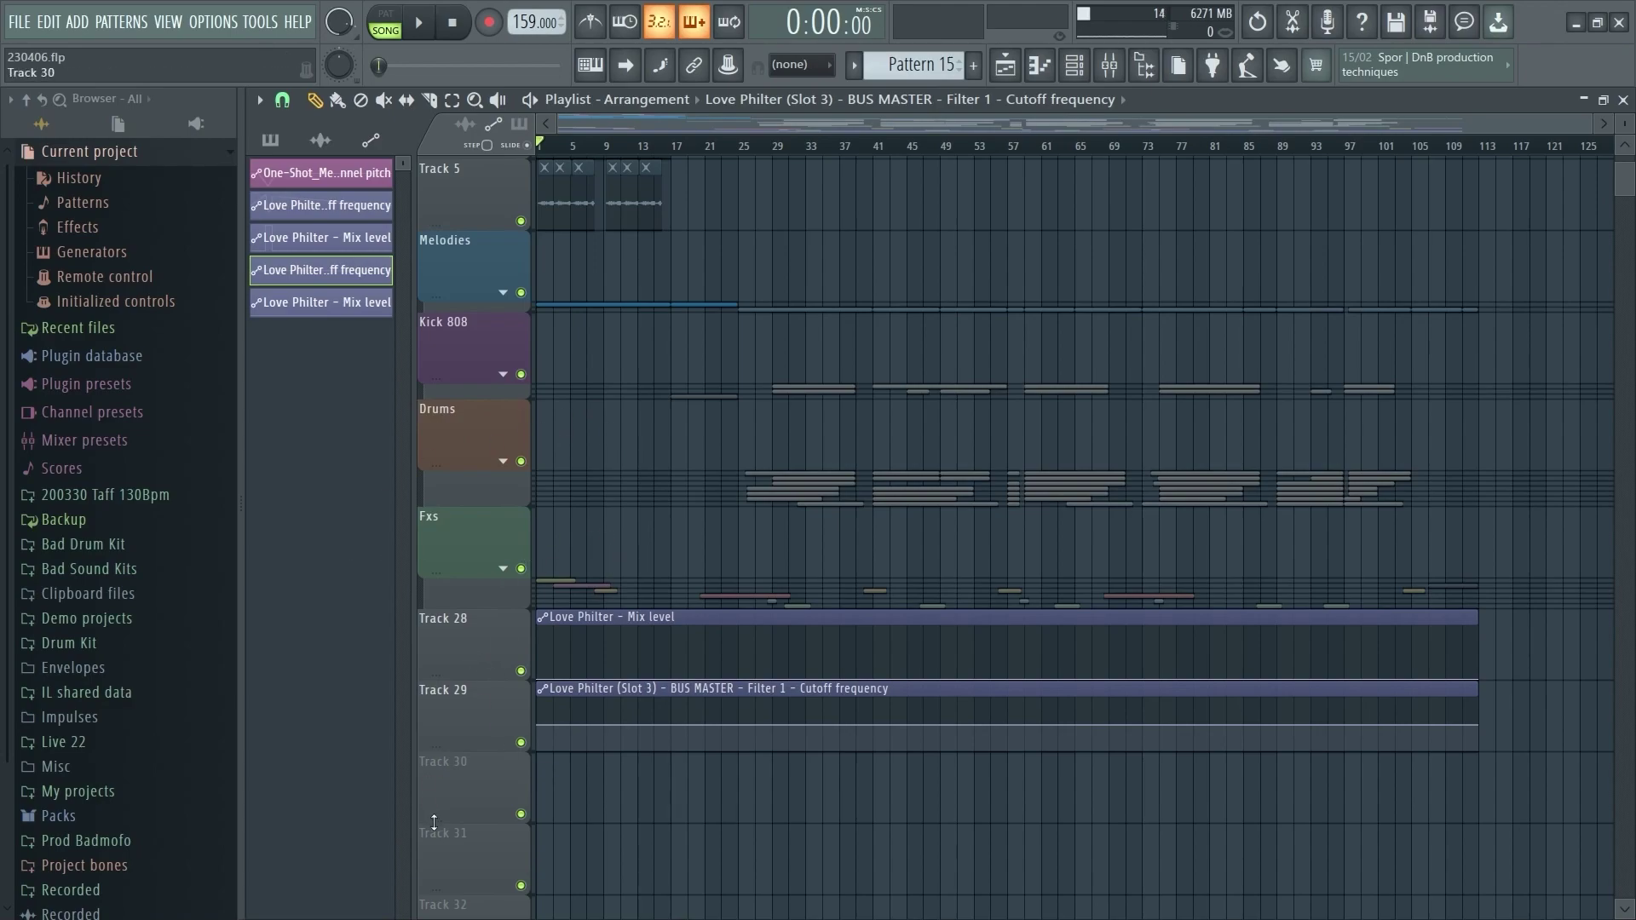
scroll(563, 607, down, 6)
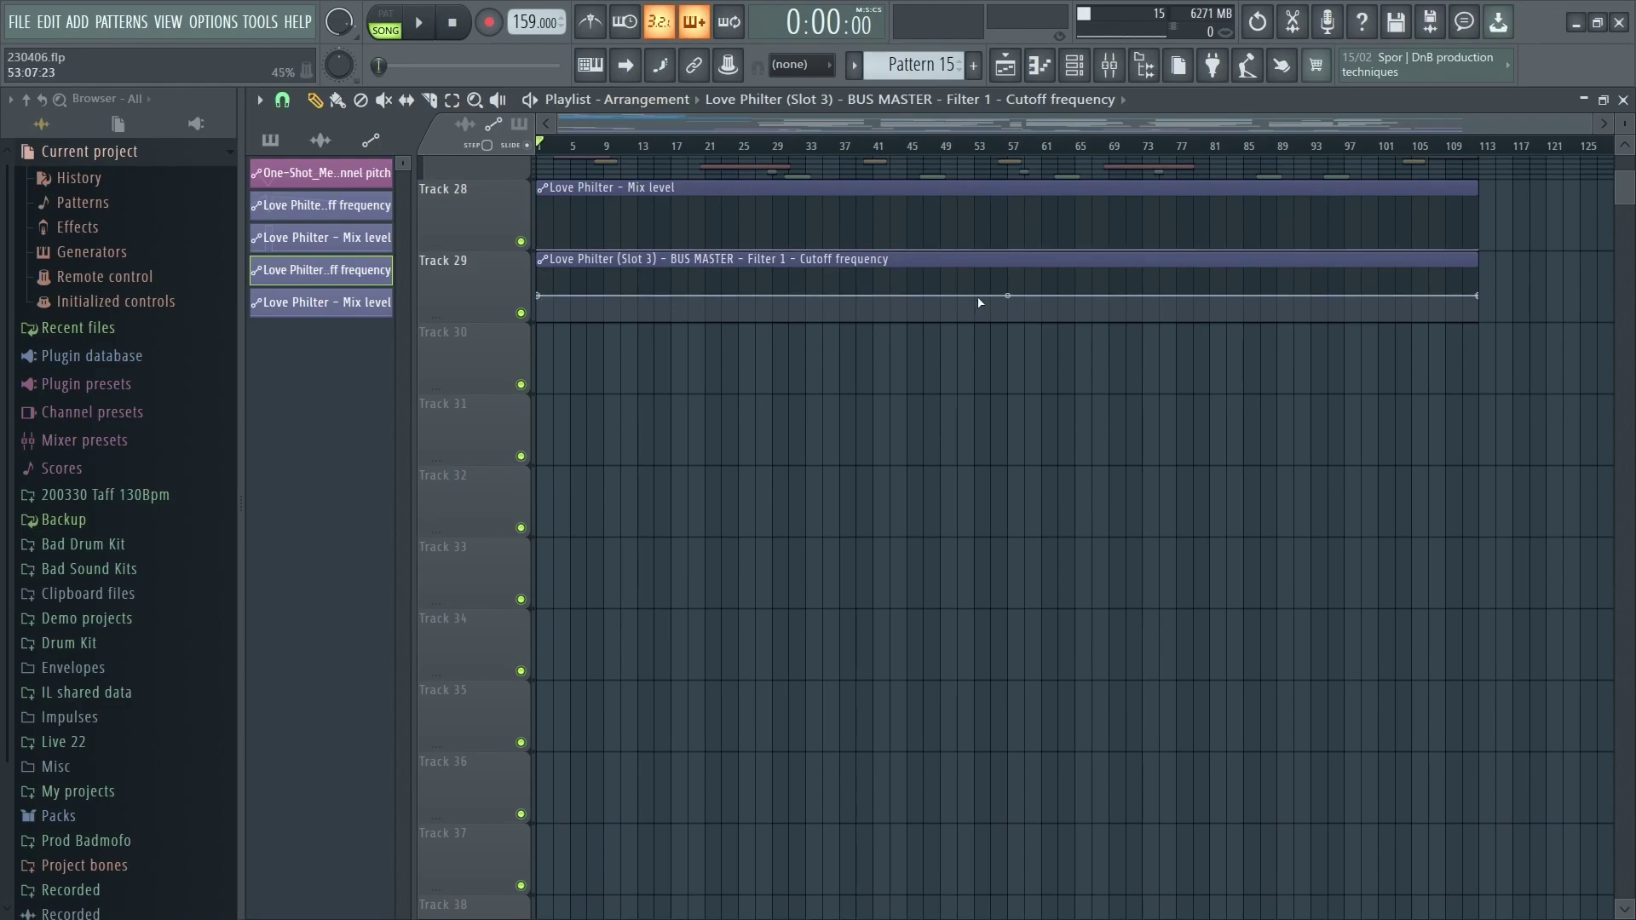
Step: Shape the Track 28 mix level automation with added points so it stays at 100% from bar 9 to bar 17 and 0% elsewhere
scroll(692, 377, up, 2)
scroll(693, 378, up, 5)
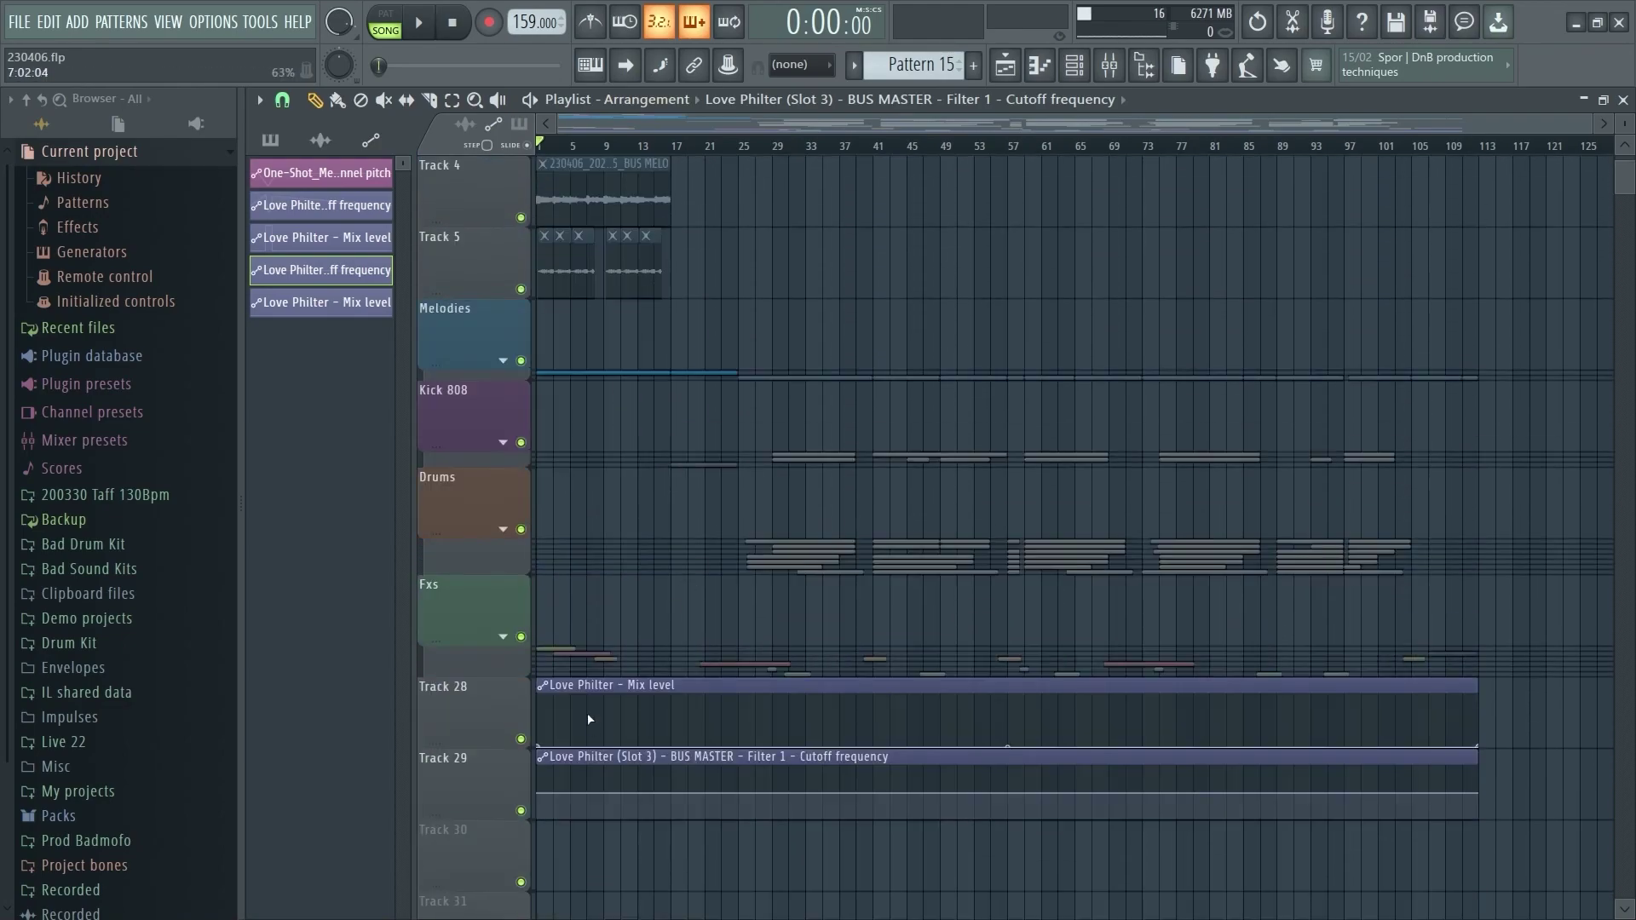
scroll(688, 588, up, 2)
right_click(615, 715)
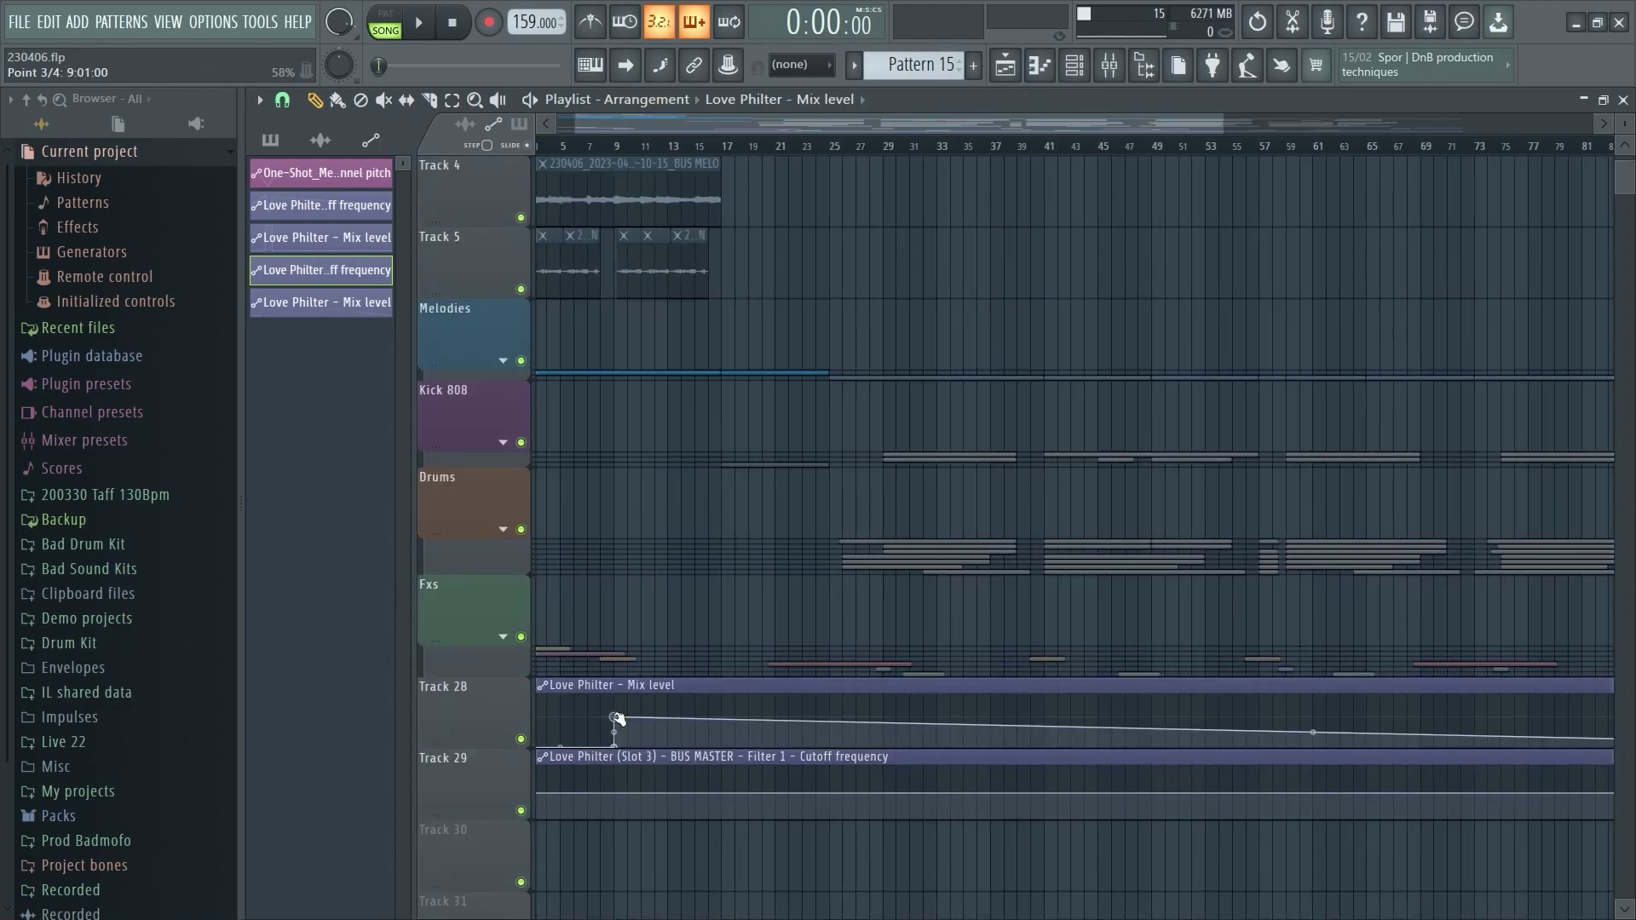
right_click(709, 703)
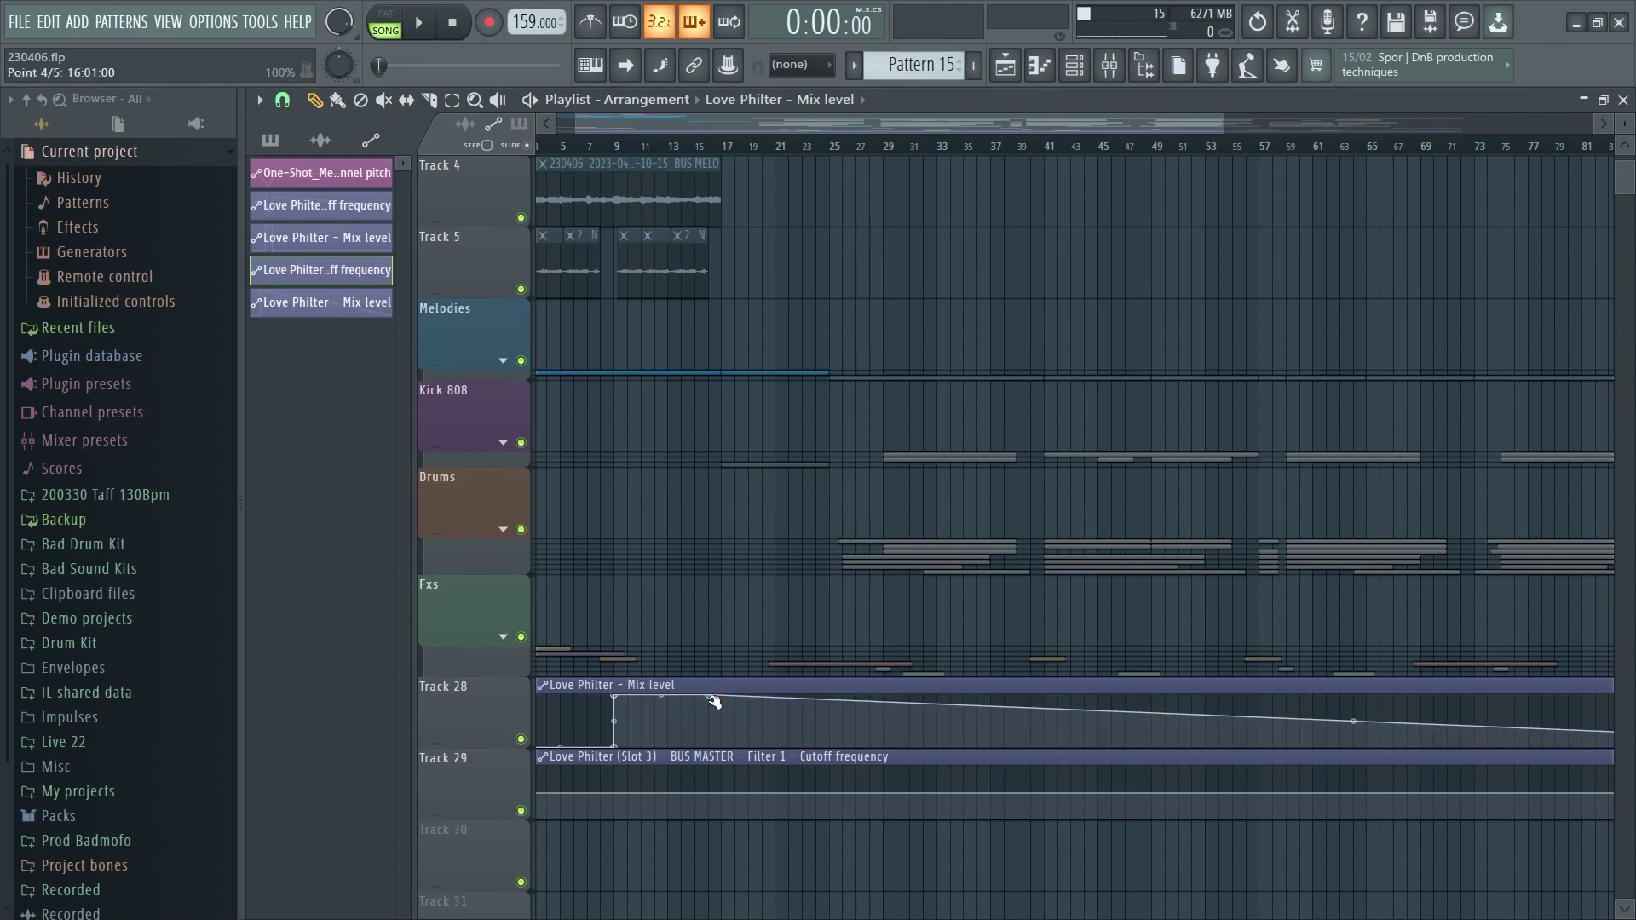
drag(714, 701, 723, 697)
right_click(723, 716)
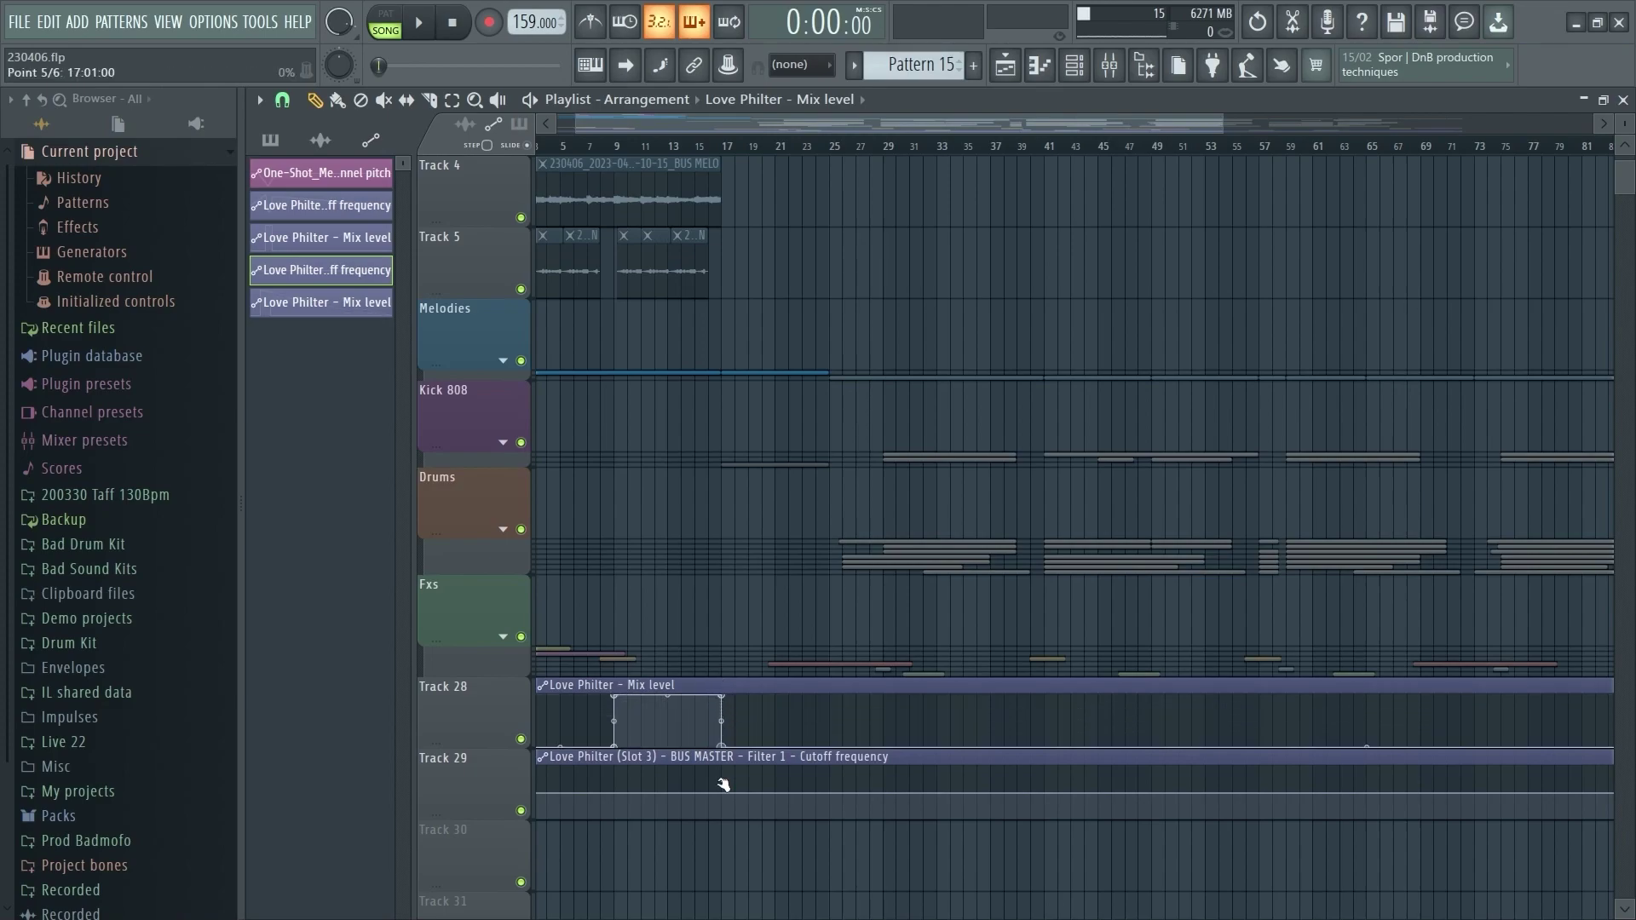
Step: Add points to the Track 29 cutoff frequency automation forming a curved dip between bars 9 and 17, and play the section back
right_click(614, 781)
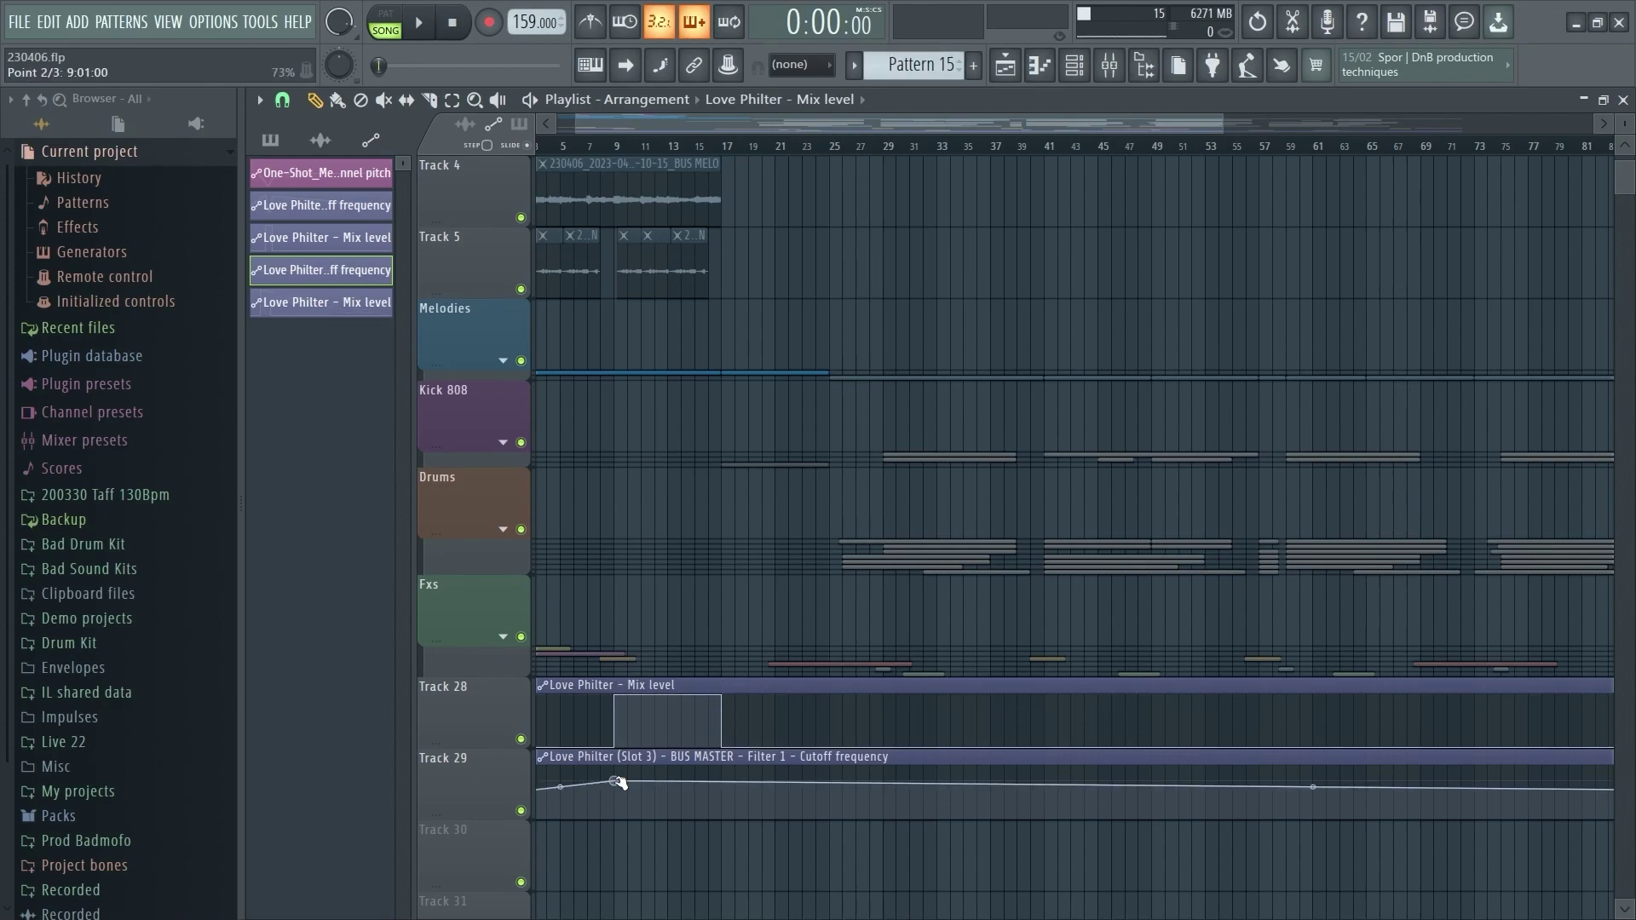
right_click(668, 806)
right_click(723, 781)
drag(695, 794, 640, 806)
key(space)
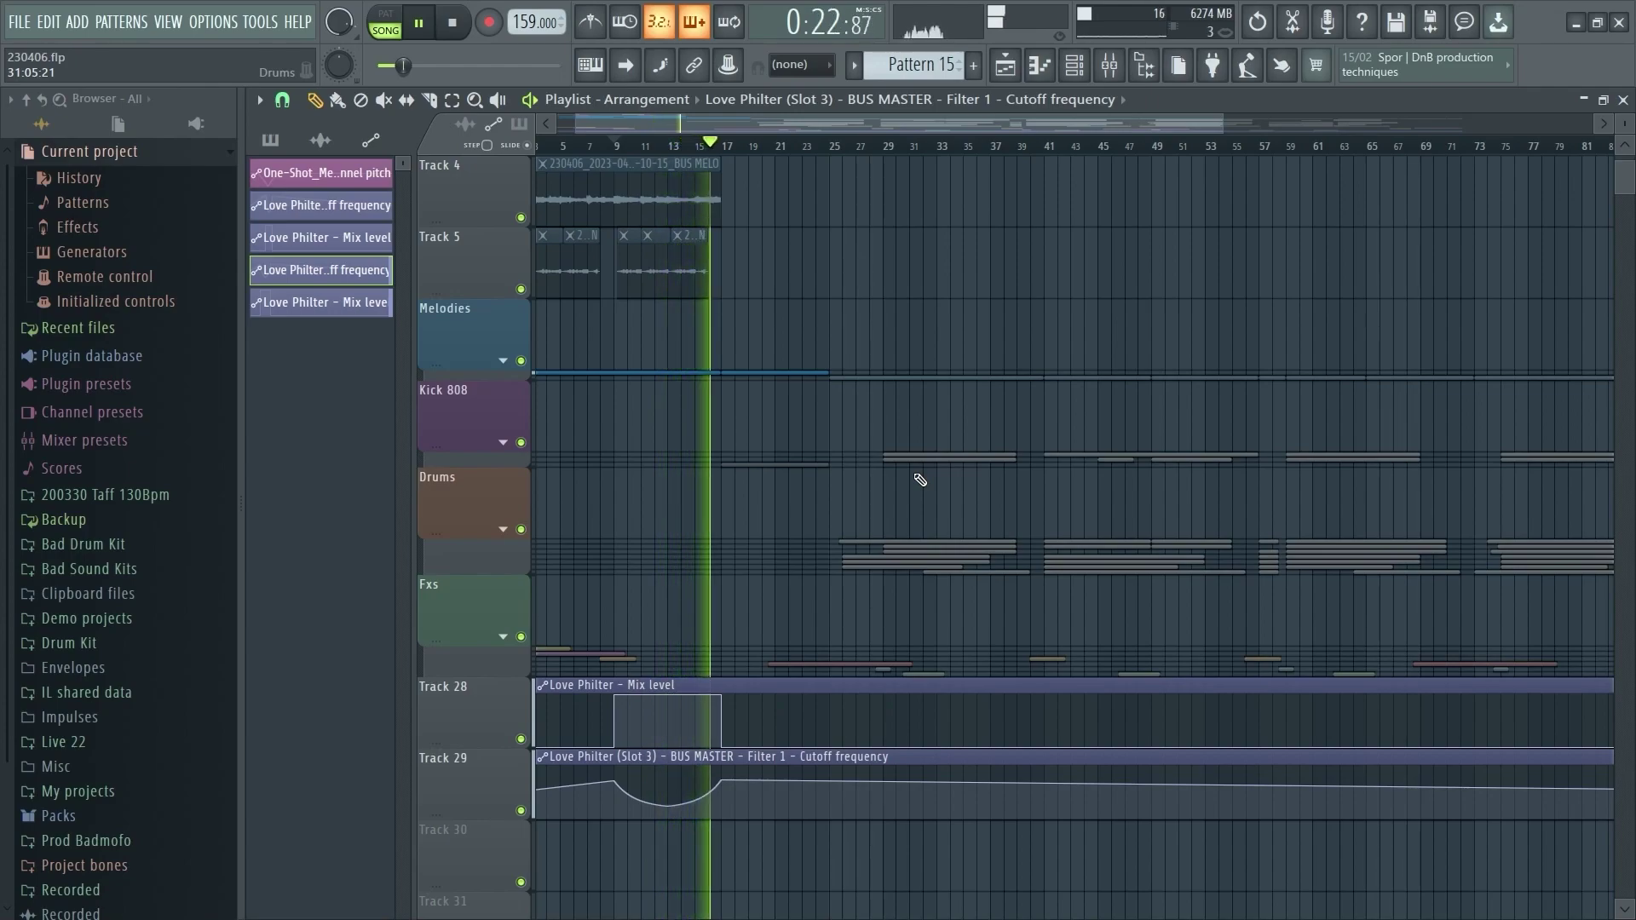
key(space)
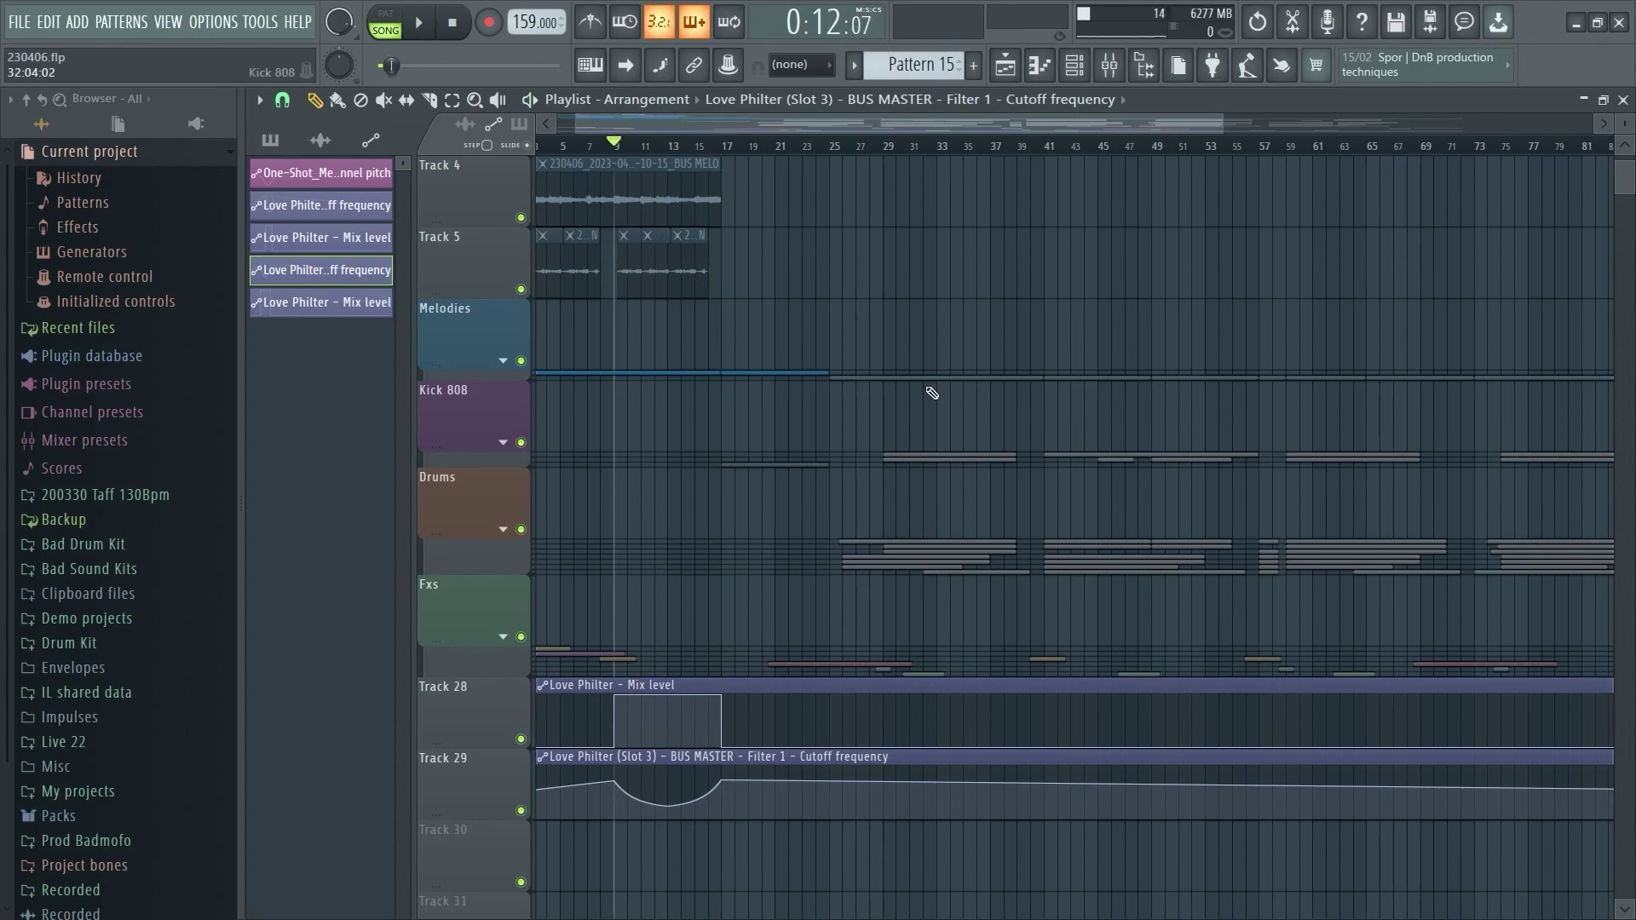
Step: Arm the BUS MELO mixer track for recording and view the settings for rendering it to a WAV file without starting the render
key(F9)
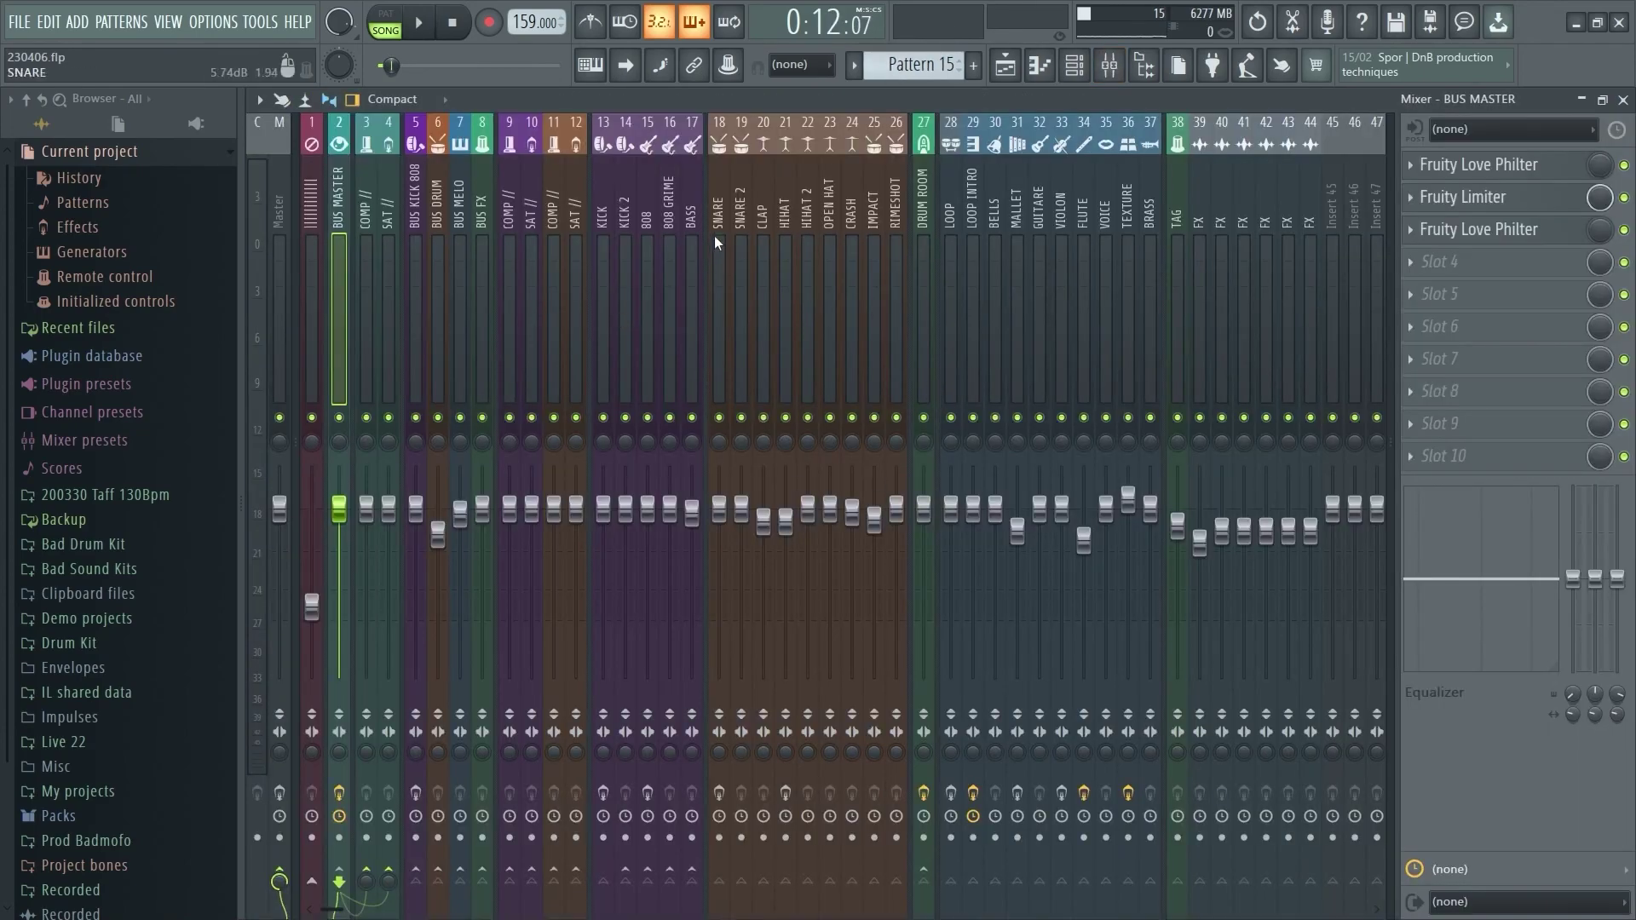
click(714, 236)
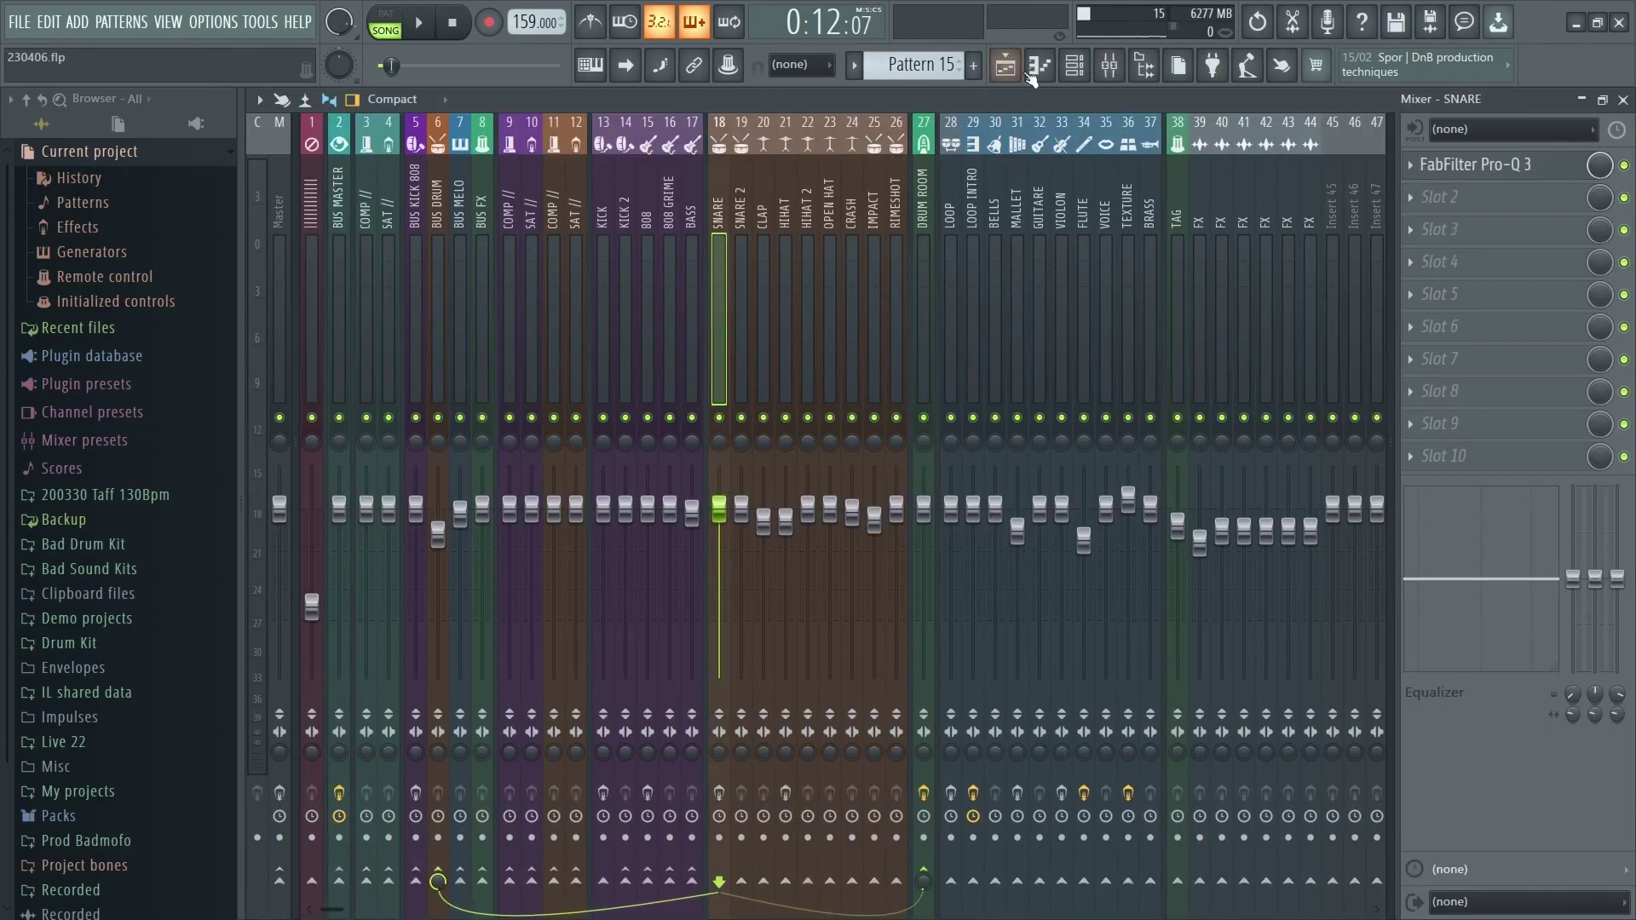
key(F9)
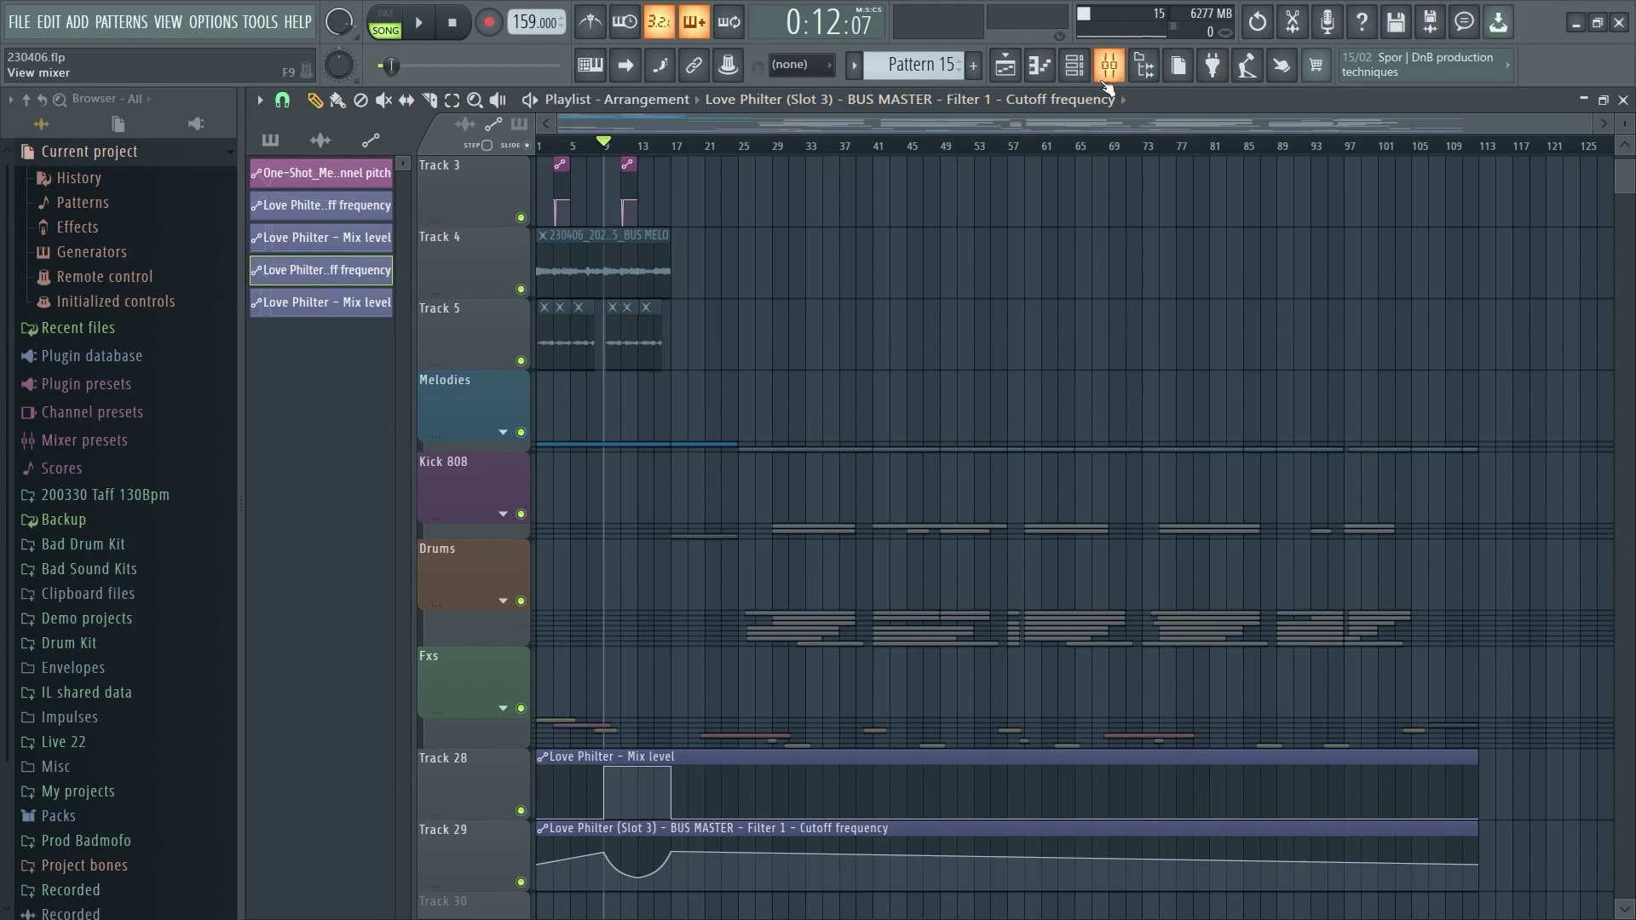
click(1108, 77)
click(460, 839)
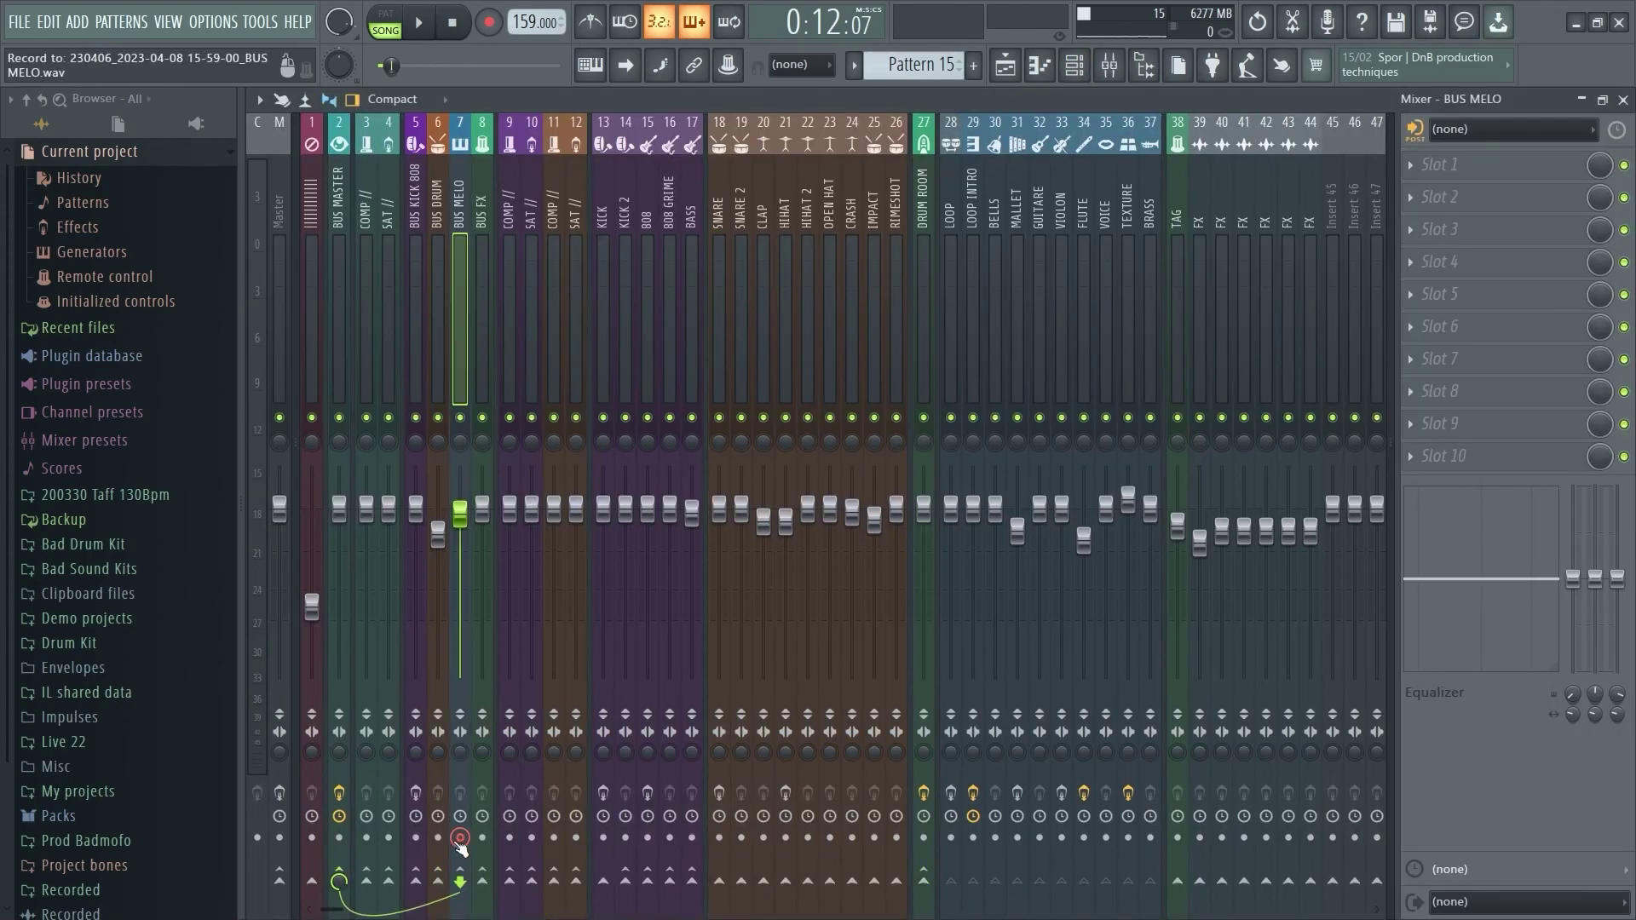
key(alt+r)
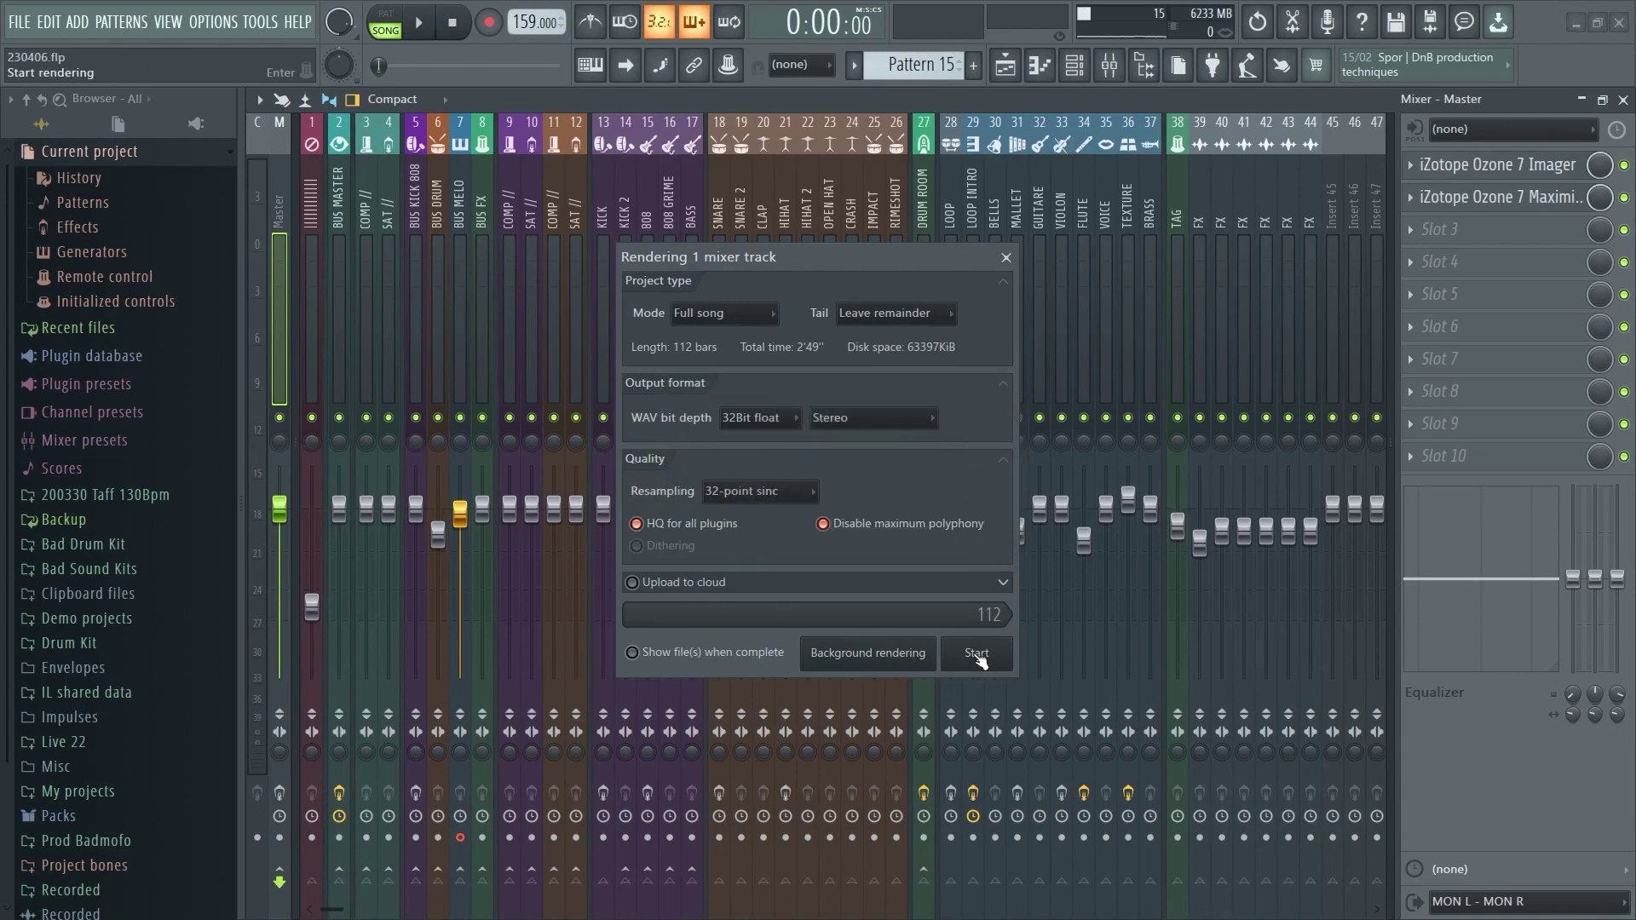
click(1006, 258)
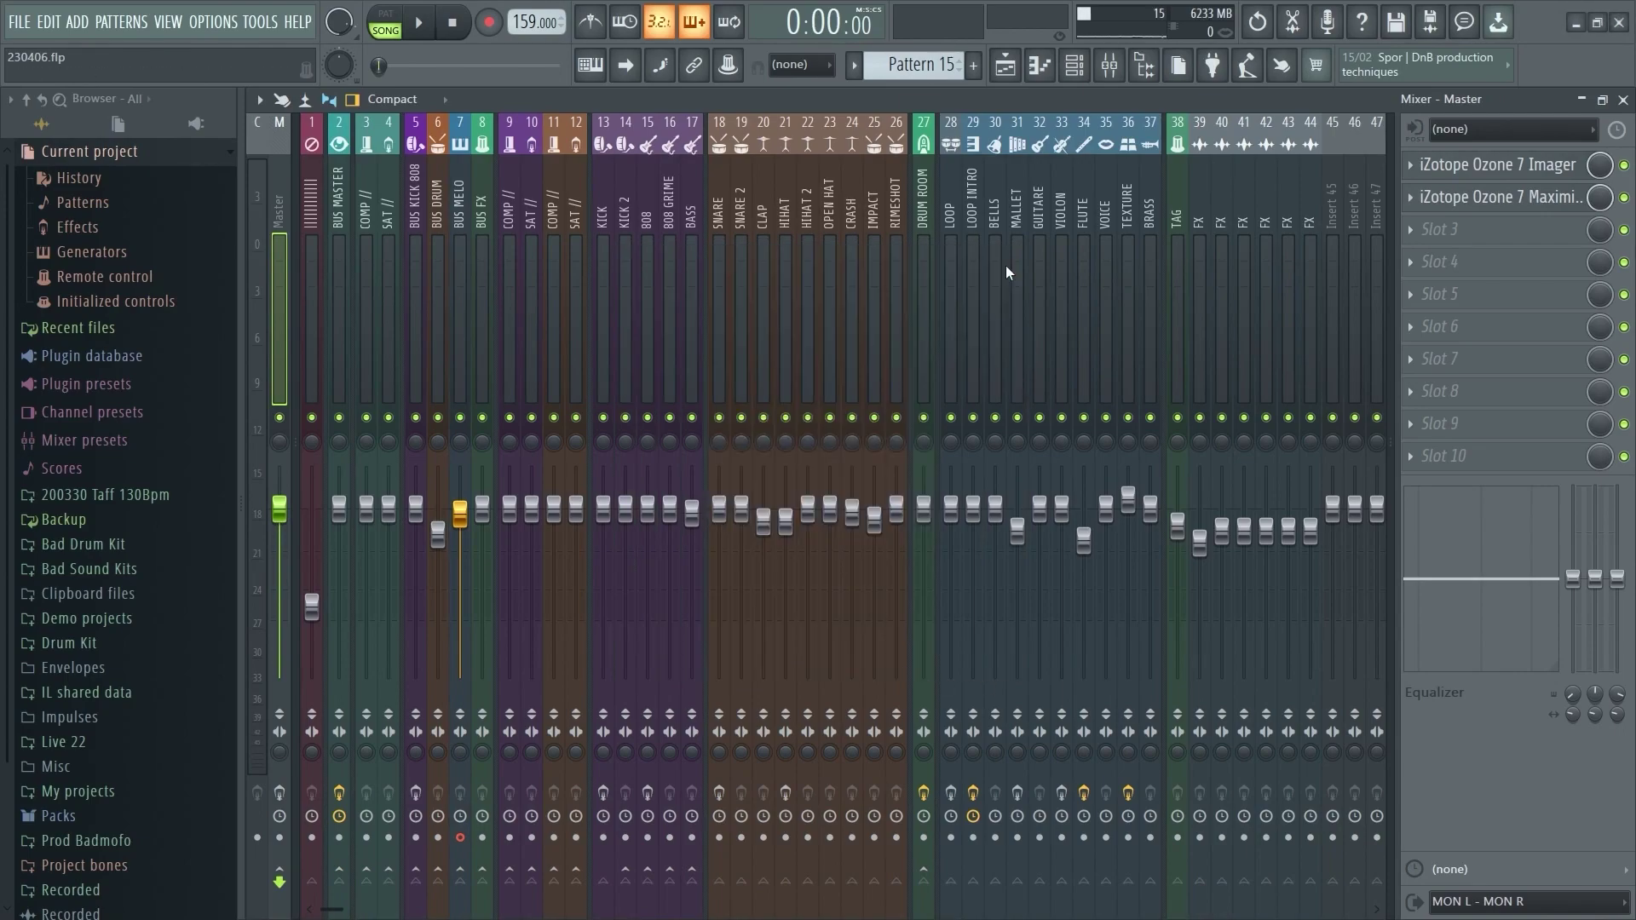
Step: Select bars 17 to 25 on the playlist timeline and disarm the BUS MELO mixer track
key(F5)
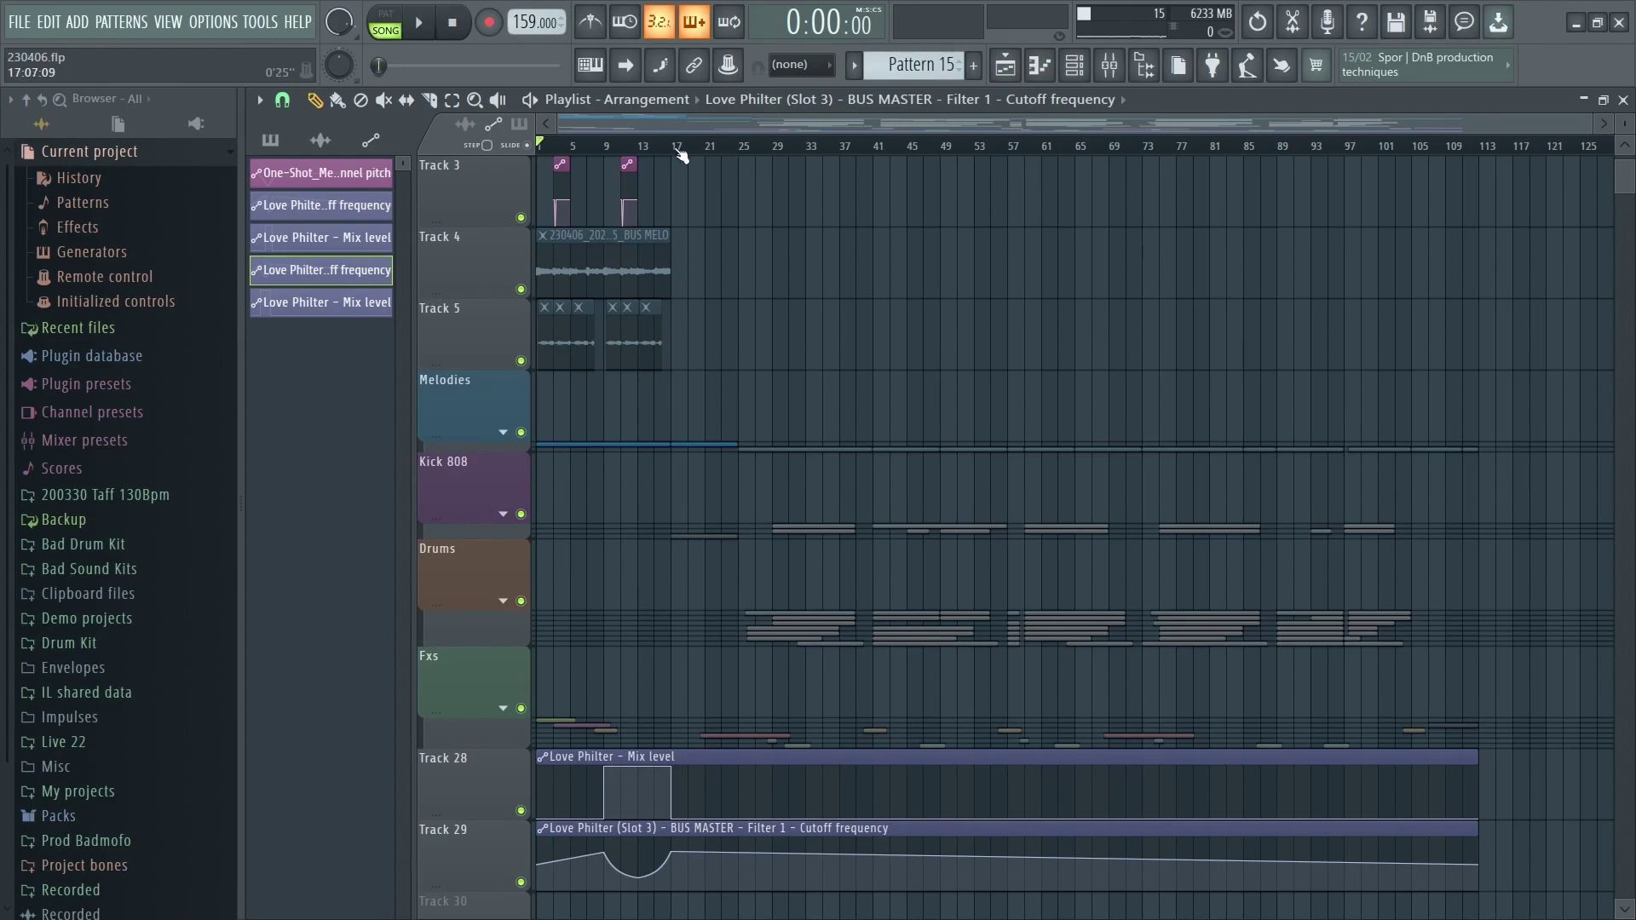
drag(681, 152, 738, 194)
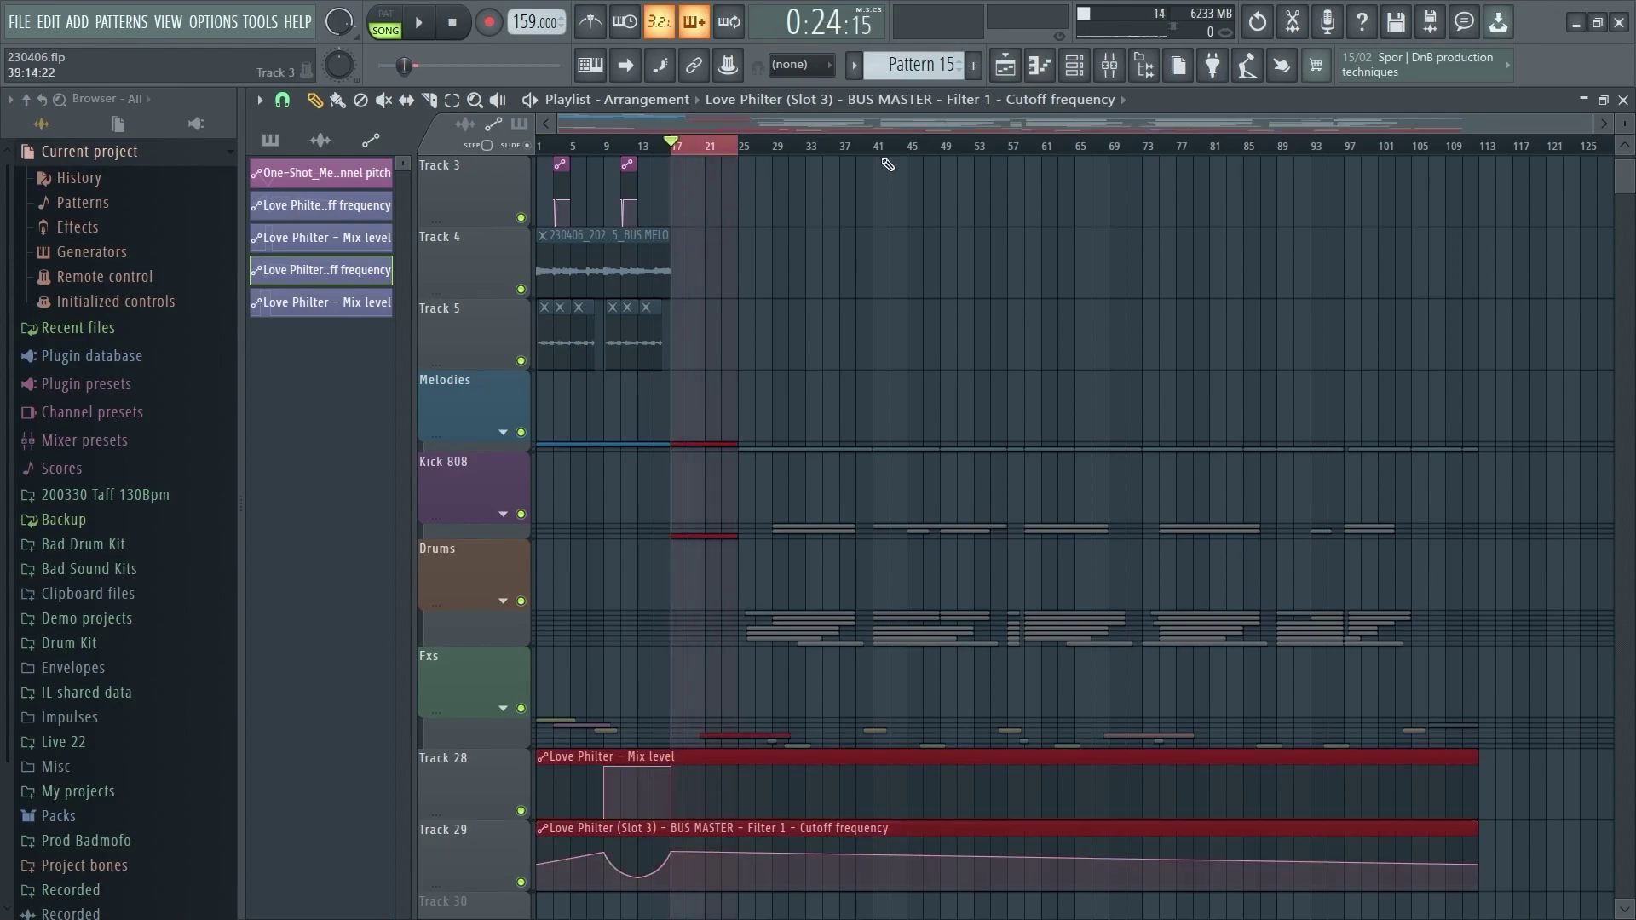
key(F9)
click(461, 341)
click(461, 838)
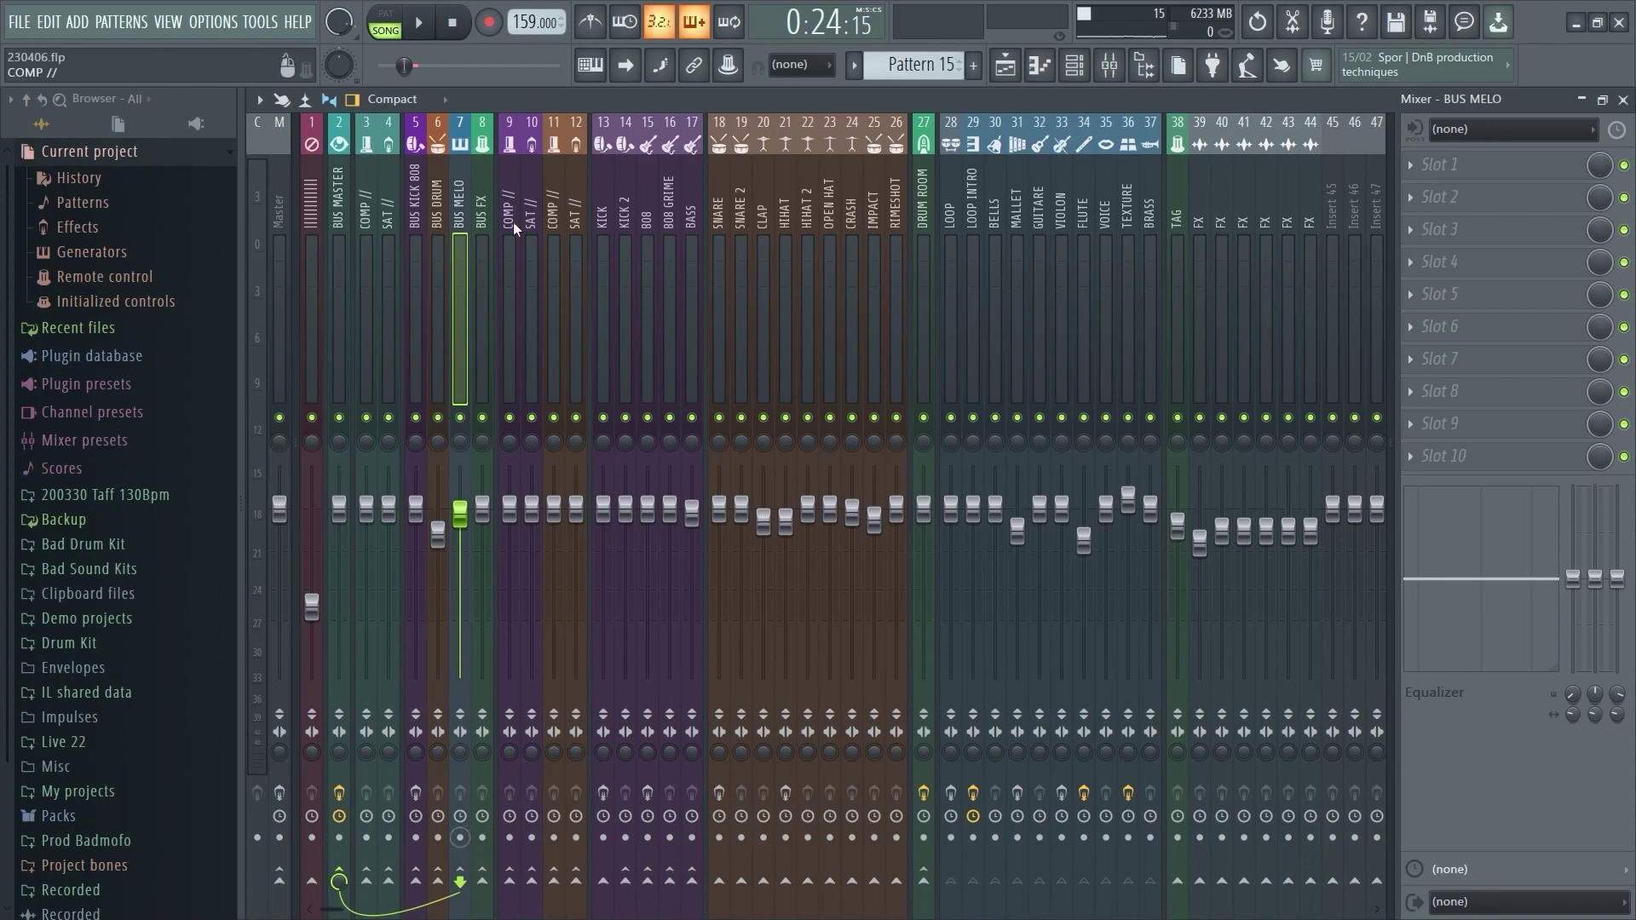
Step: Reset the last FX mixer track, number 44, to its default state
click(740, 261)
click(789, 268)
click(809, 276)
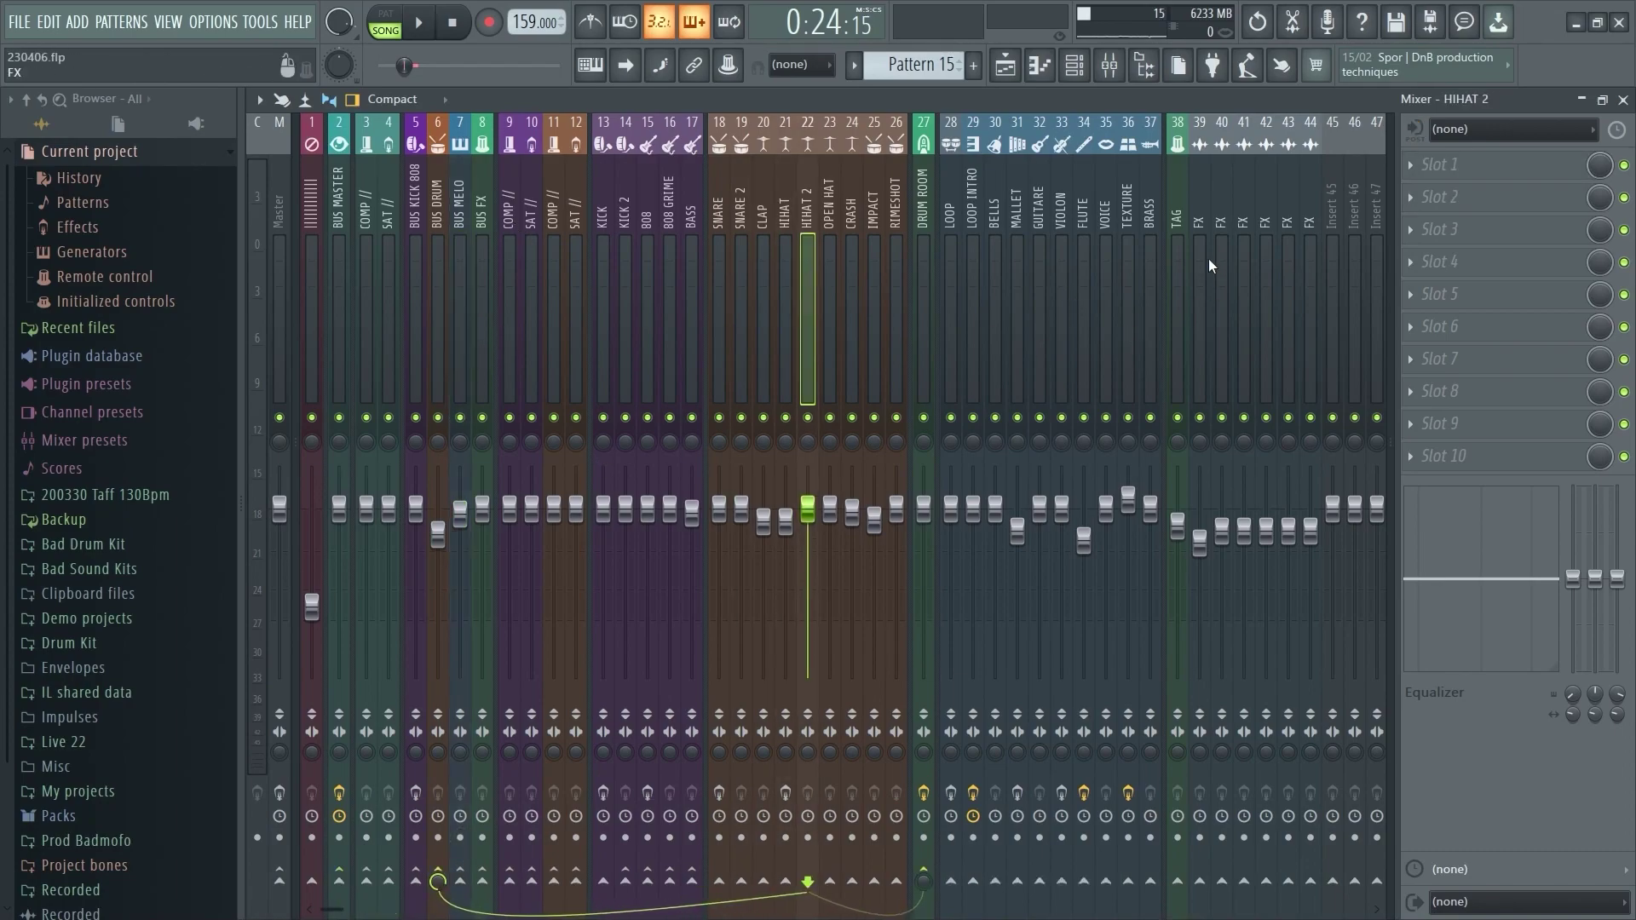
scroll(1208, 256, down, 3)
scroll(1142, 324, down, 5)
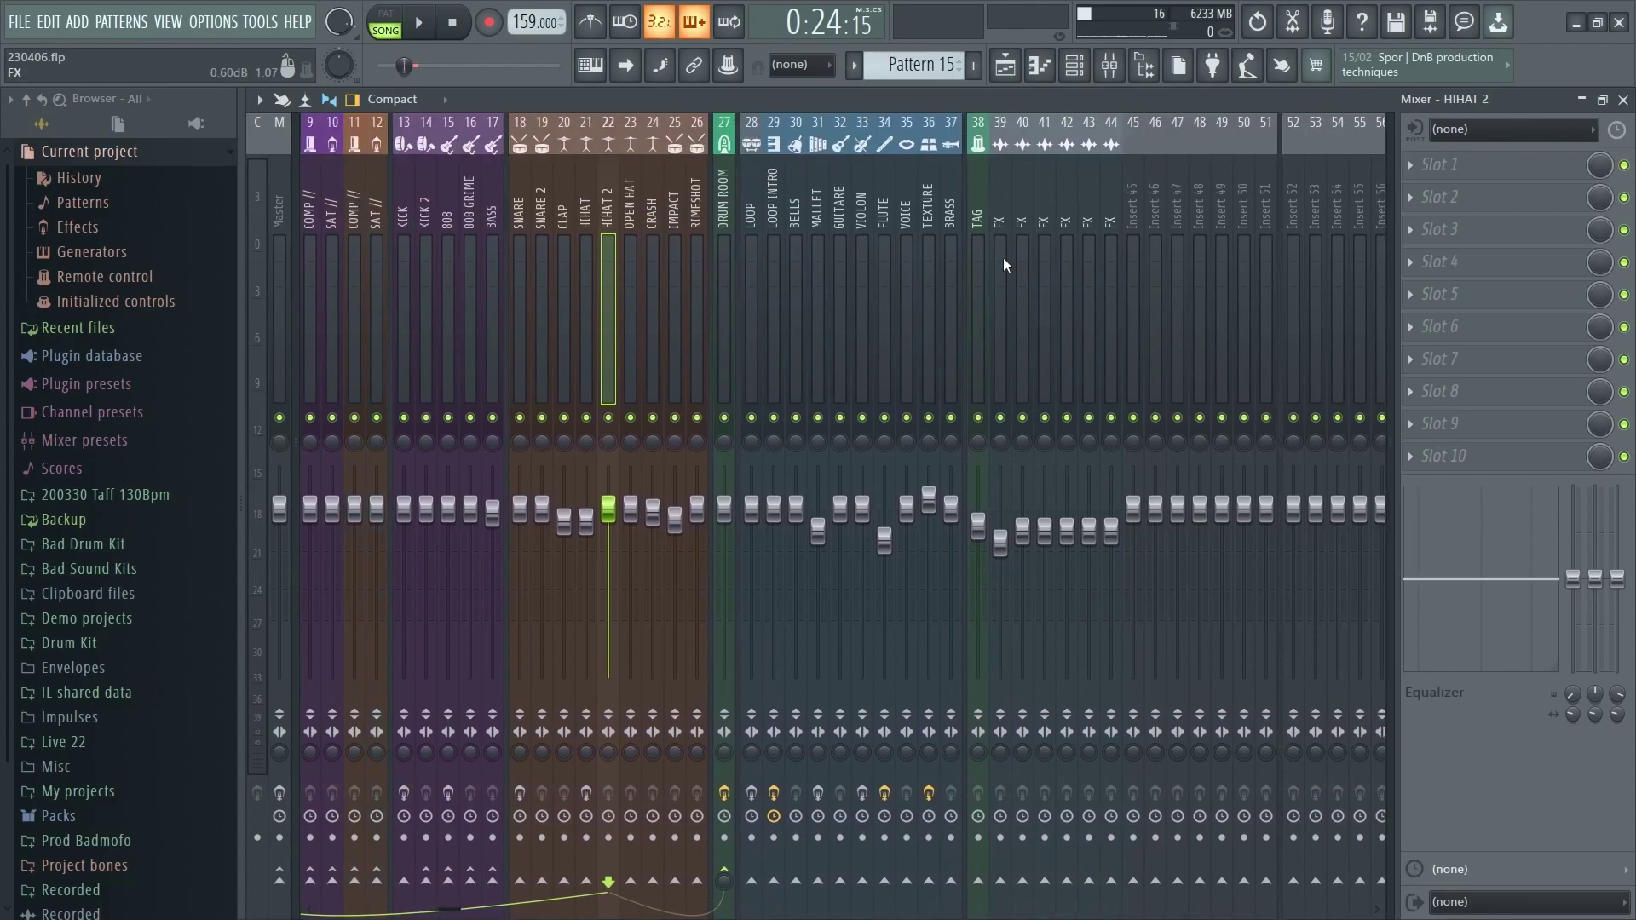
click(1043, 256)
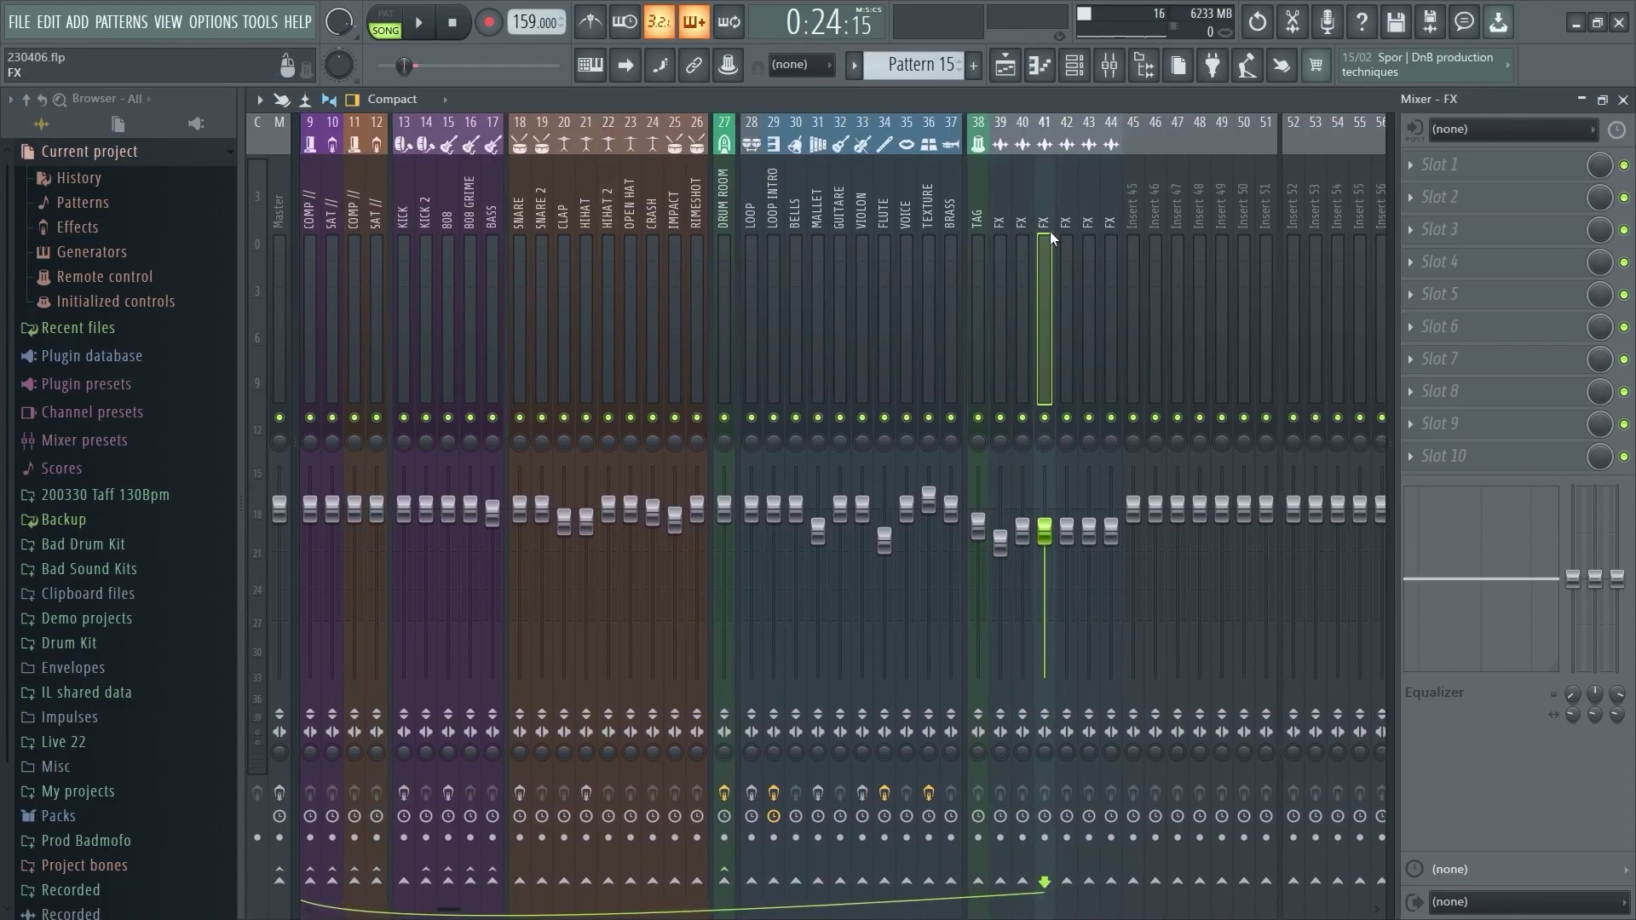
right_click(1110, 207)
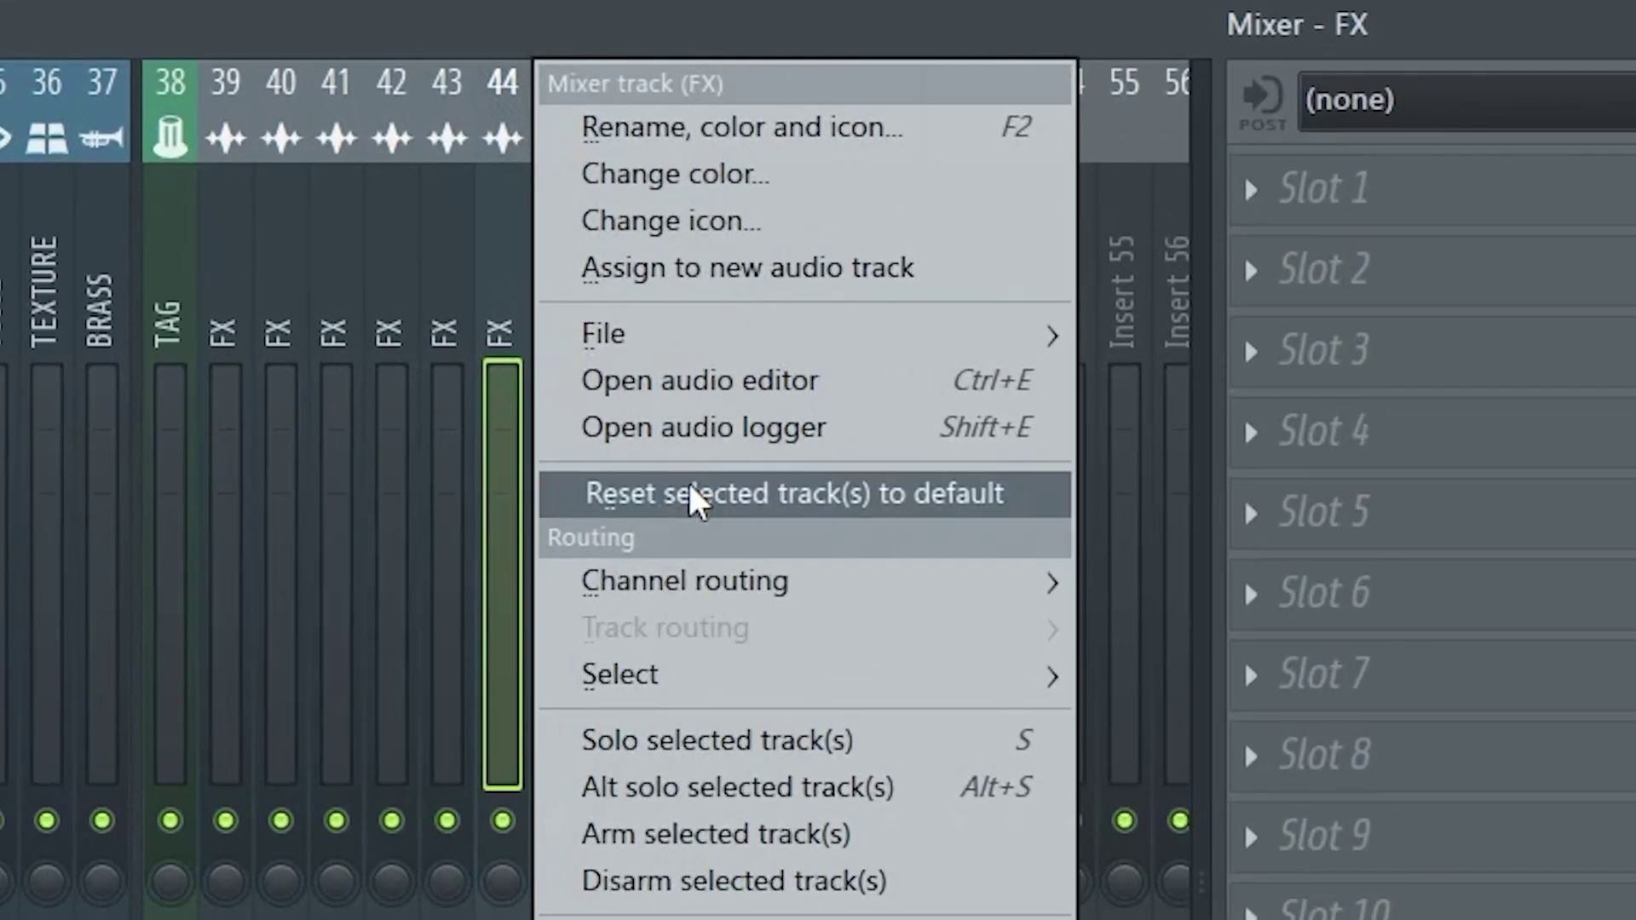
click(1164, 288)
click(980, 528)
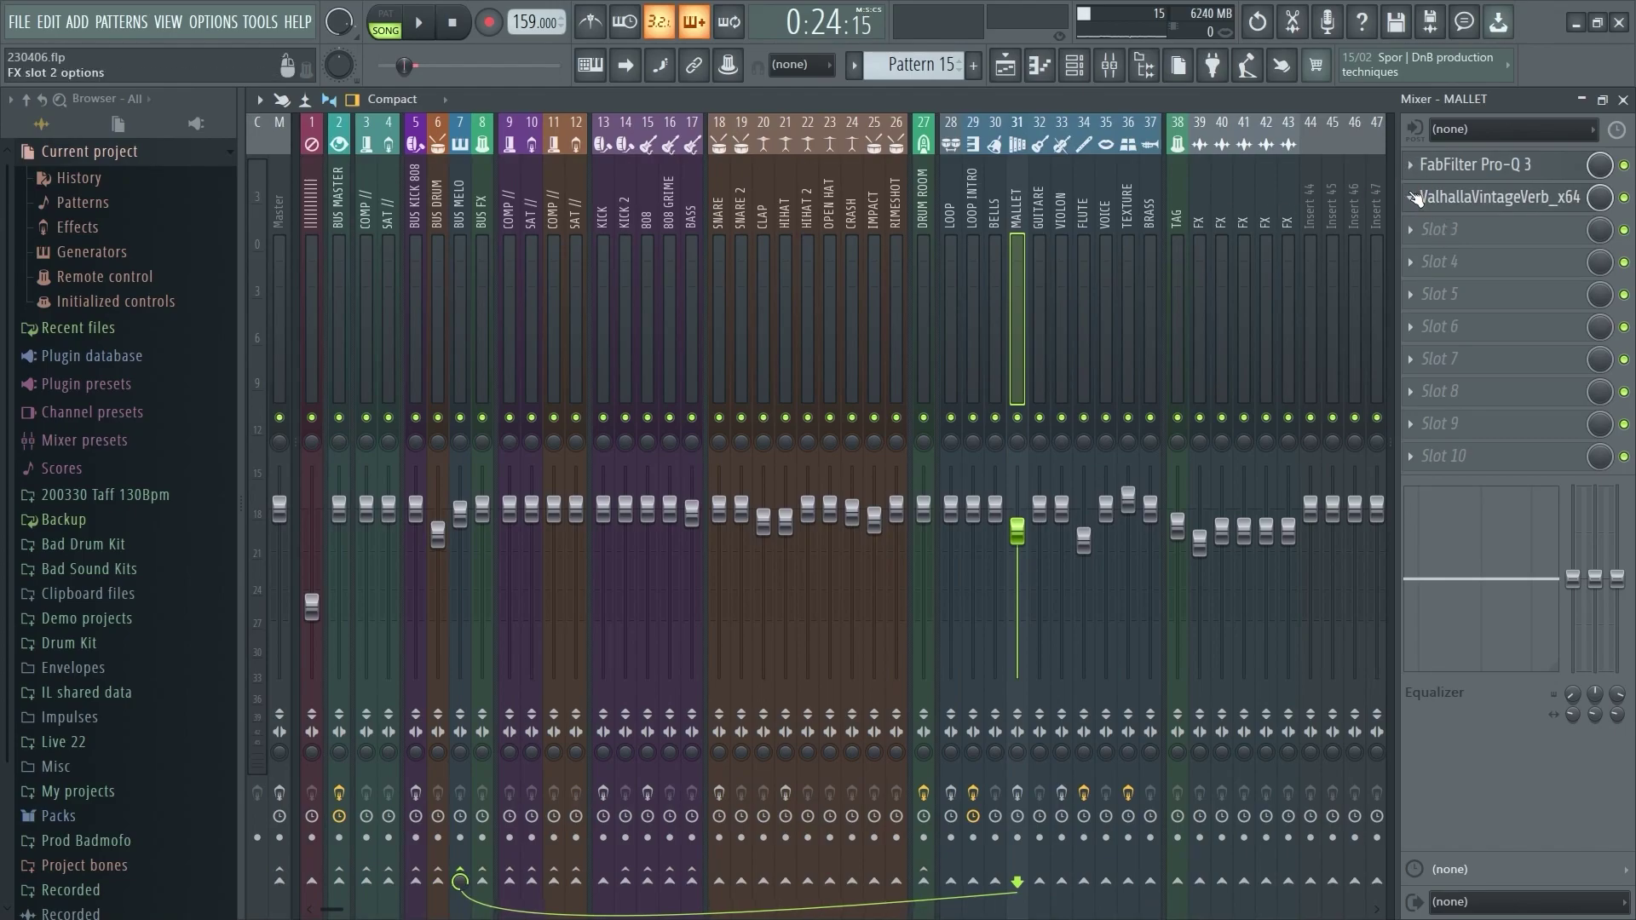
Step: Open ValhallaVintageVerb on the MALLET track and view its slot options, plugin options and built-in preset choices
click(1426, 198)
click(1415, 198)
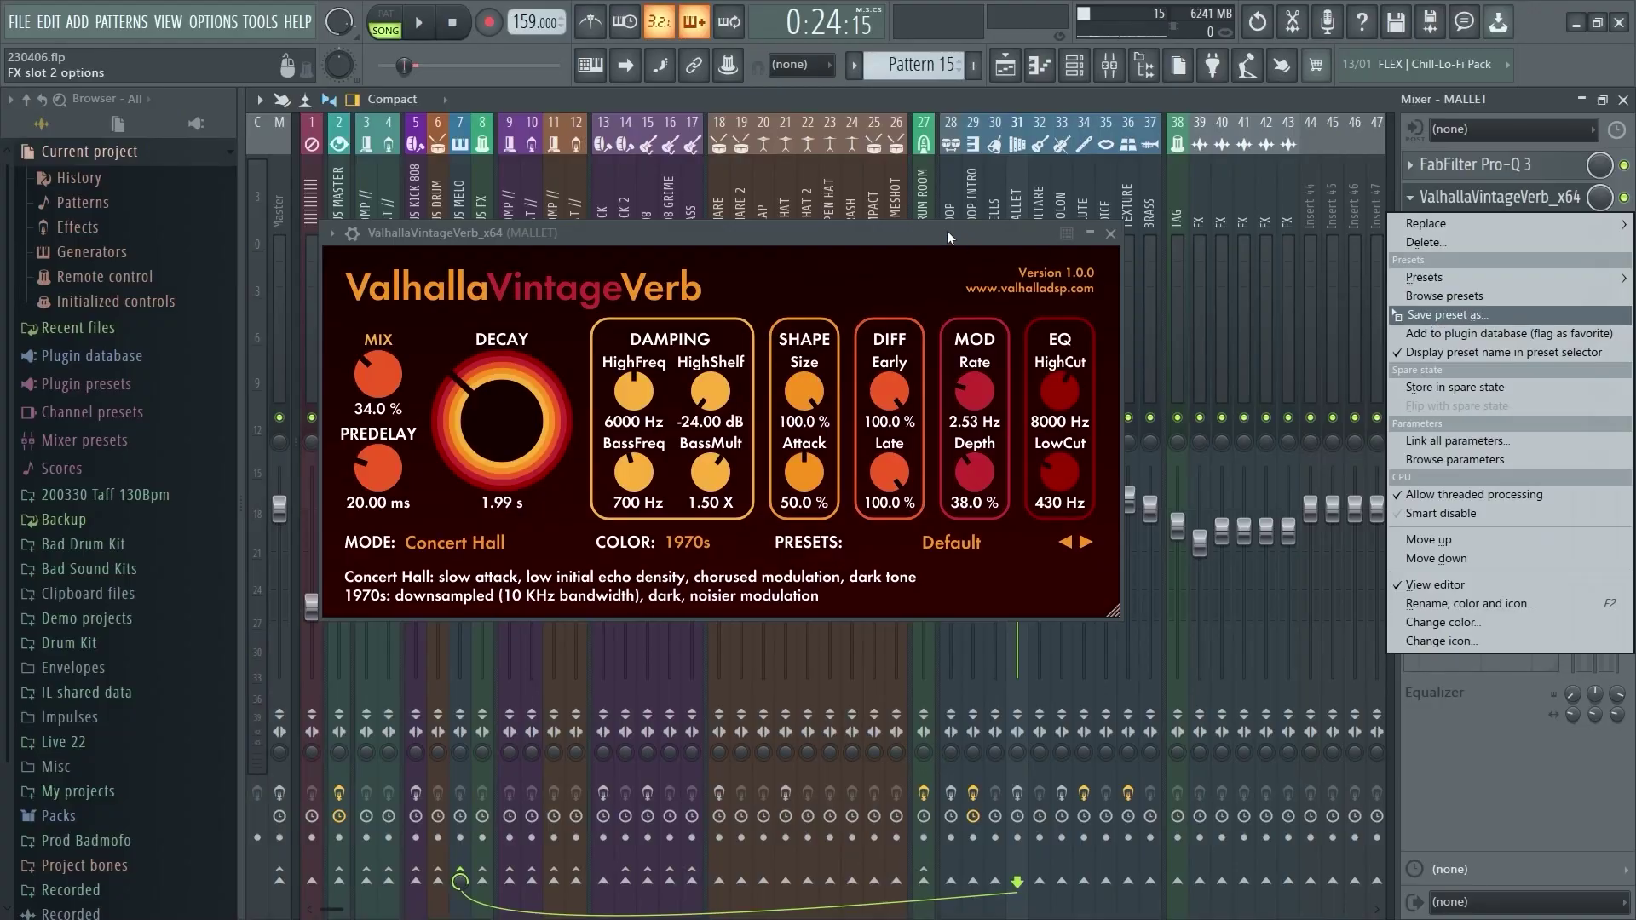
click(949, 231)
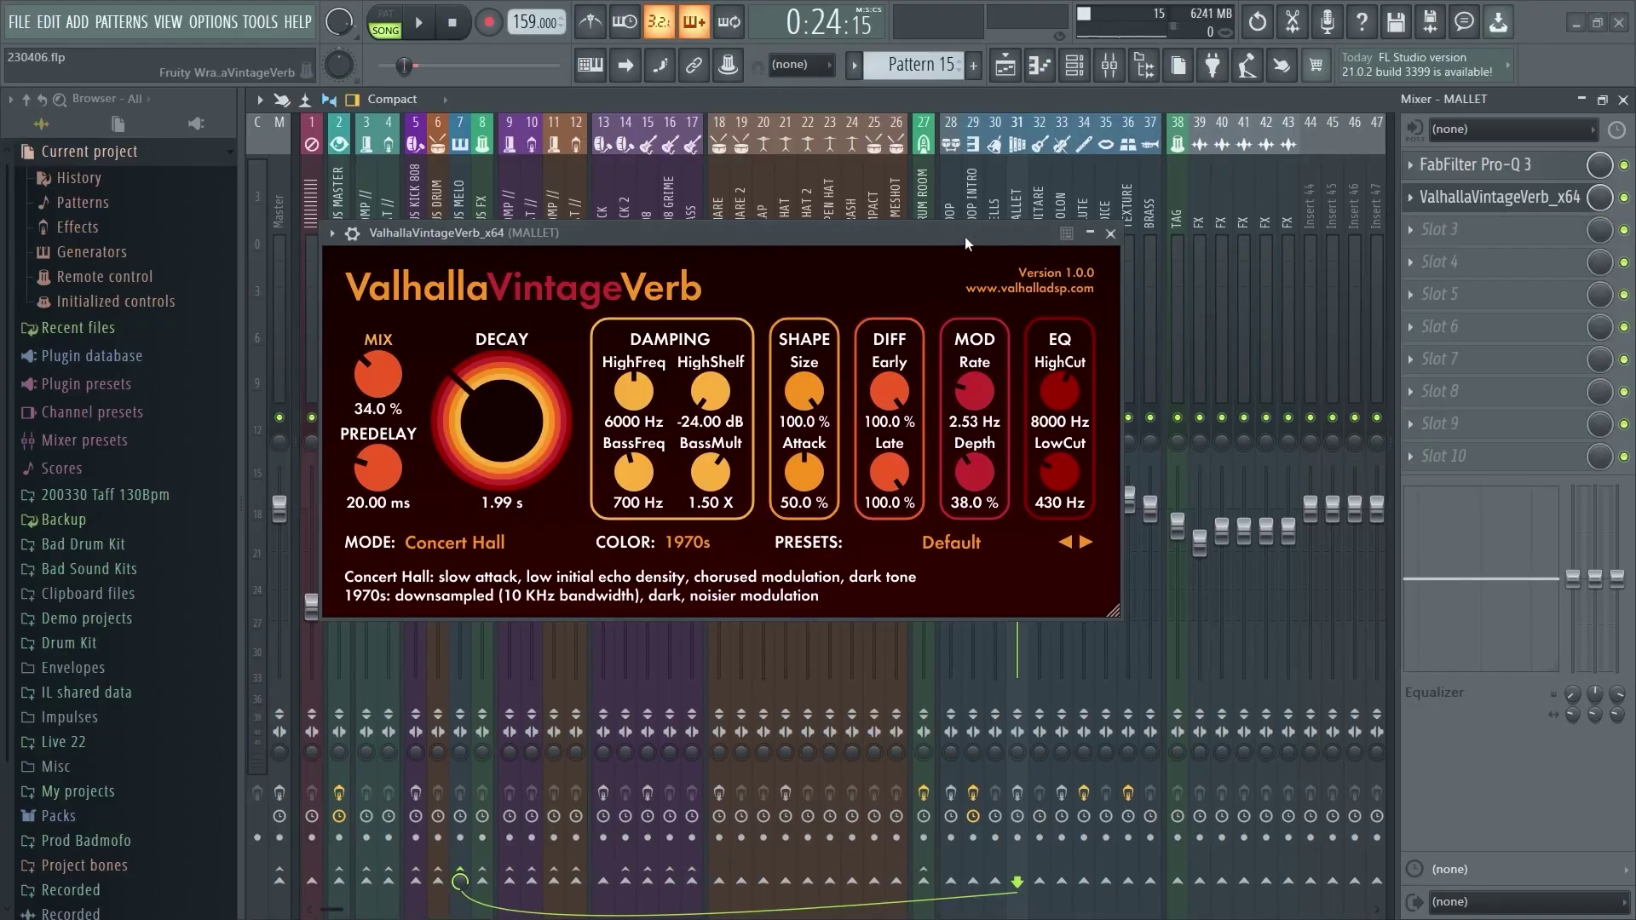
click(352, 232)
click(331, 233)
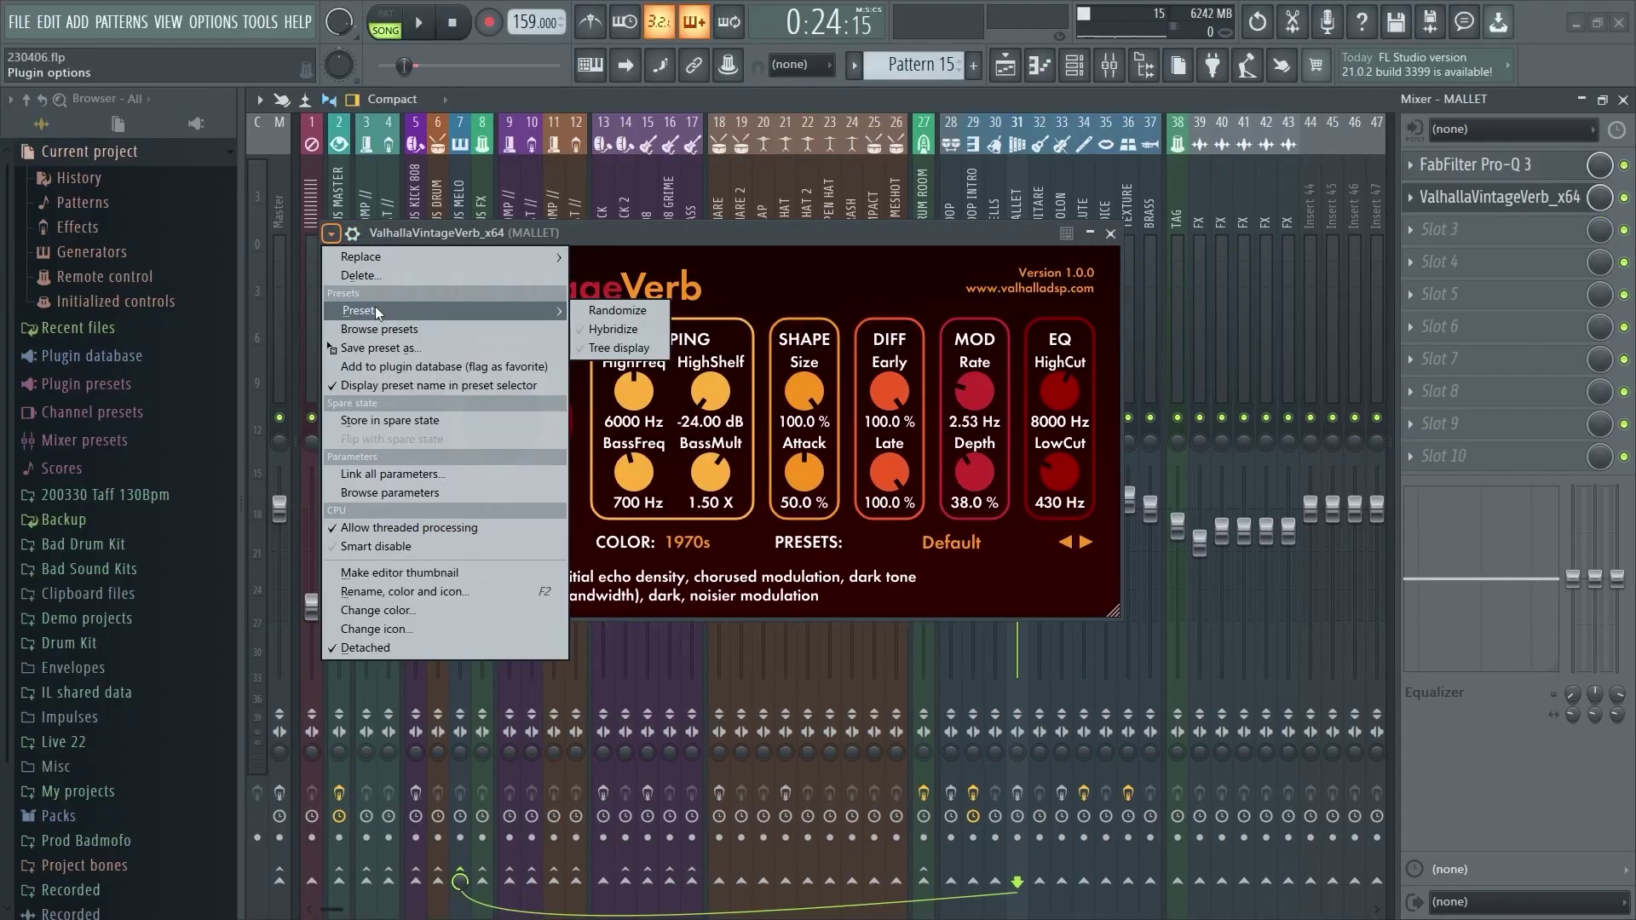
mouse_move(375, 310)
click(1536, 199)
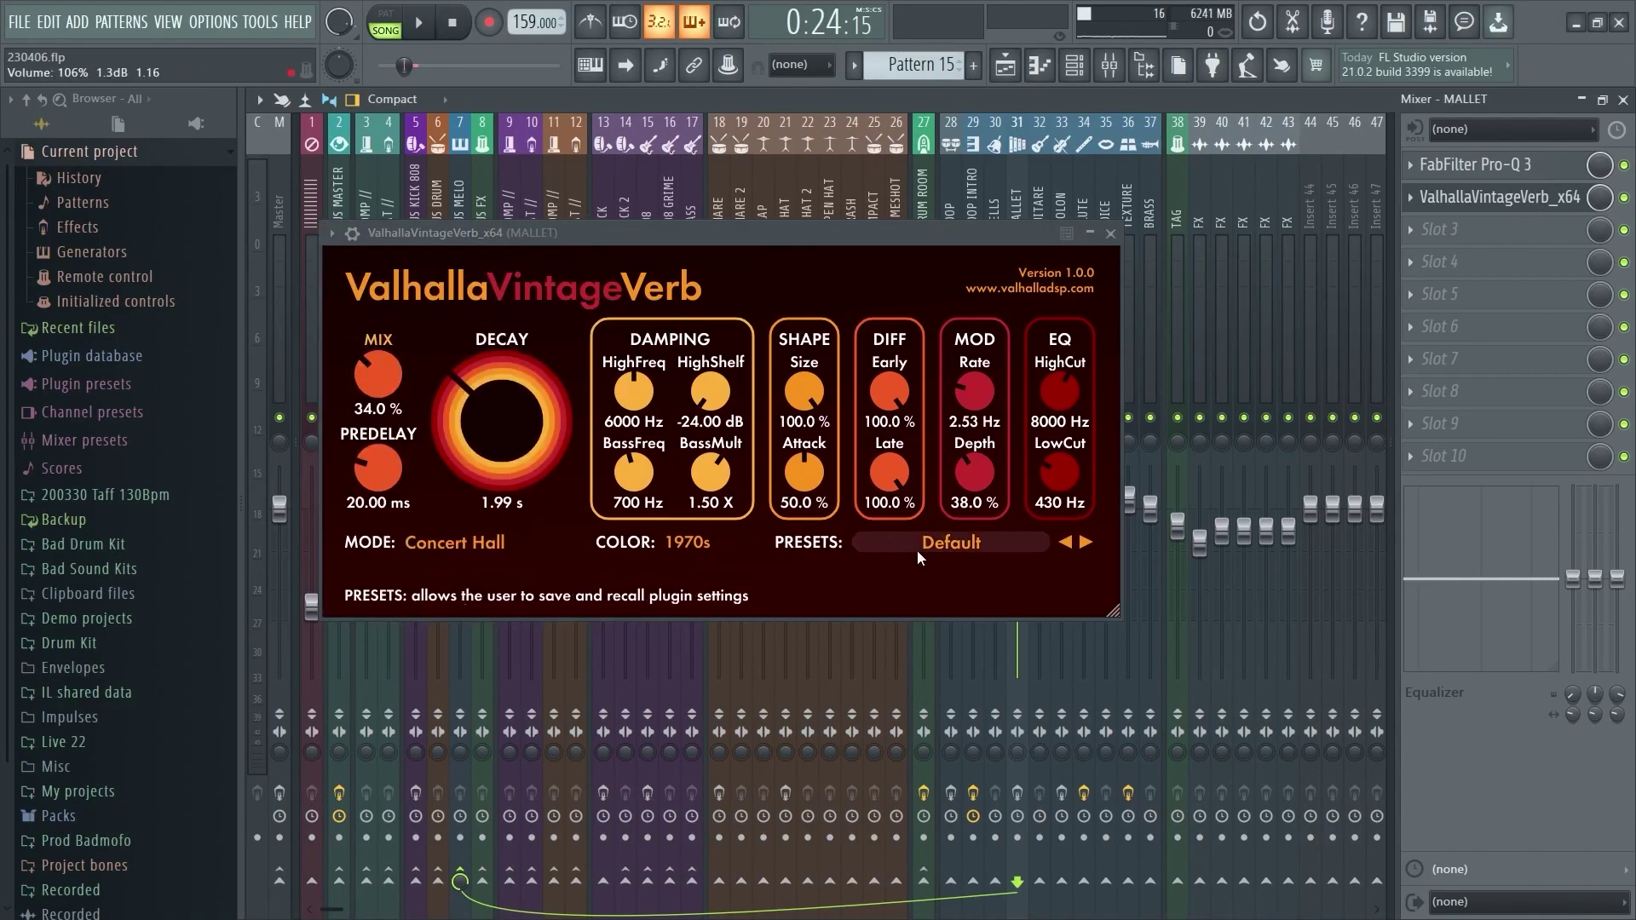
click(917, 549)
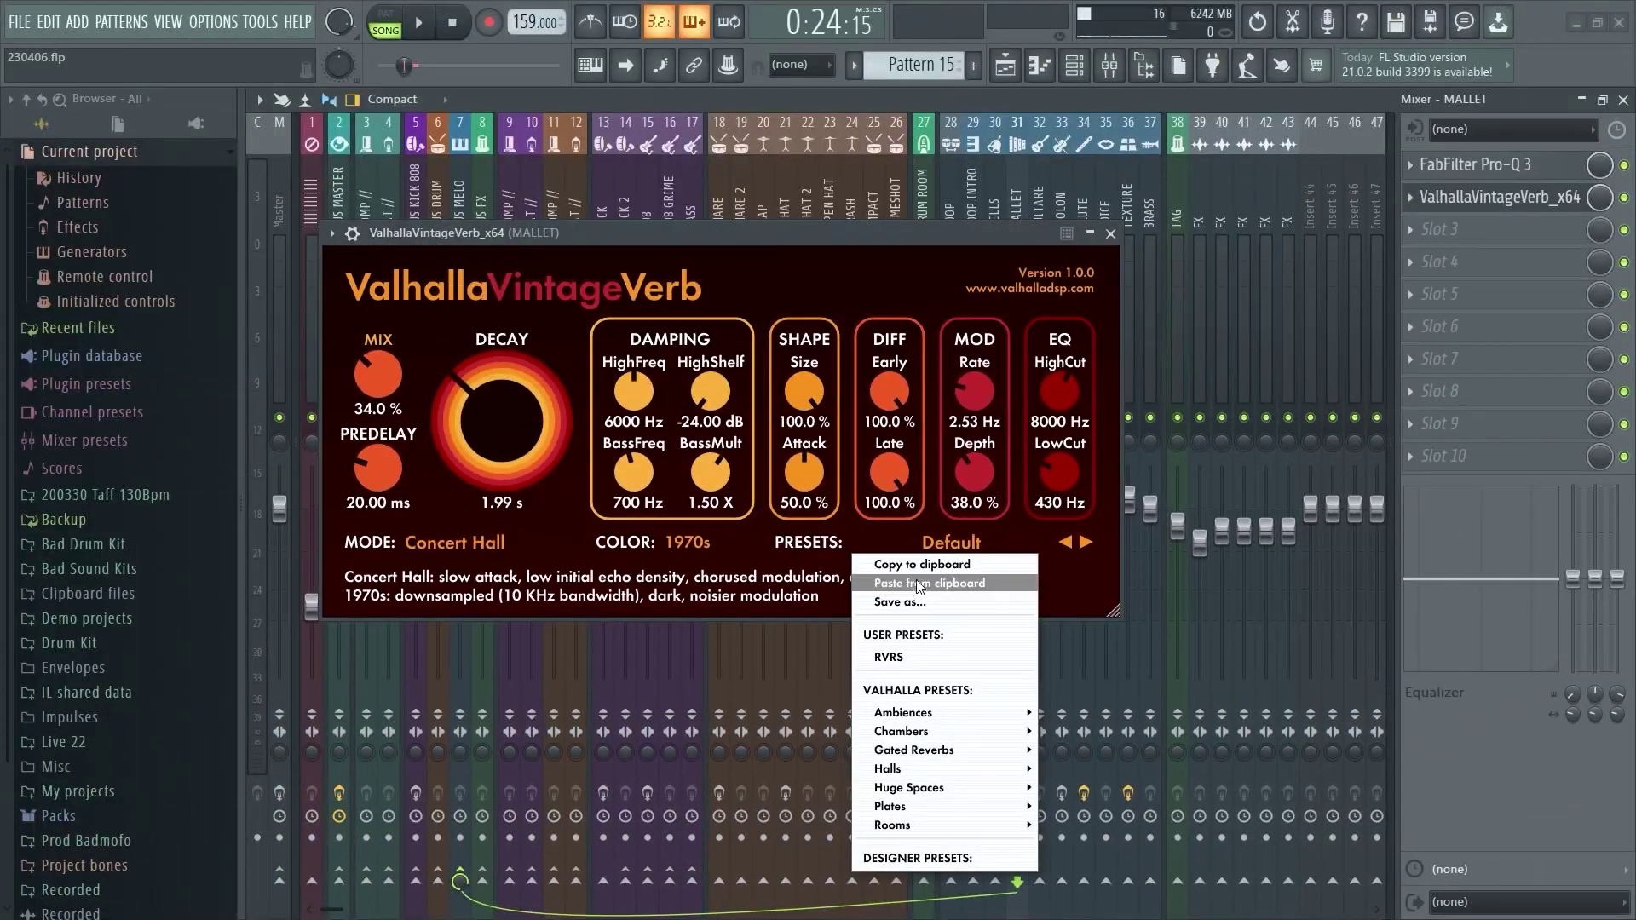
click(1508, 200)
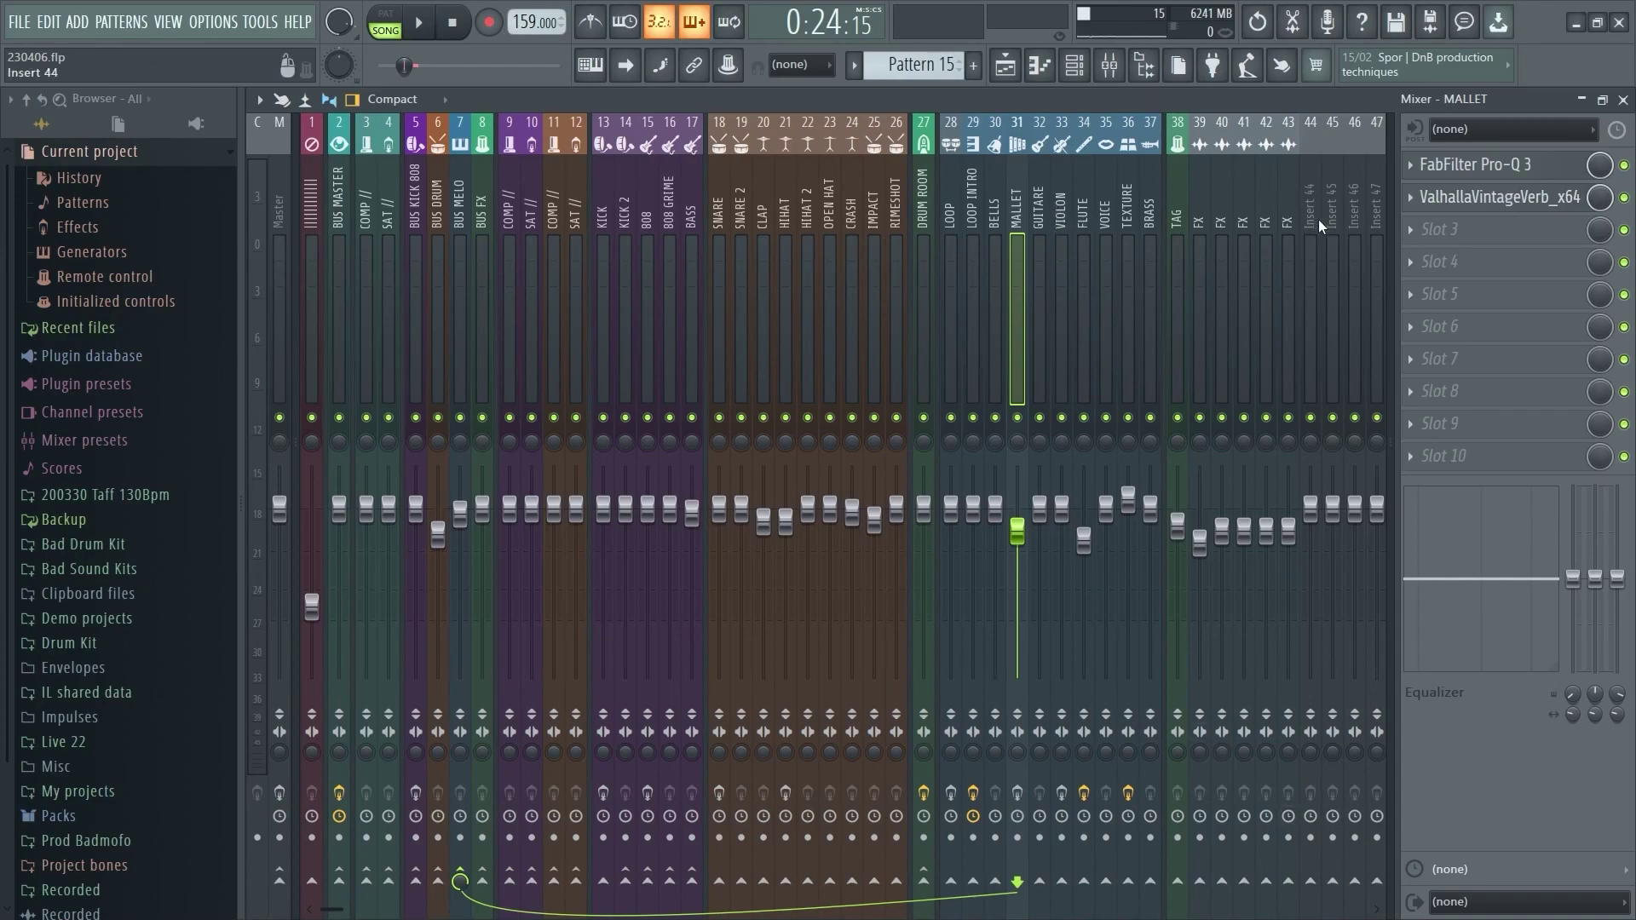
Step: Switch the plugin list for the MALLET track's slot 3 to the Simple view and back to Tree
click(1410, 230)
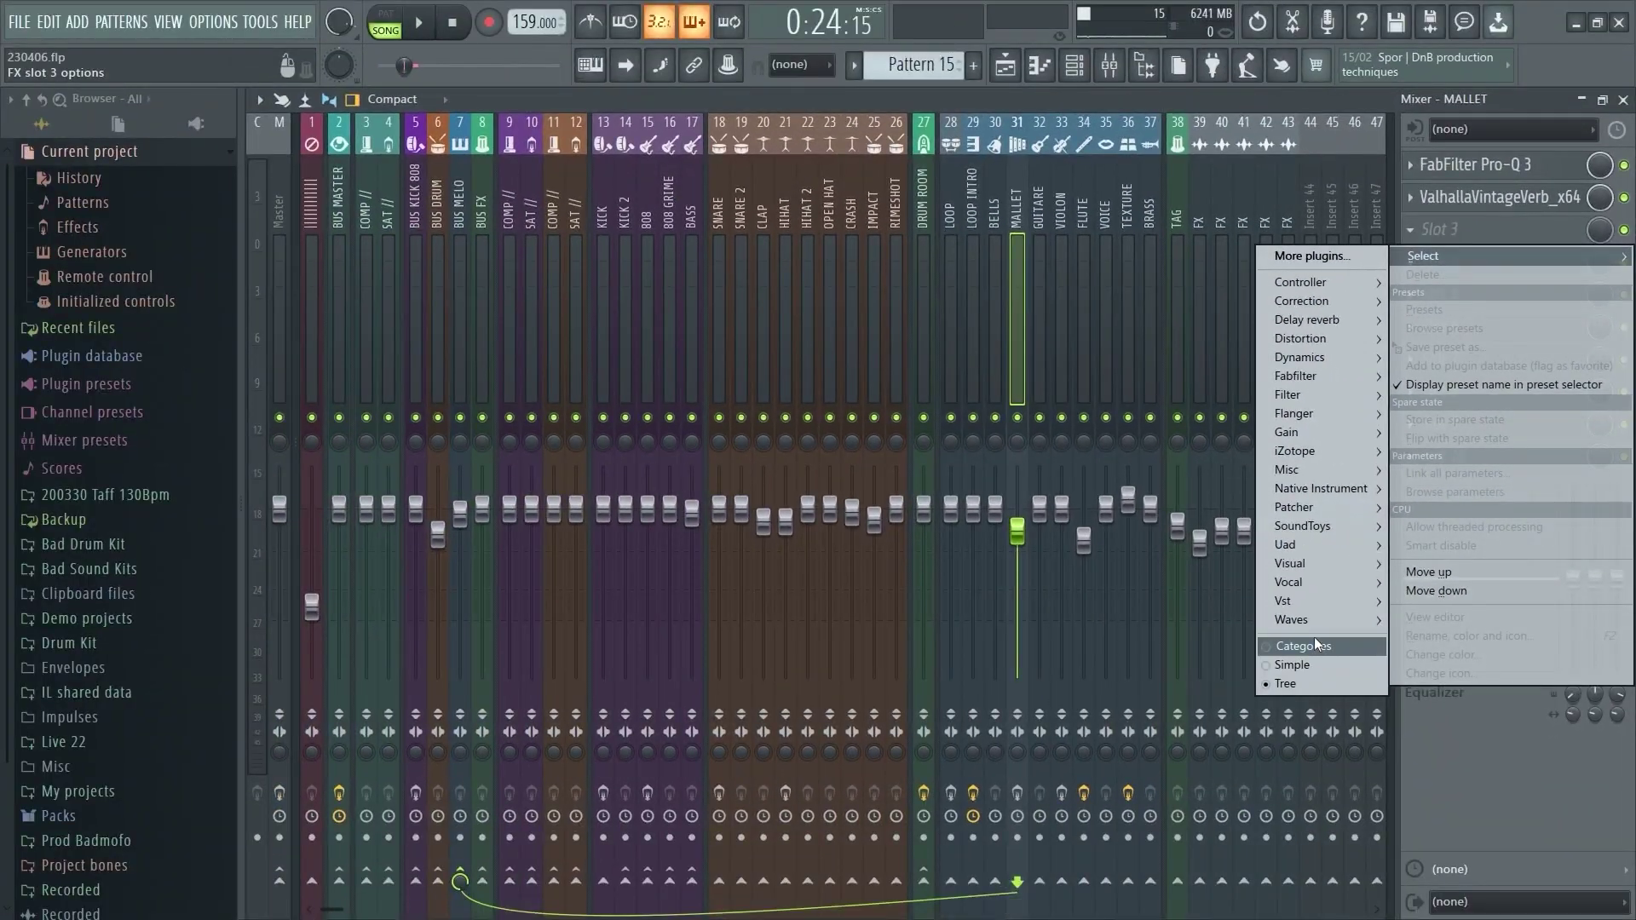
click(1295, 664)
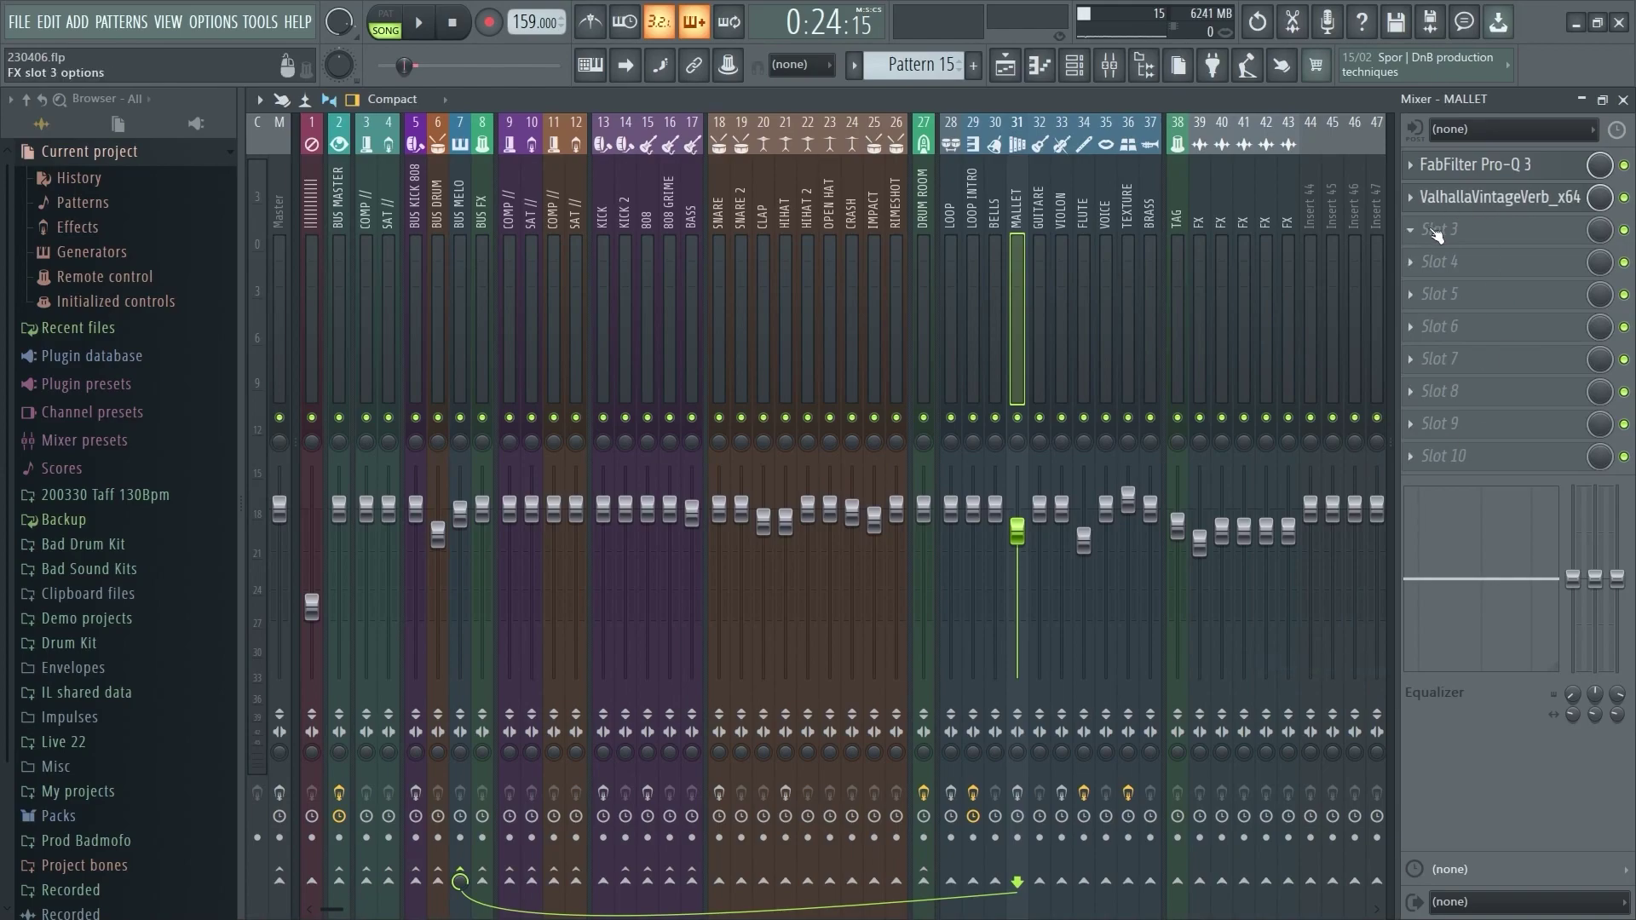
click(1433, 231)
click(1334, 53)
click(1411, 230)
click(1278, 389)
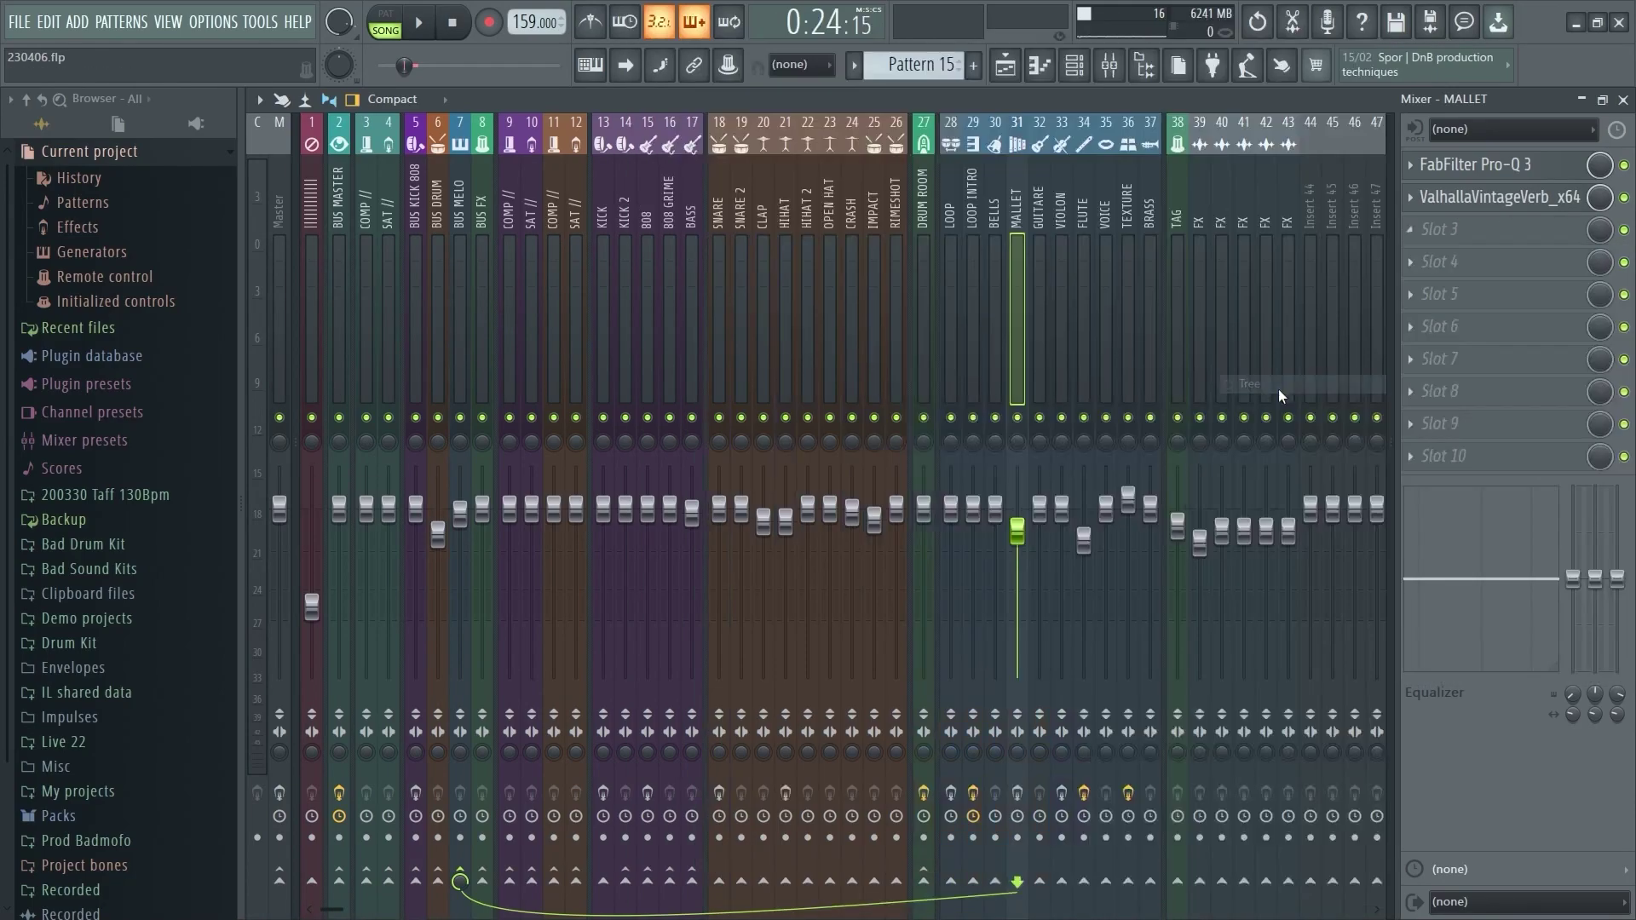
Step: Browse the Distortion, Misc, Correction and Fabfilter plugin categories for the MALLET track's empty slot 3
click(1435, 230)
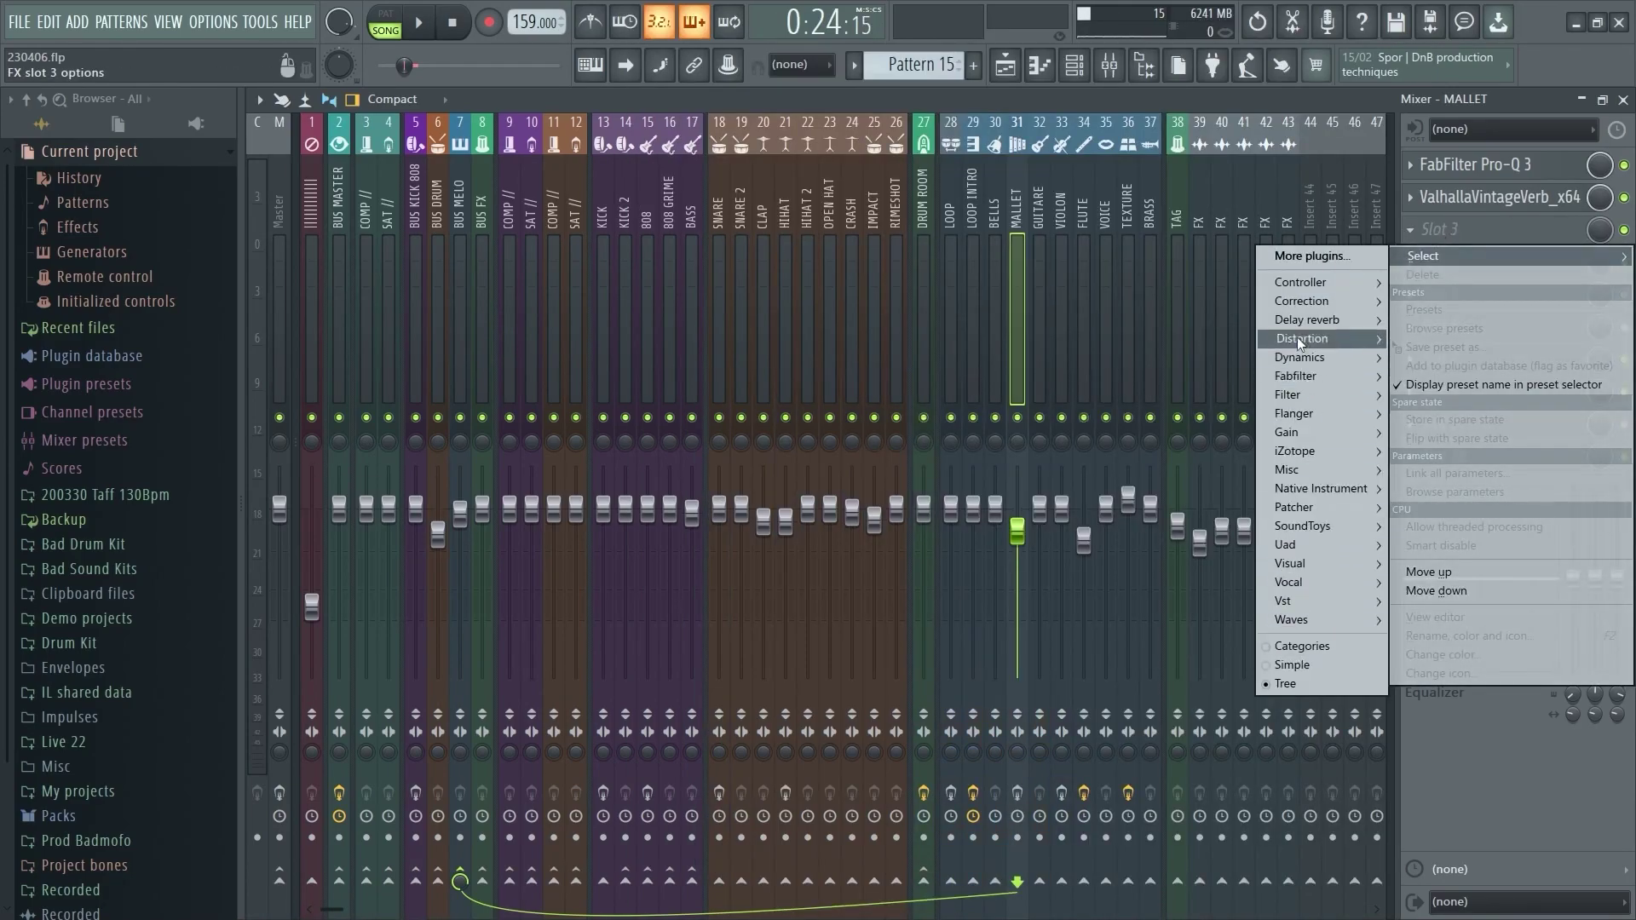
mouse_move(1297, 337)
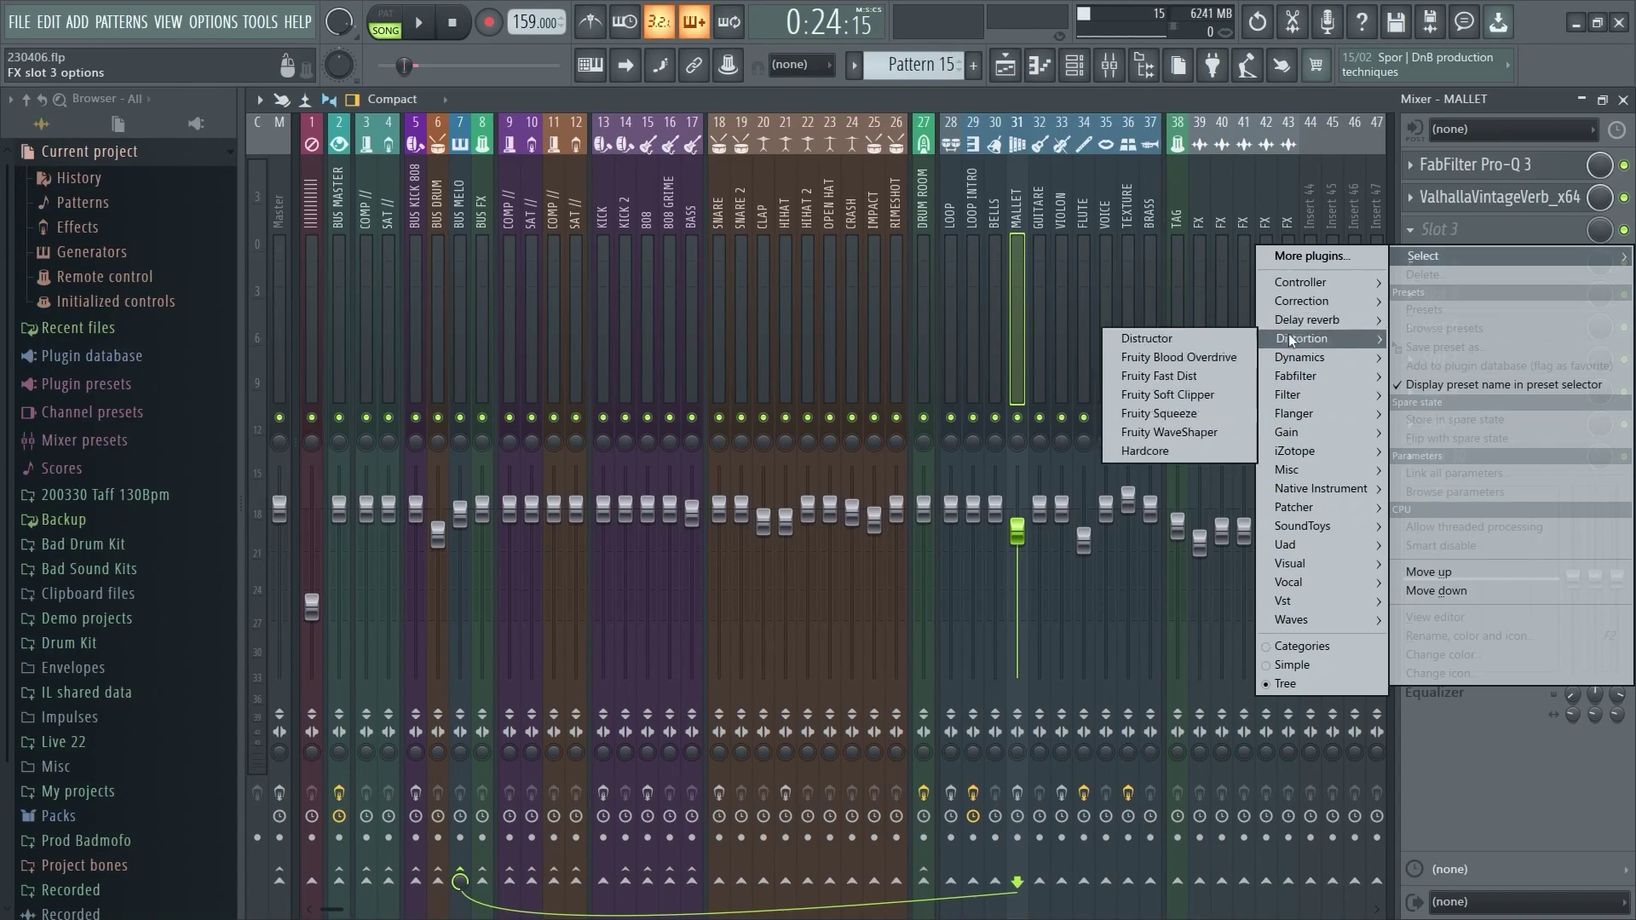
mouse_move(1328, 467)
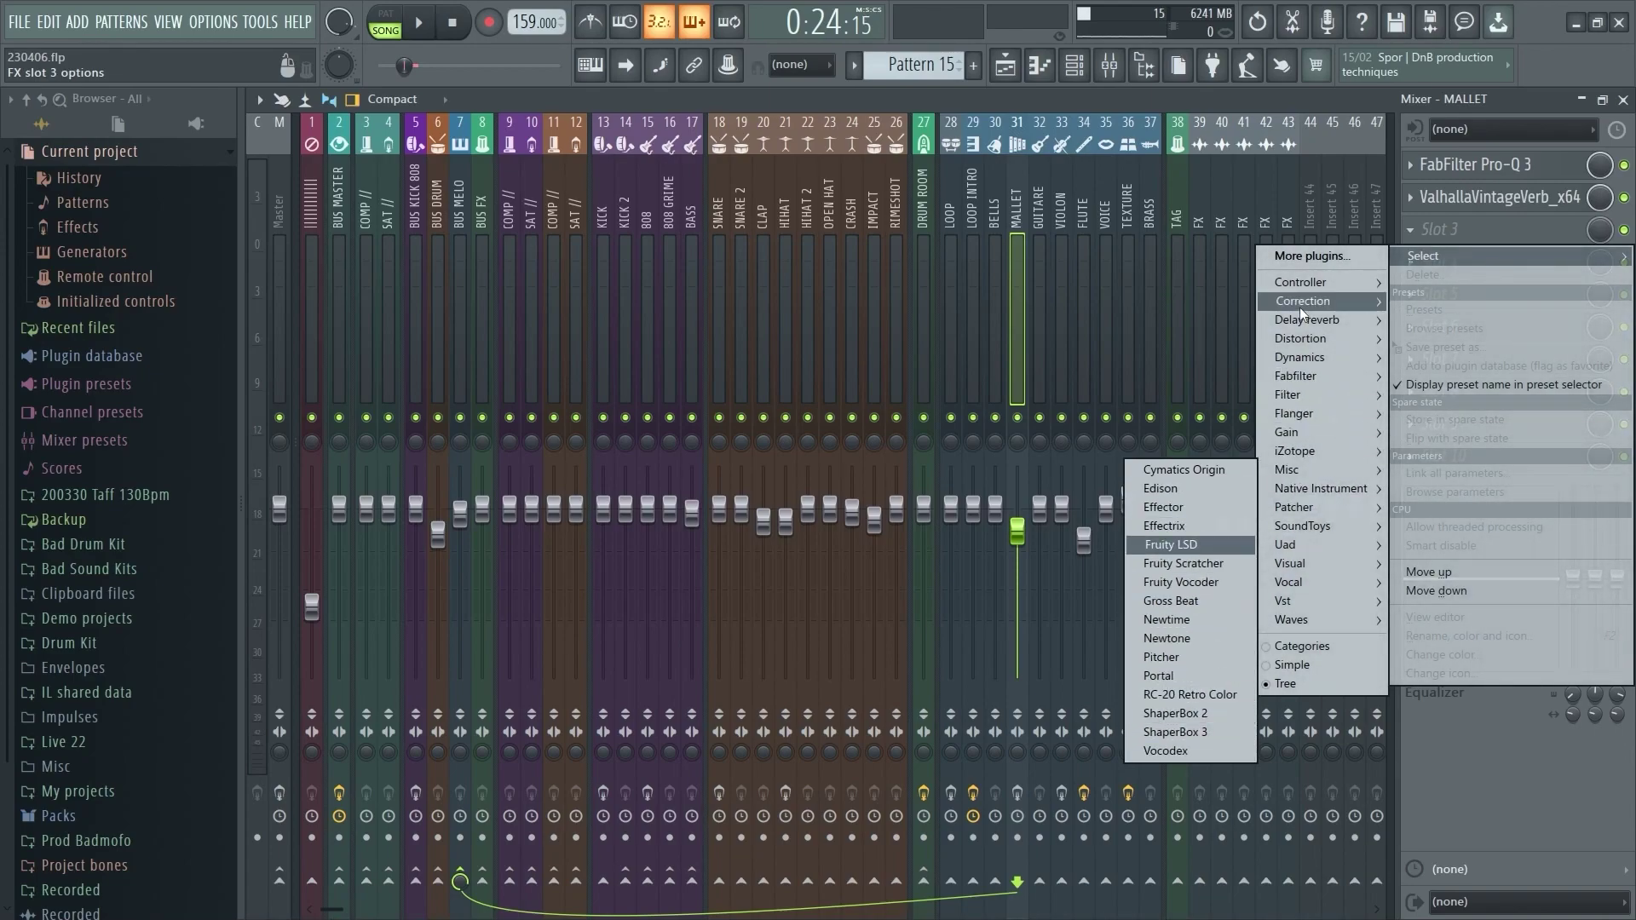
mouse_move(1301, 307)
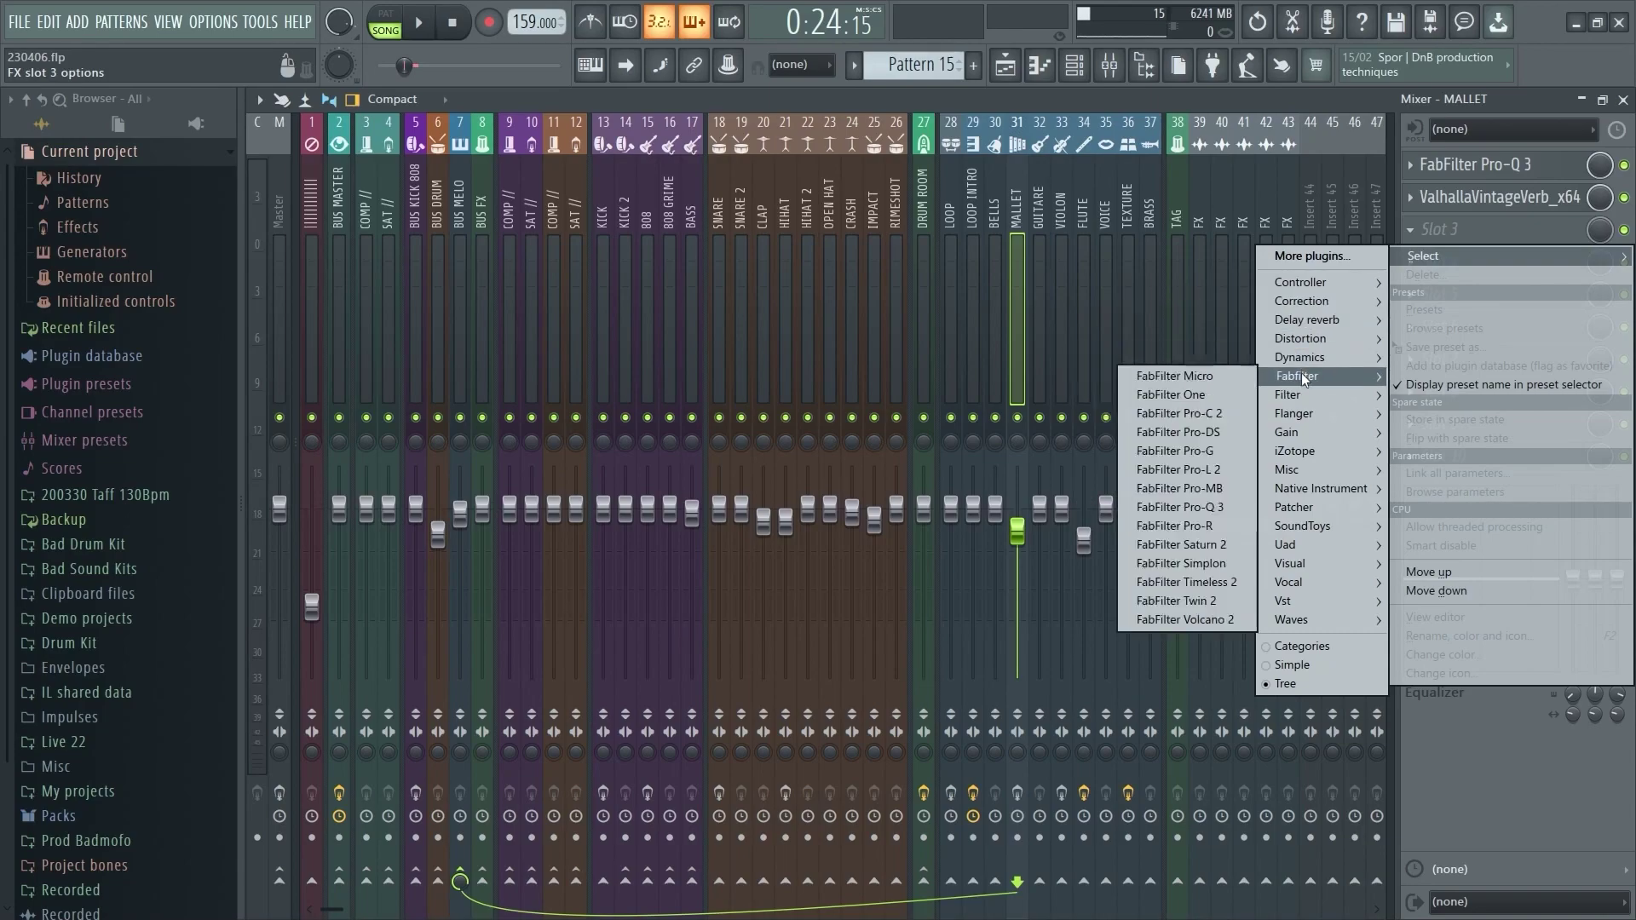
Step: Browse the Vst instruments available for a new channel in the channel rack, and close the rack without adding one
click(1042, 65)
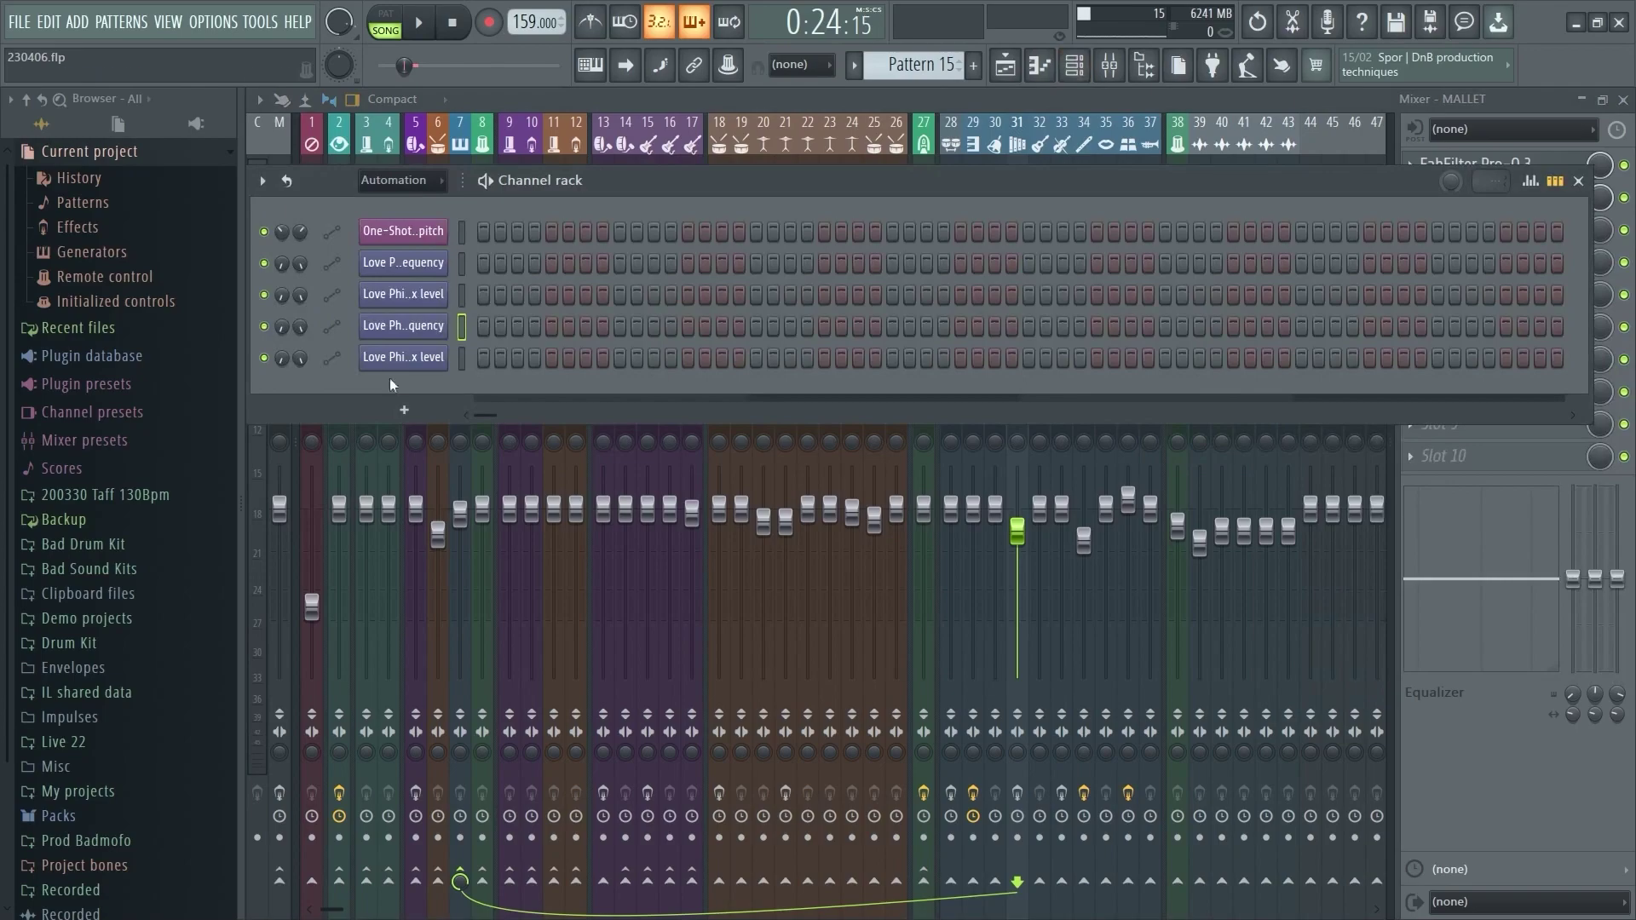
click(390, 378)
mouse_move(429, 809)
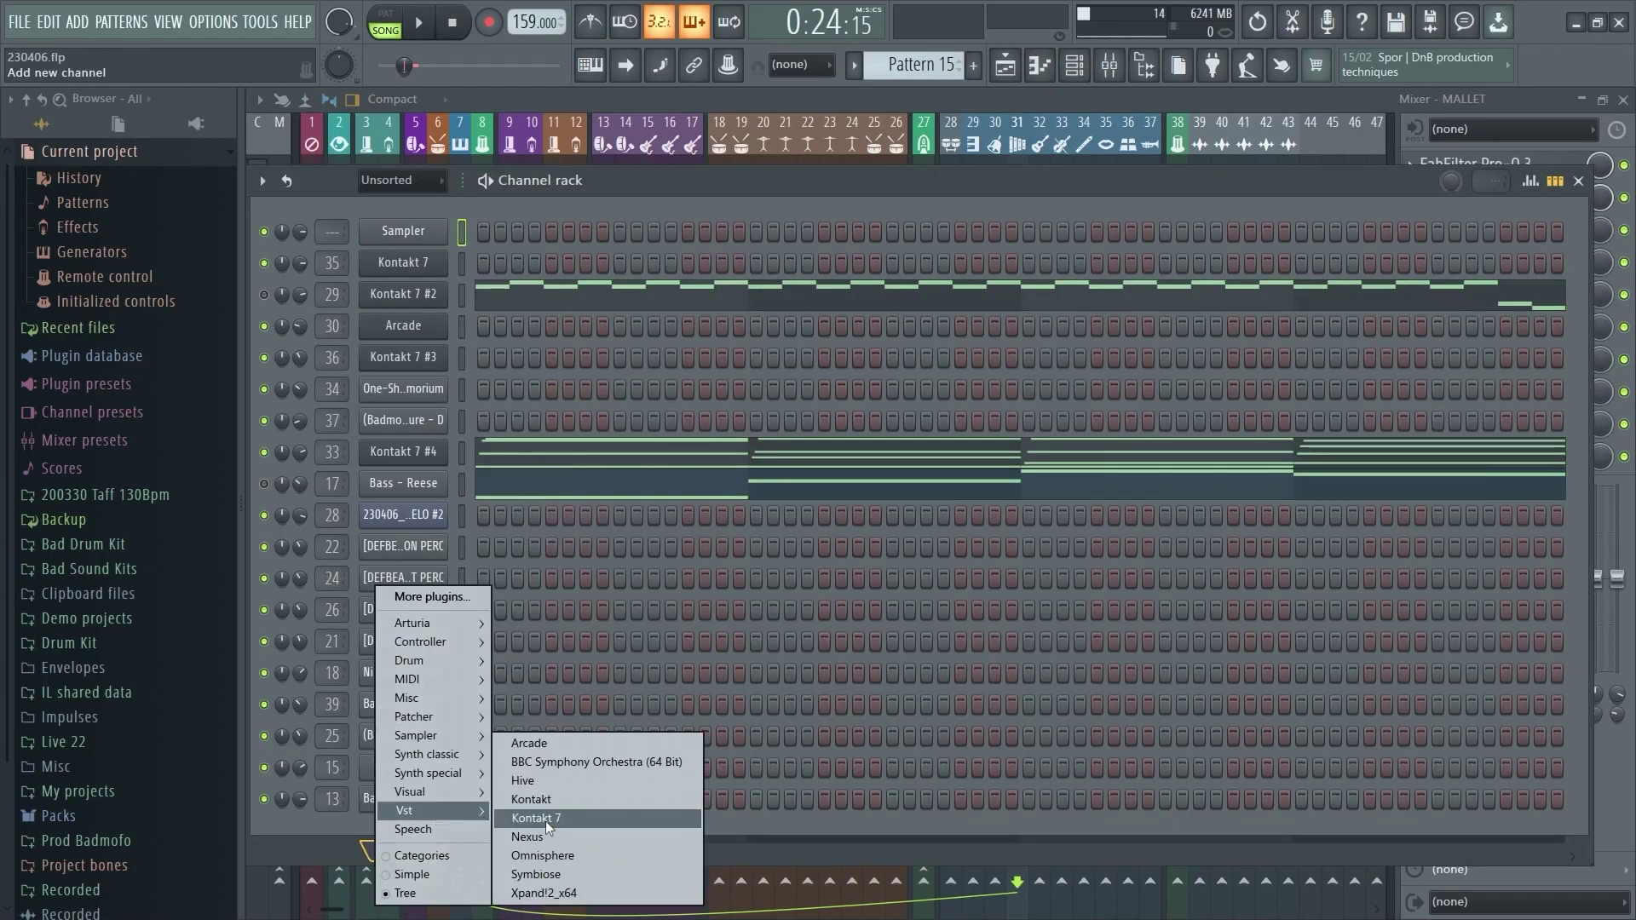
click(983, 182)
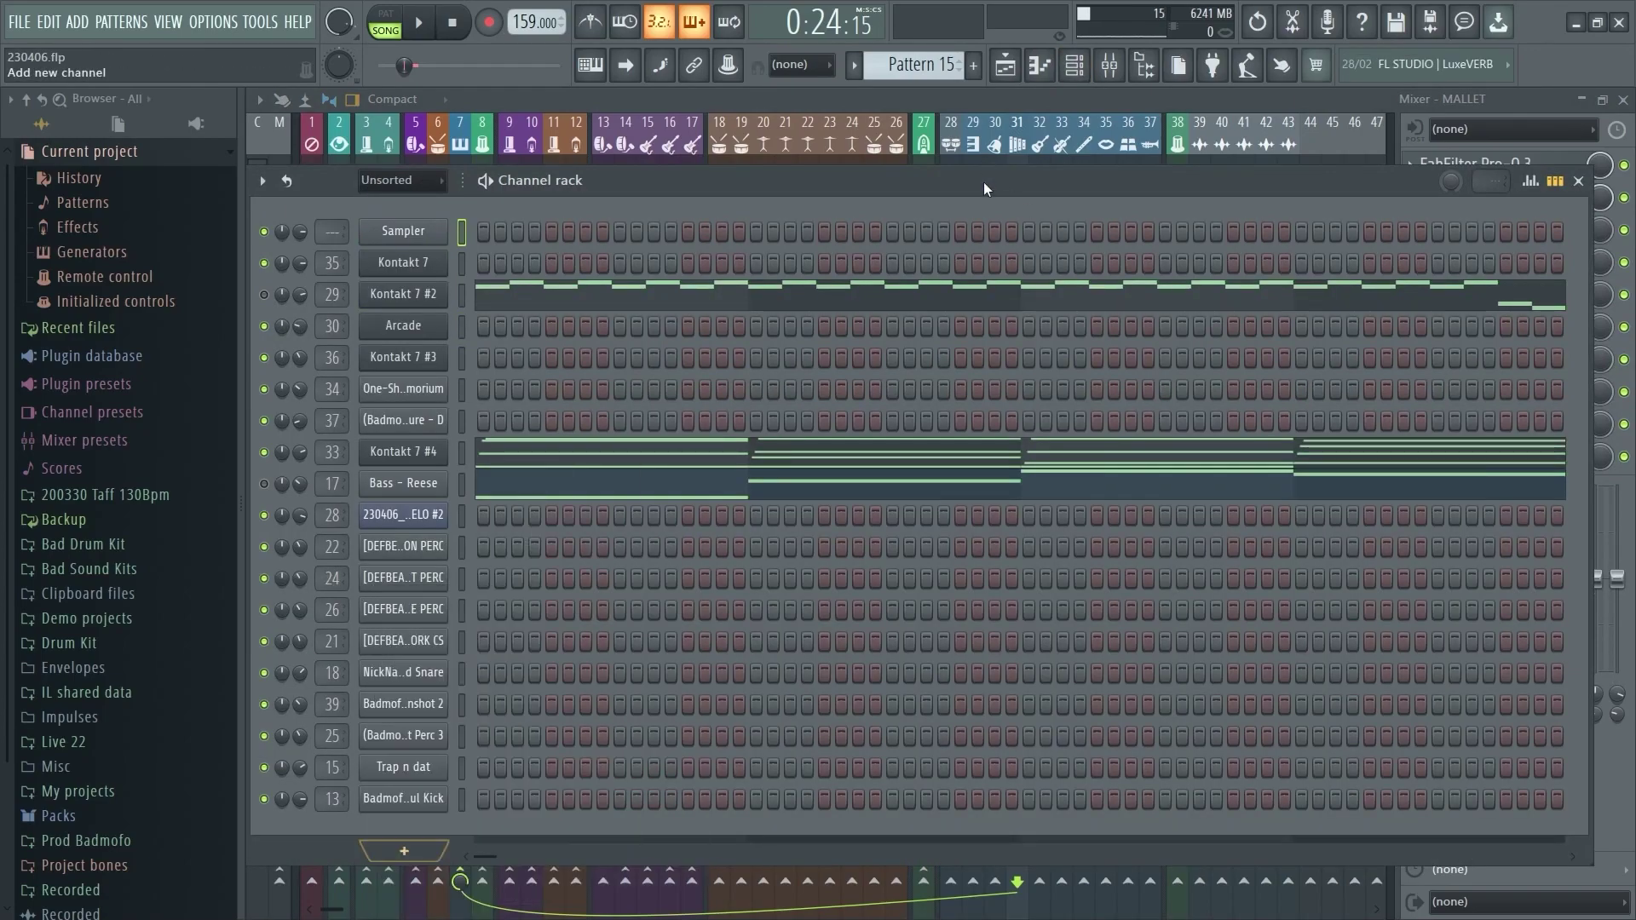
click(1040, 69)
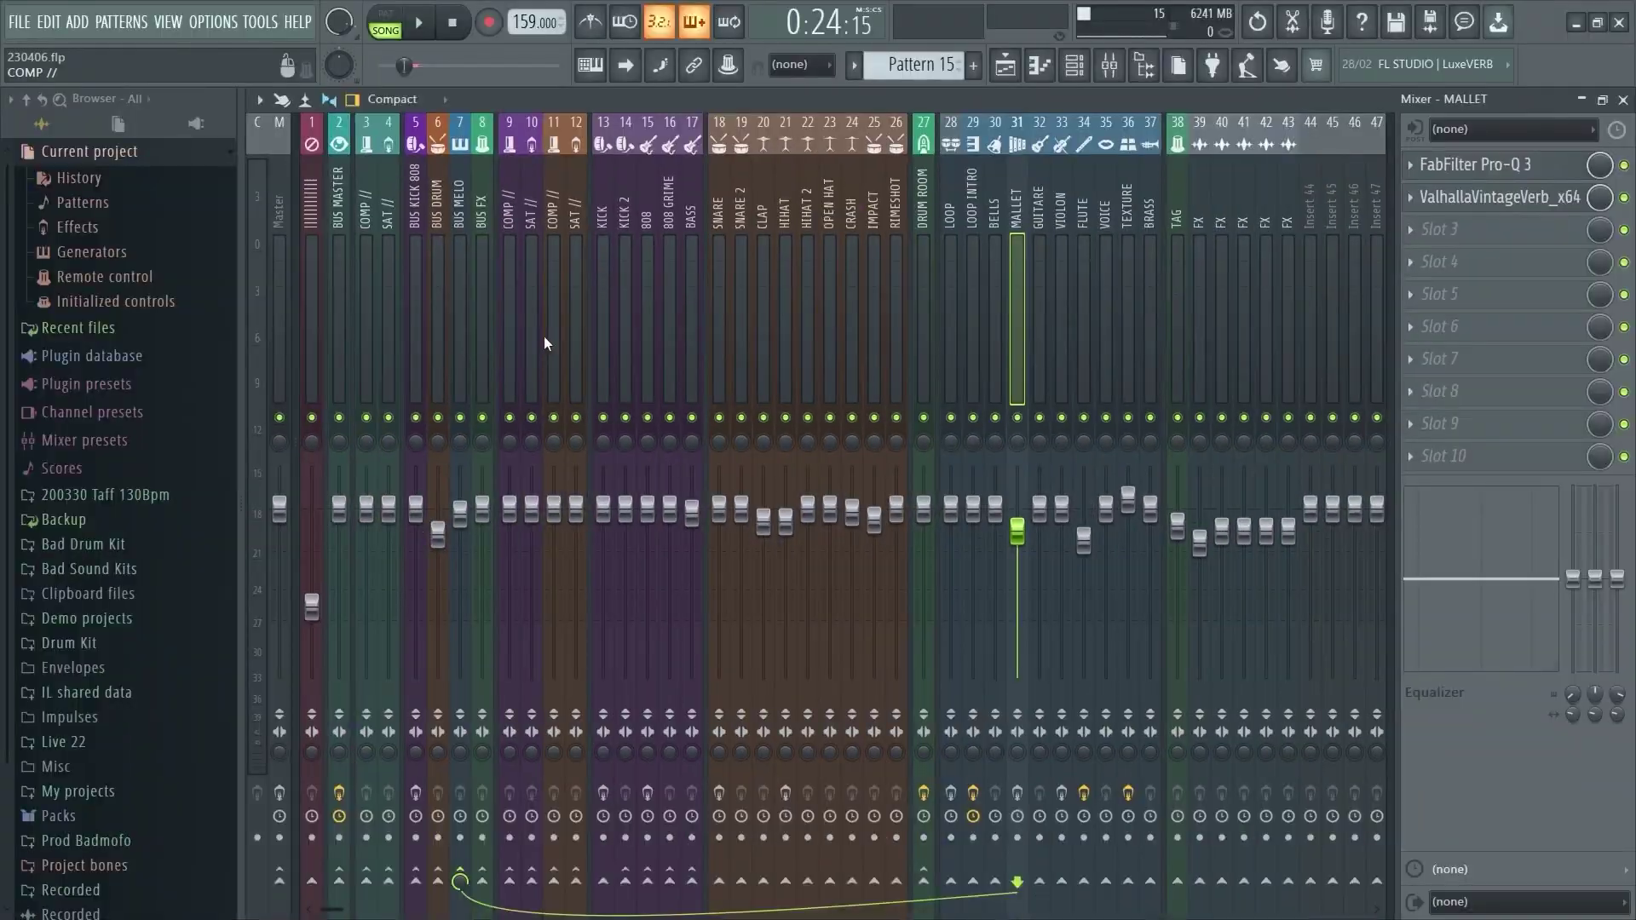
Step: View the preview mixer track assignment in the audio settings and close the settings
key(F10)
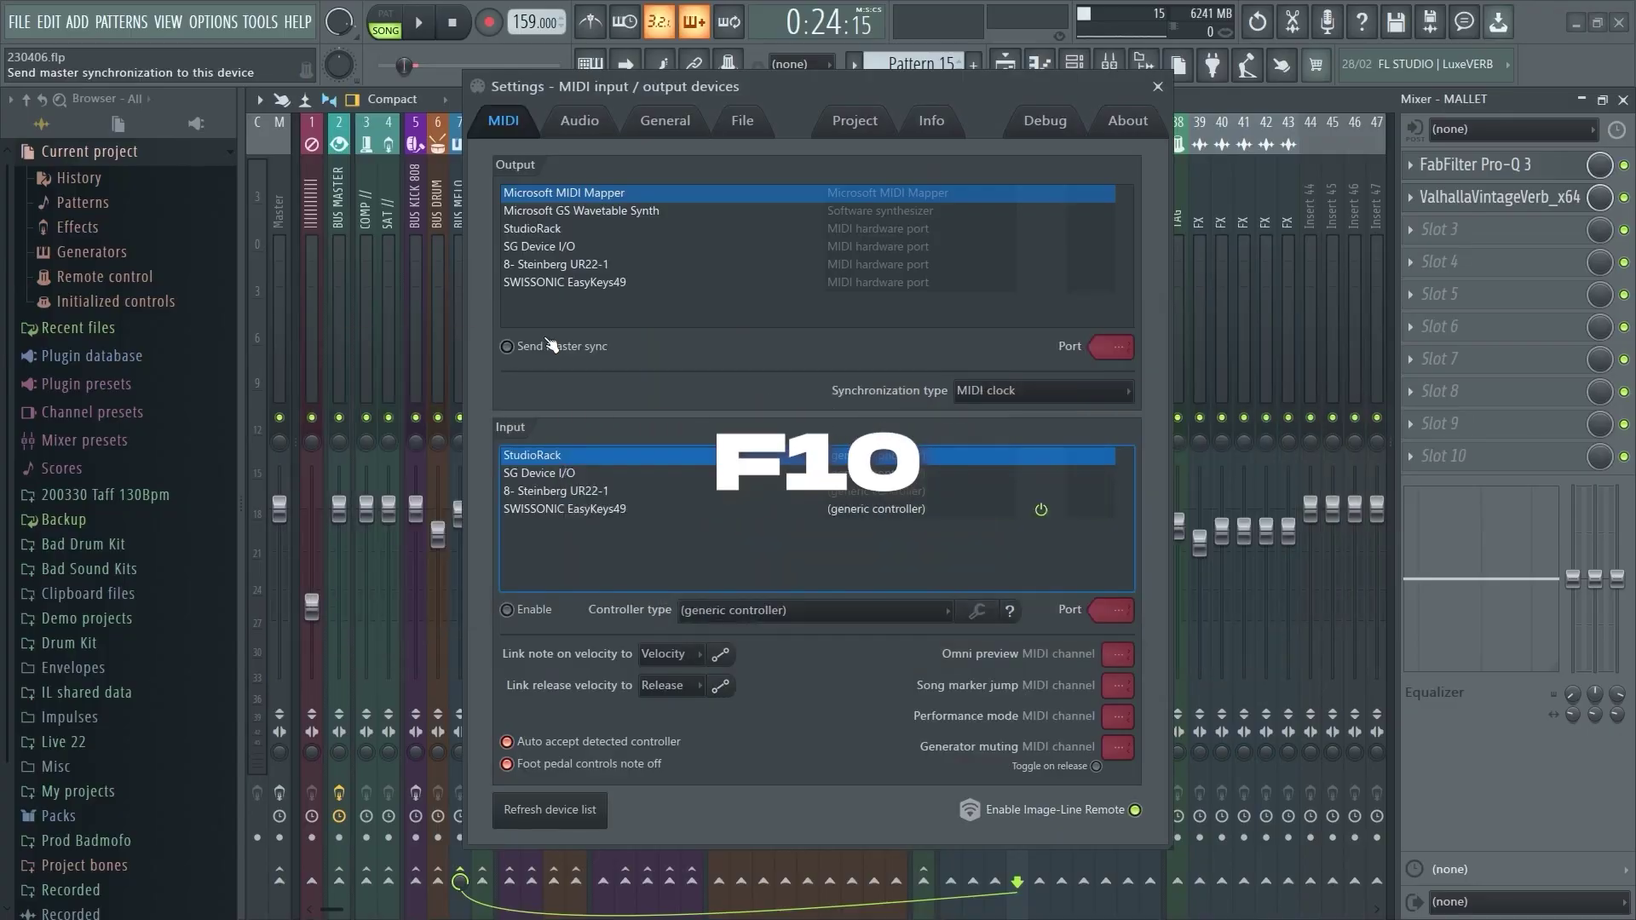
click(602, 132)
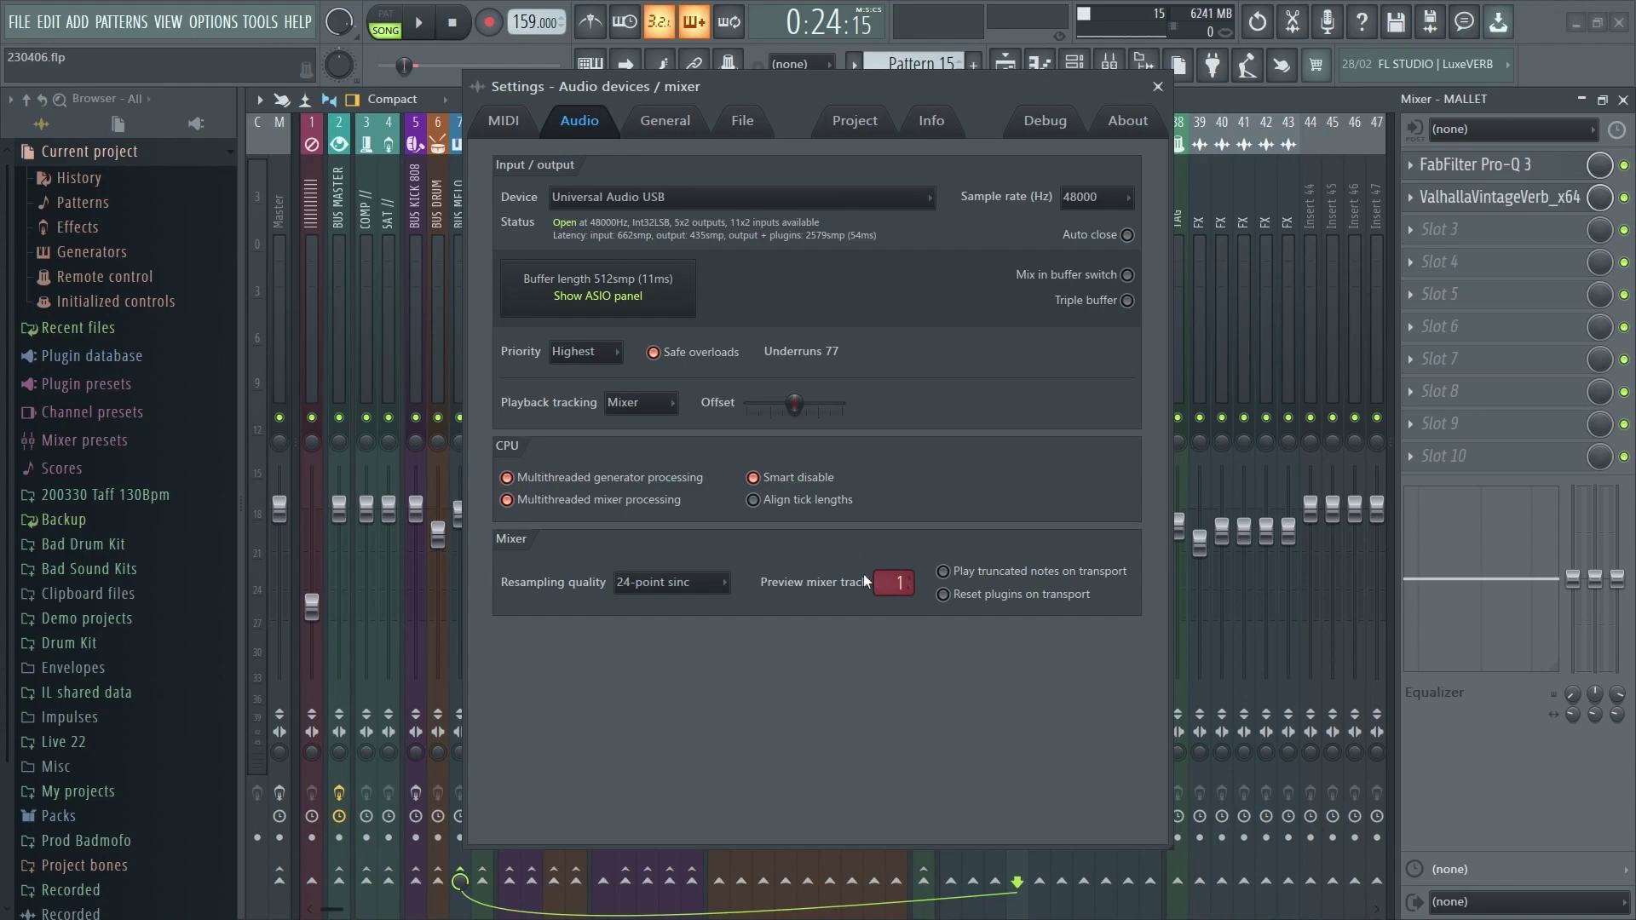
click(1157, 86)
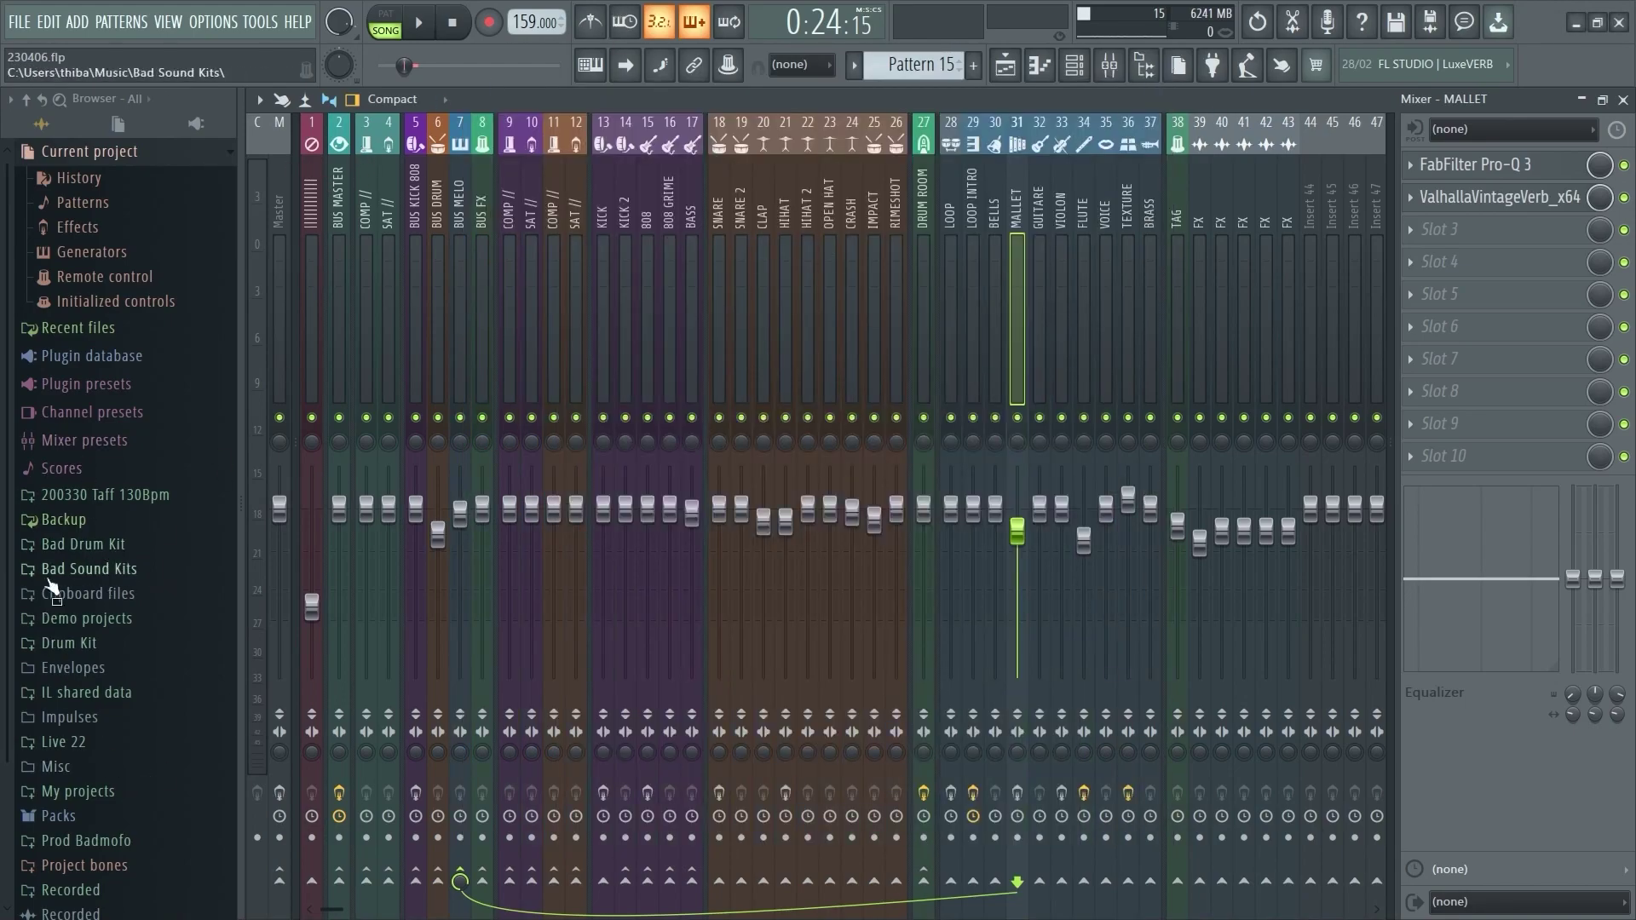
Step: Audition the (Badmofo) Greasy 808 sample from the Bad Drum Kit's 06. Badmofo - DVR (Drill) folder while adjusting mixer track 1's volume
click(85, 544)
click(119, 531)
click(118, 538)
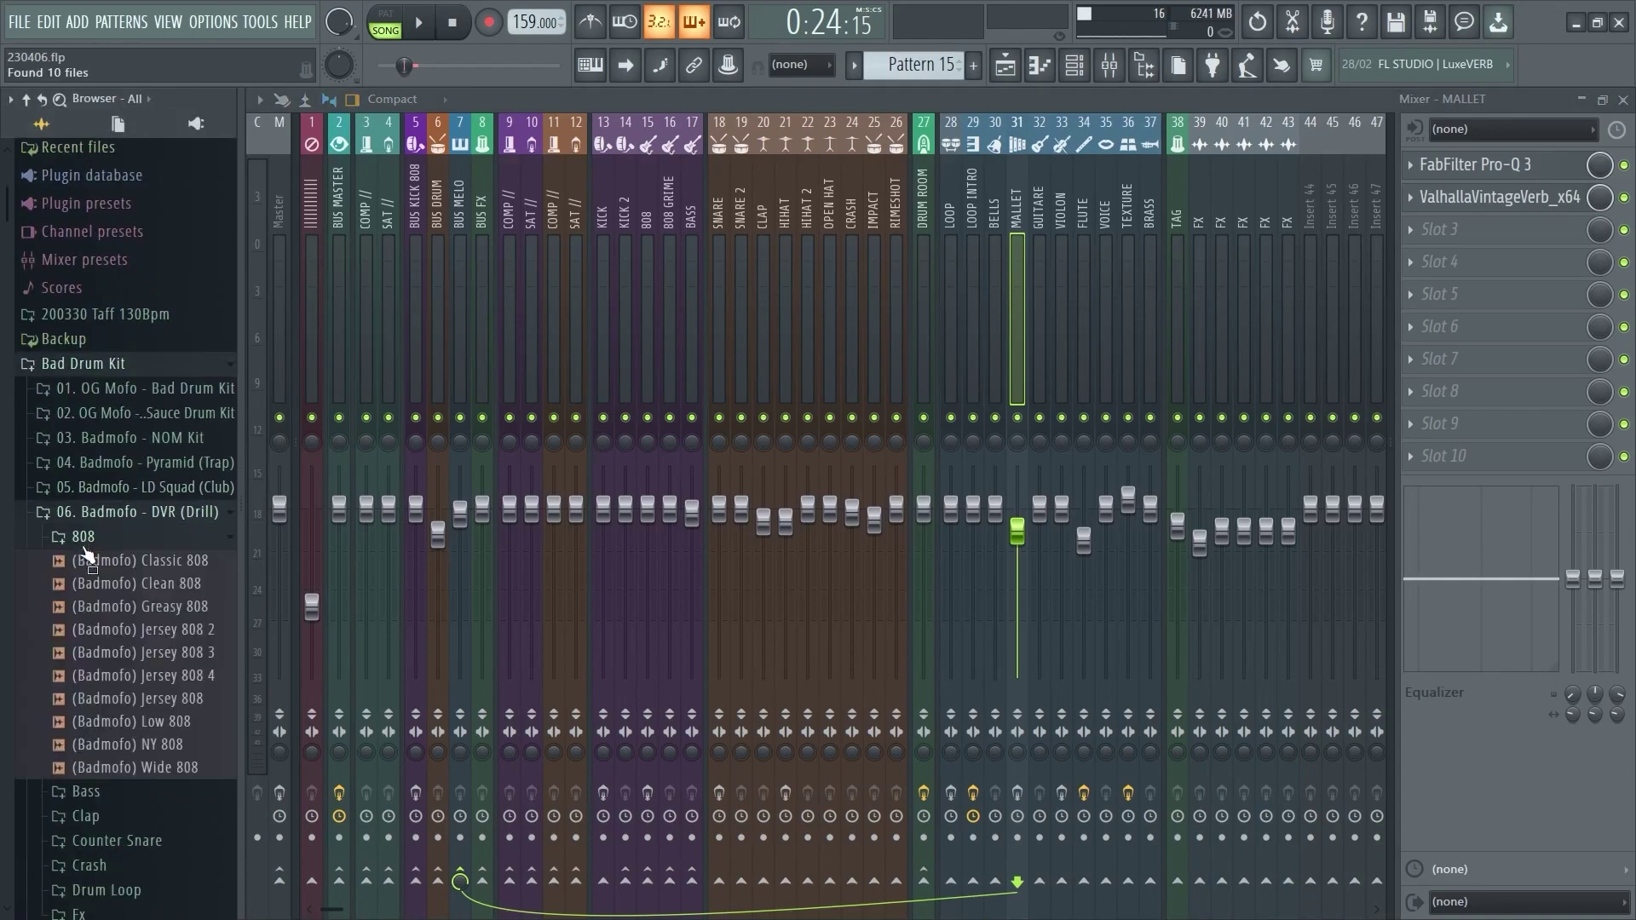
click(312, 605)
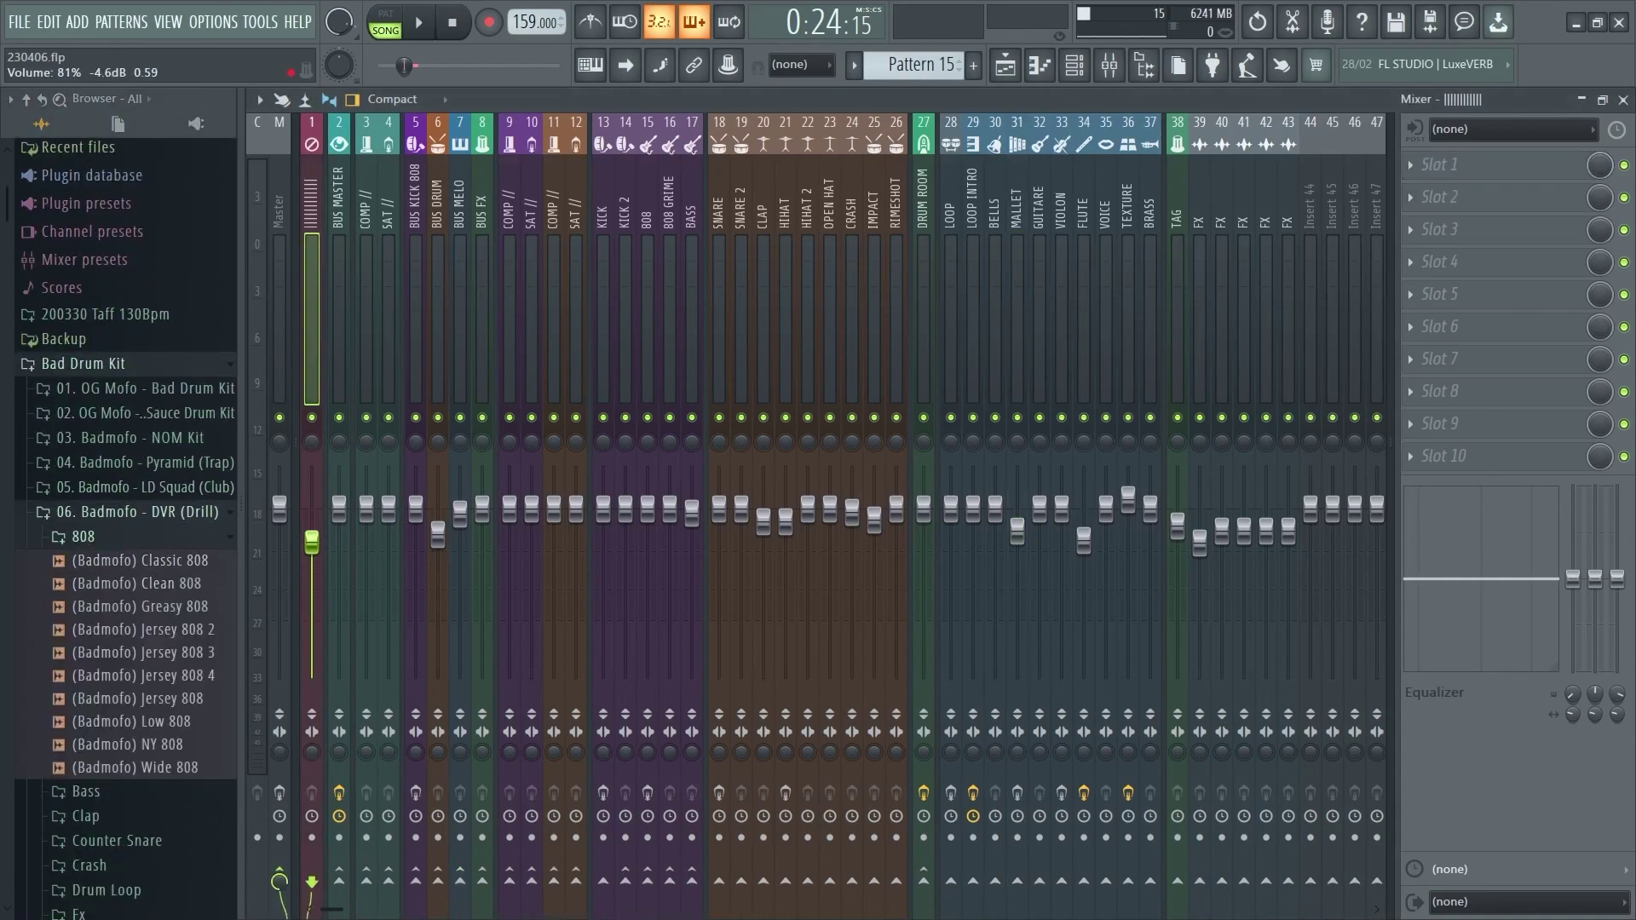
click(142, 606)
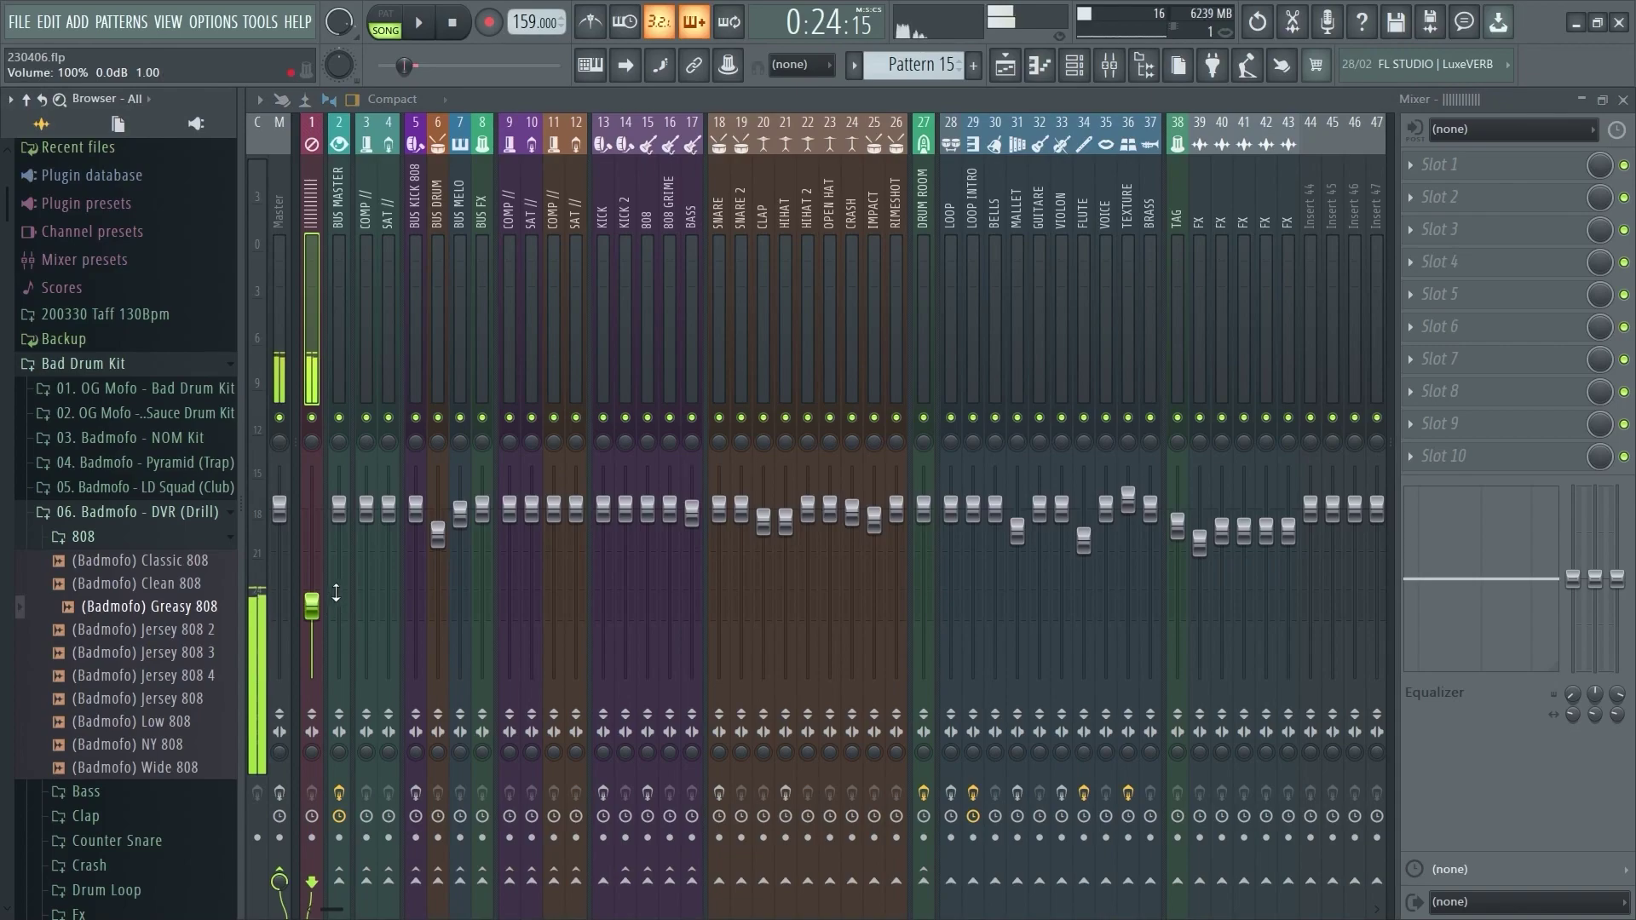
mouse_move(312, 605)
mouse_down()
mouse_move(312, 528)
mouse_move(312, 603)
mouse_up()
Step: Play the song briefly with the metronome enabled, stop playback and disable the metronome
click(590, 22)
key(space)
key(space)
click(590, 22)
Step: Check the general settings for the option that hides the plugin window toolbar by default, and close the settings
key(F10)
click(667, 121)
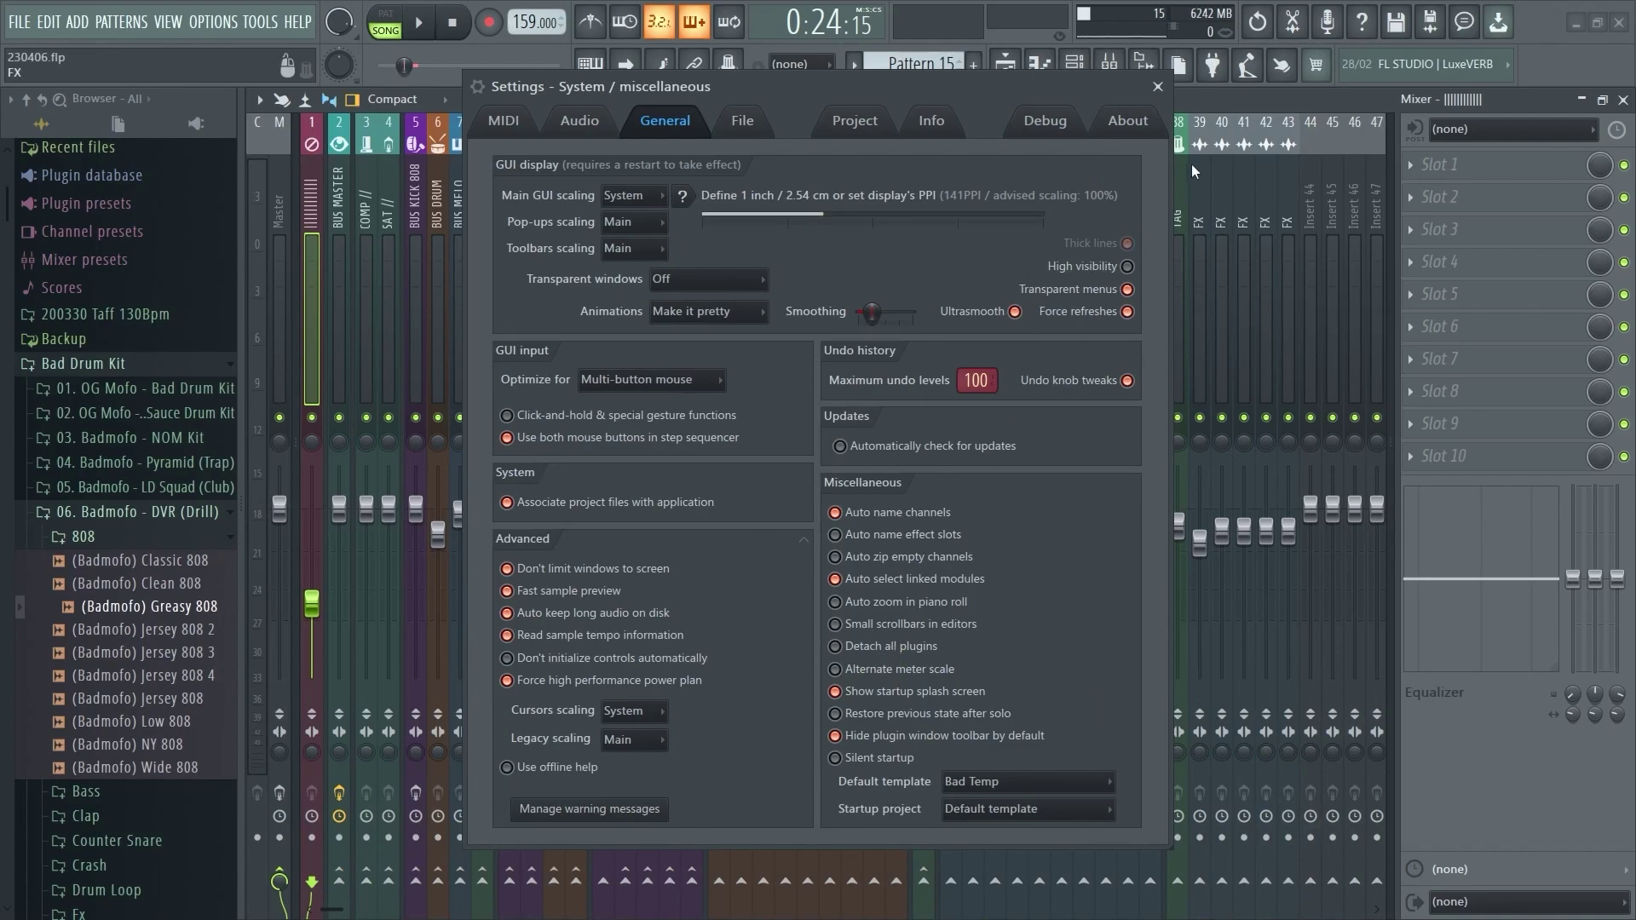
click(1157, 87)
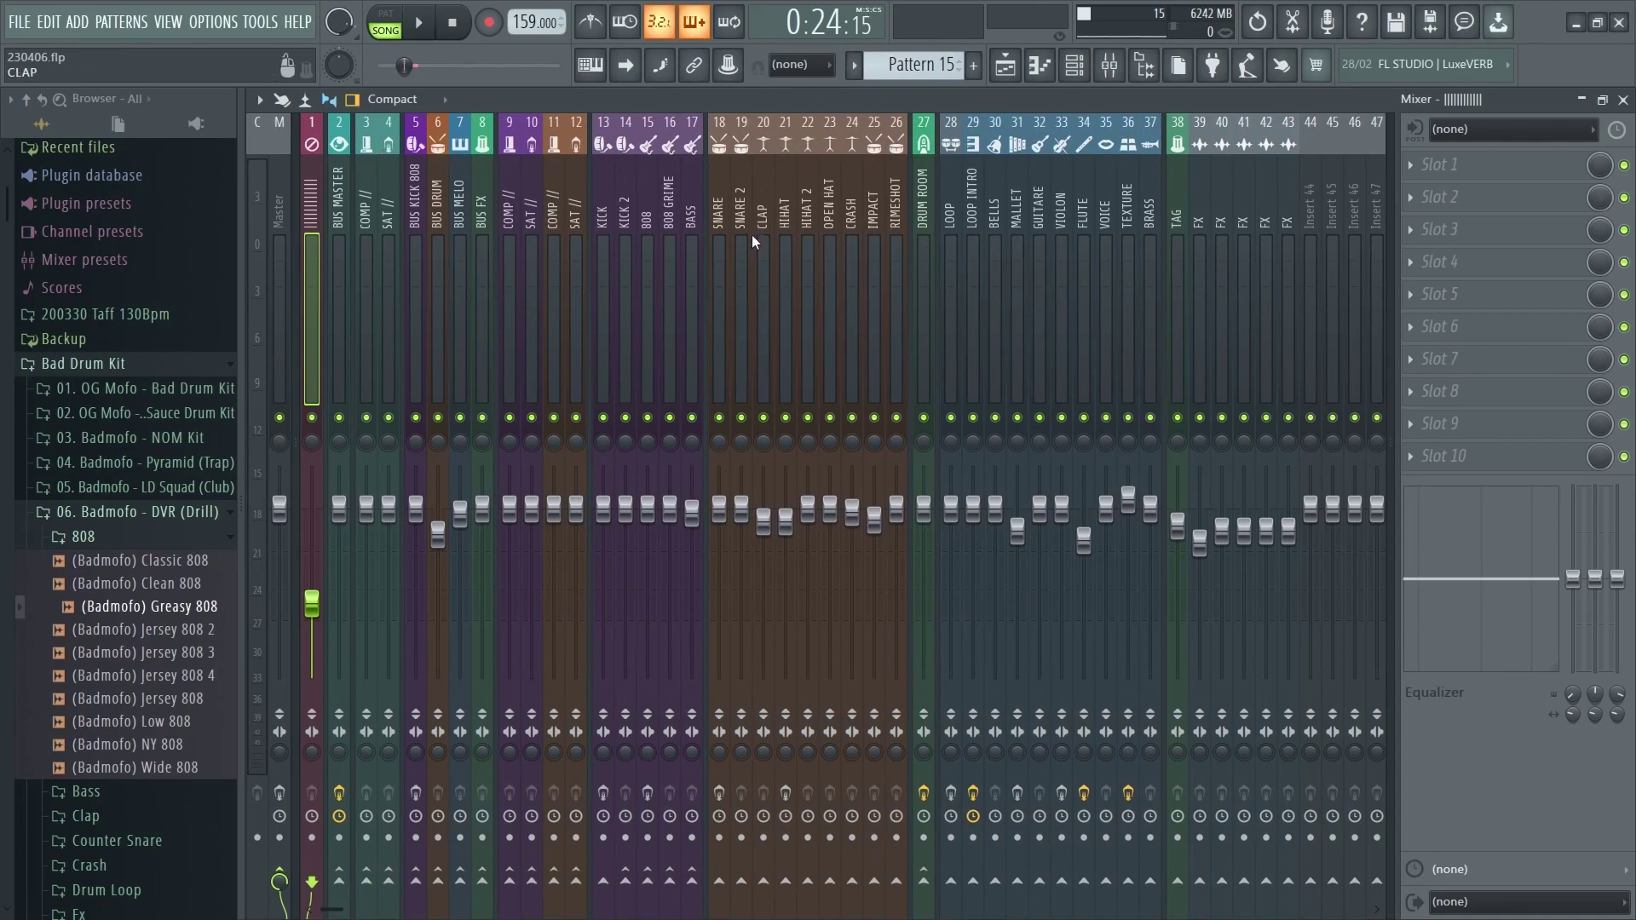
Step: Open the slot 3 Fruity Love Philter on BUS MASTER, view its plugin options and close its window
click(362, 180)
click(341, 181)
click(1522, 225)
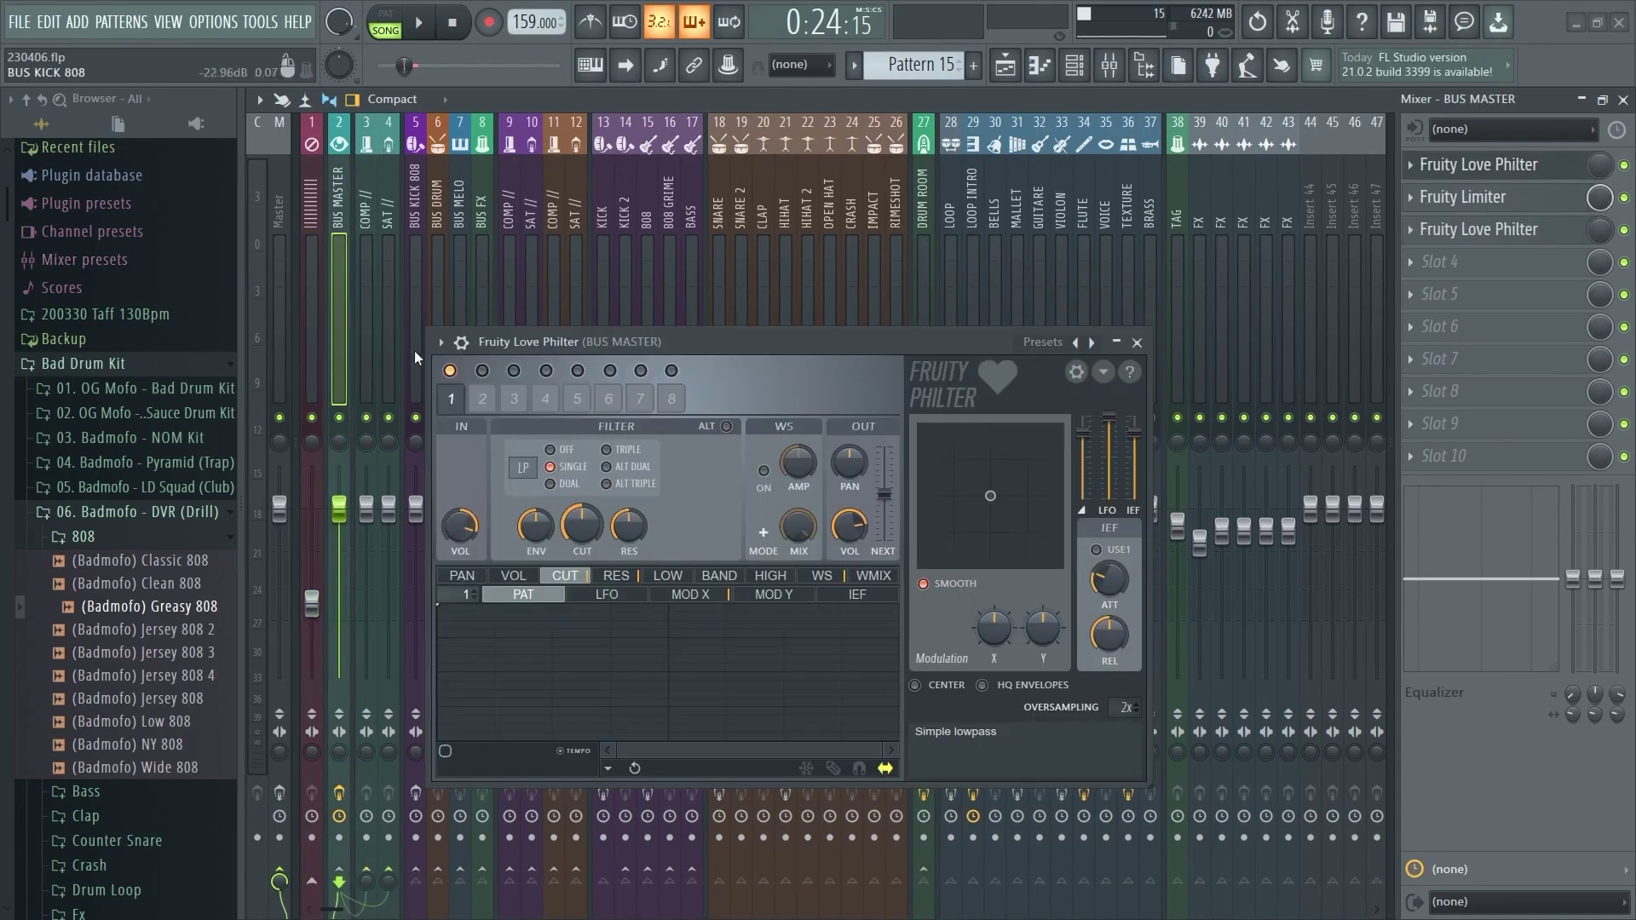
click(441, 341)
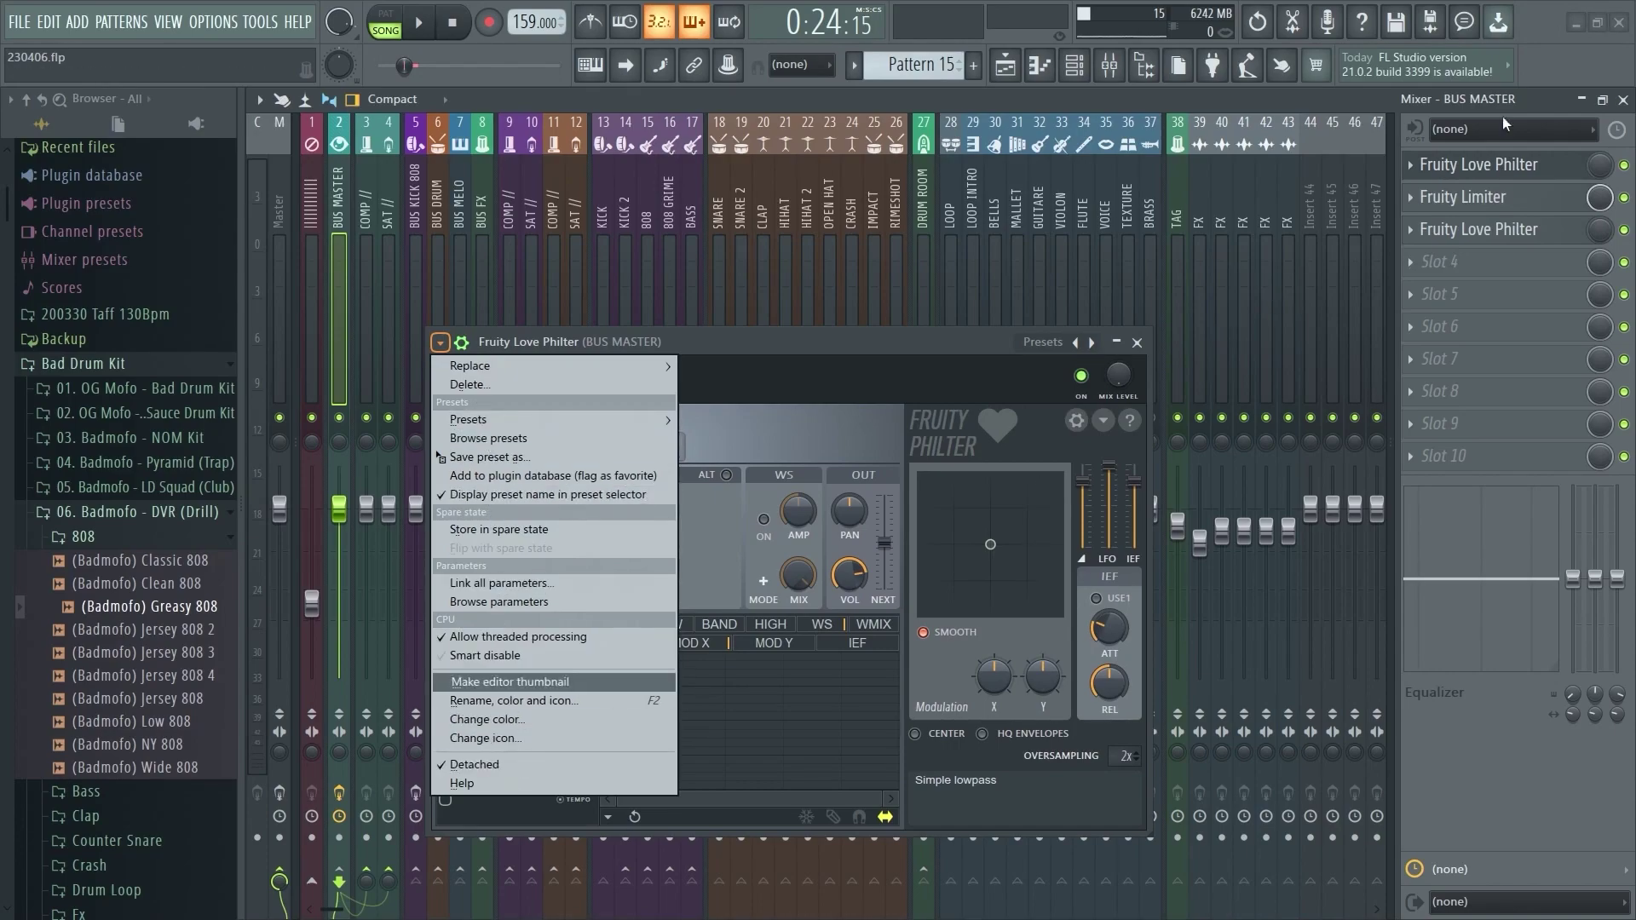
click(1527, 163)
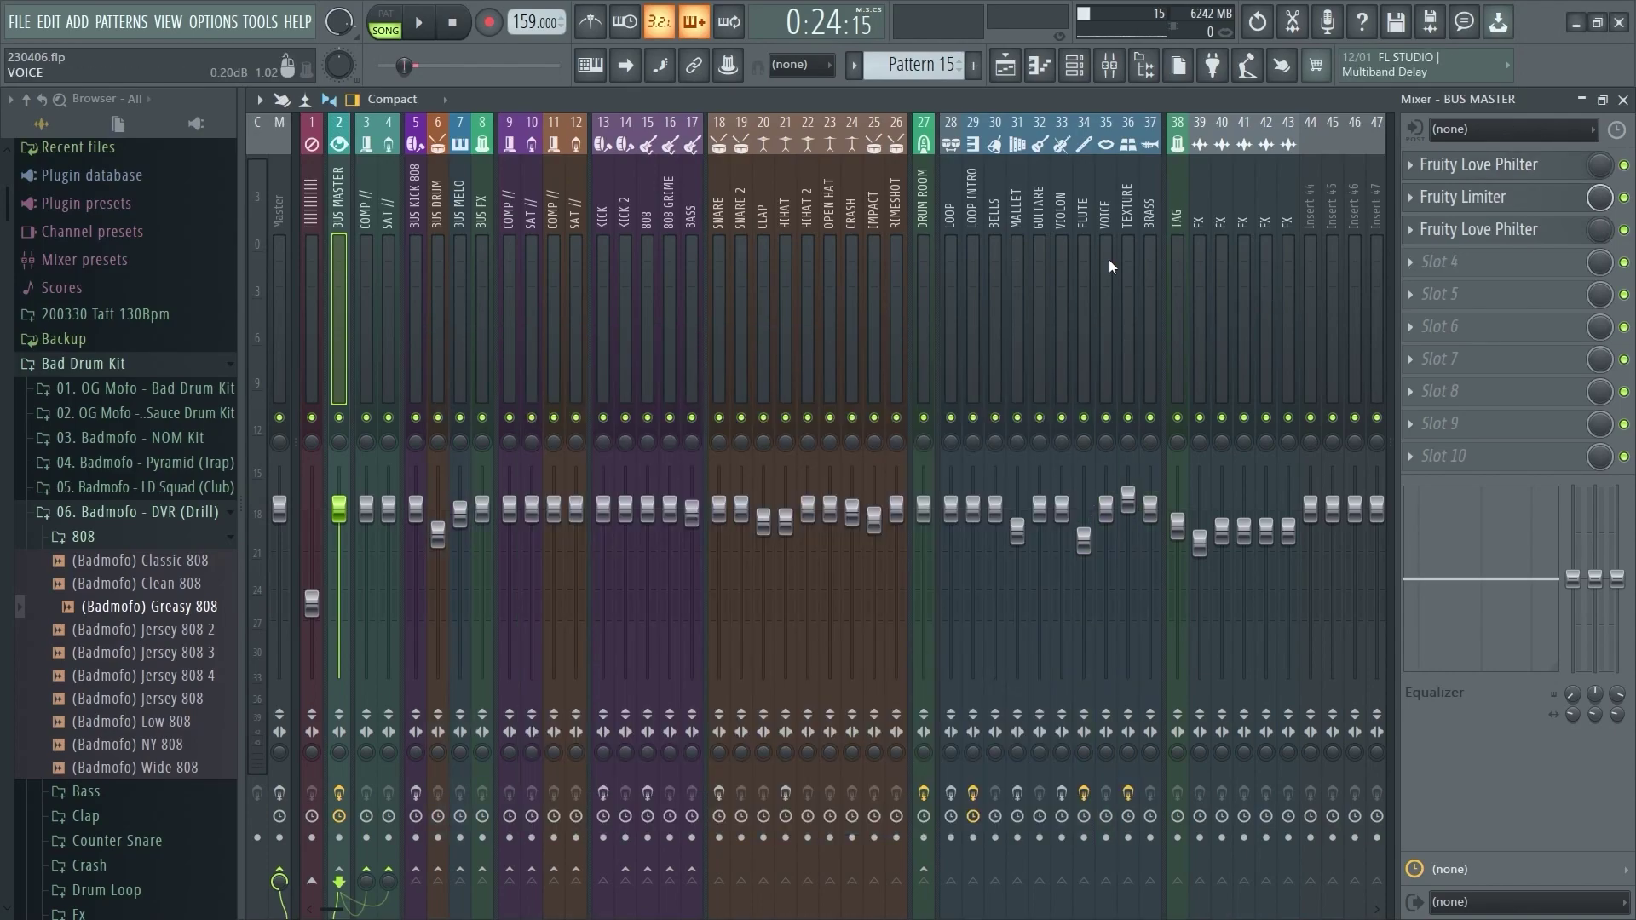
Step: Look at the available autosave frequency options in the file settings
key(F10)
click(748, 128)
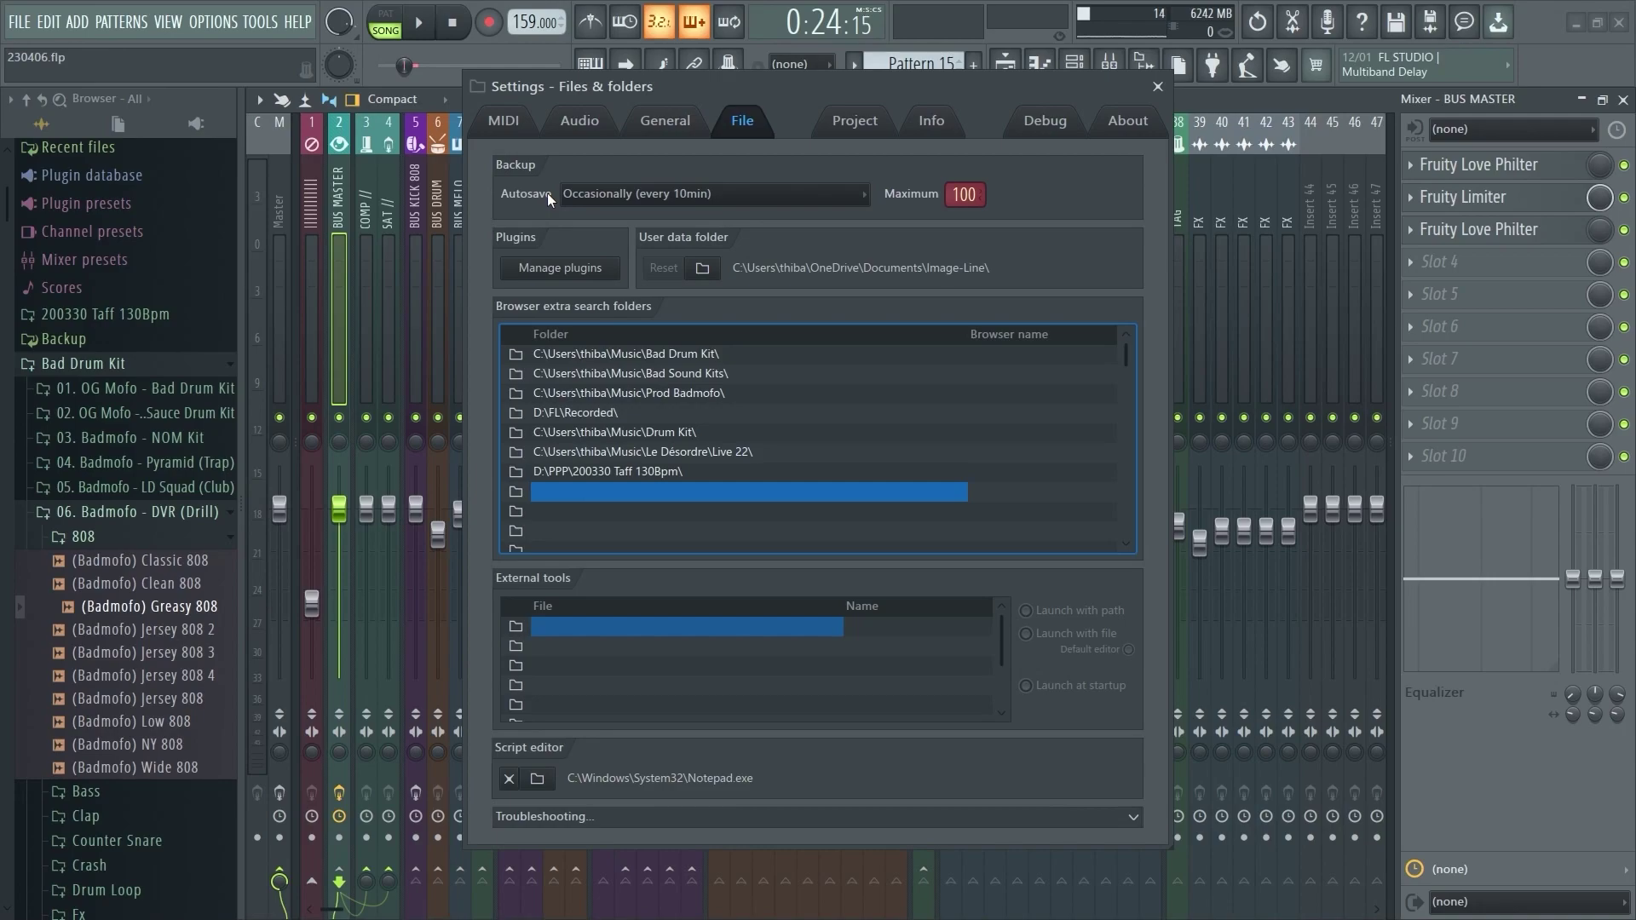
click(597, 193)
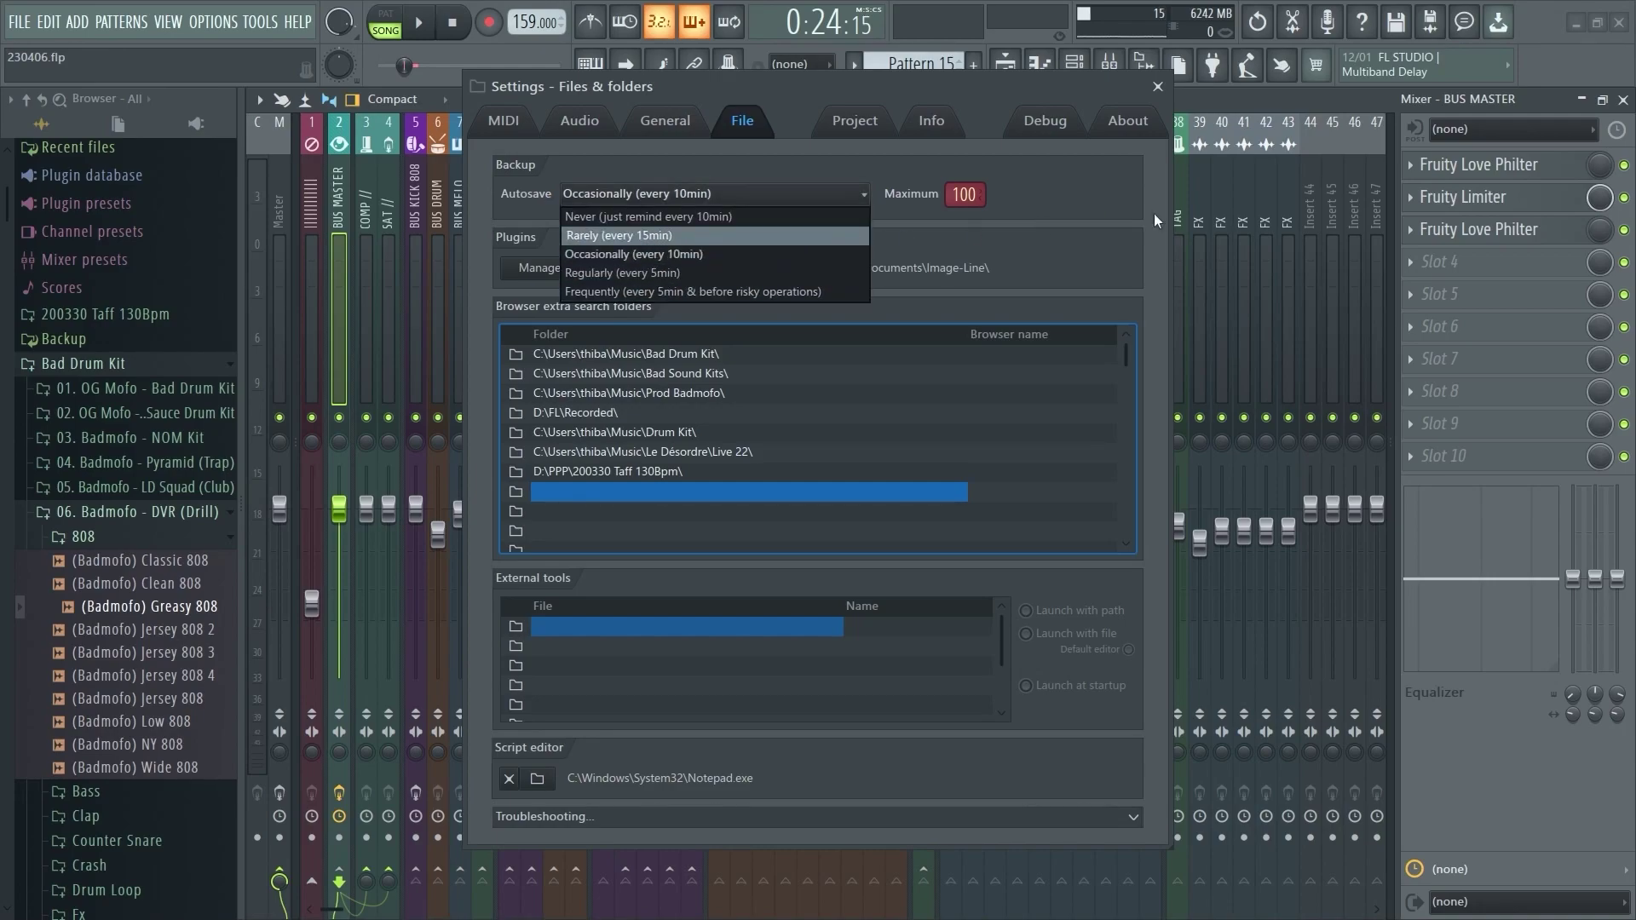
Step: View the project's credits, working time and statistics in the project info settings, and close the settings
click(925, 122)
click(927, 125)
click(932, 124)
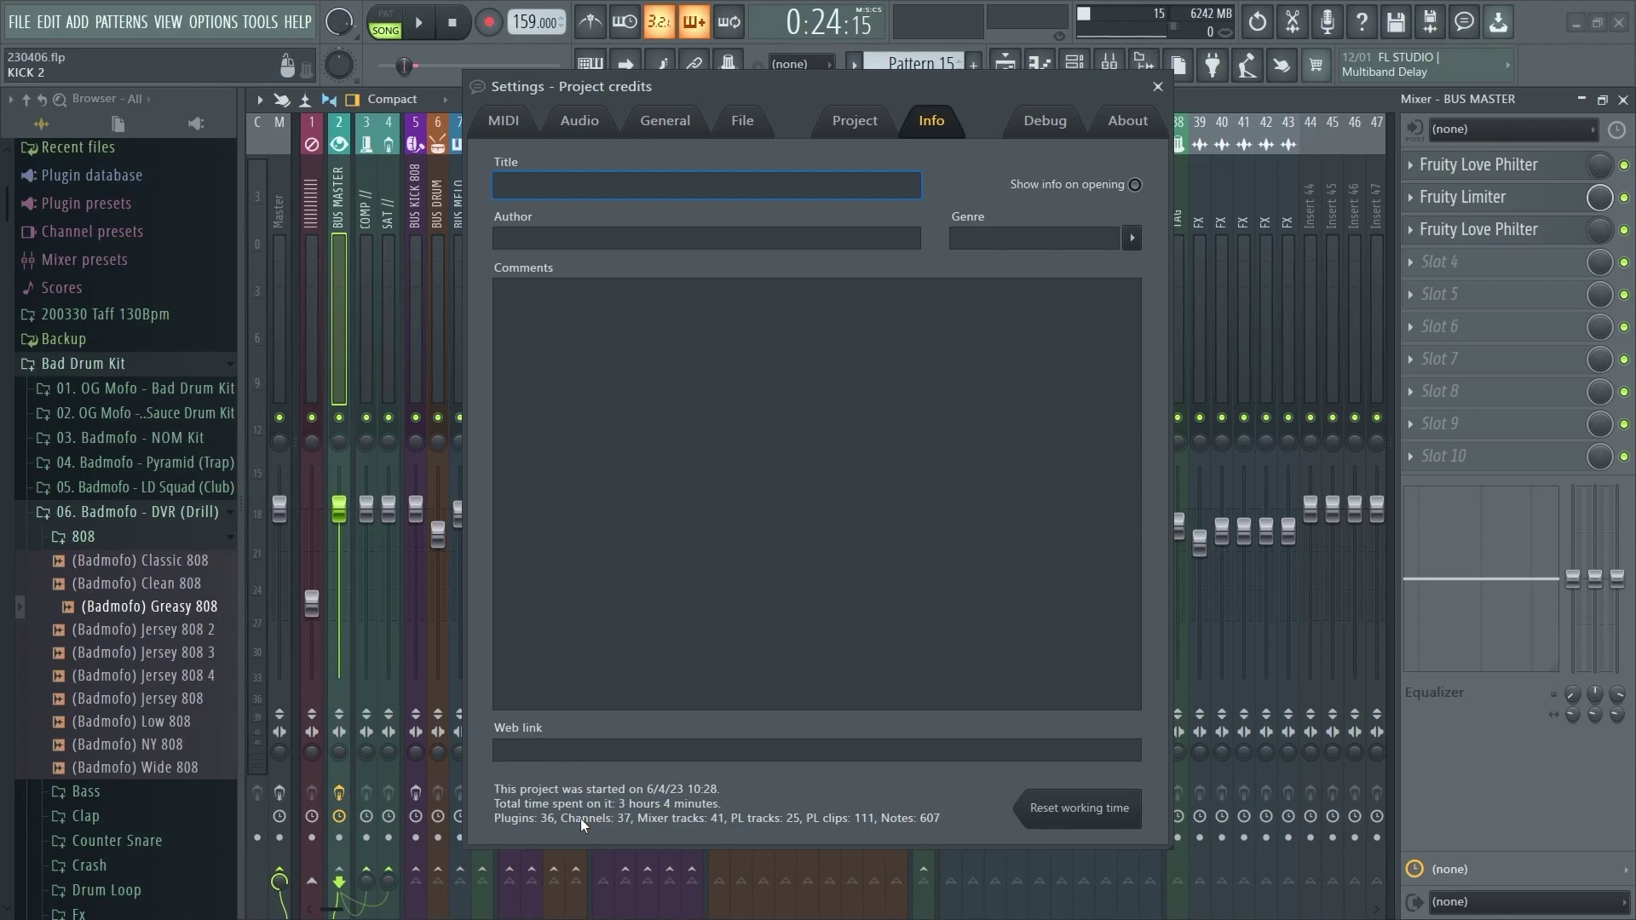
click(1155, 88)
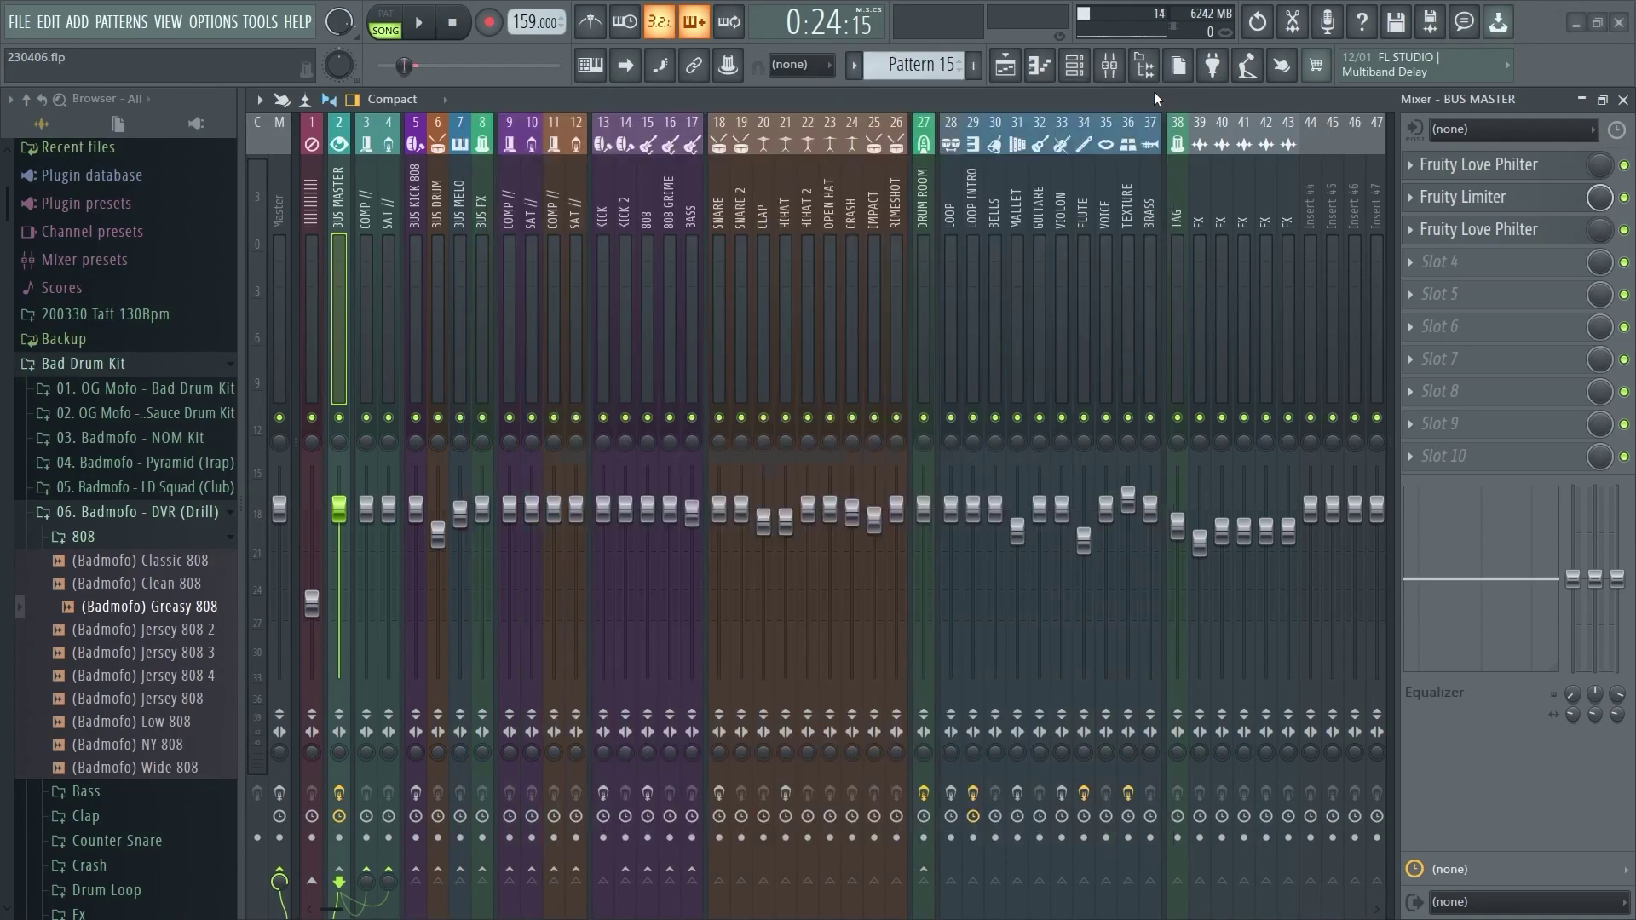